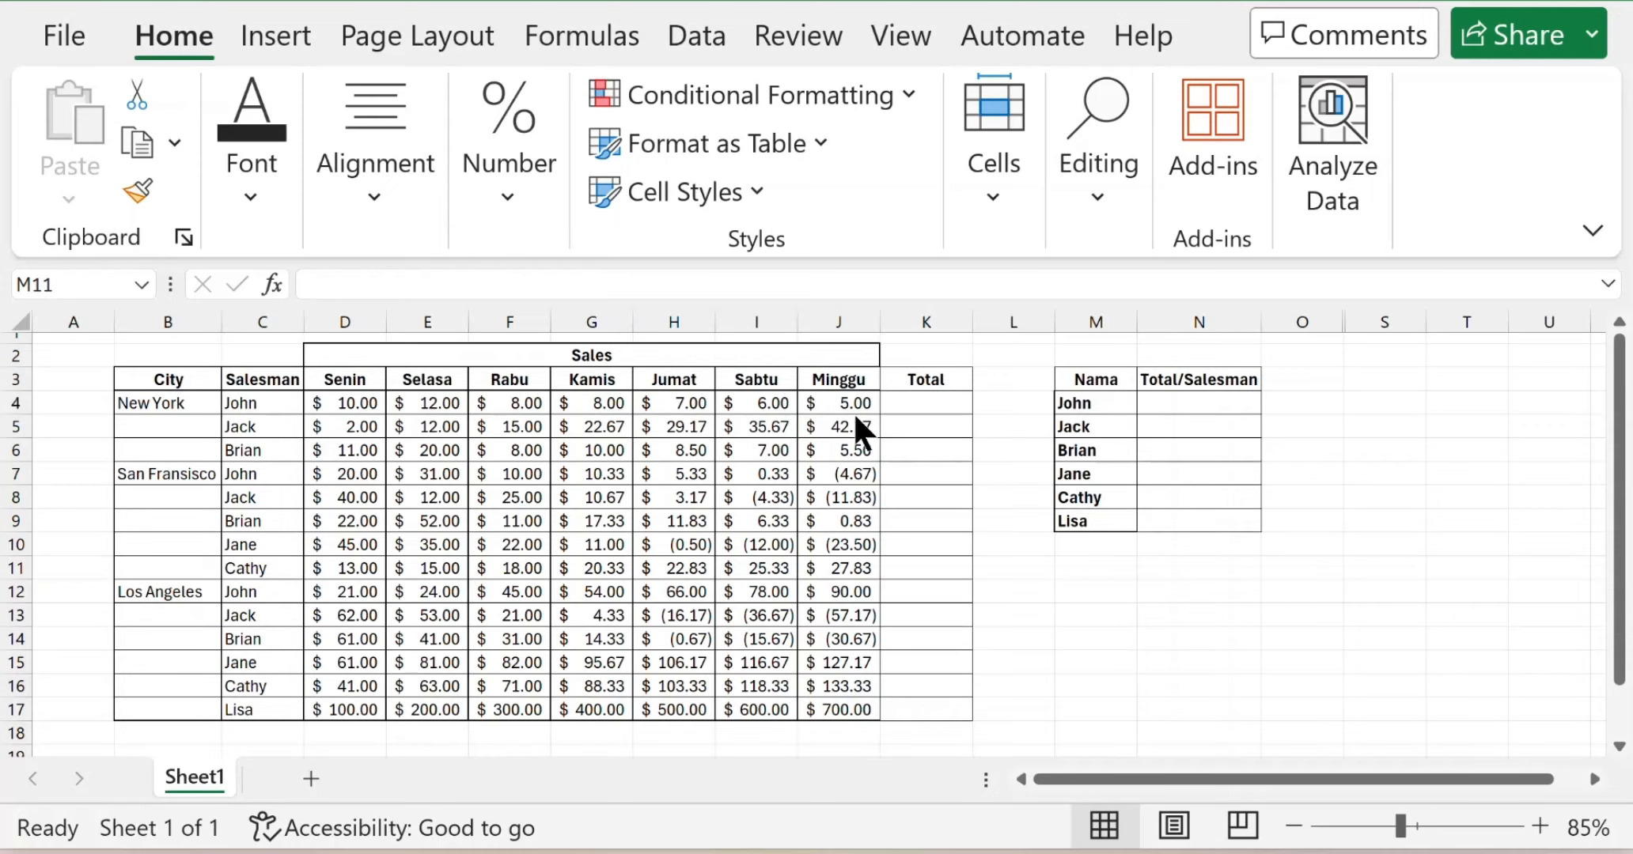
# Step: Total the daily sales D4:J4 in cell K4 using AutoSum
pyautogui.click(927, 402)
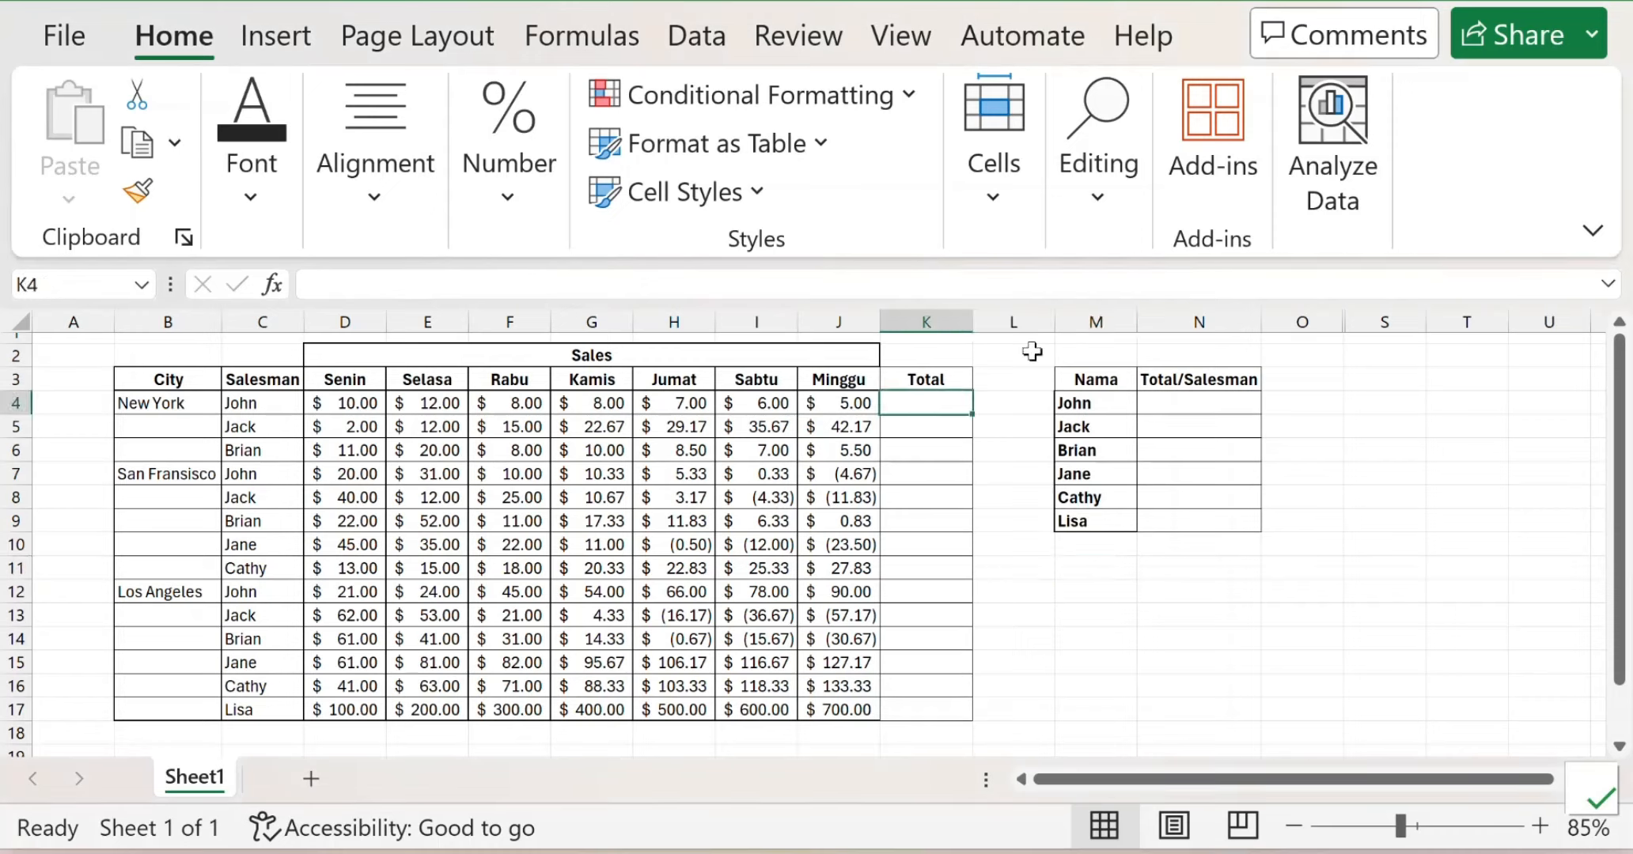
pyautogui.click(1104, 200)
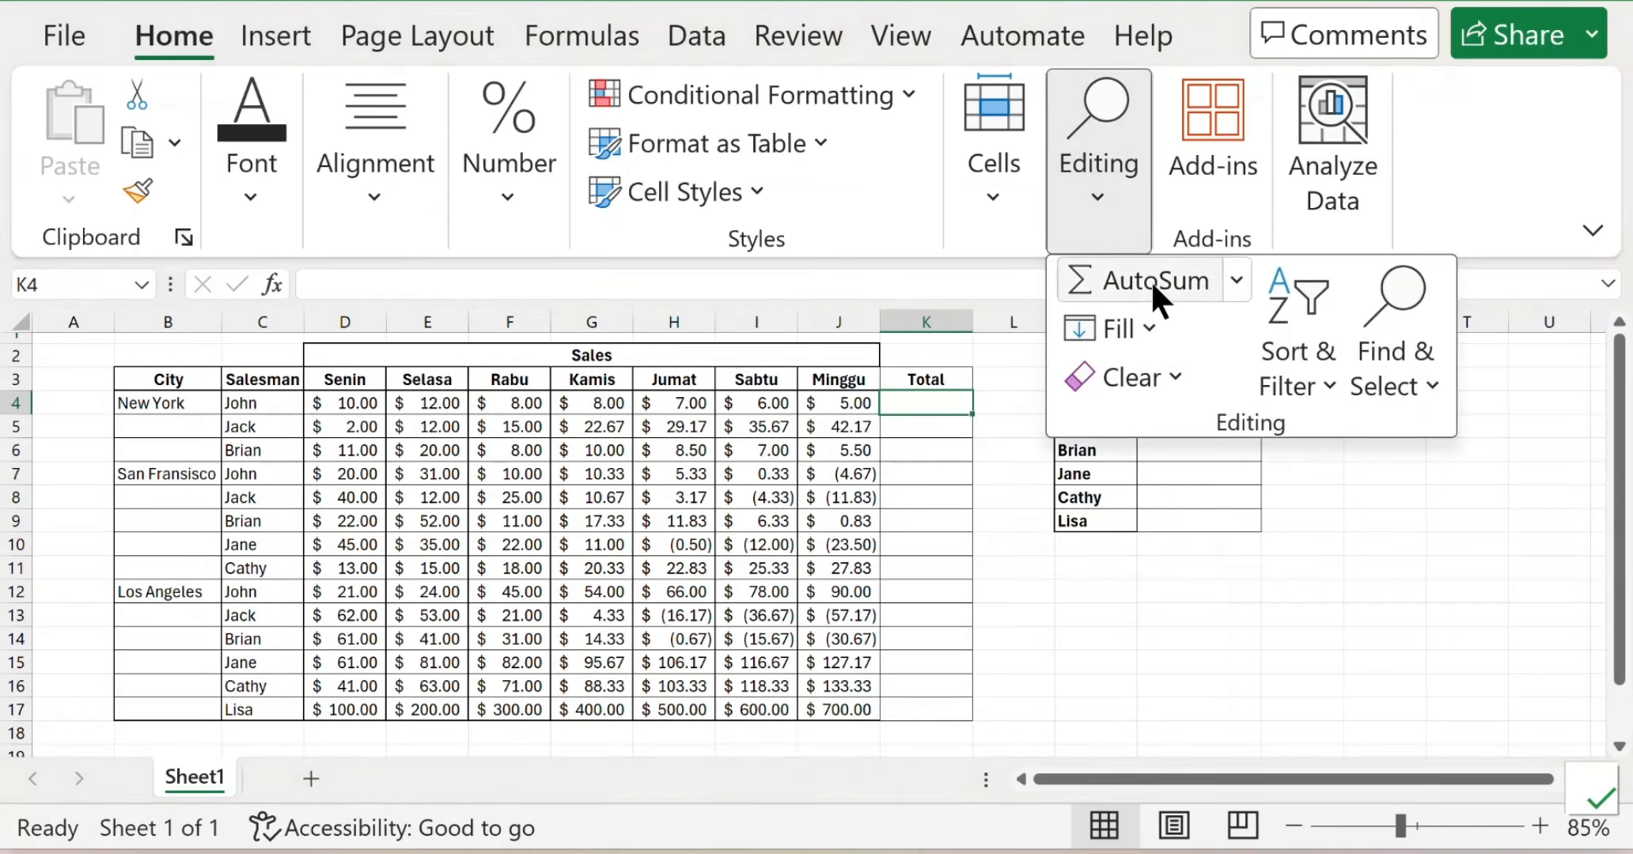
pyautogui.click(1149, 278)
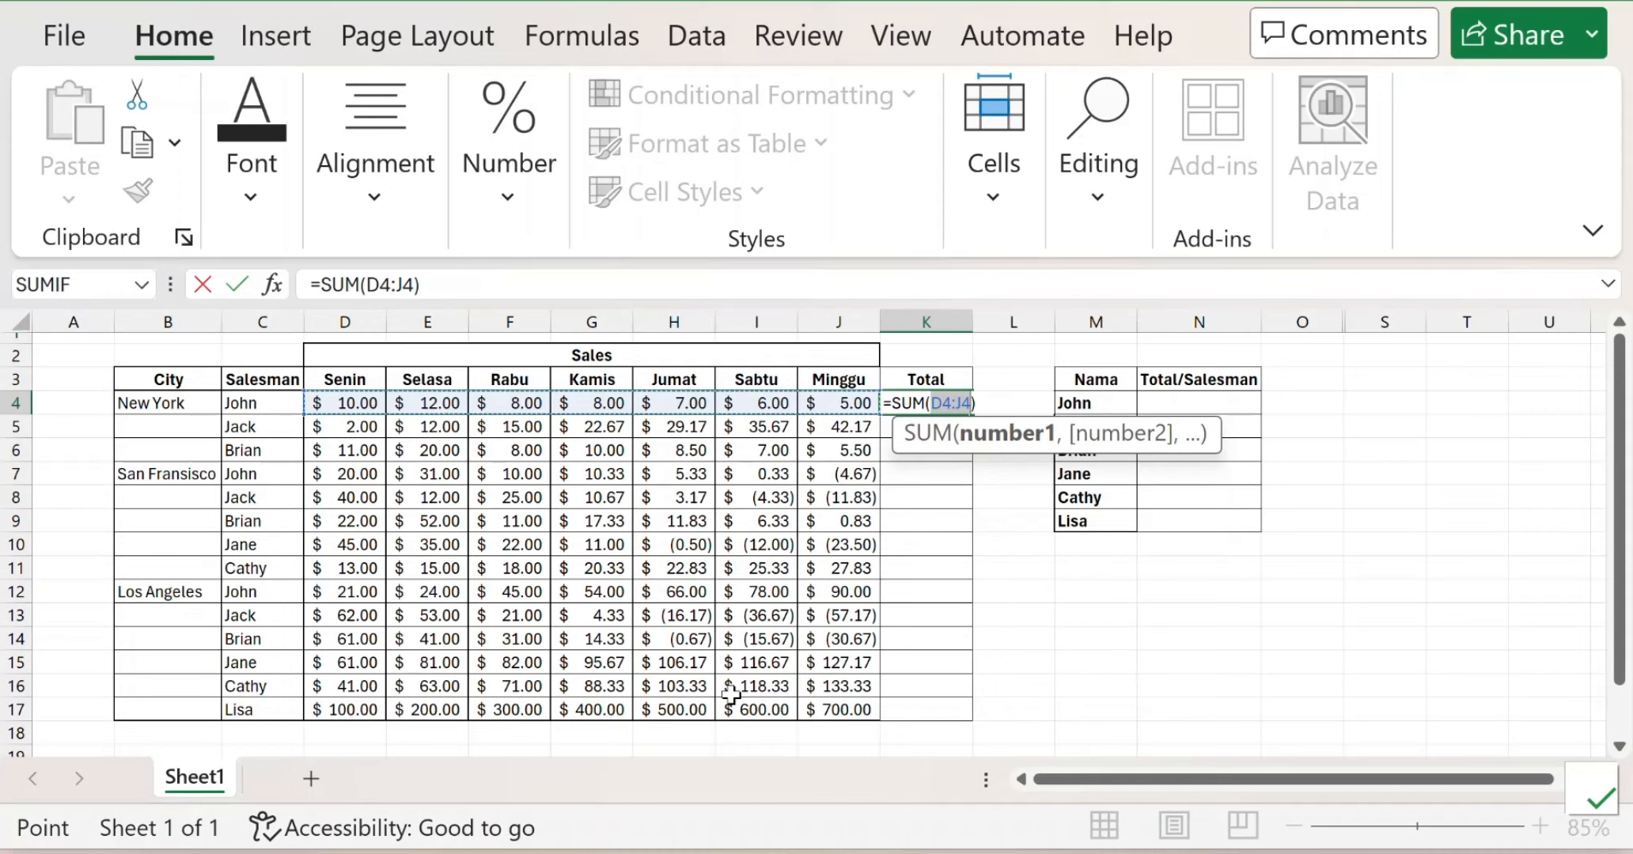
pyautogui.press('Return')
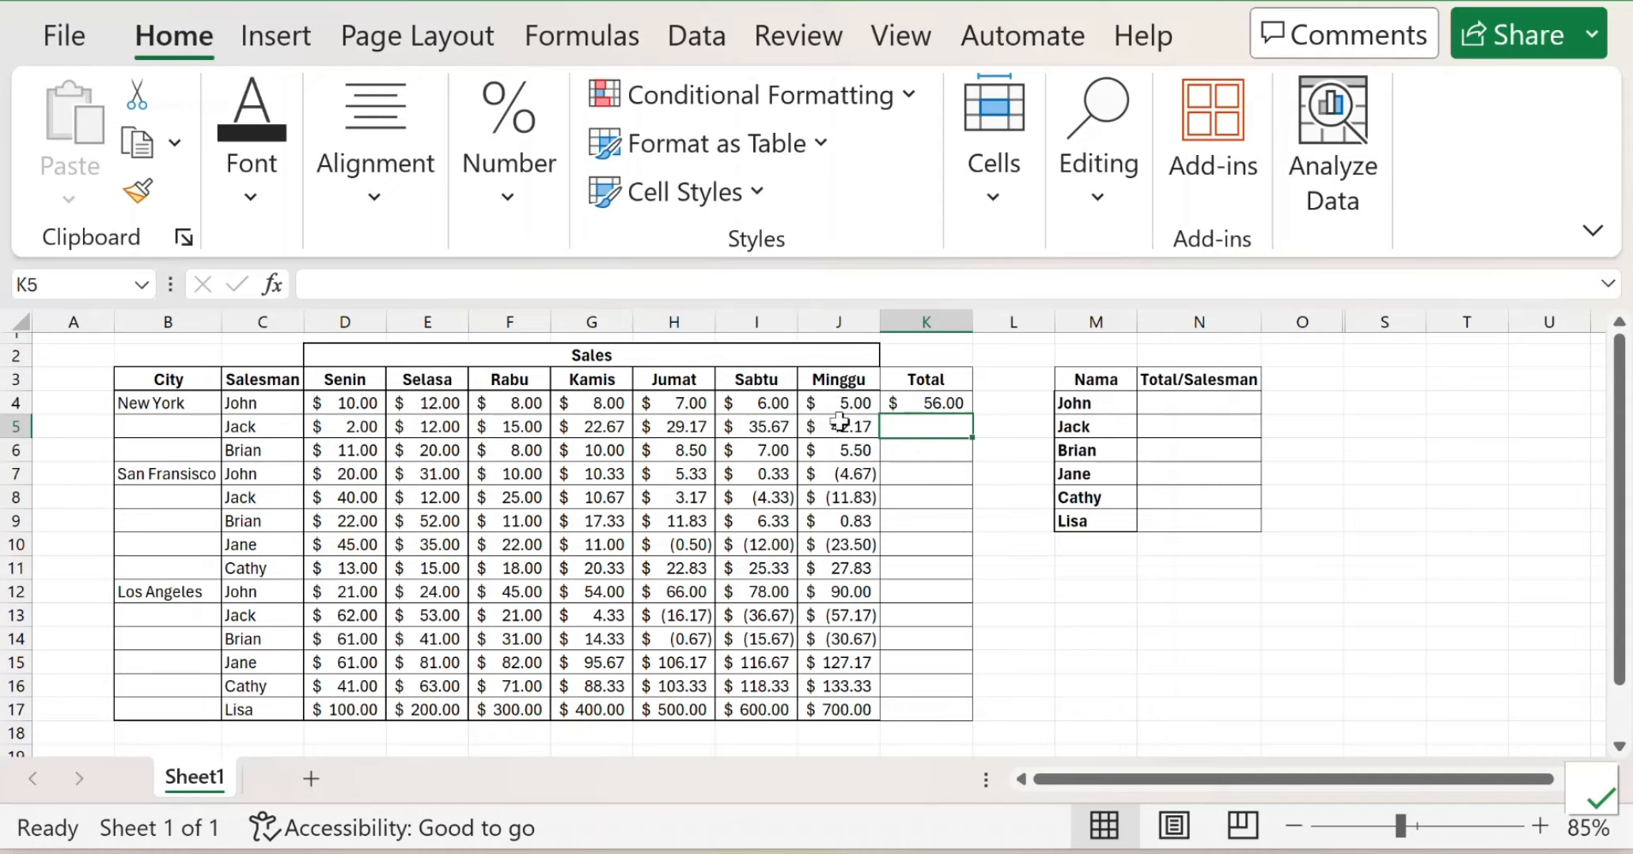
# Step: Enter the formula =SUM(D4:J4) in cell K4, selecting the first row's daily sales as the range
pyautogui.click(923, 405)
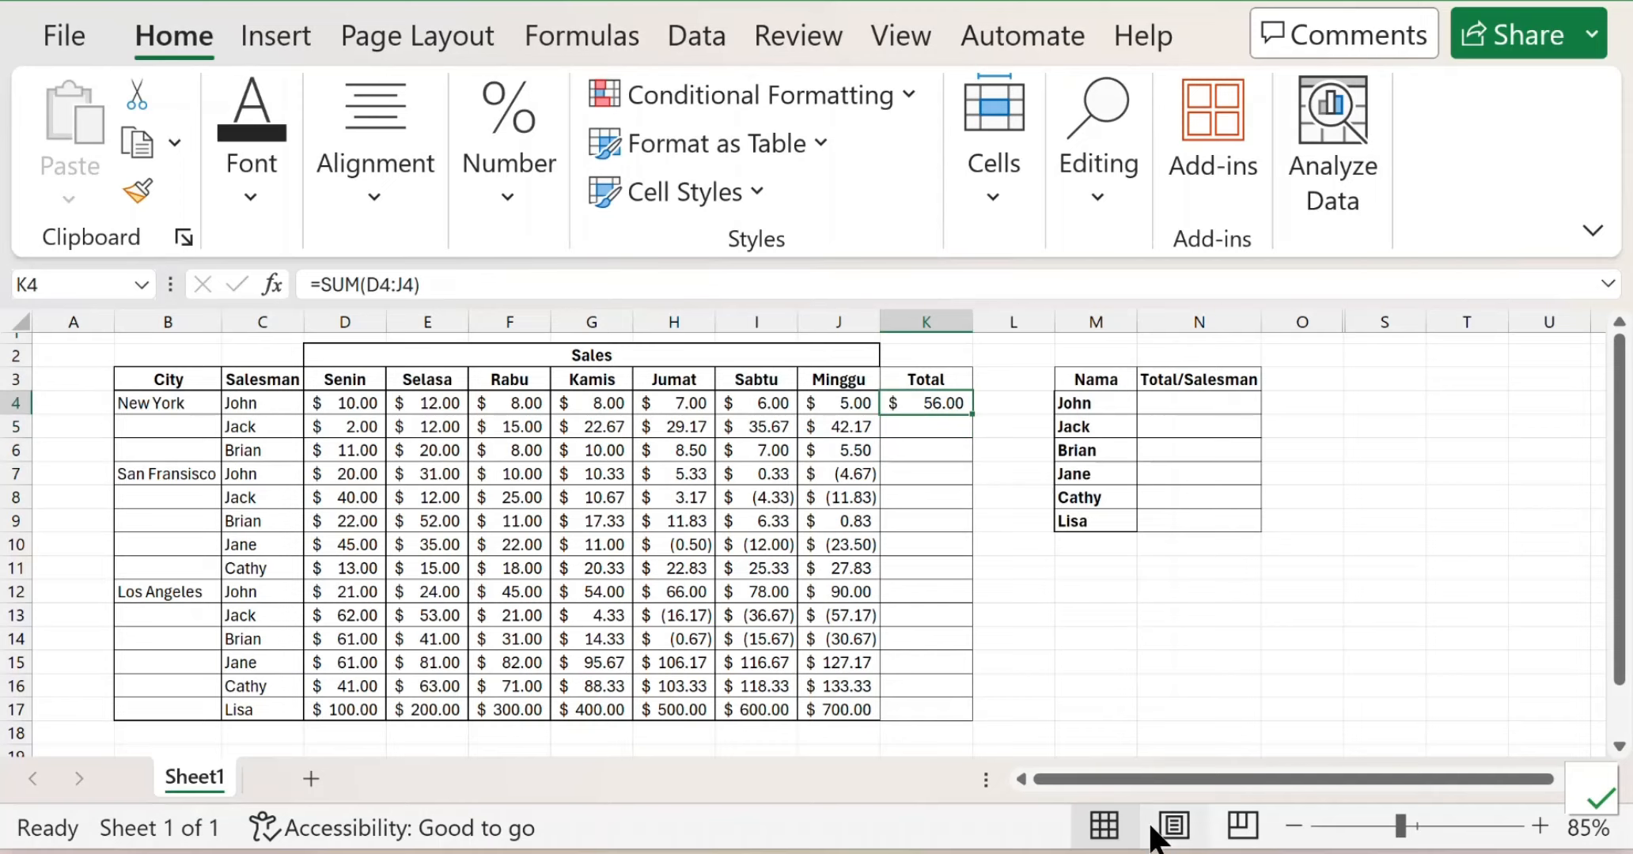
pyautogui.write('=')
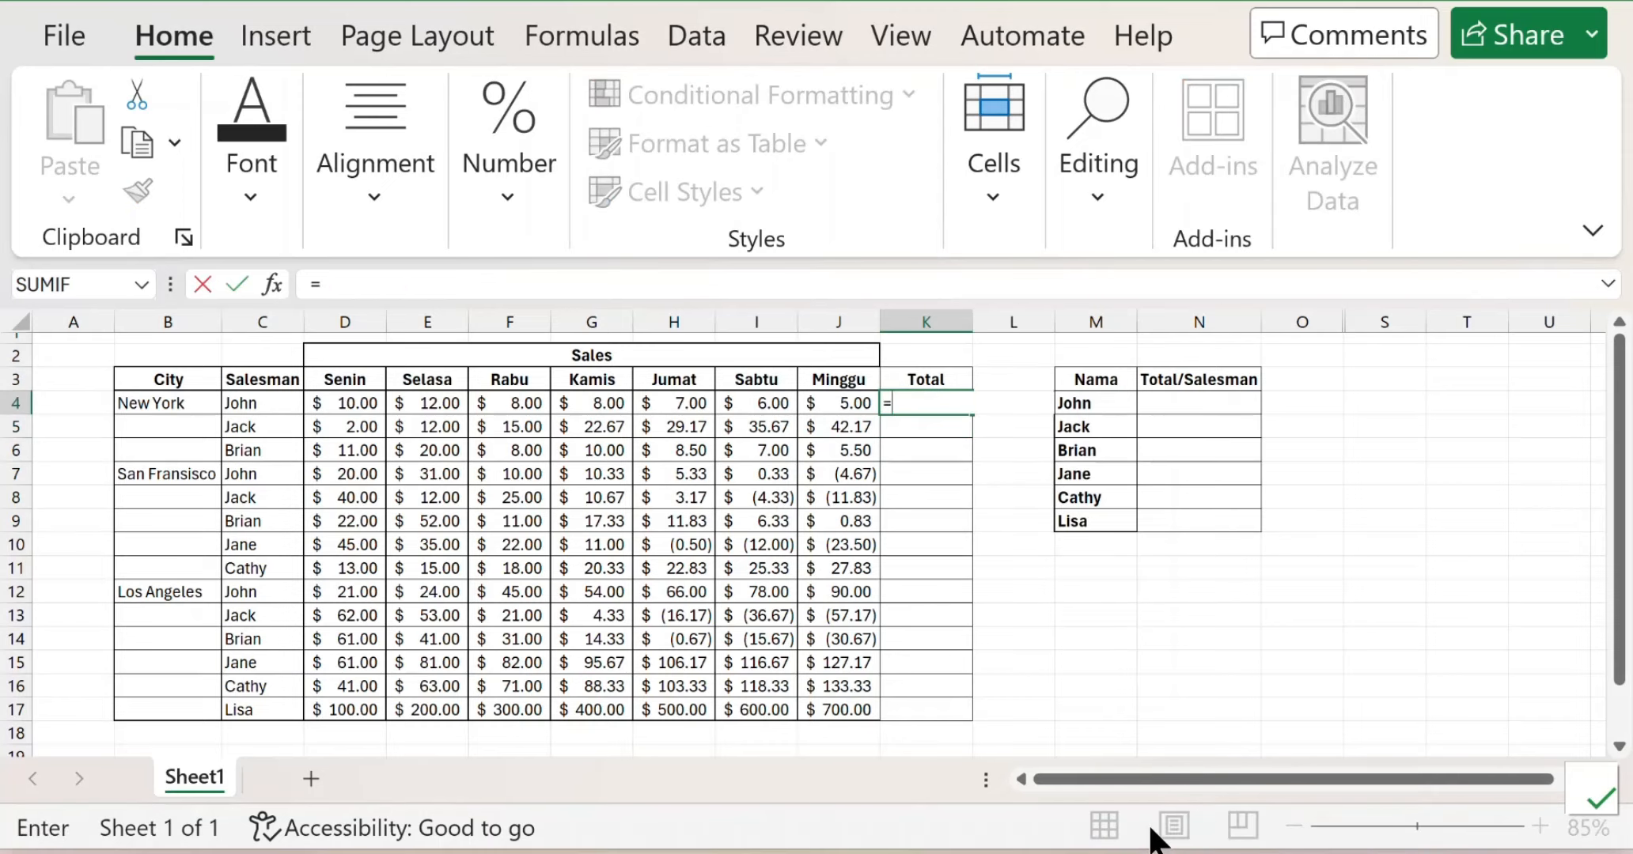
pyautogui.write('sum')
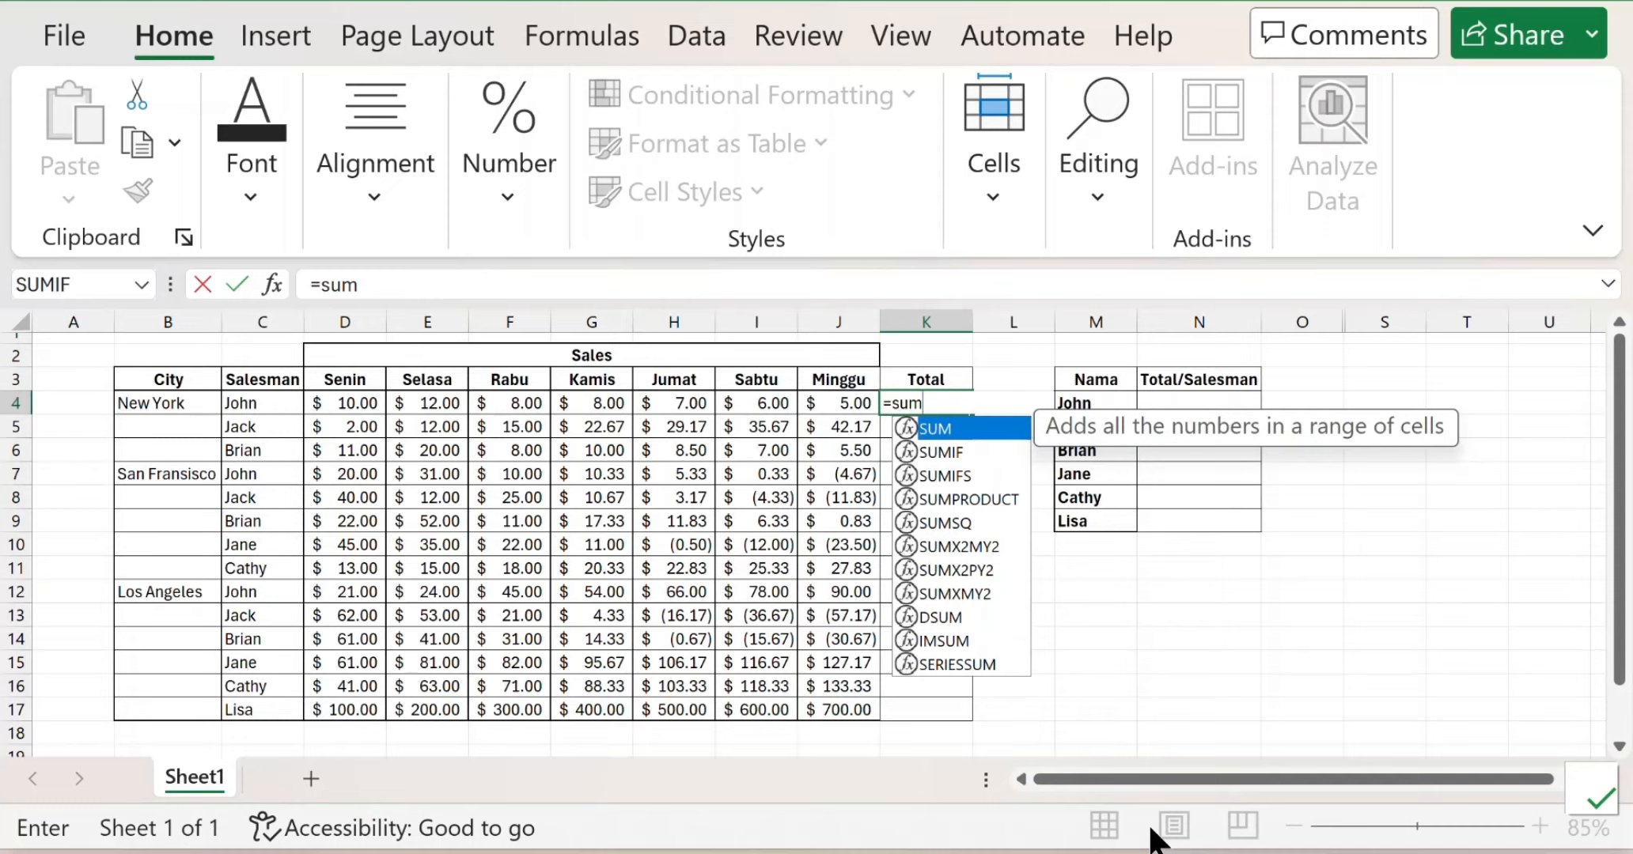
pyautogui.write('(')
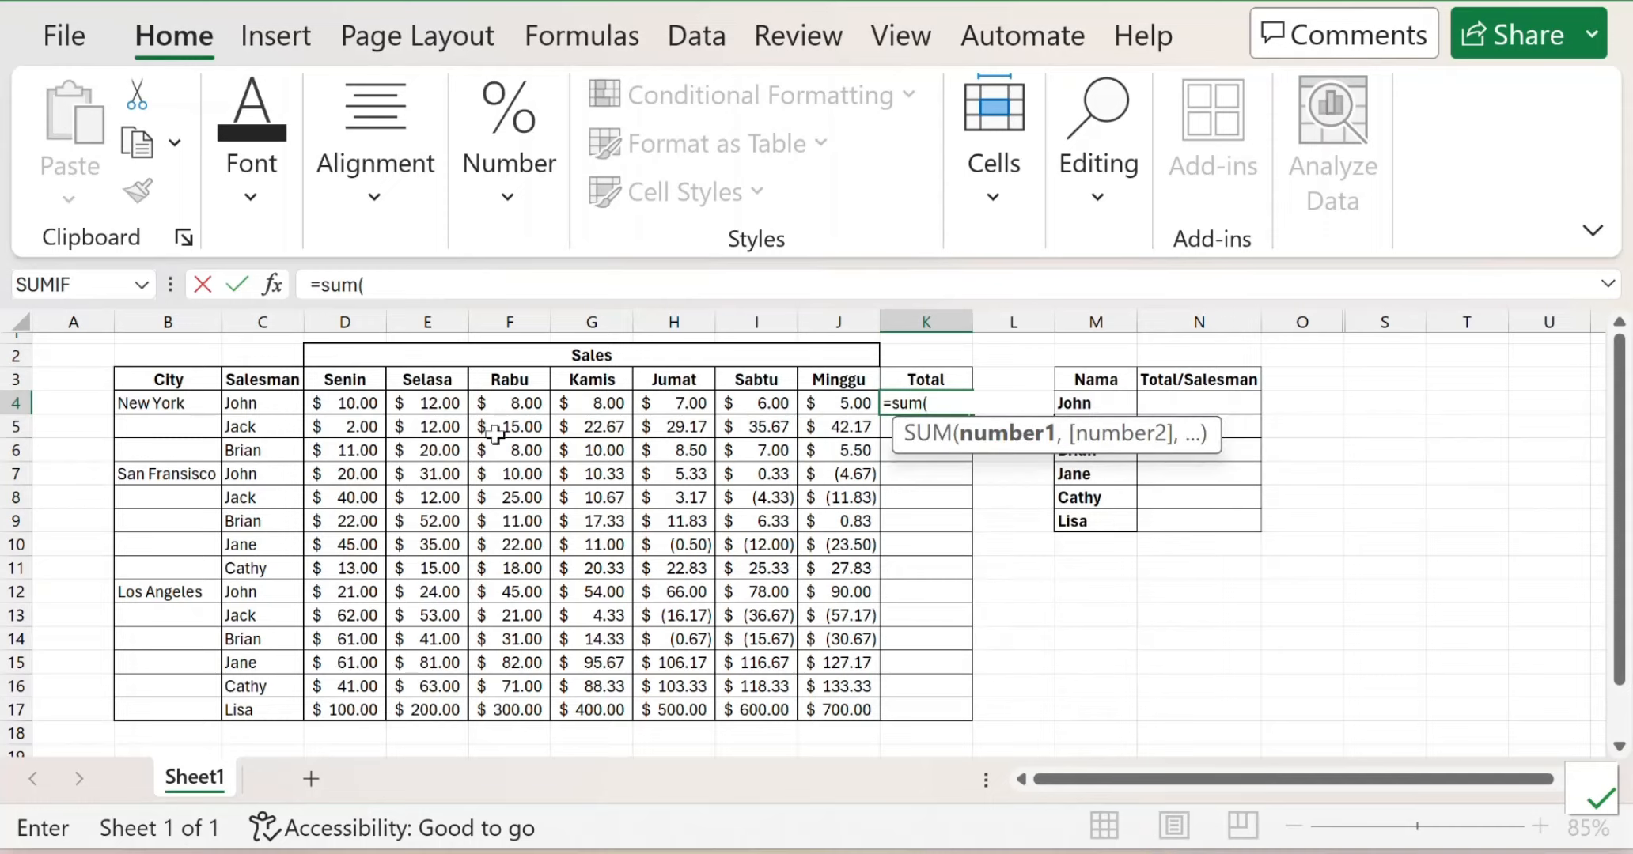
pyautogui.moveTo(345, 403); pyautogui.dragTo(816, 405)
pyautogui.write(')')
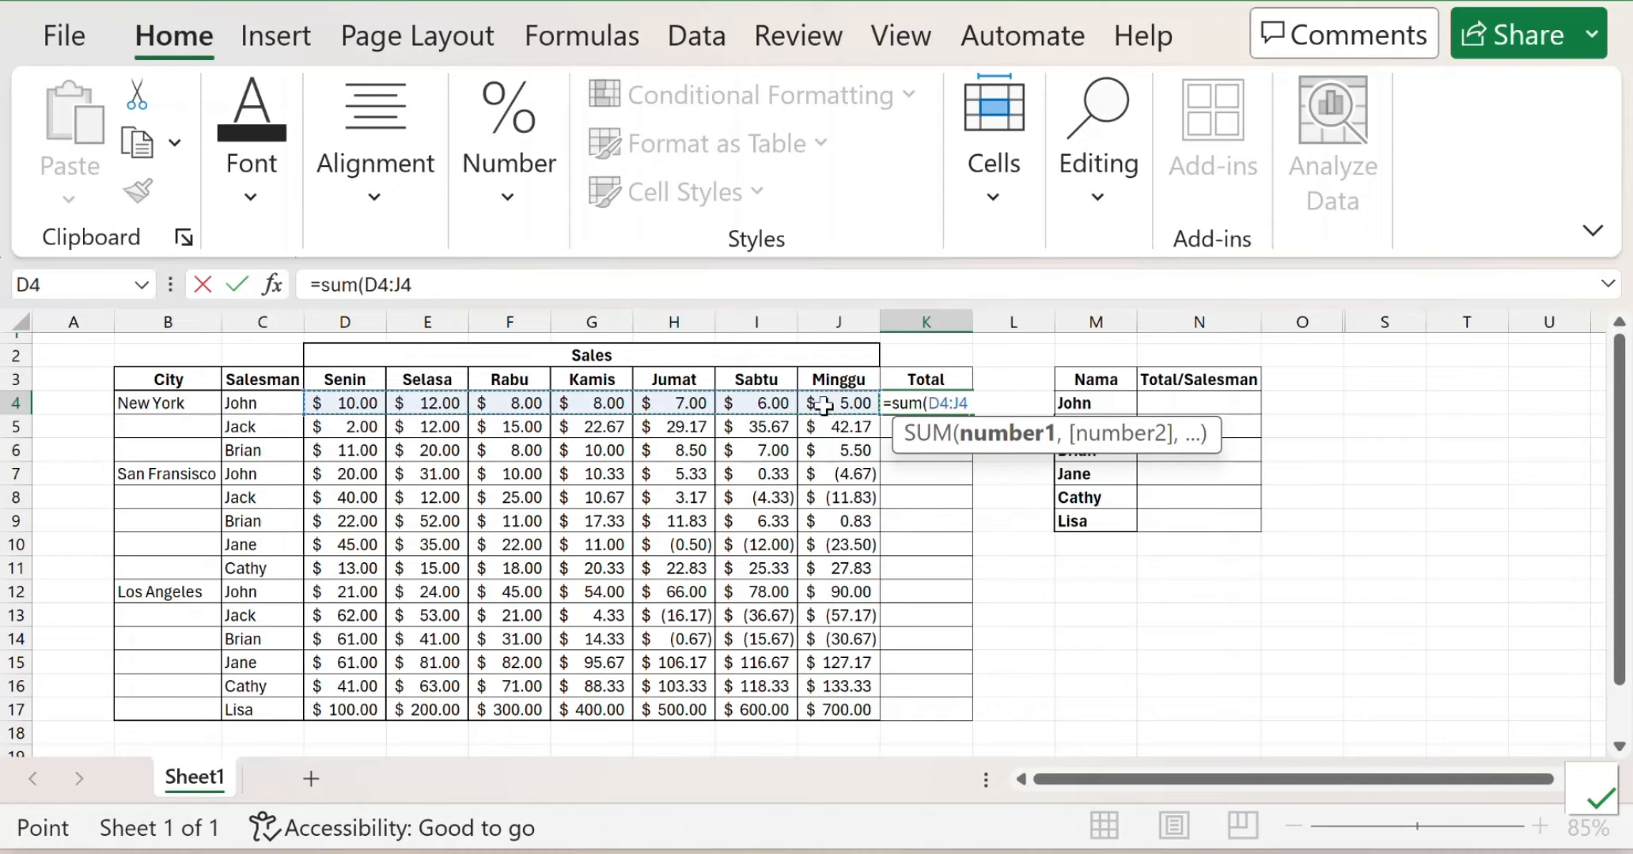
pyautogui.press('Return')
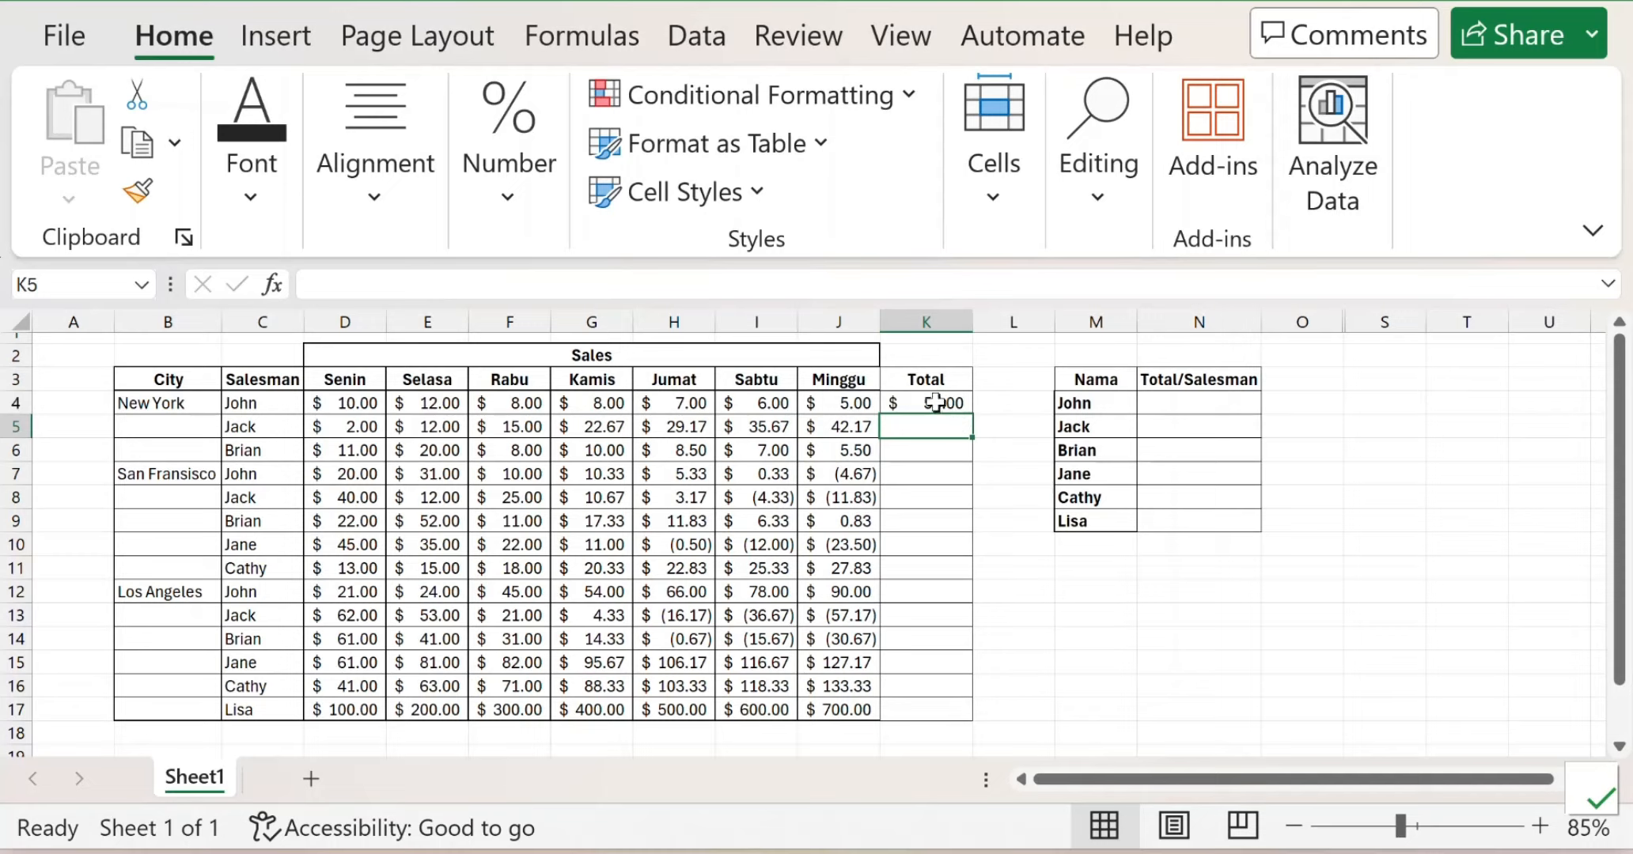
pyautogui.click(1096, 193)
pyautogui.click(933, 417)
pyautogui.click(930, 403)
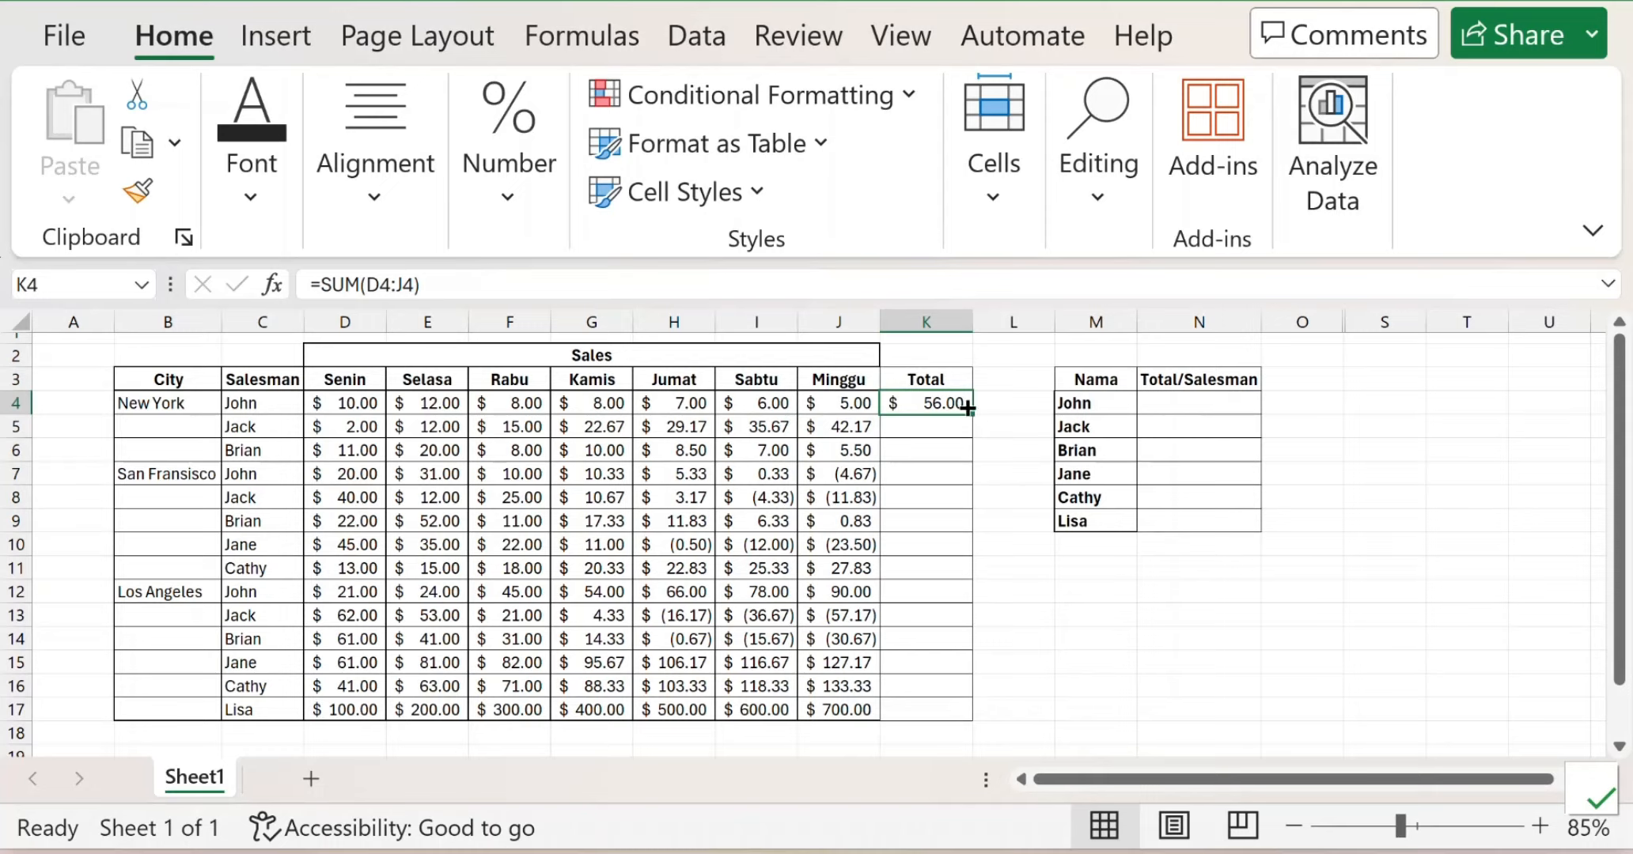
pyautogui.click(997, 448)
pyautogui.click(1005, 423)
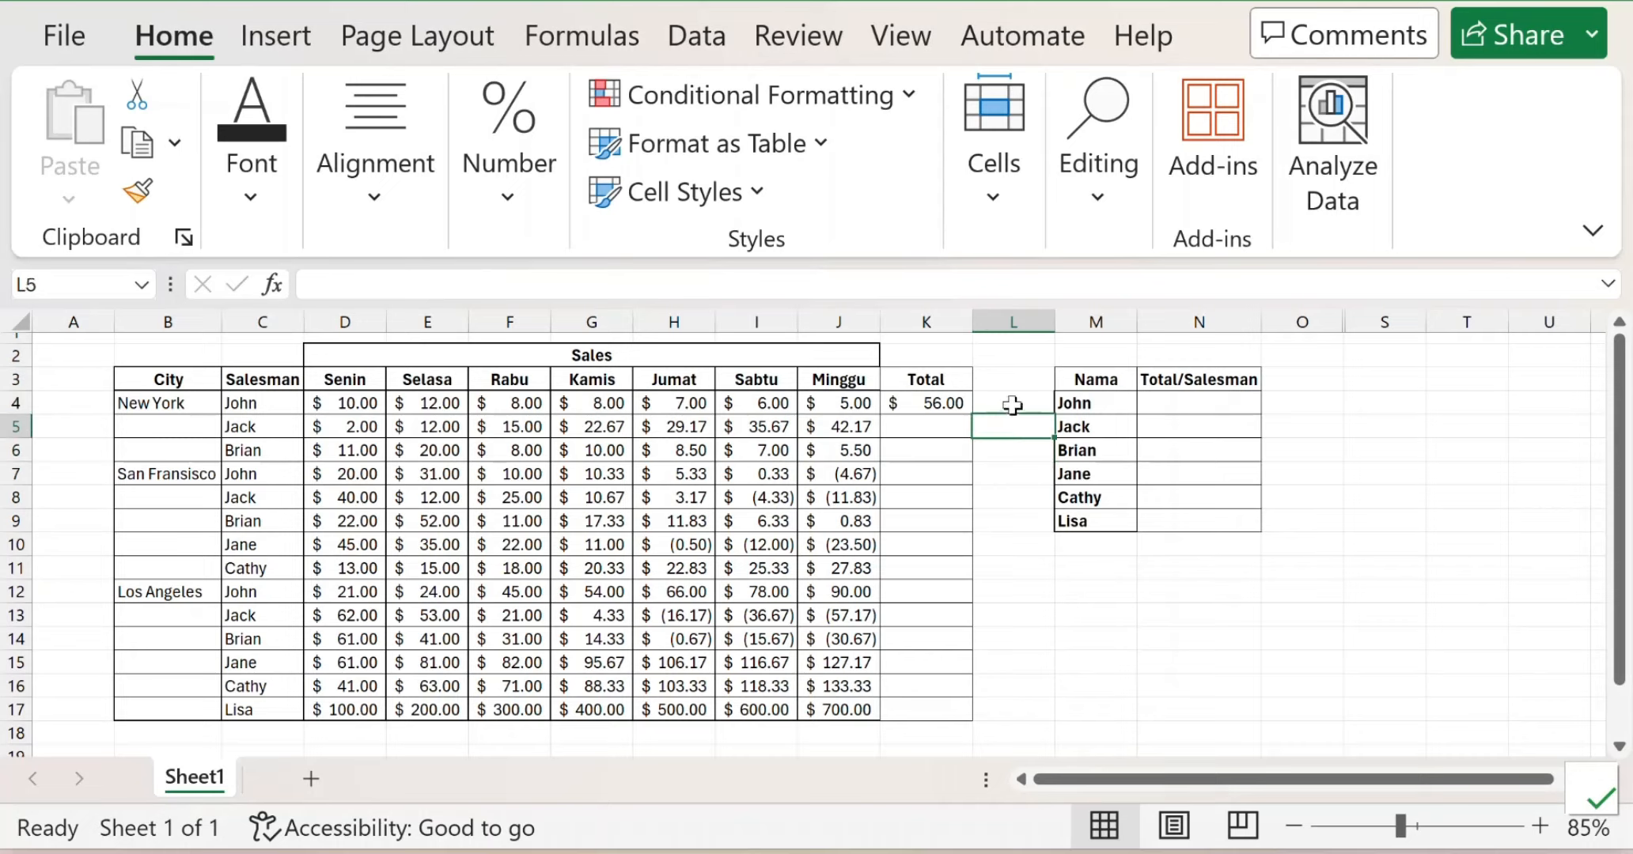
pyautogui.click(1013, 405)
pyautogui.click(1017, 383)
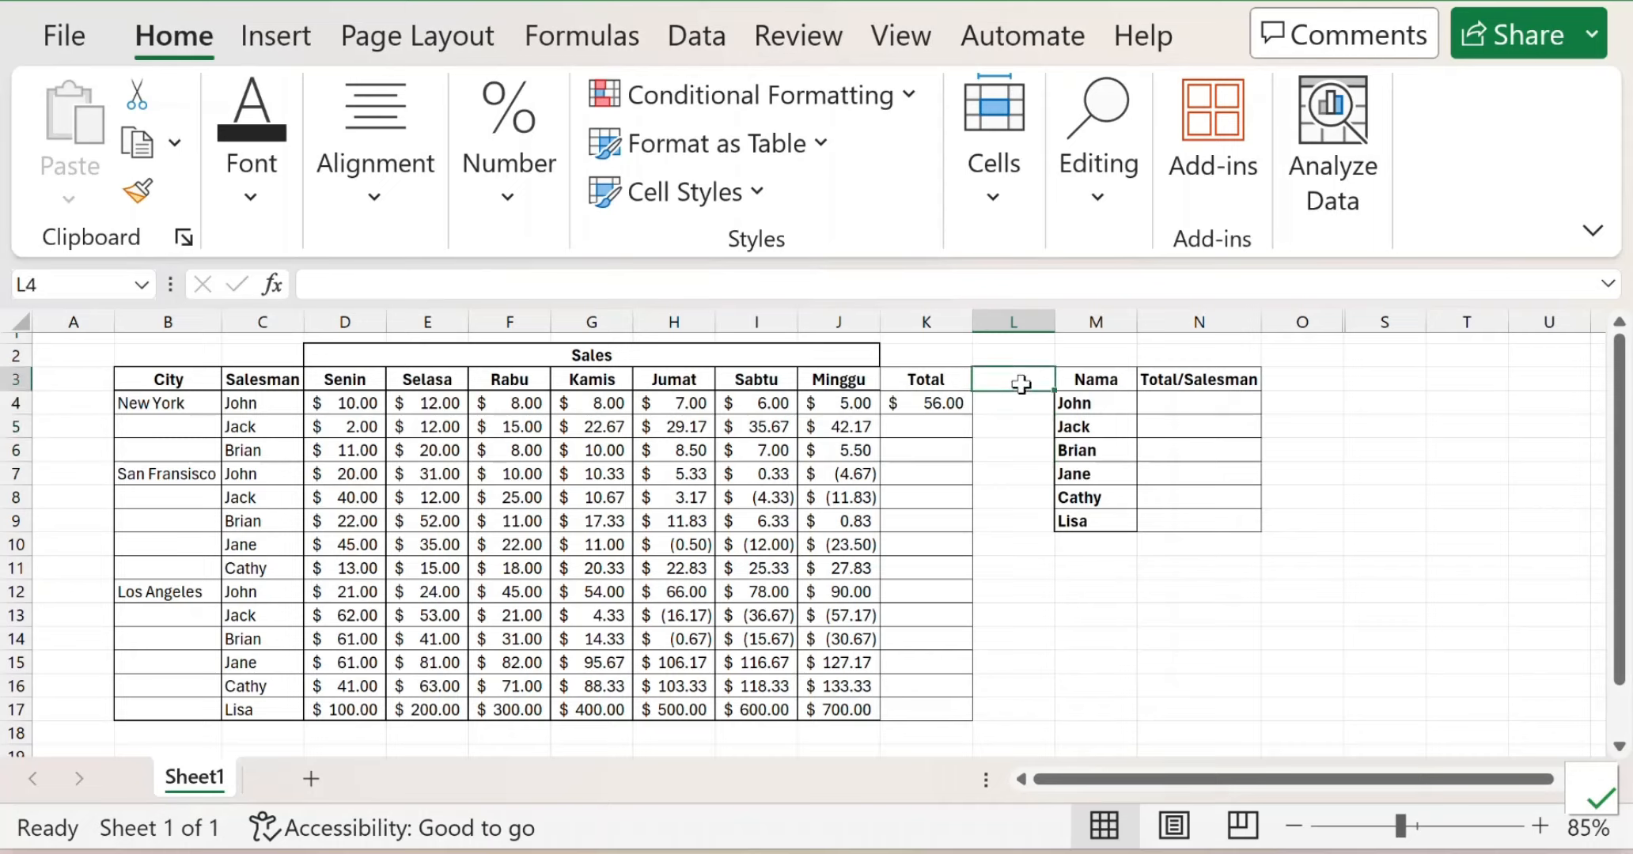
pyautogui.click(1029, 516)
pyautogui.click(1099, 594)
pyautogui.click(1274, 595)
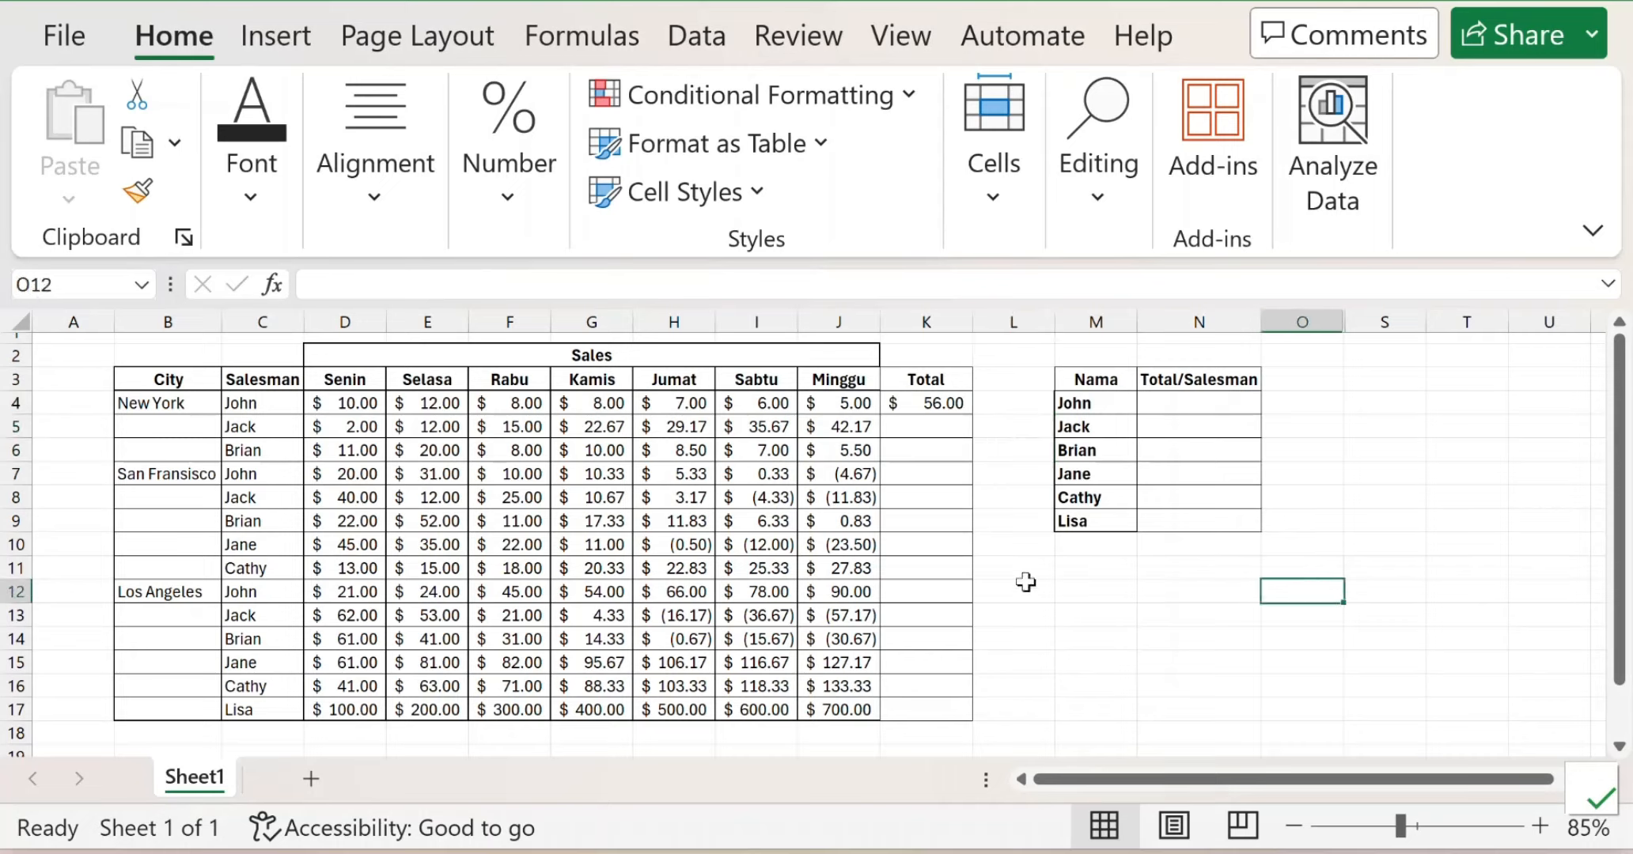
# Step: Try moving the total from K4 to cell M12, and undo the move
pyautogui.click(939, 405)
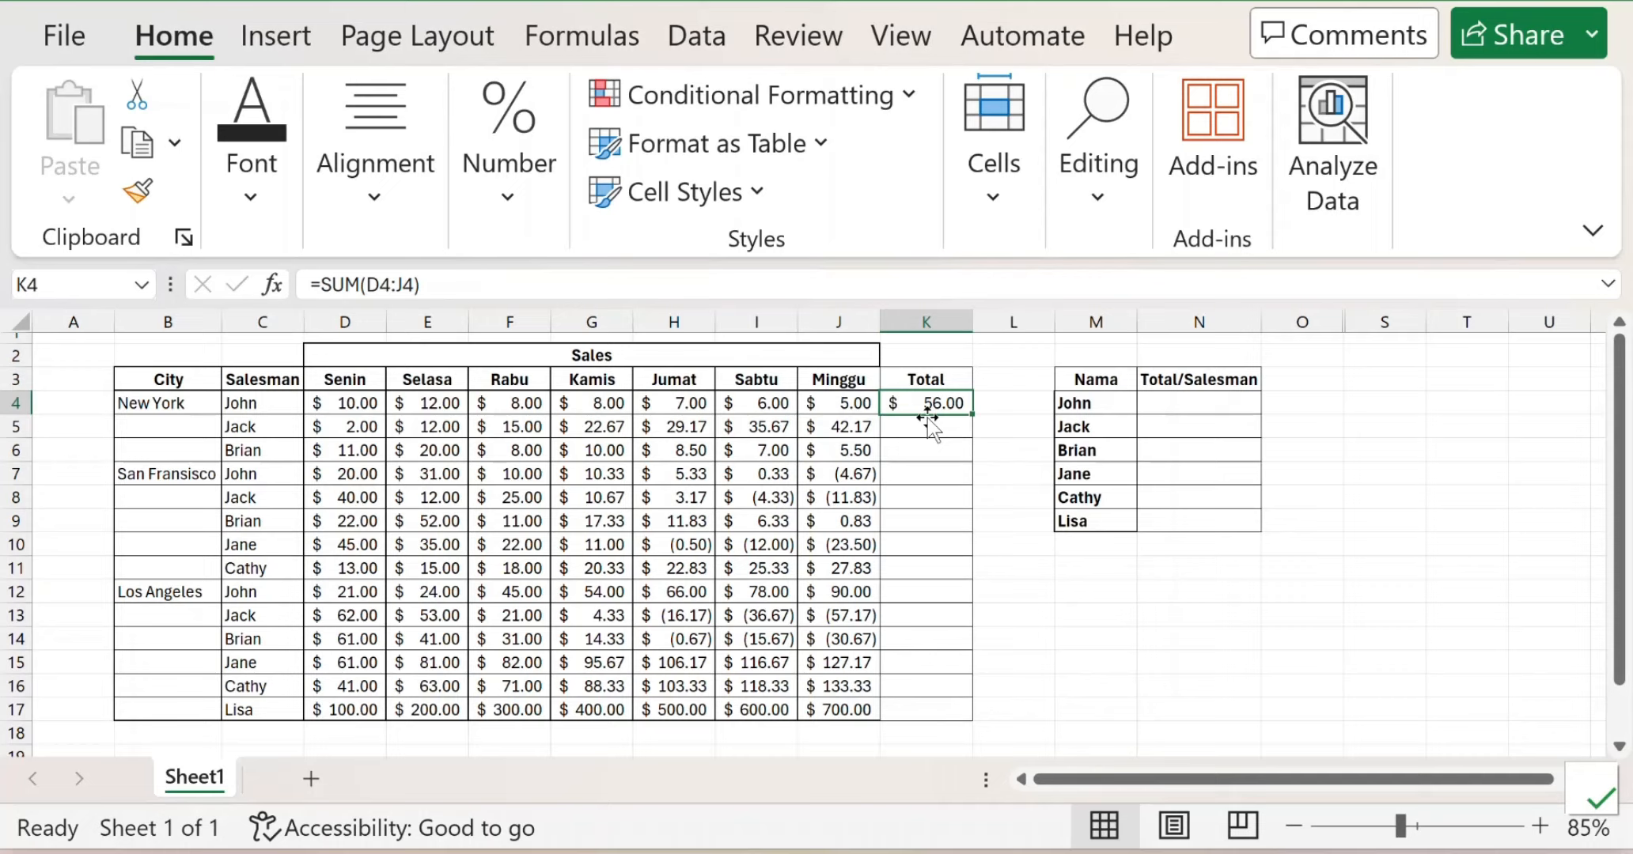
pyautogui.moveTo(927, 415); pyautogui.dragTo(1073, 587)
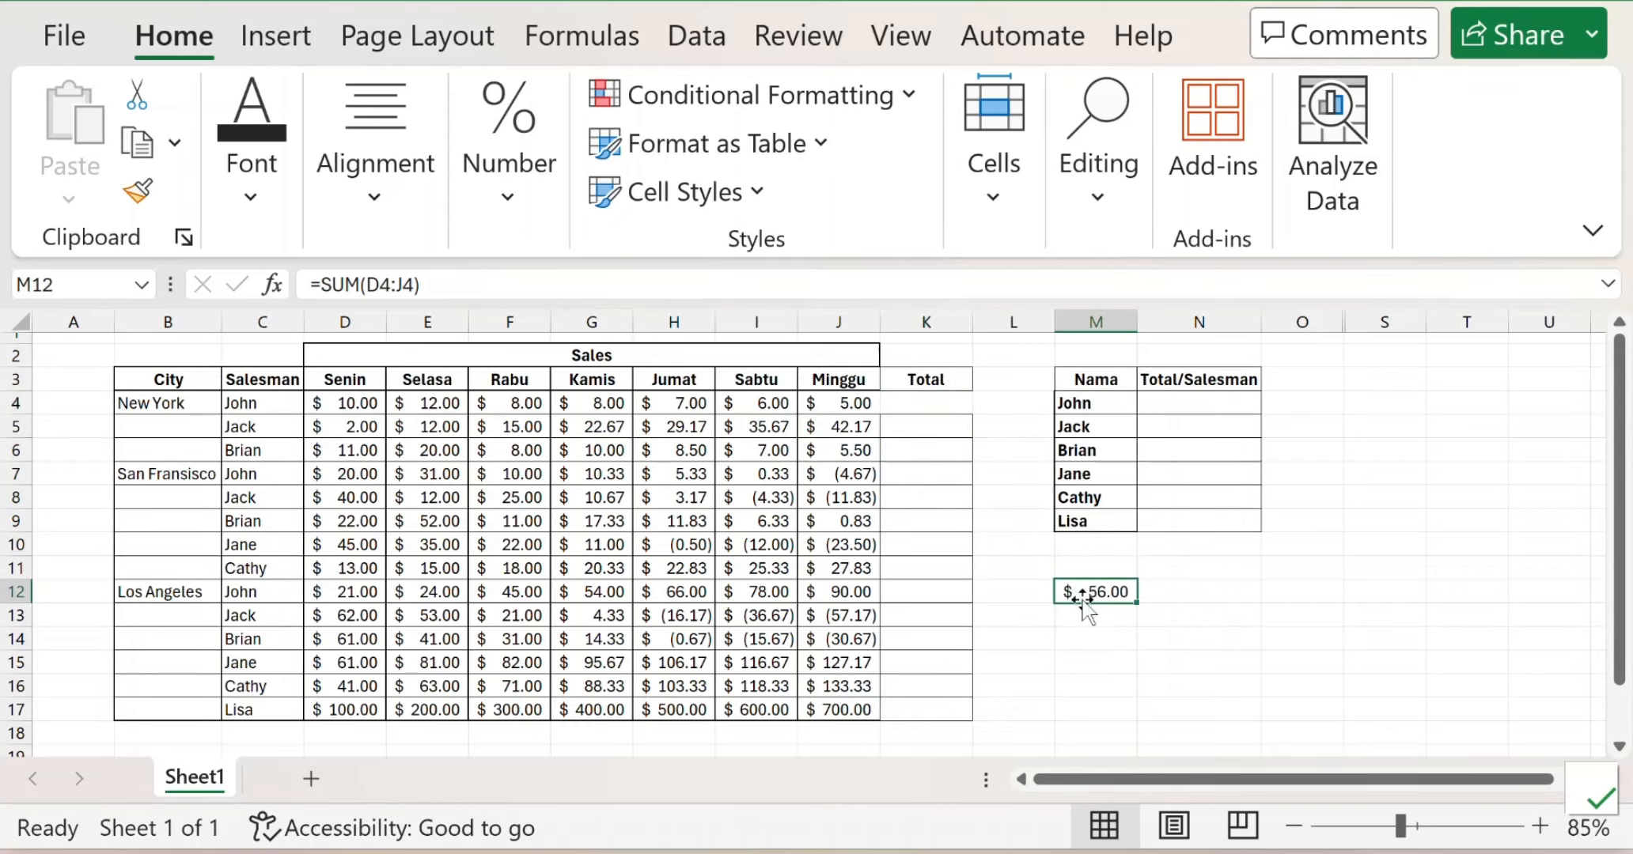
pyautogui.hotkey('ctrl', 'z')
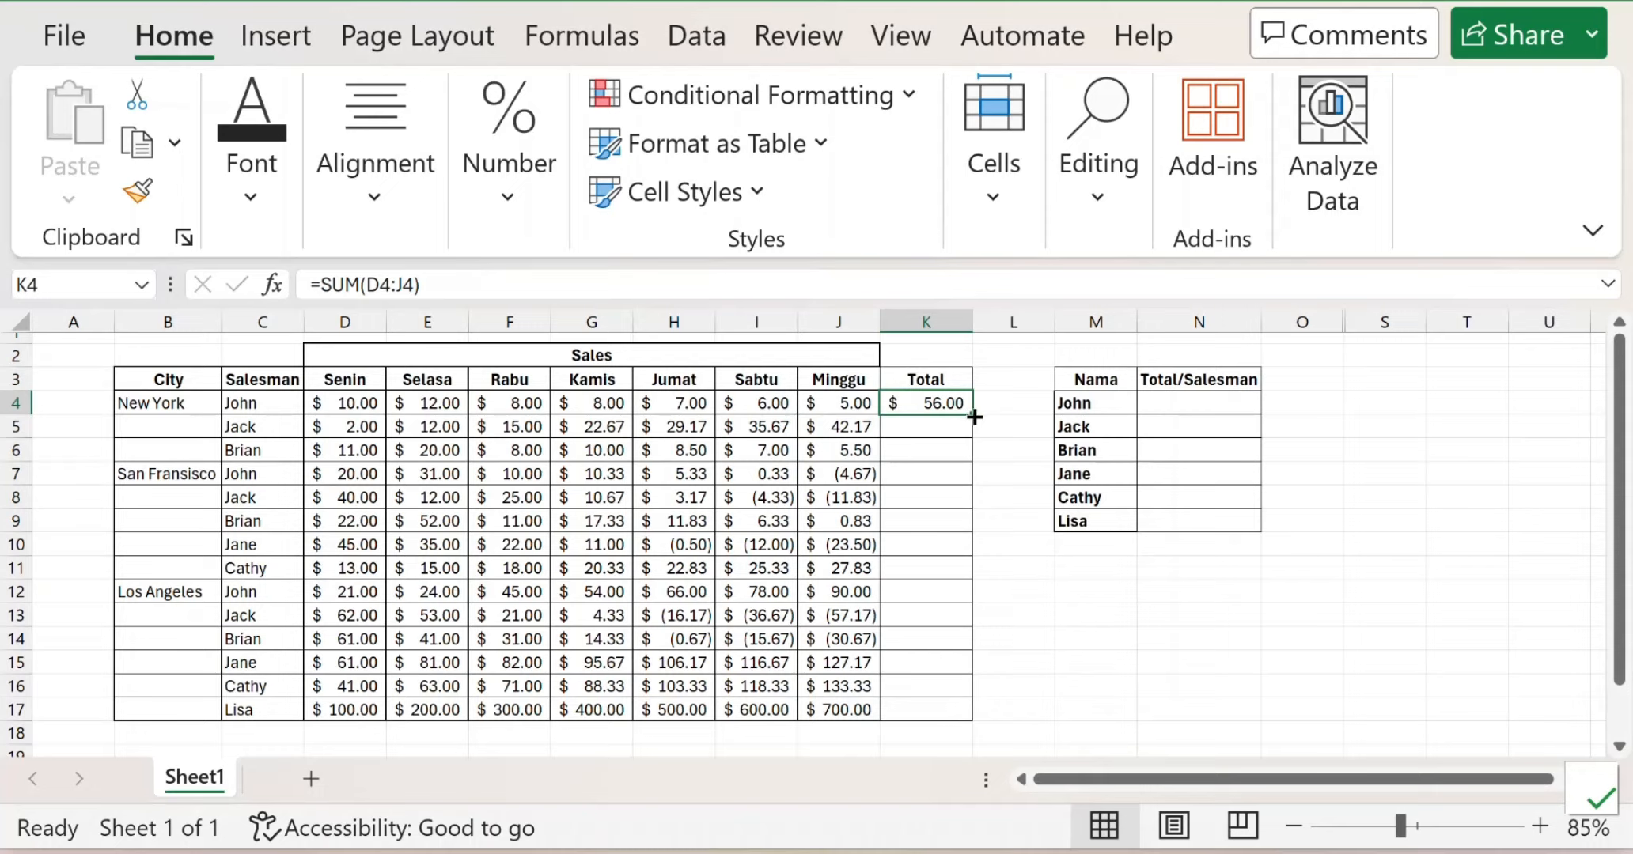
# Step: Fill the SUM formula from K4 down the Total column to K17
pyautogui.moveTo(907, 427); pyautogui.dragTo(909, 704)
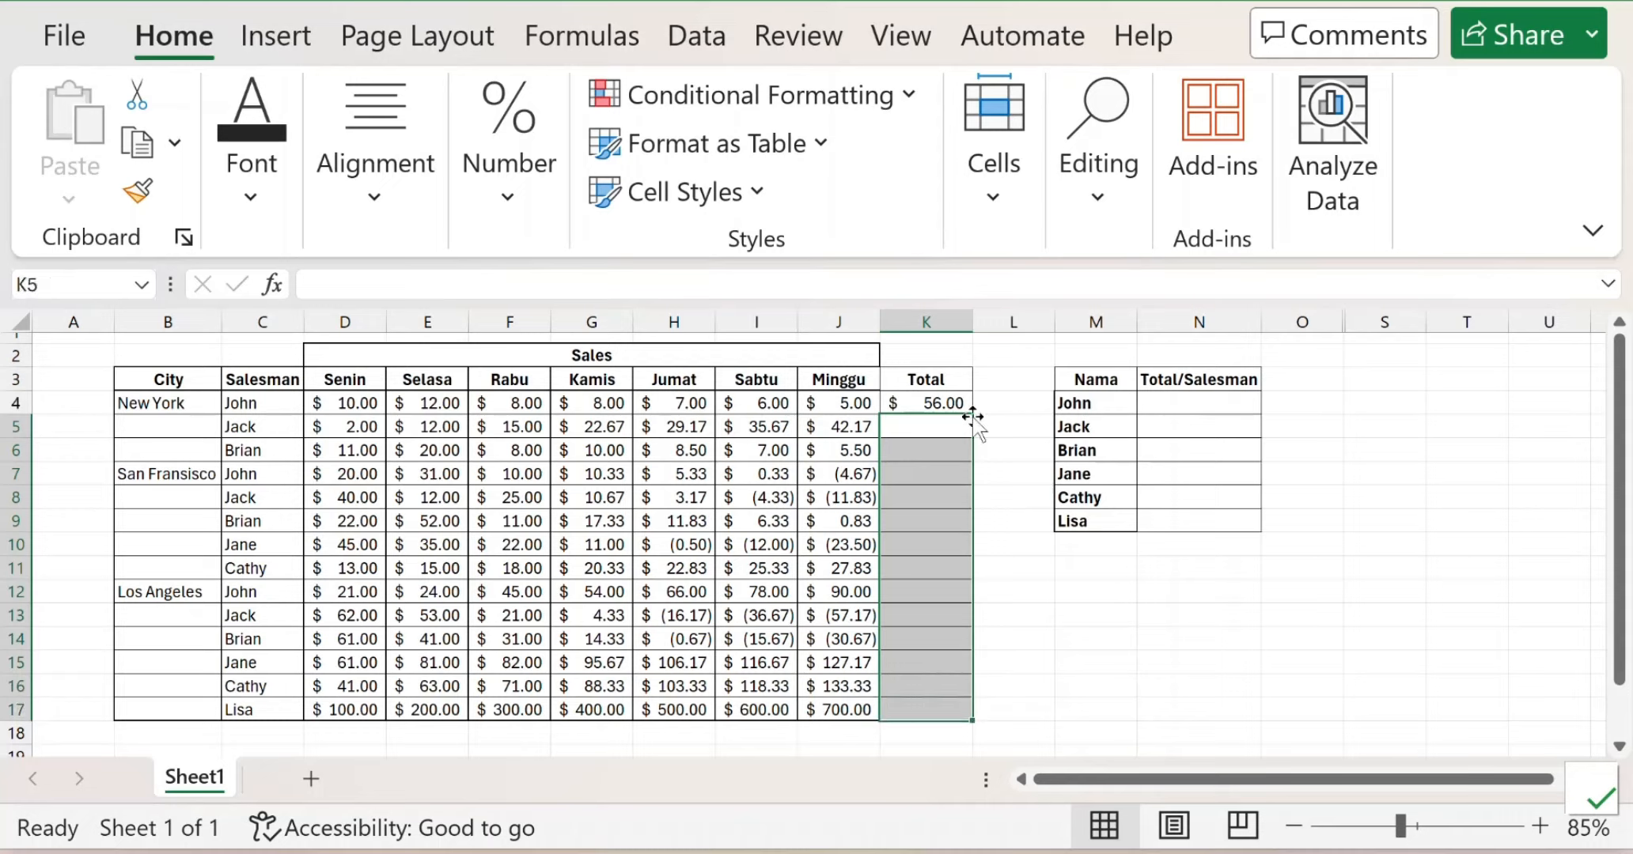
pyautogui.click(945, 405)
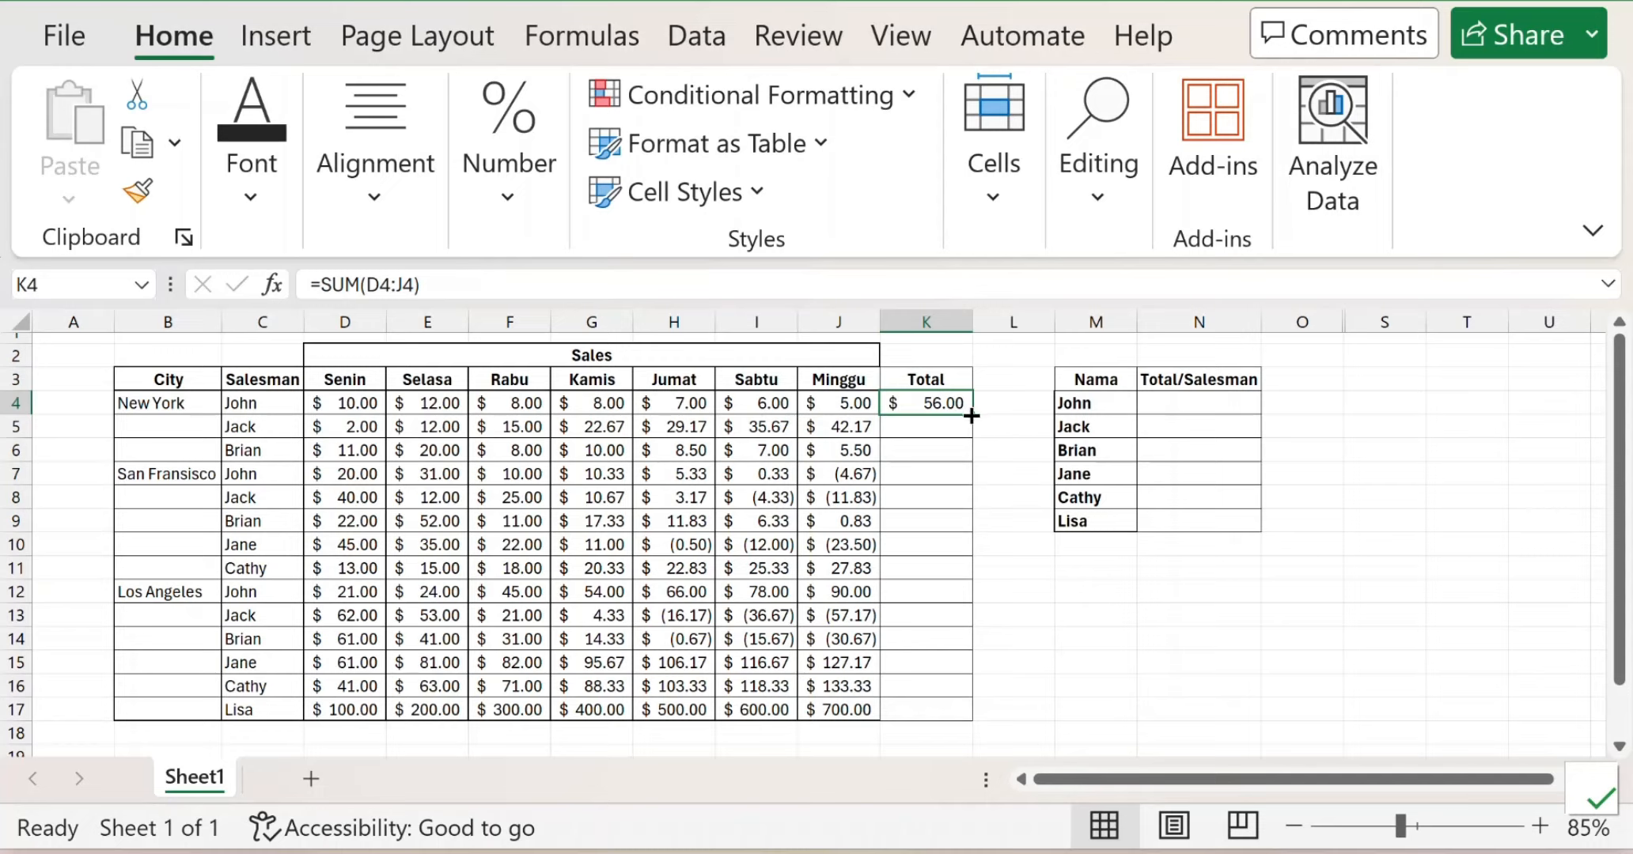
pyautogui.doubleClick(971, 415)
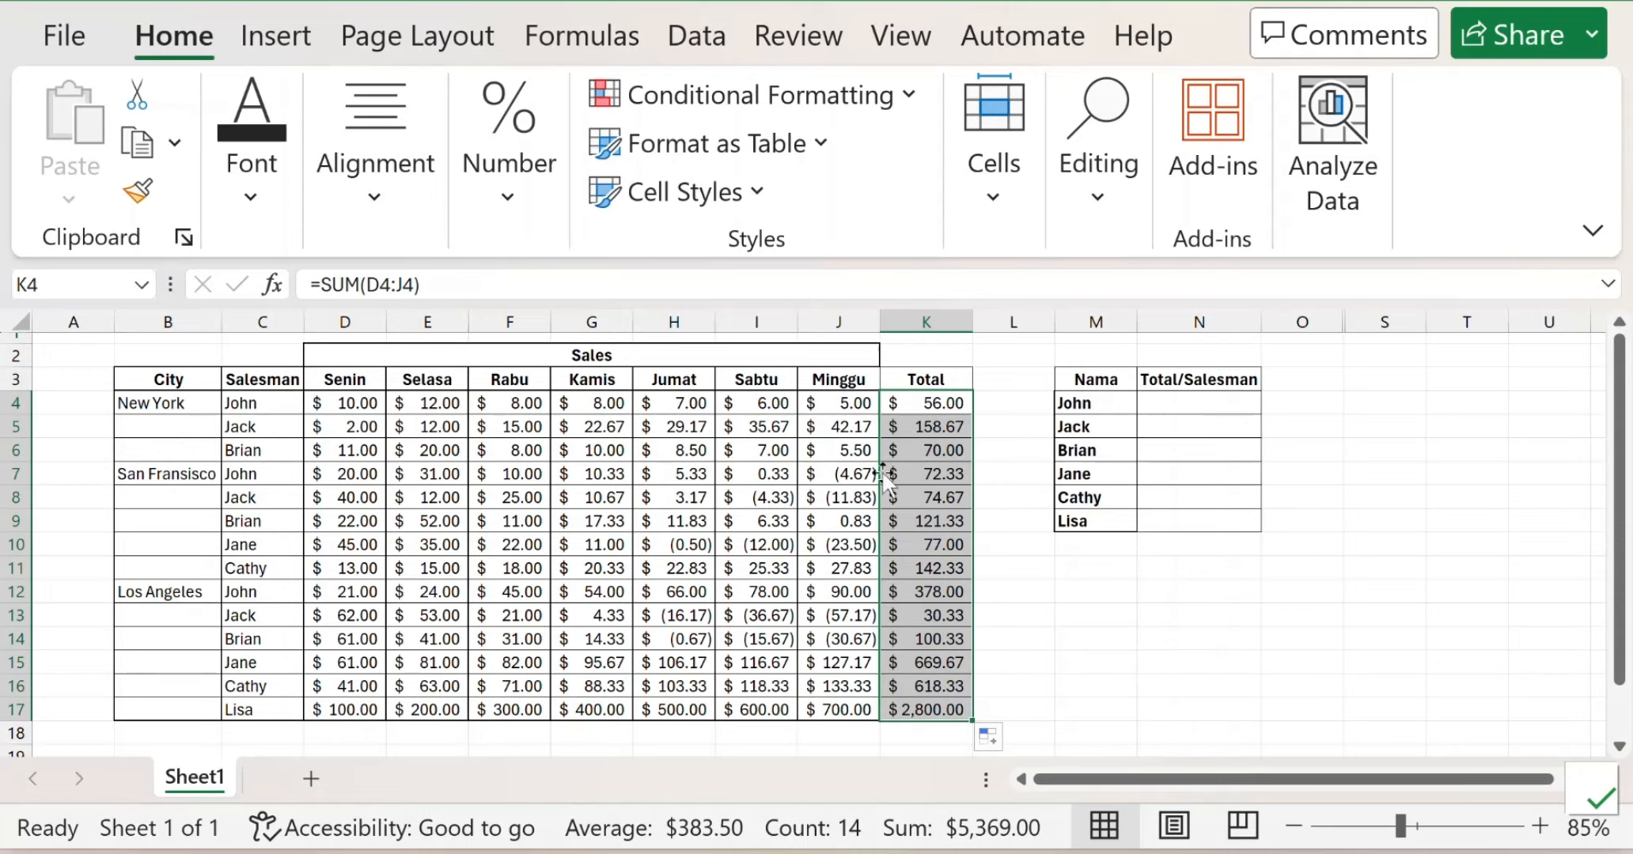
# Step: Inspect the total formula in K4 and the sales amounts in I8 and J8
pyautogui.click(932, 408)
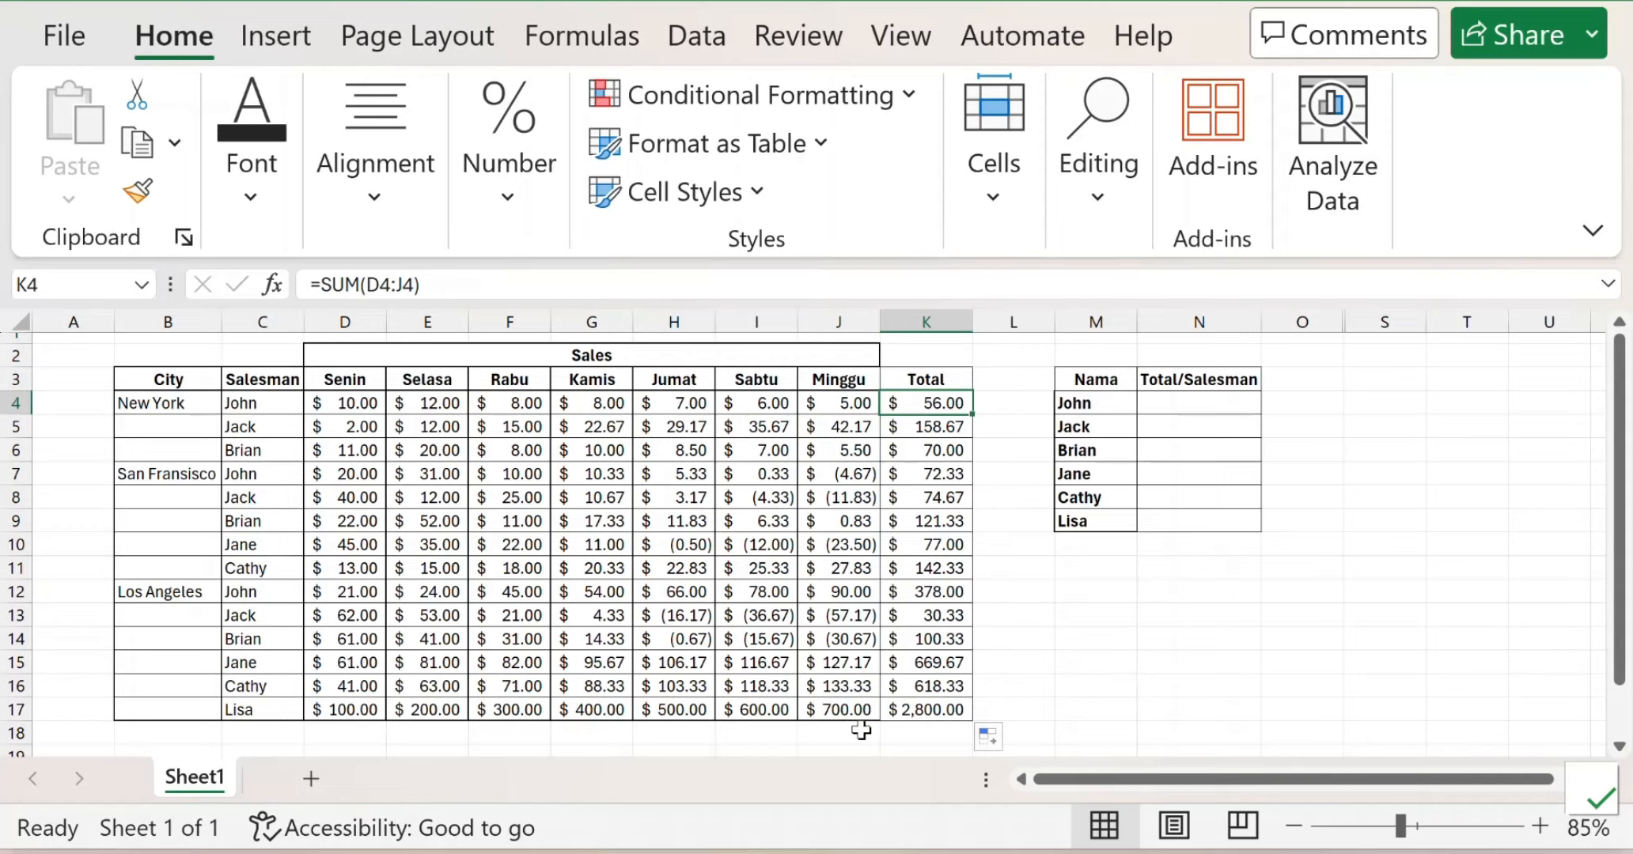
pyautogui.click(835, 499)
pyautogui.click(743, 498)
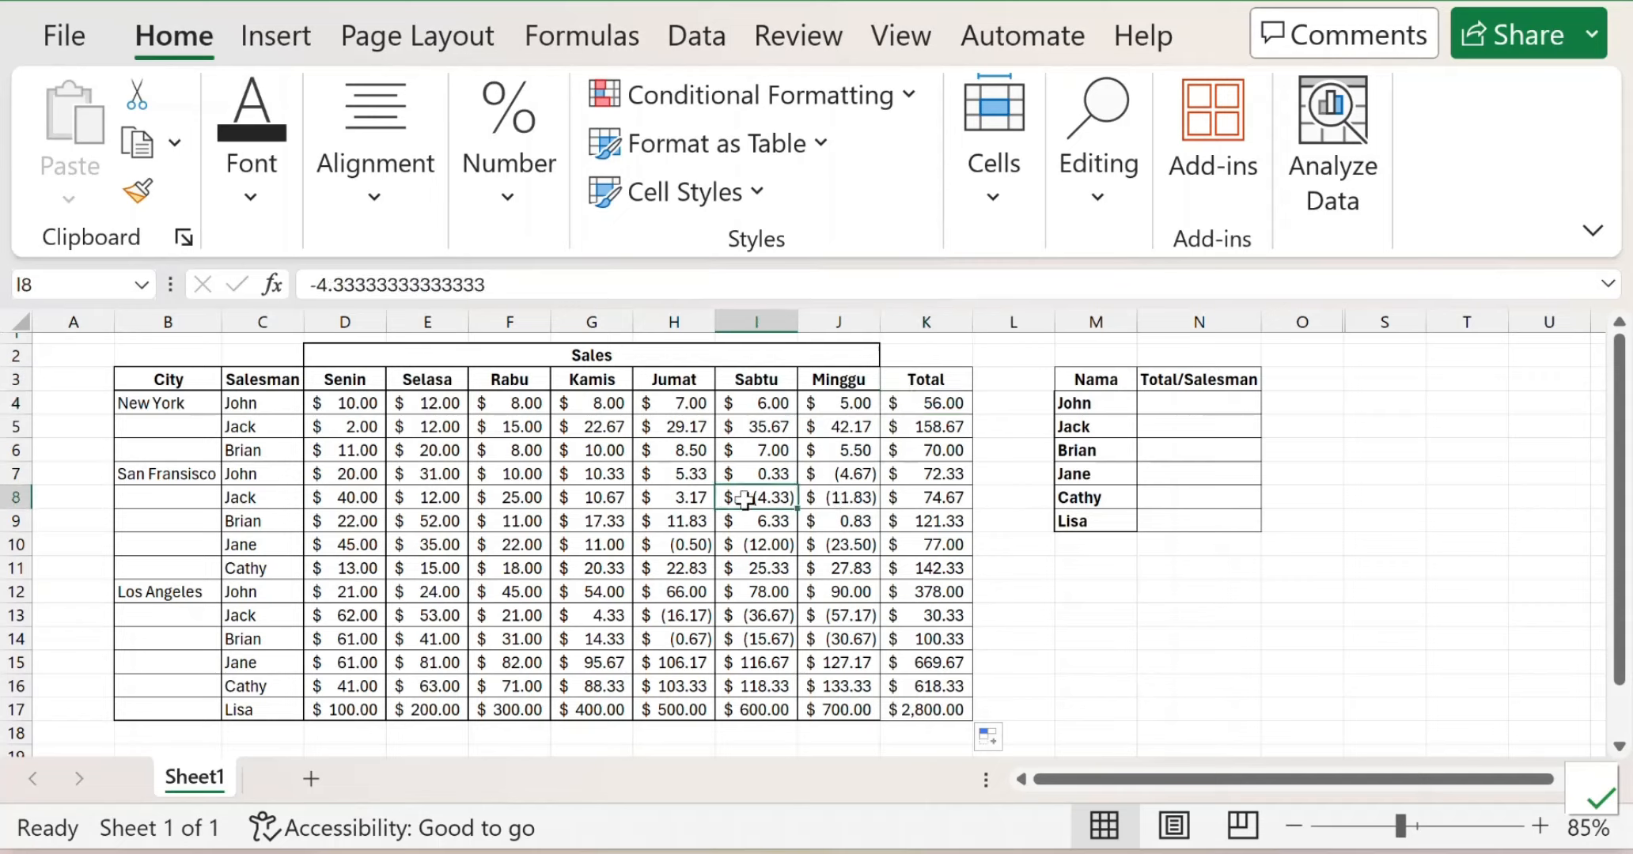
pyautogui.click(847, 501)
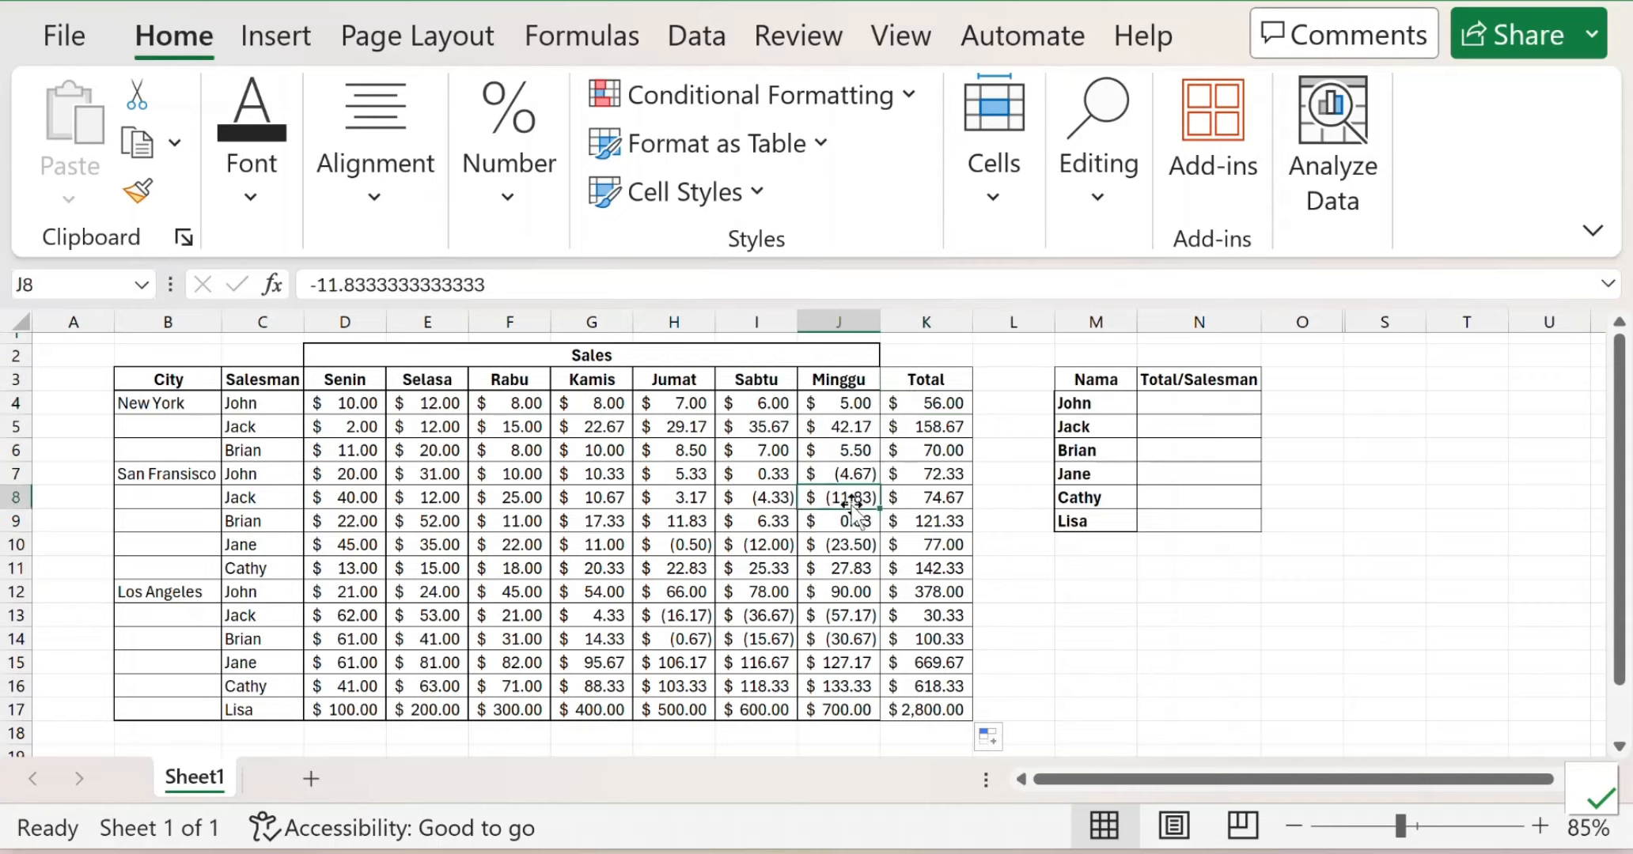
pyautogui.click(761, 498)
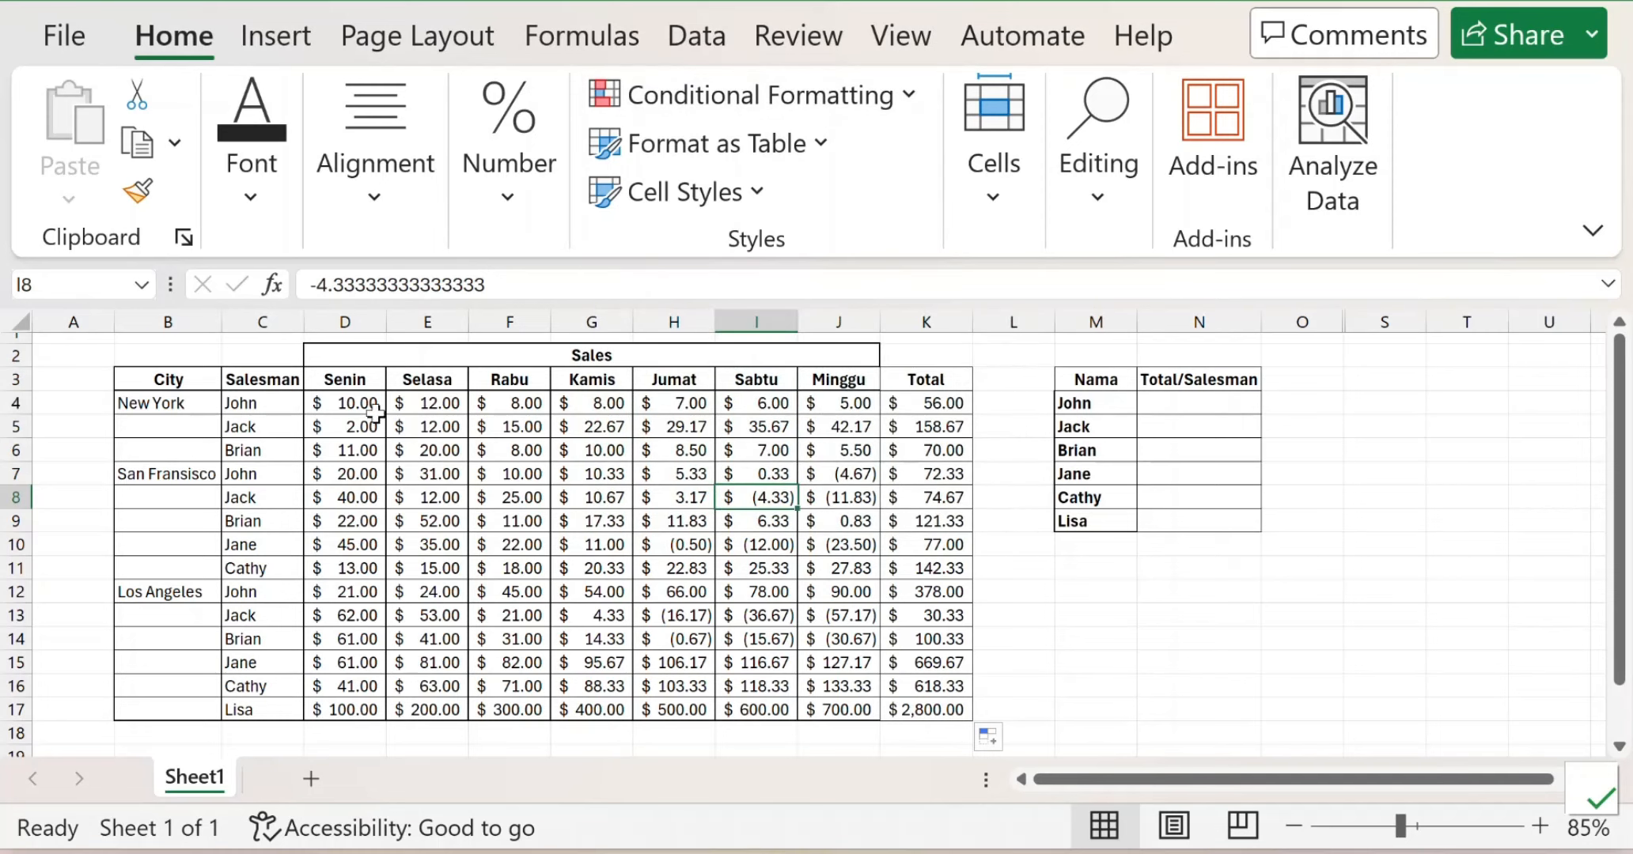
# Step: Create a new conditional formatting rule for D4:K17 that formats only cells with a value less than 0
pyautogui.moveTo(366, 405); pyautogui.dragTo(912, 700)
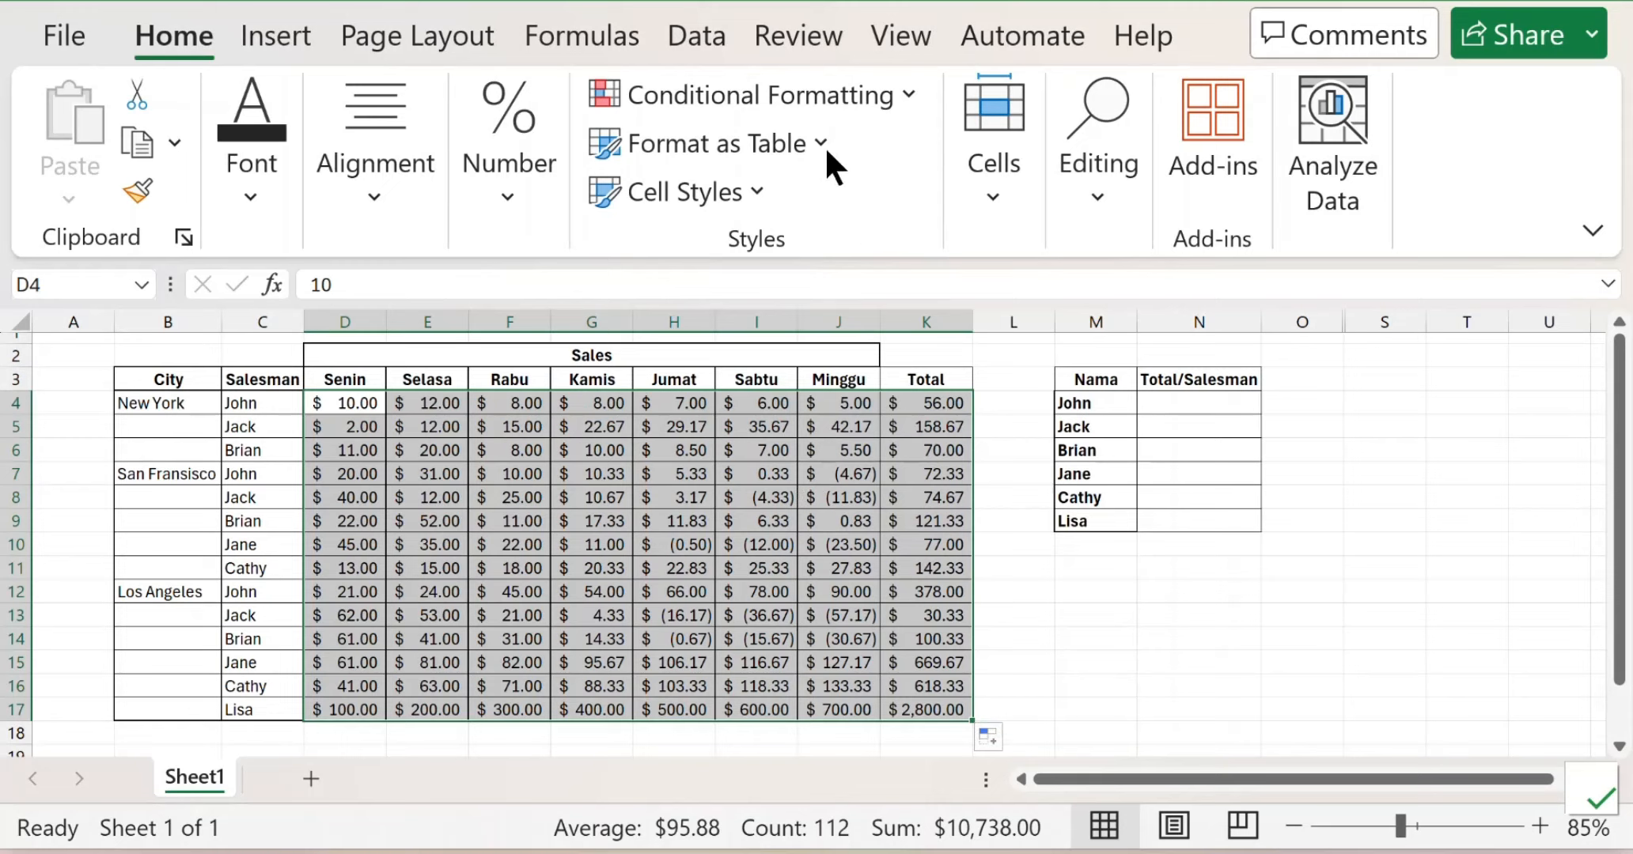
pyautogui.click(812, 91)
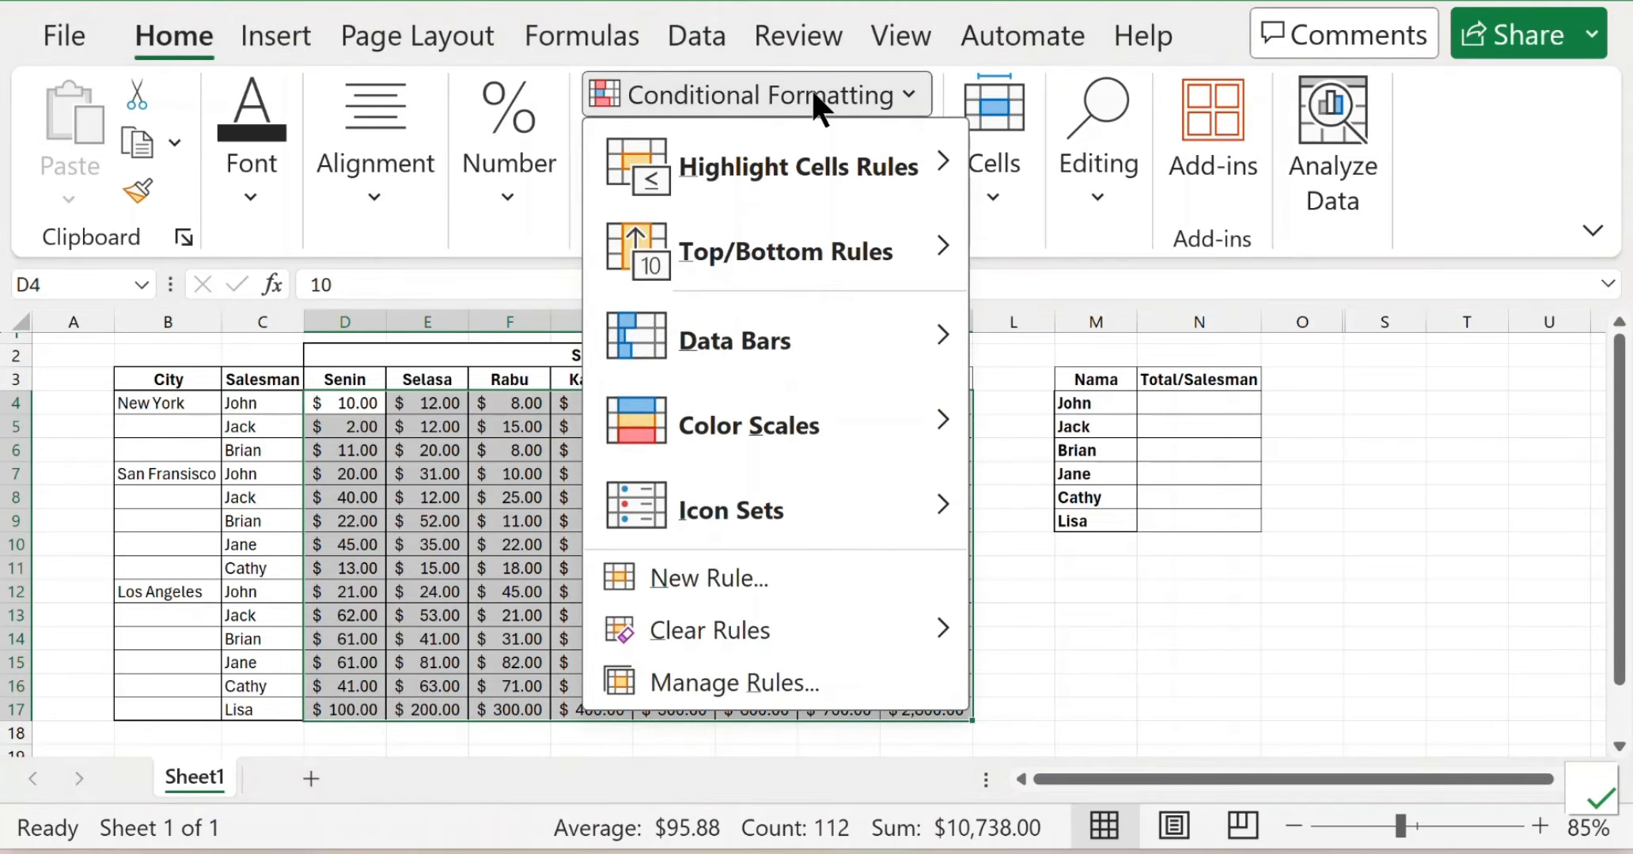
pyautogui.click(739, 573)
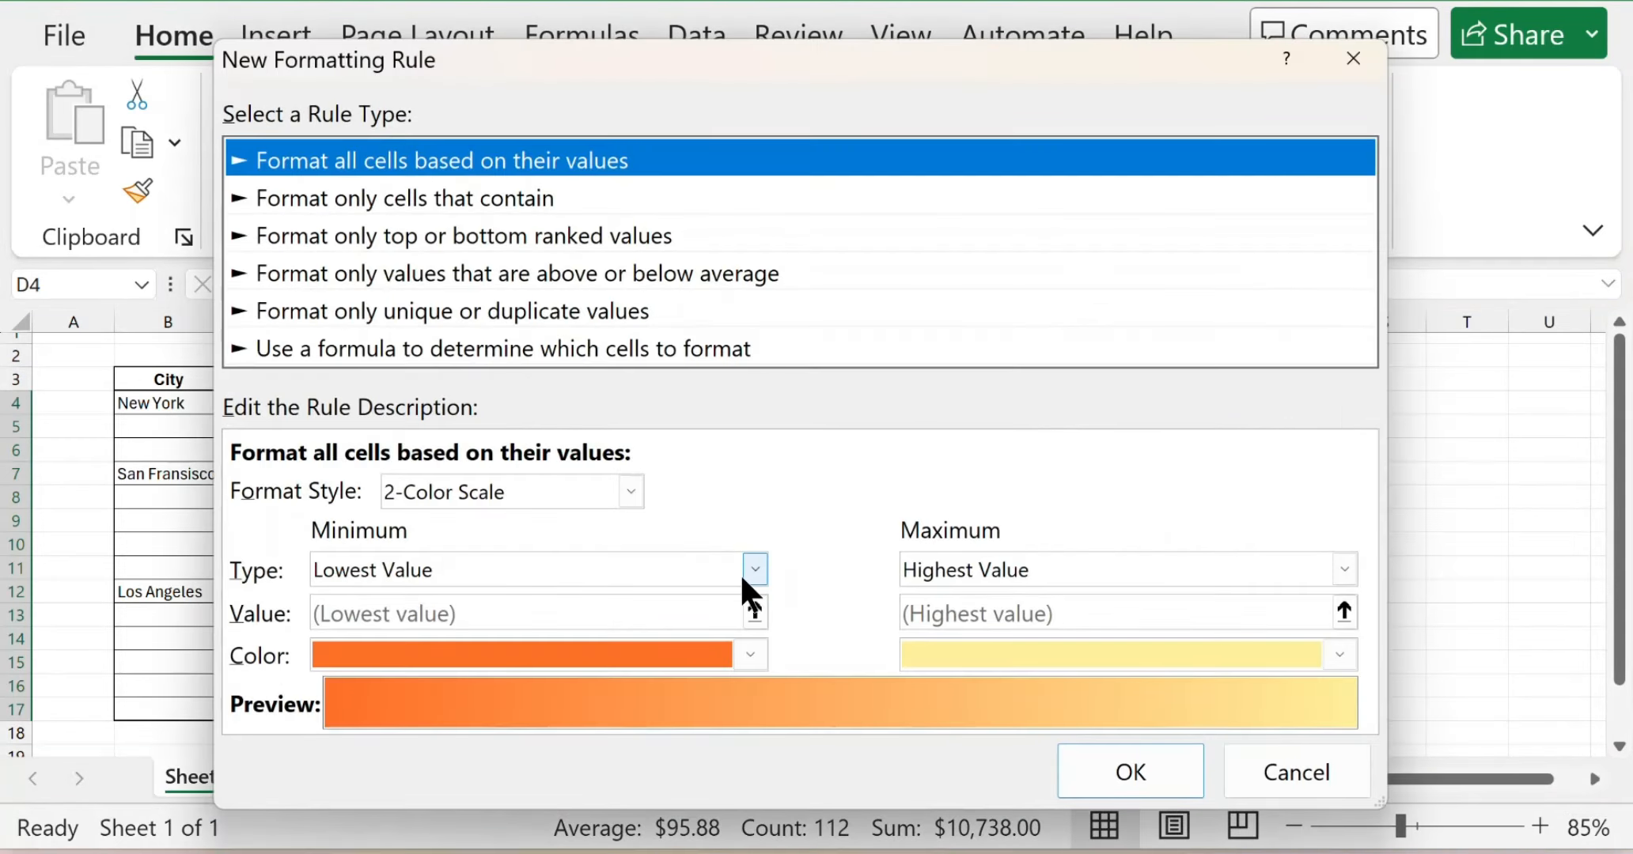
pyautogui.click(546, 199)
pyautogui.click(751, 489)
pyautogui.click(585, 664)
pyautogui.click(1060, 490)
pyautogui.write('0')
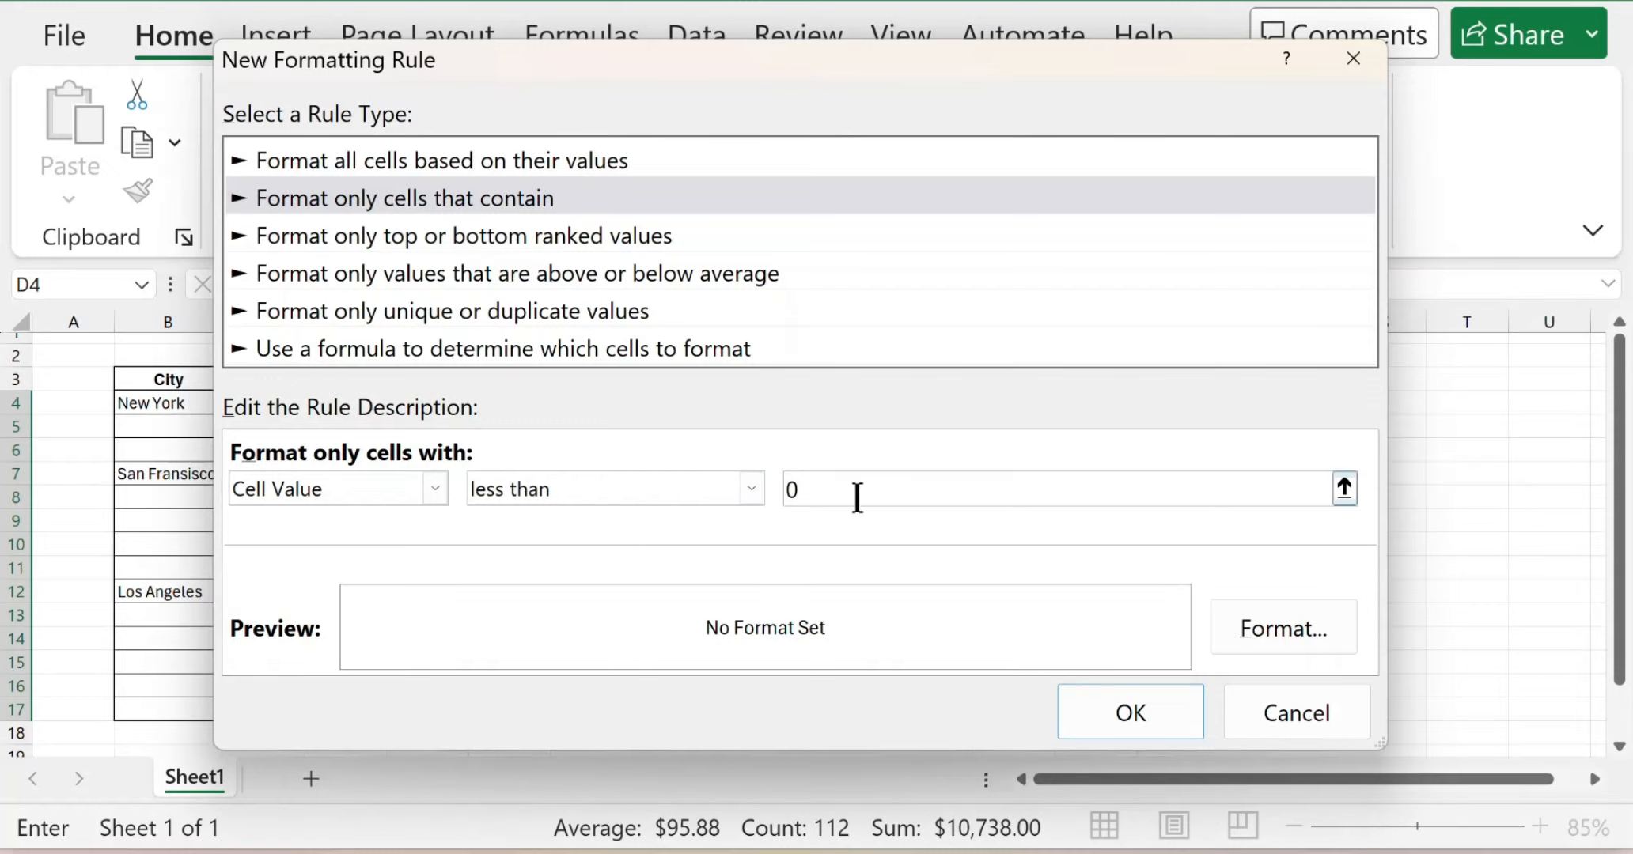
# Step: Set the rule's font to bold and standard red, and apply the rule to the sales range
pyautogui.click(1262, 627)
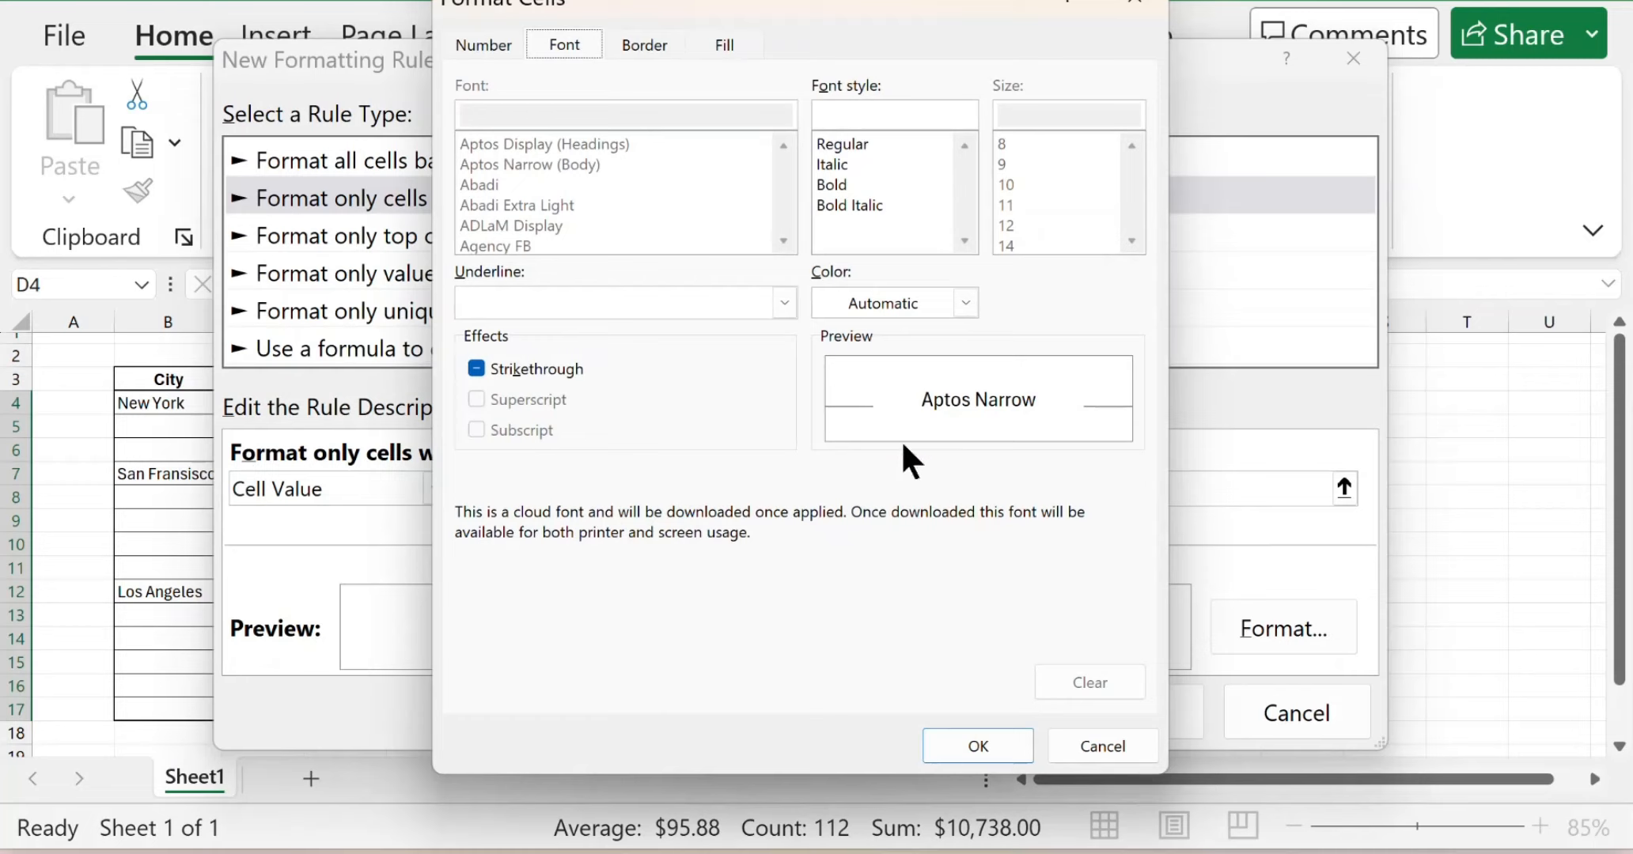
pyautogui.click(930, 306)
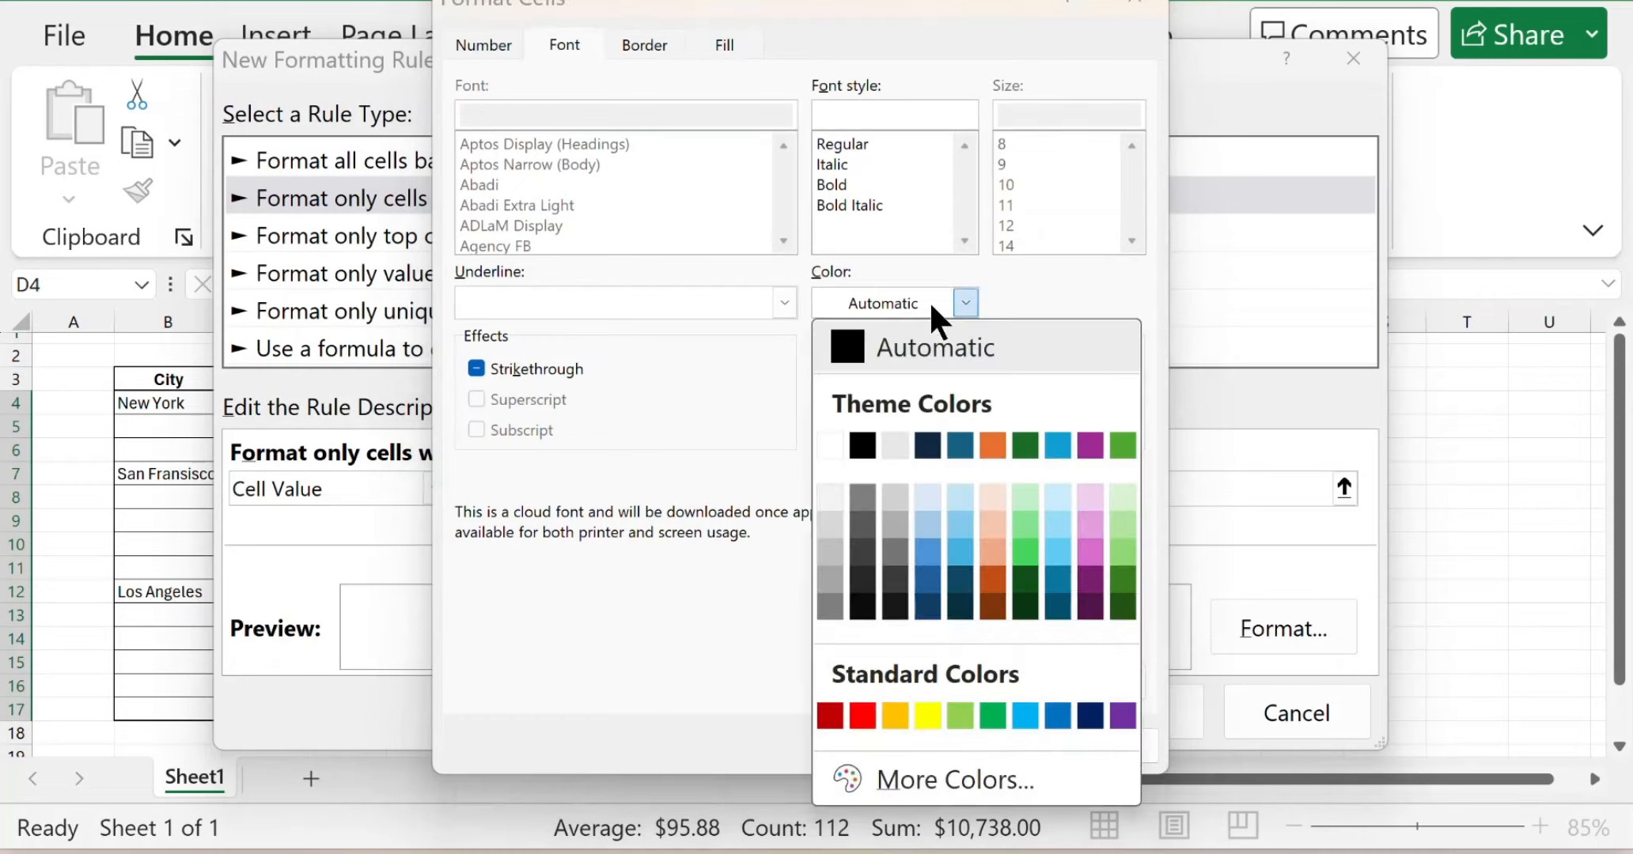
pyautogui.click(861, 716)
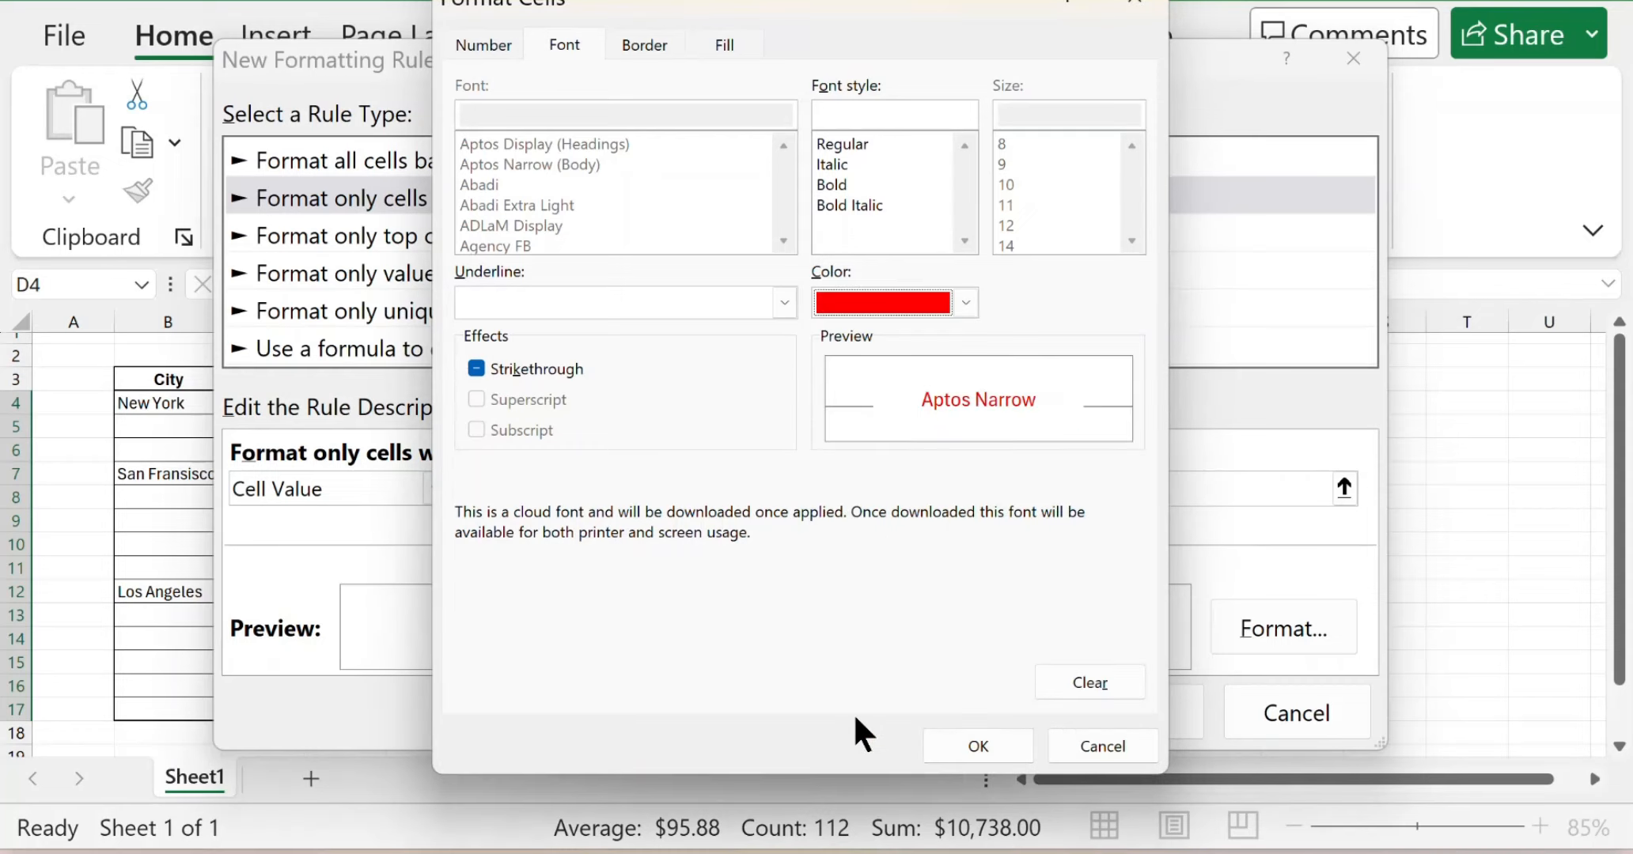
pyautogui.click(834, 184)
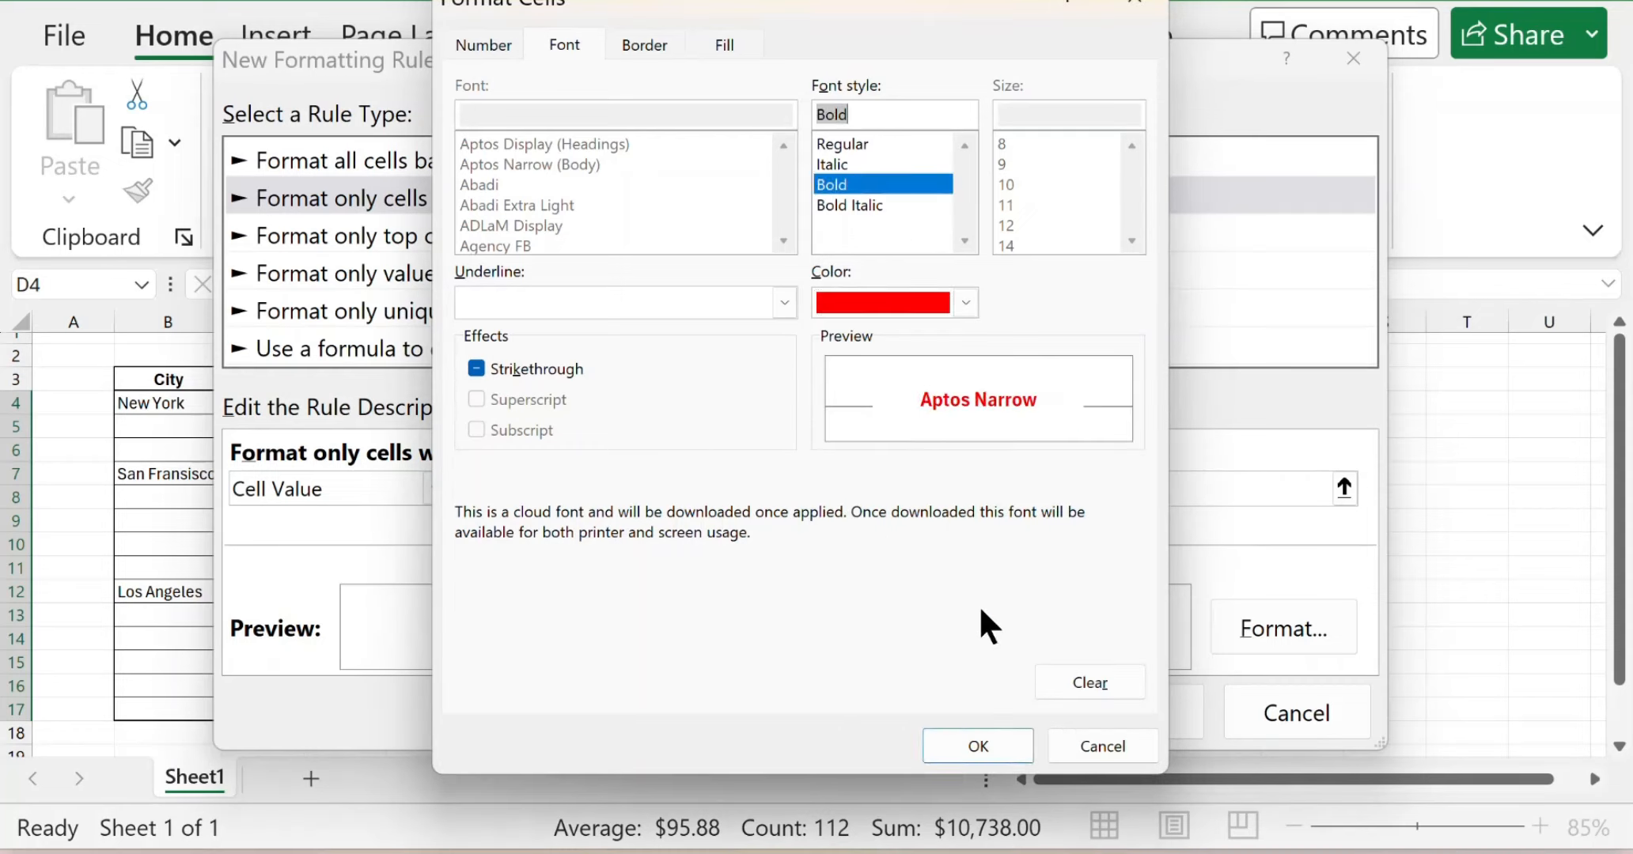
pyautogui.click(981, 745)
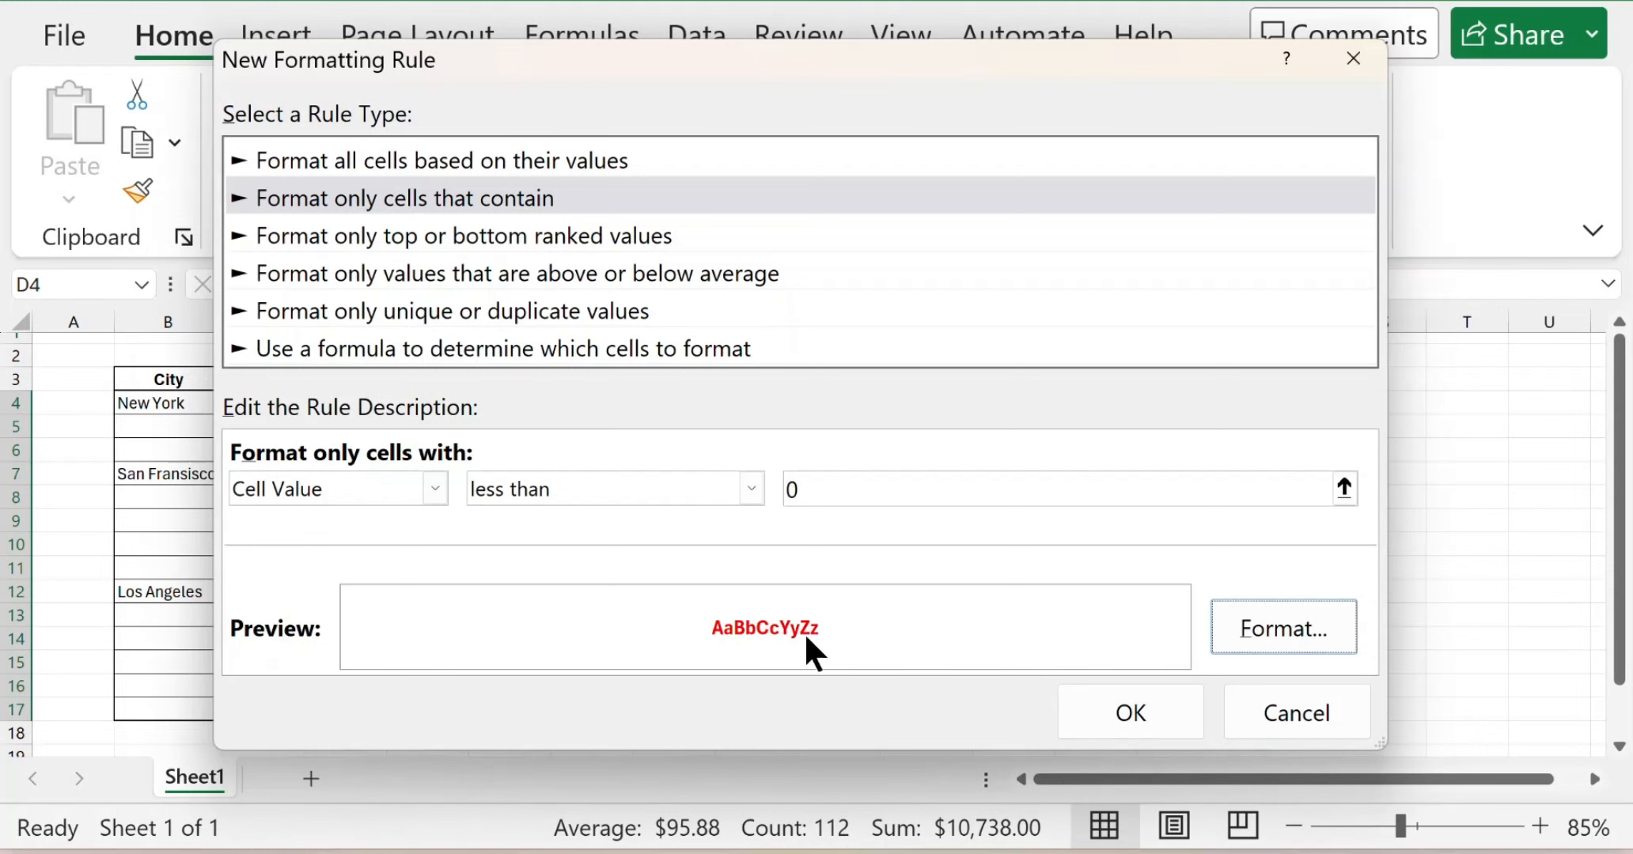
pyautogui.click(1161, 712)
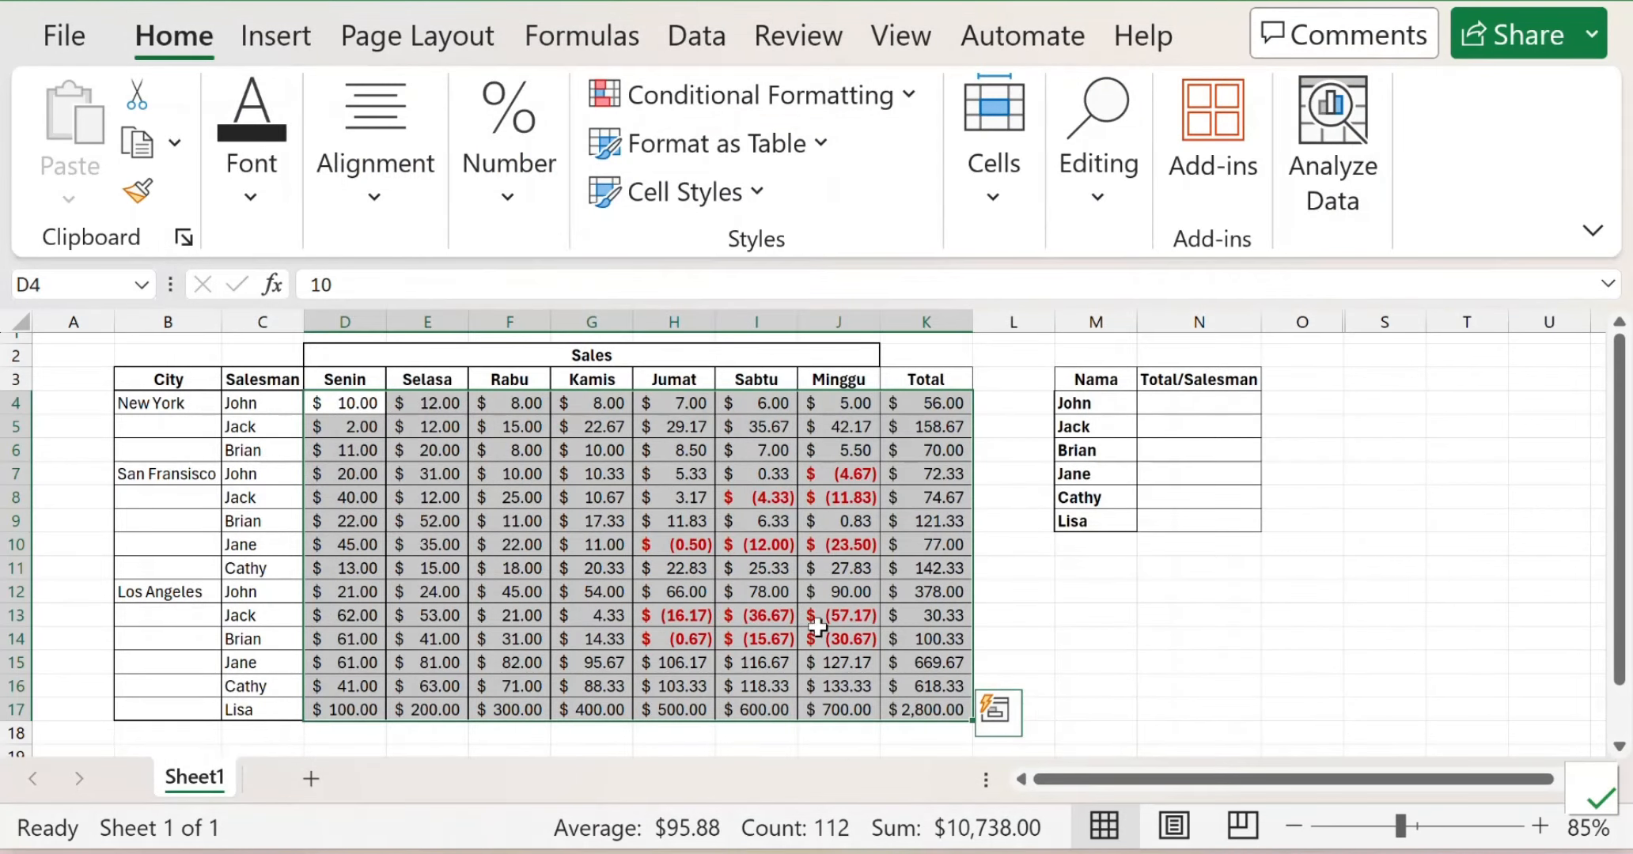
pyautogui.click(1061, 593)
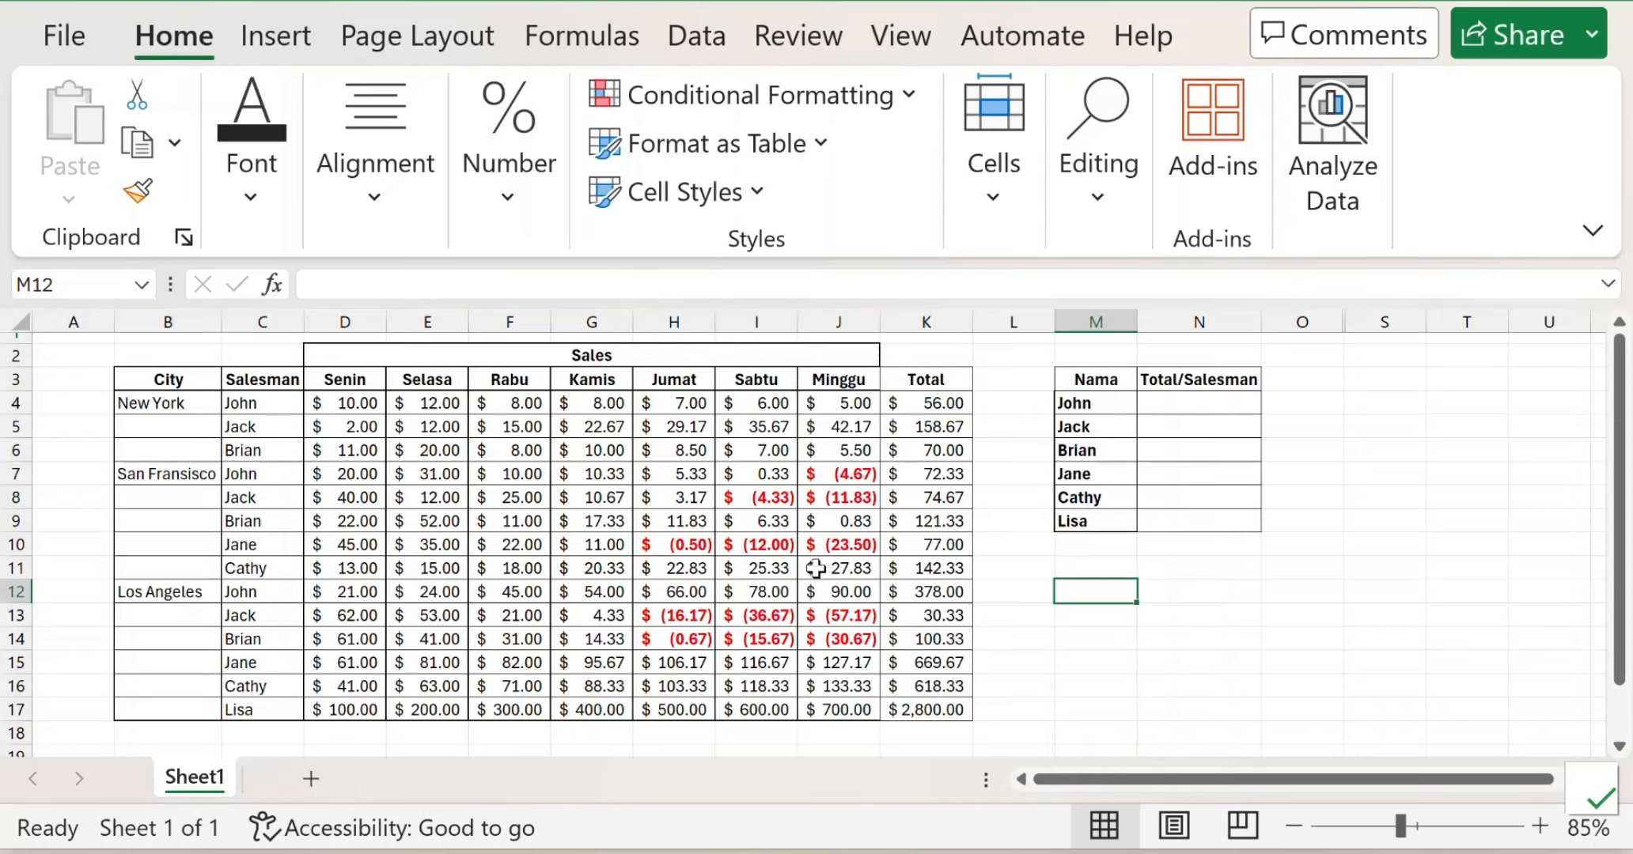
# Step: Examine the summary name in M4 and its matching salesman entries in C4, C7 and C12
pyautogui.click(1228, 405)
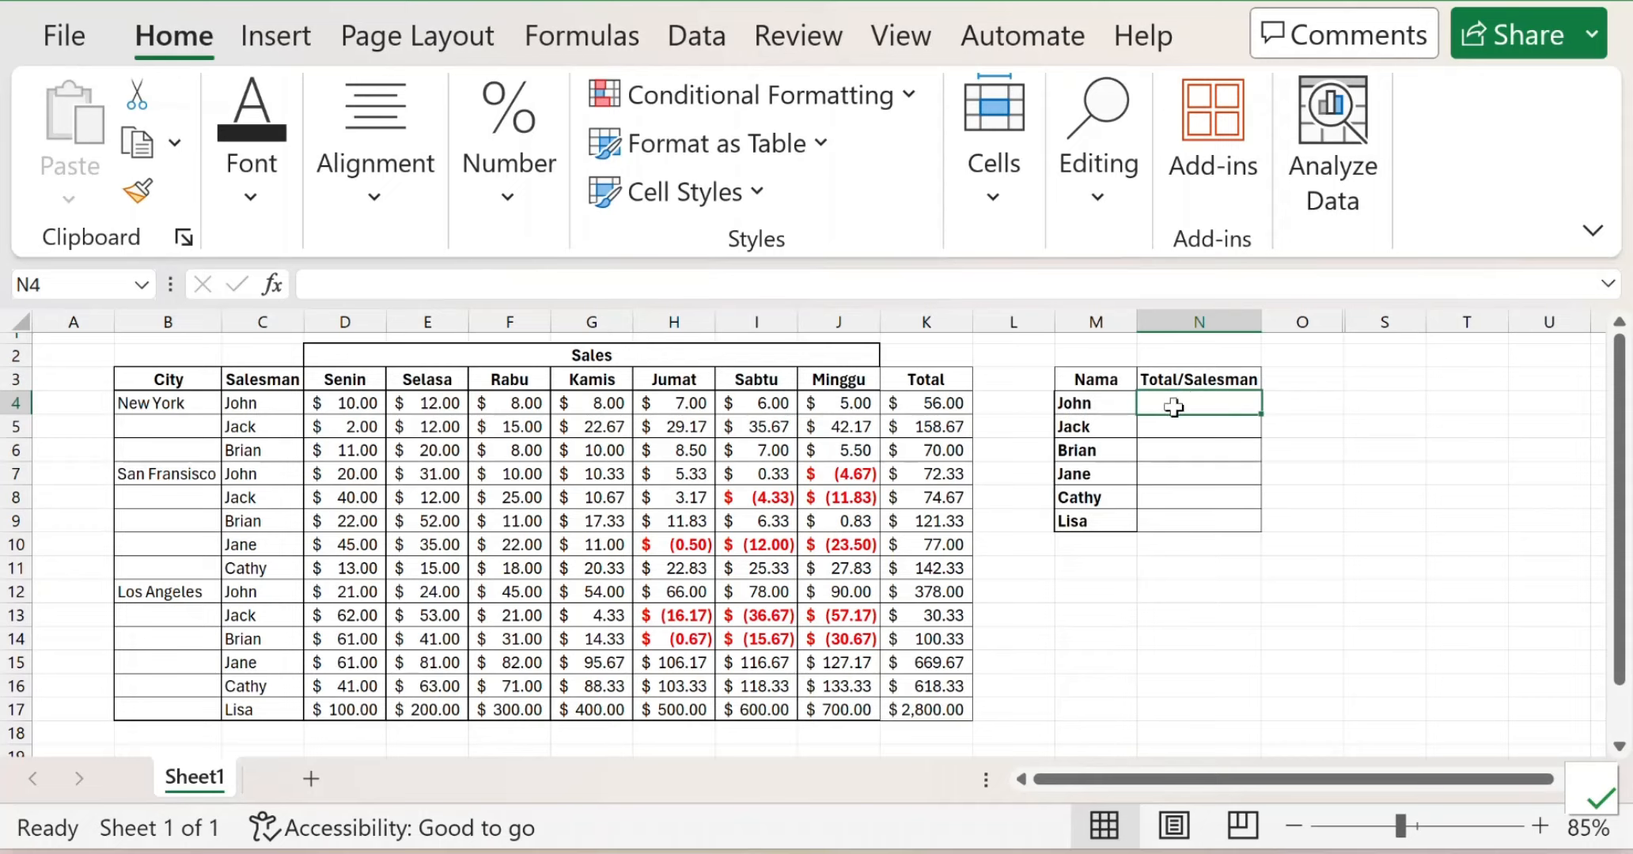
pyautogui.click(1090, 411)
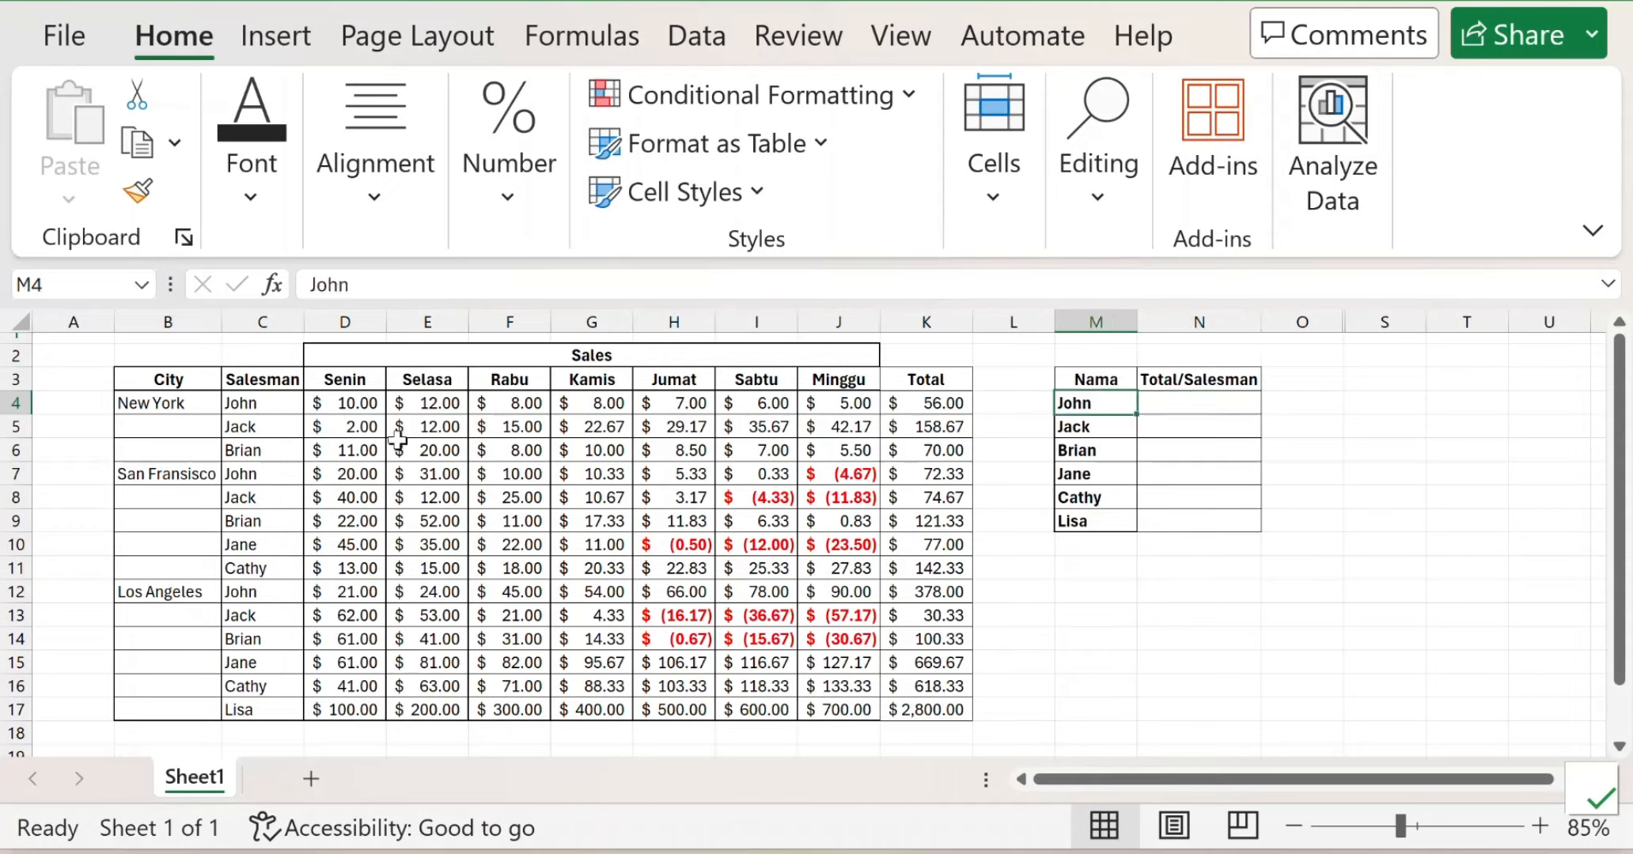
pyautogui.click(245, 402)
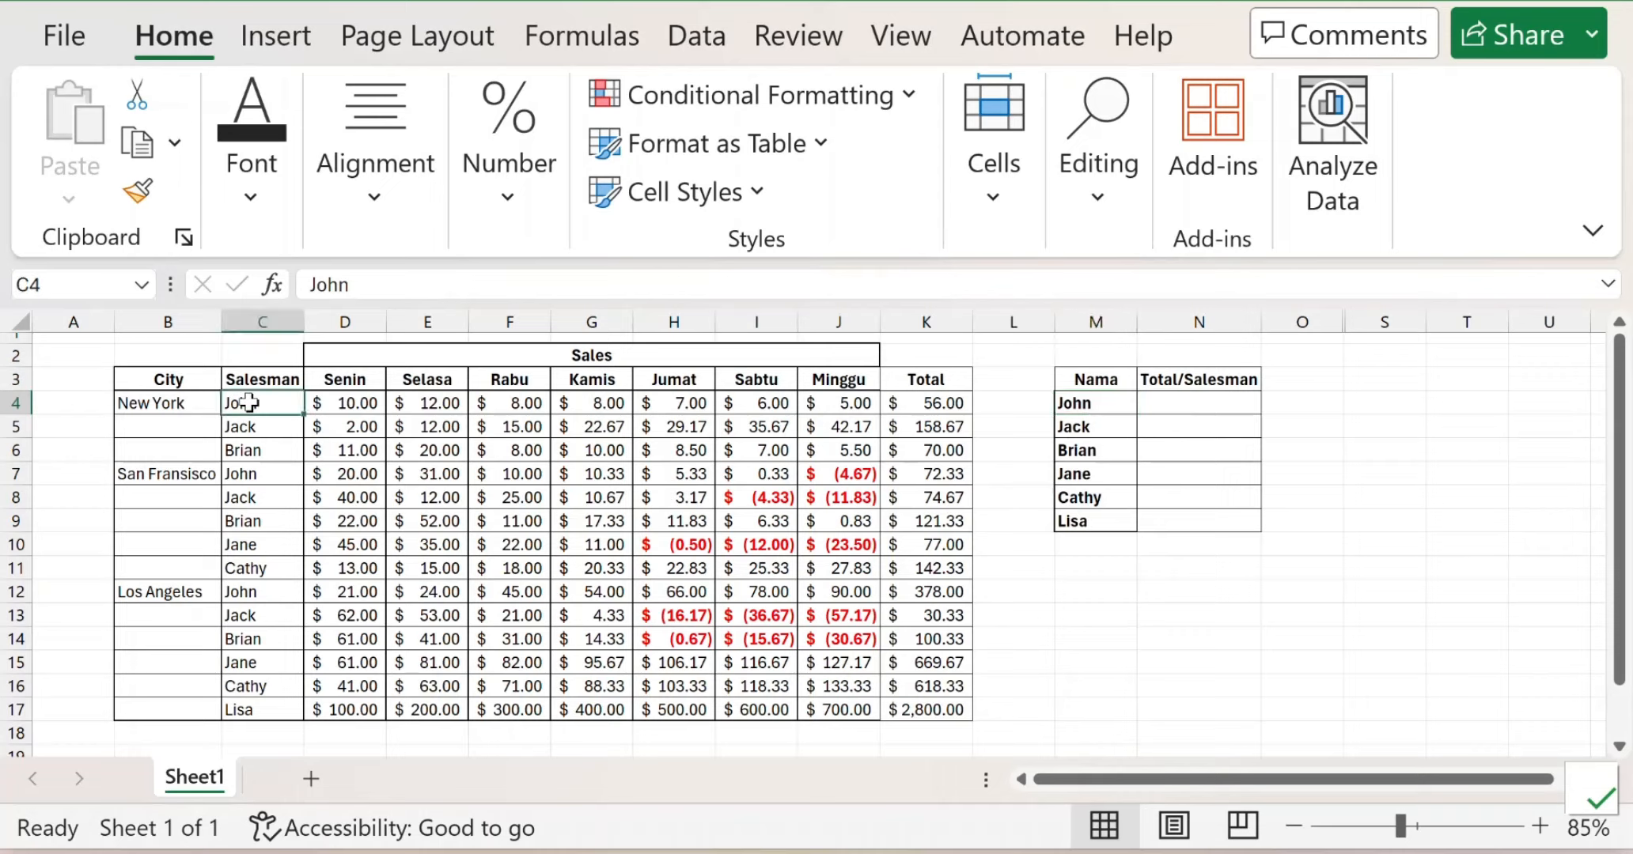
pyautogui.click(261, 475)
pyautogui.click(265, 405)
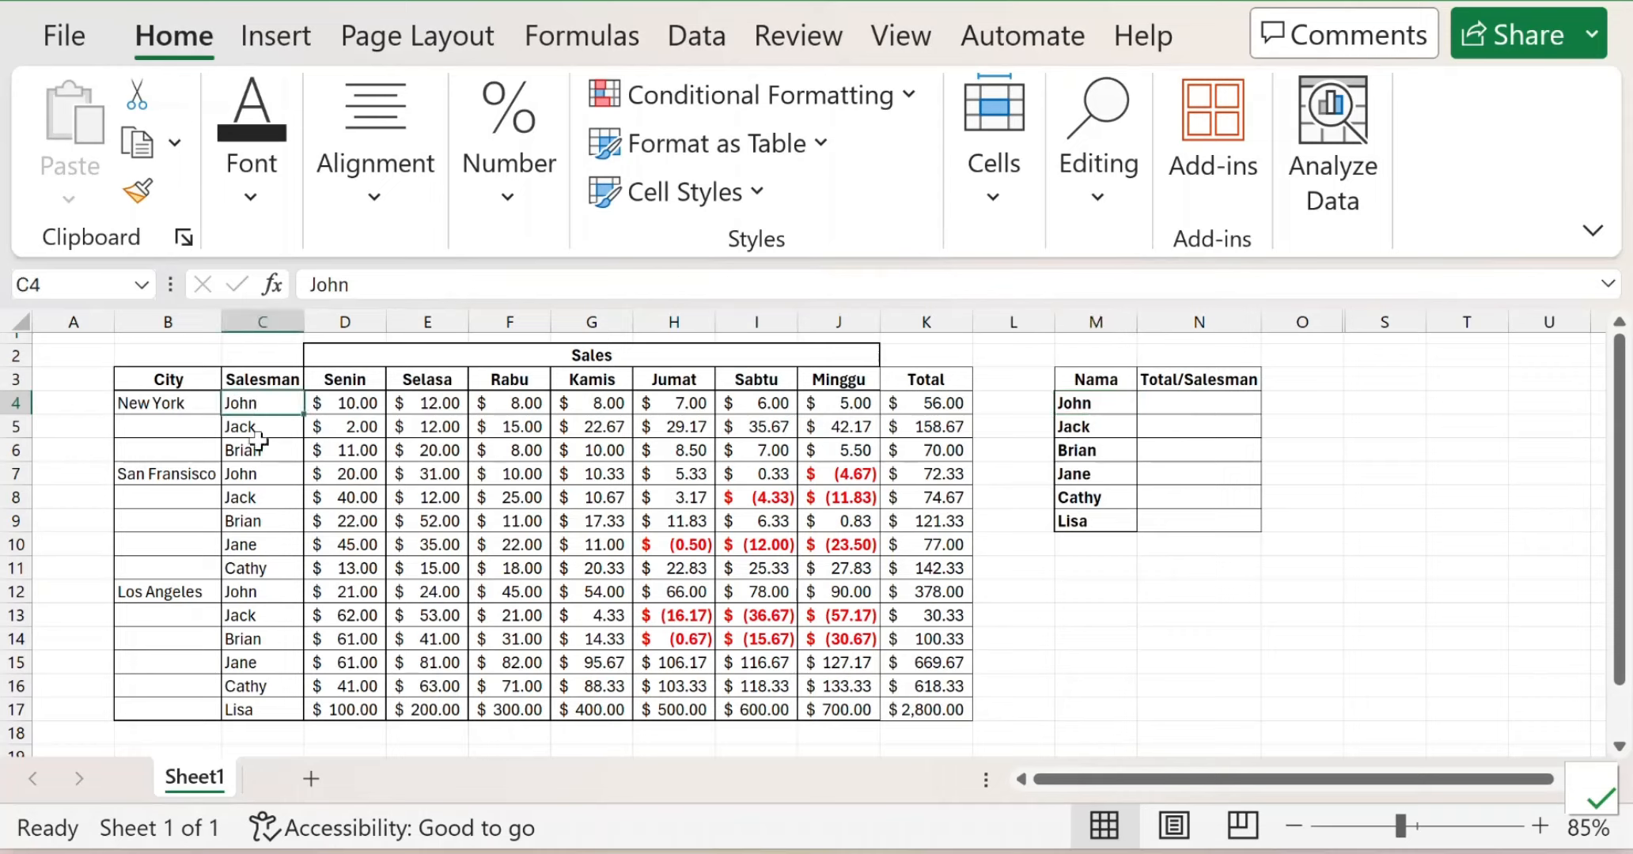
pyautogui.click(242, 478)
pyautogui.click(261, 590)
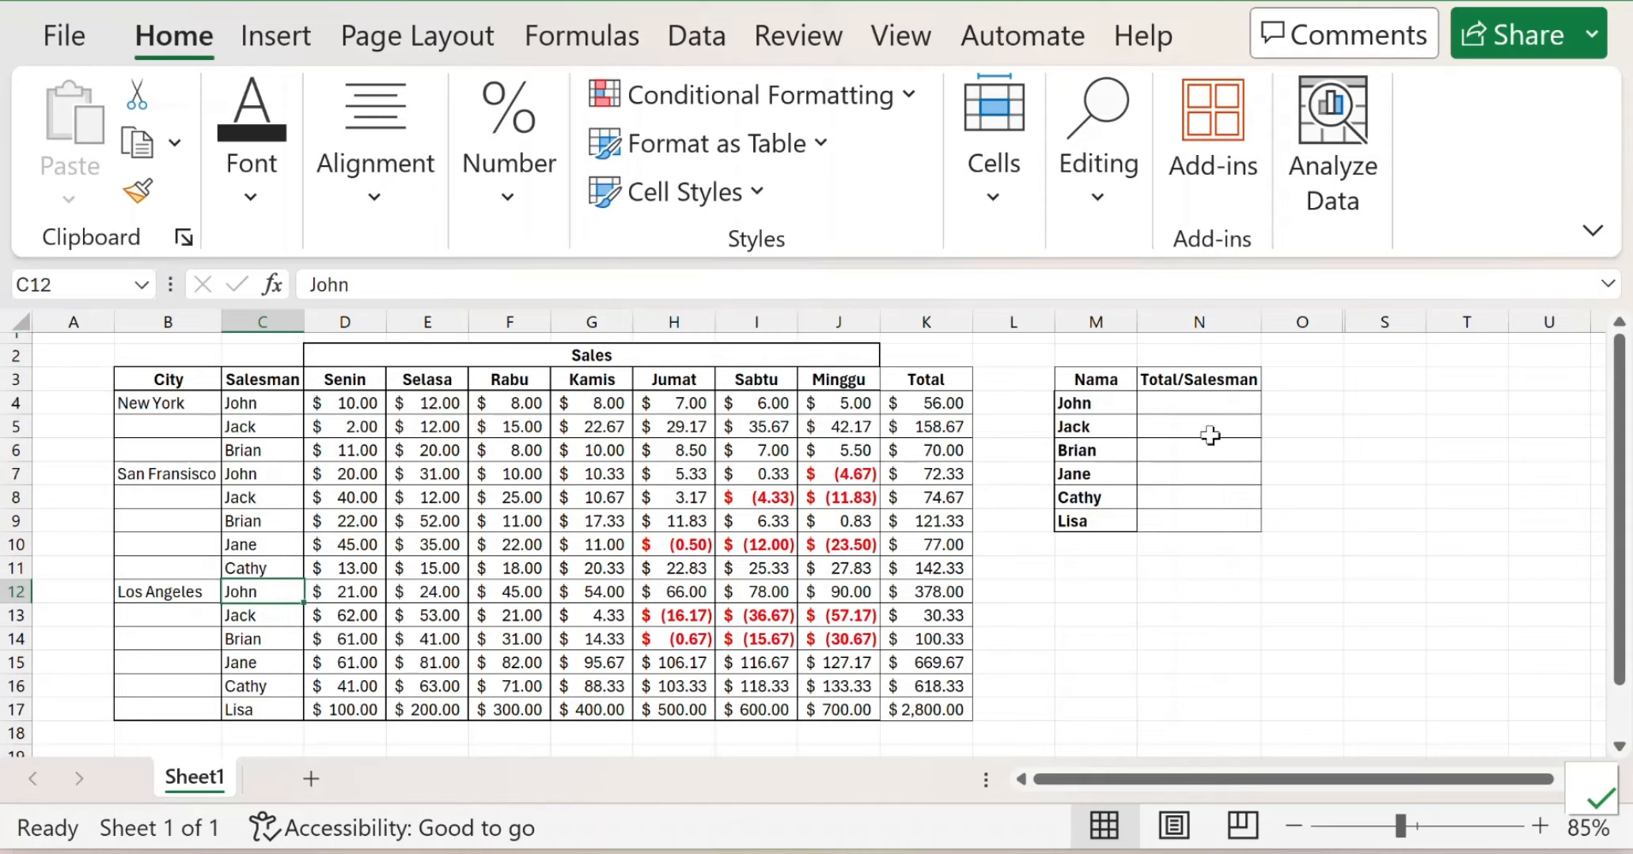
# Step: Search for the function "sumif" and insert SUMIF into N4 of the Total/Salesman column
pyautogui.click(1193, 412)
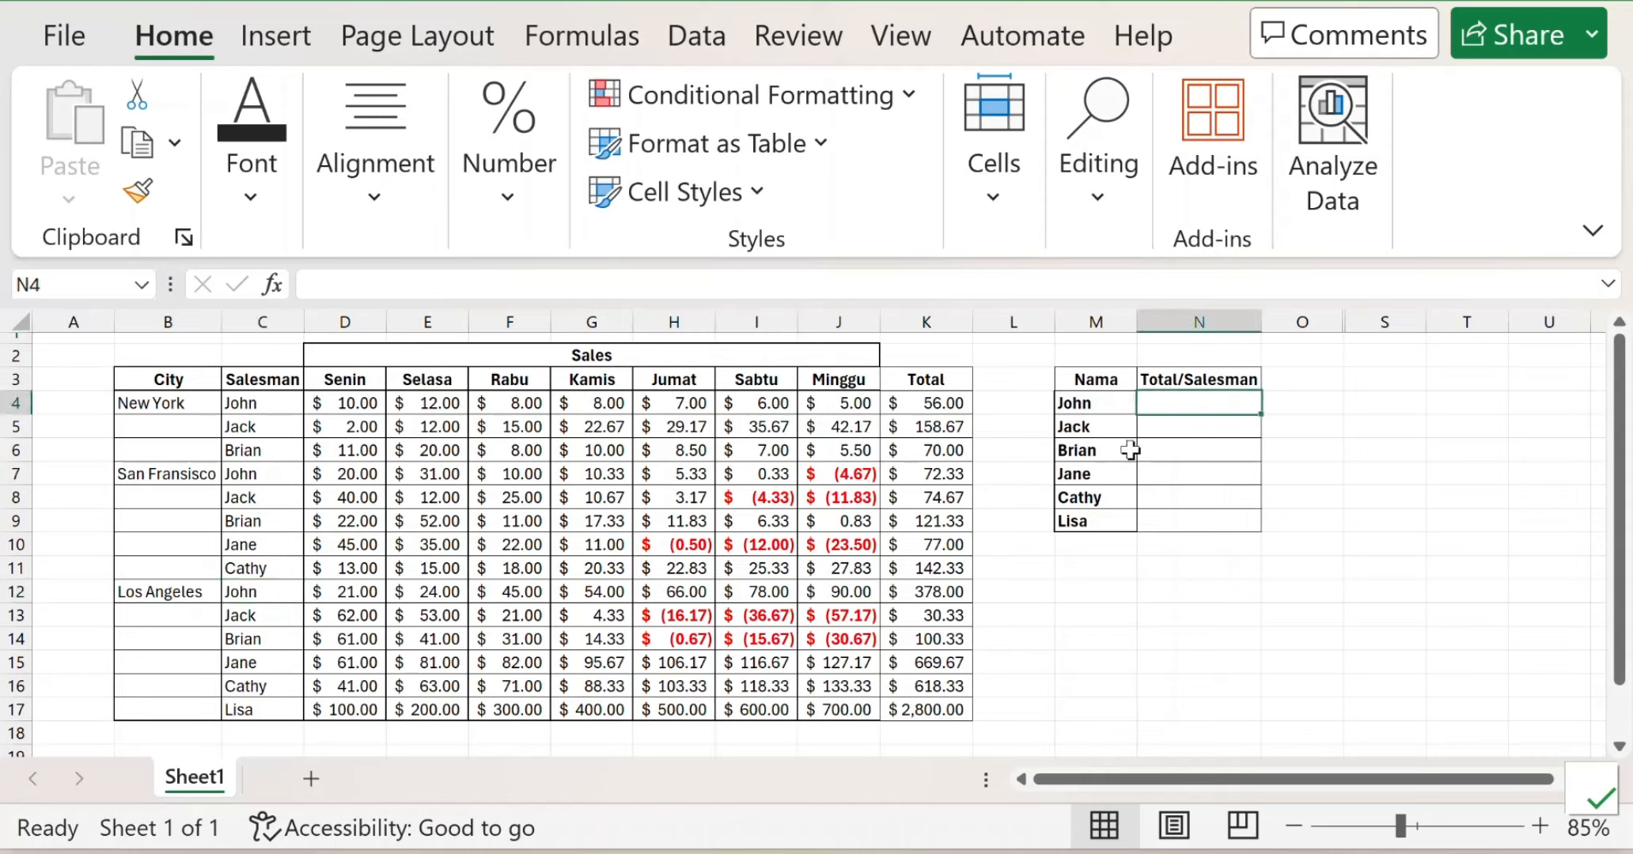
pyautogui.click(269, 284)
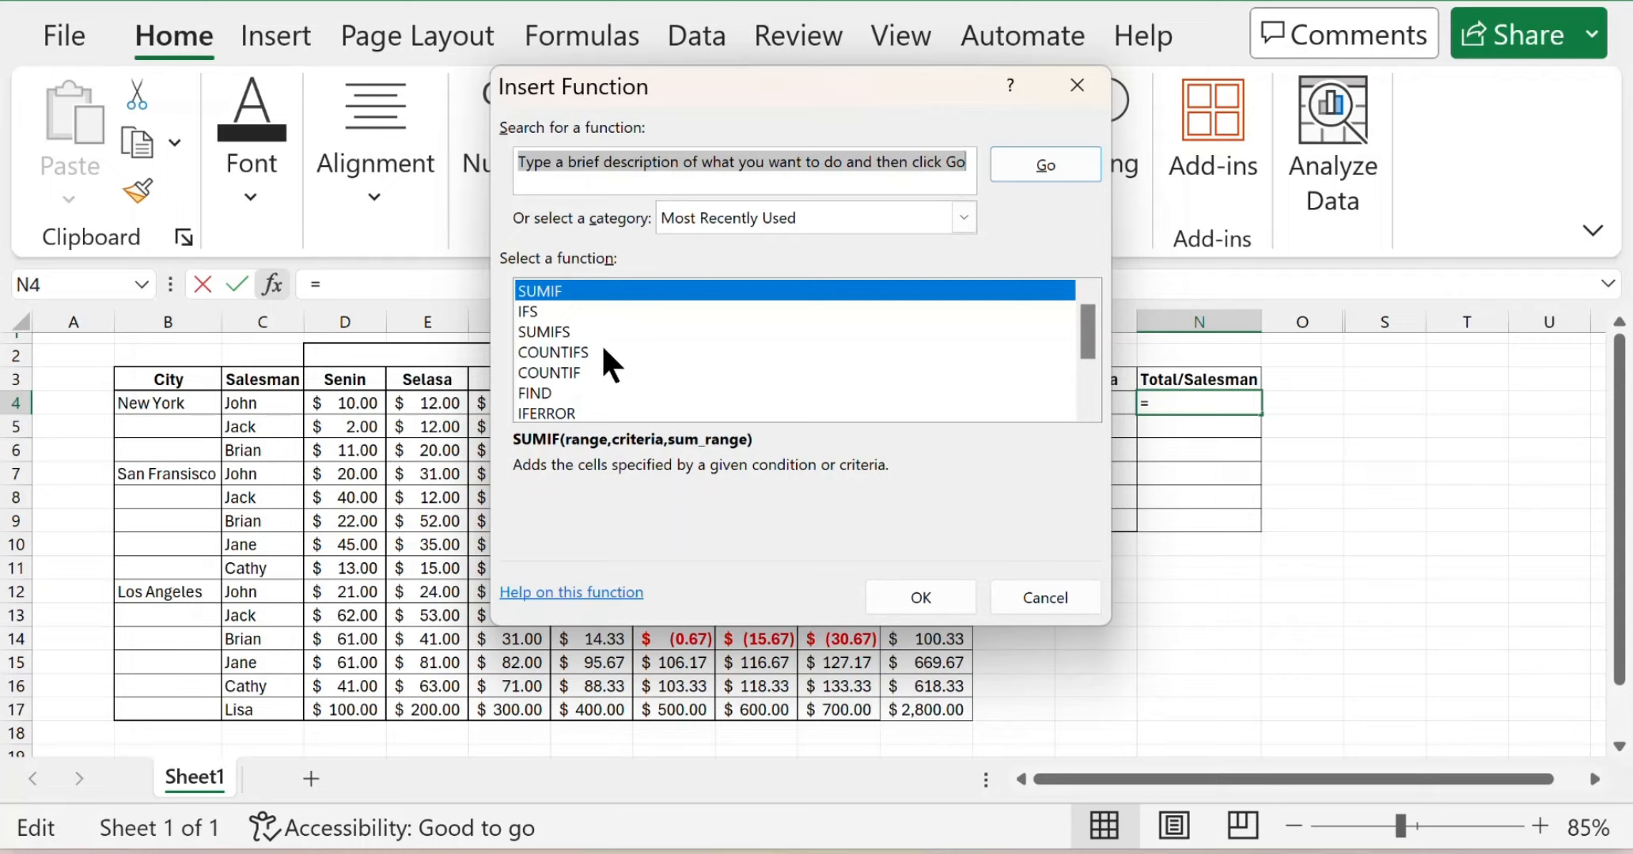
pyautogui.click(604, 161)
pyautogui.doubleClick(603, 160)
pyautogui.click(603, 160)
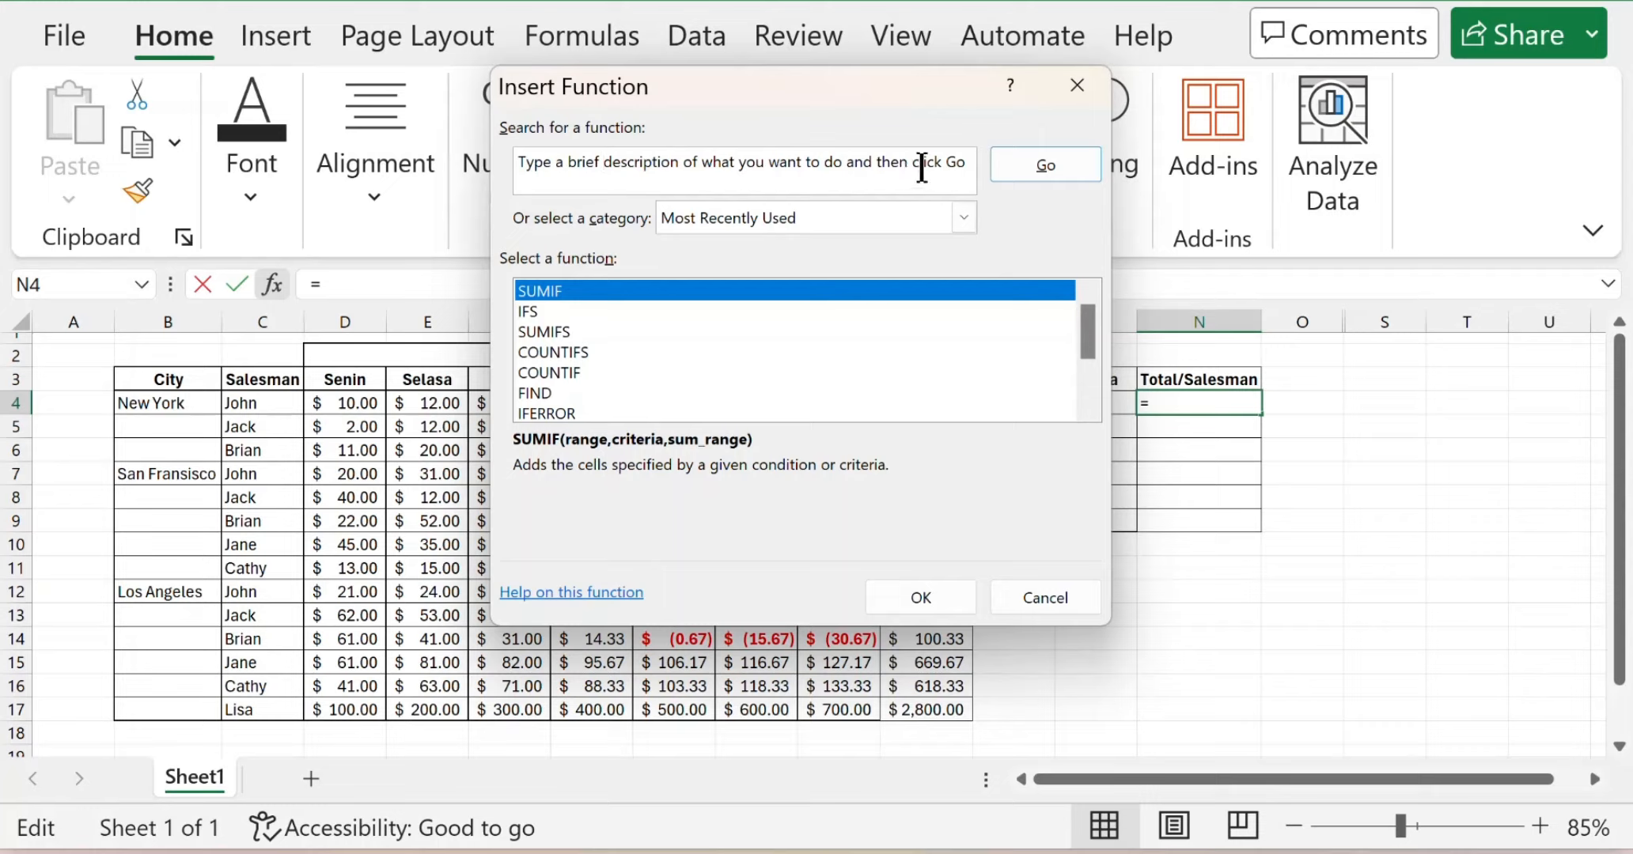
pyautogui.doubleClick(921, 168)
pyautogui.click(922, 167)
pyautogui.moveTo(520, 163); pyautogui.dragTo(1039, 218)
pyautogui.write('s')
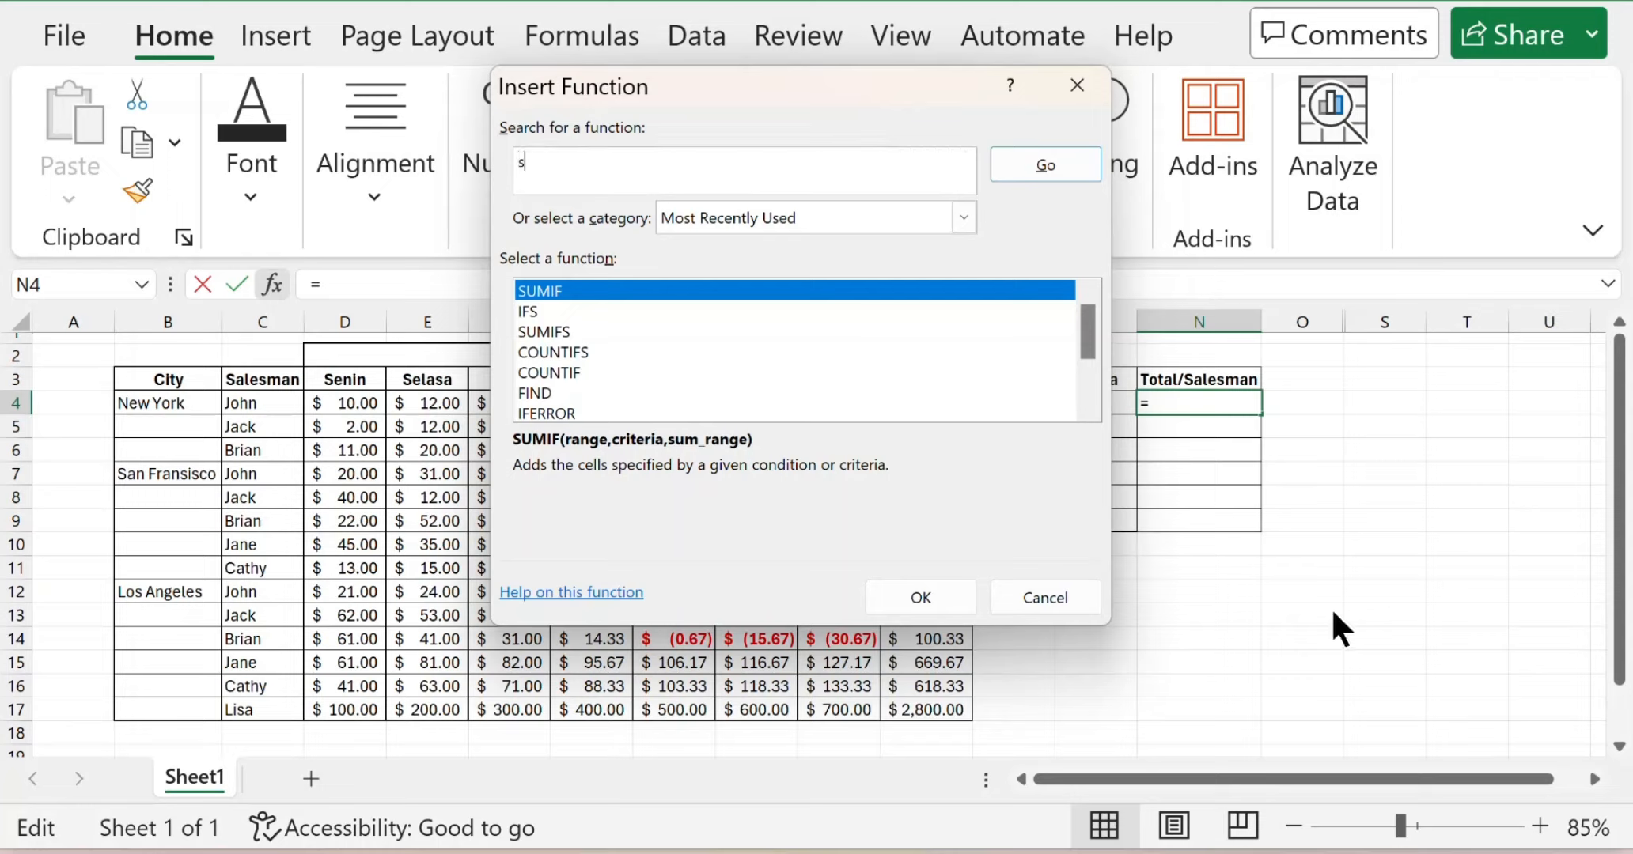
pyautogui.write('umif')
pyautogui.press('Return')
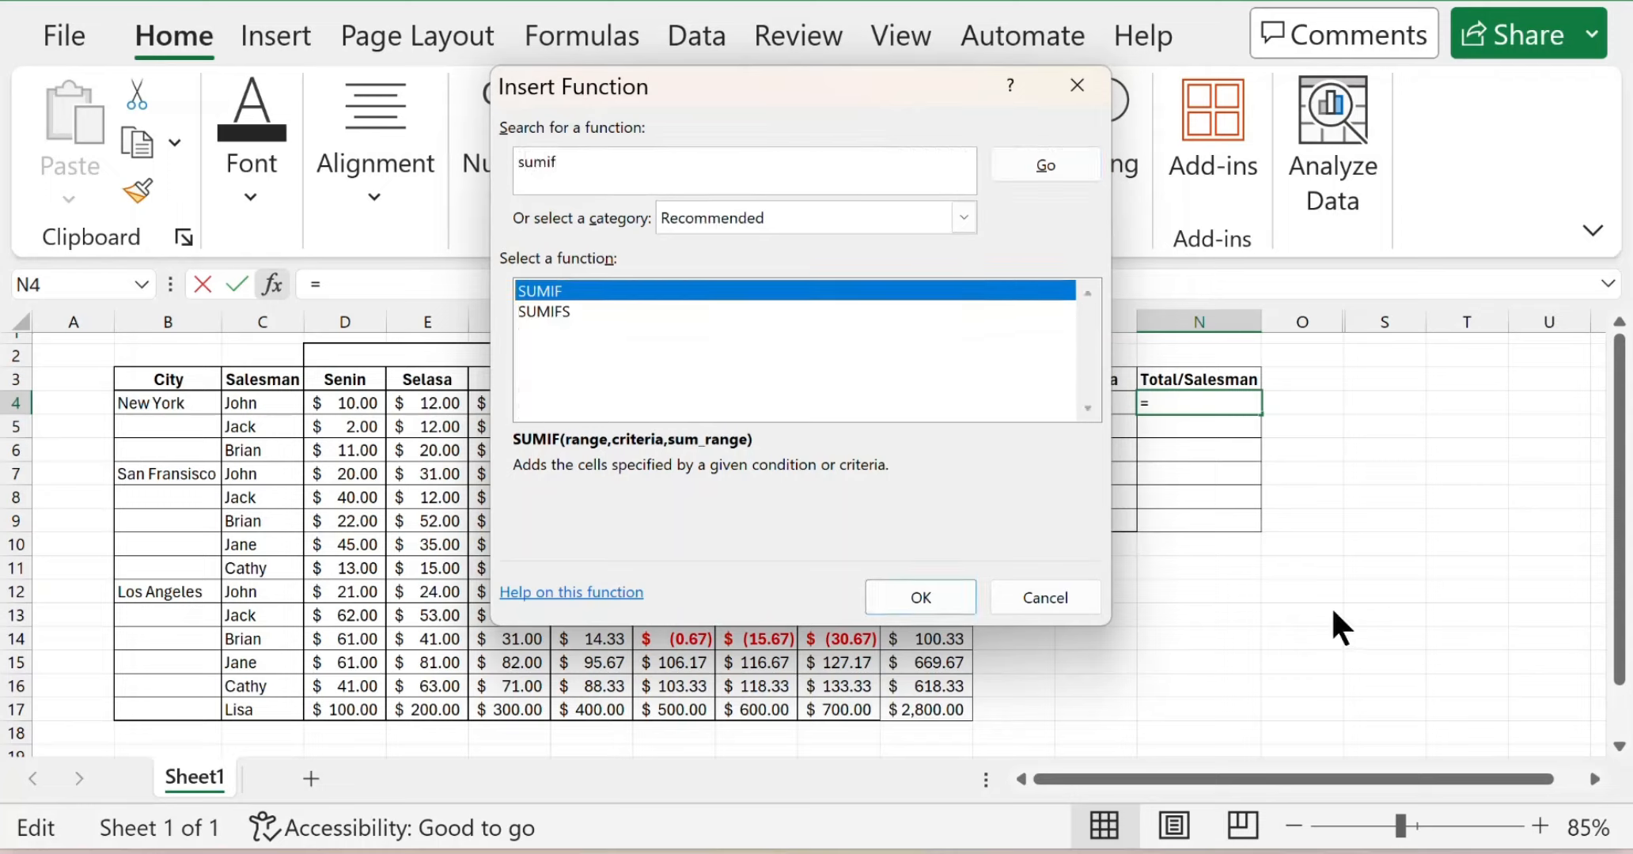
pyautogui.doubleClick(645, 289)
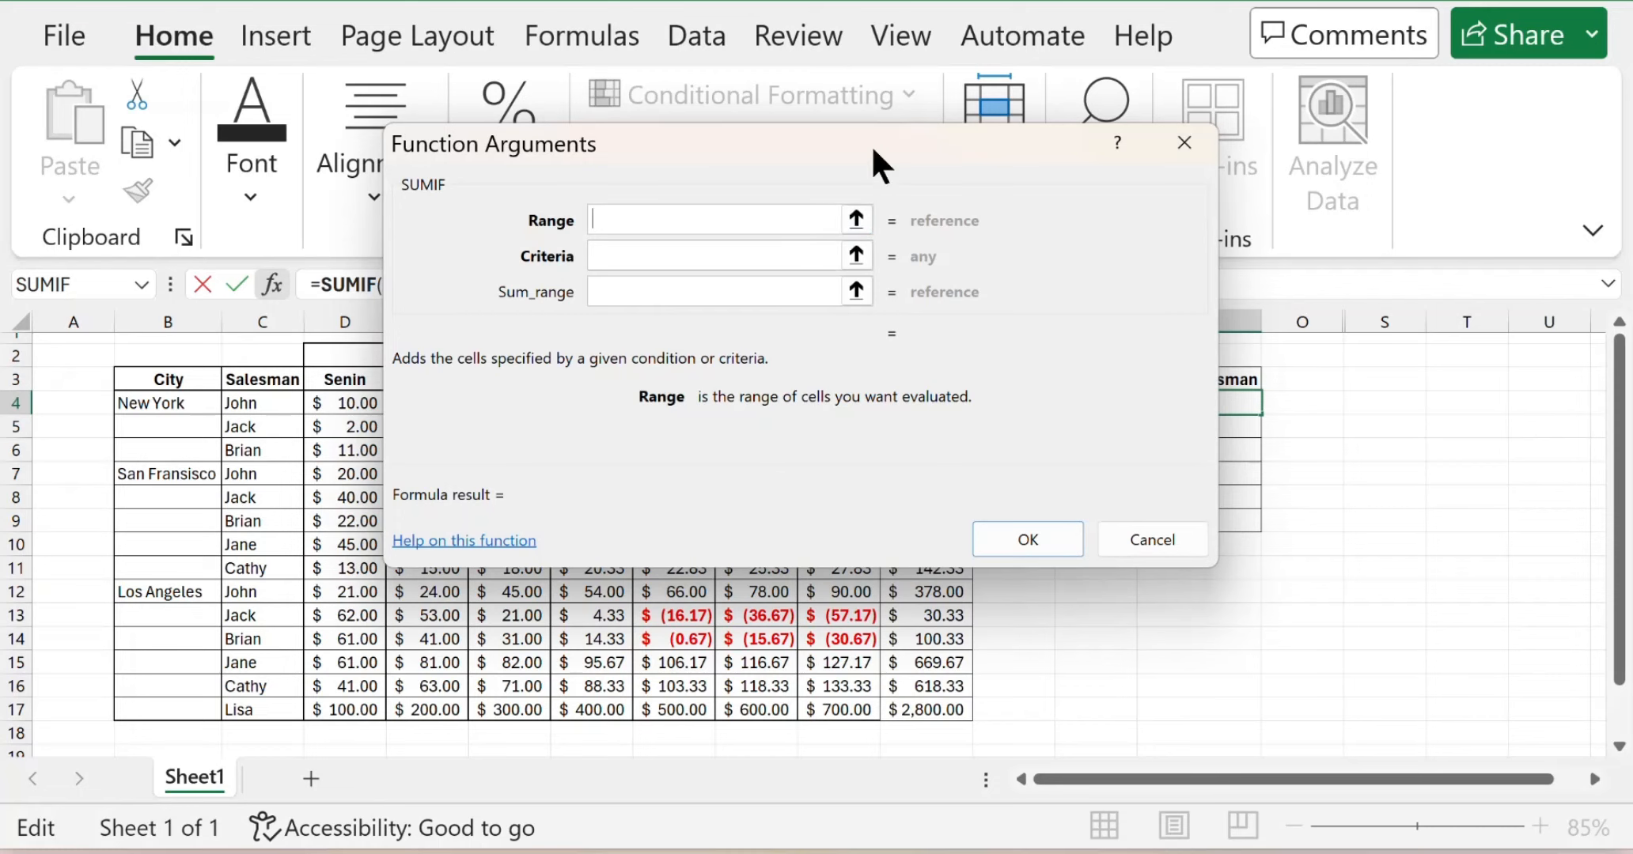
# Step: Set the SUMIF range to the salesman names in C4:C17 and the criteria to M4
pyautogui.moveTo(930, 159); pyautogui.dragTo(1301, 367)
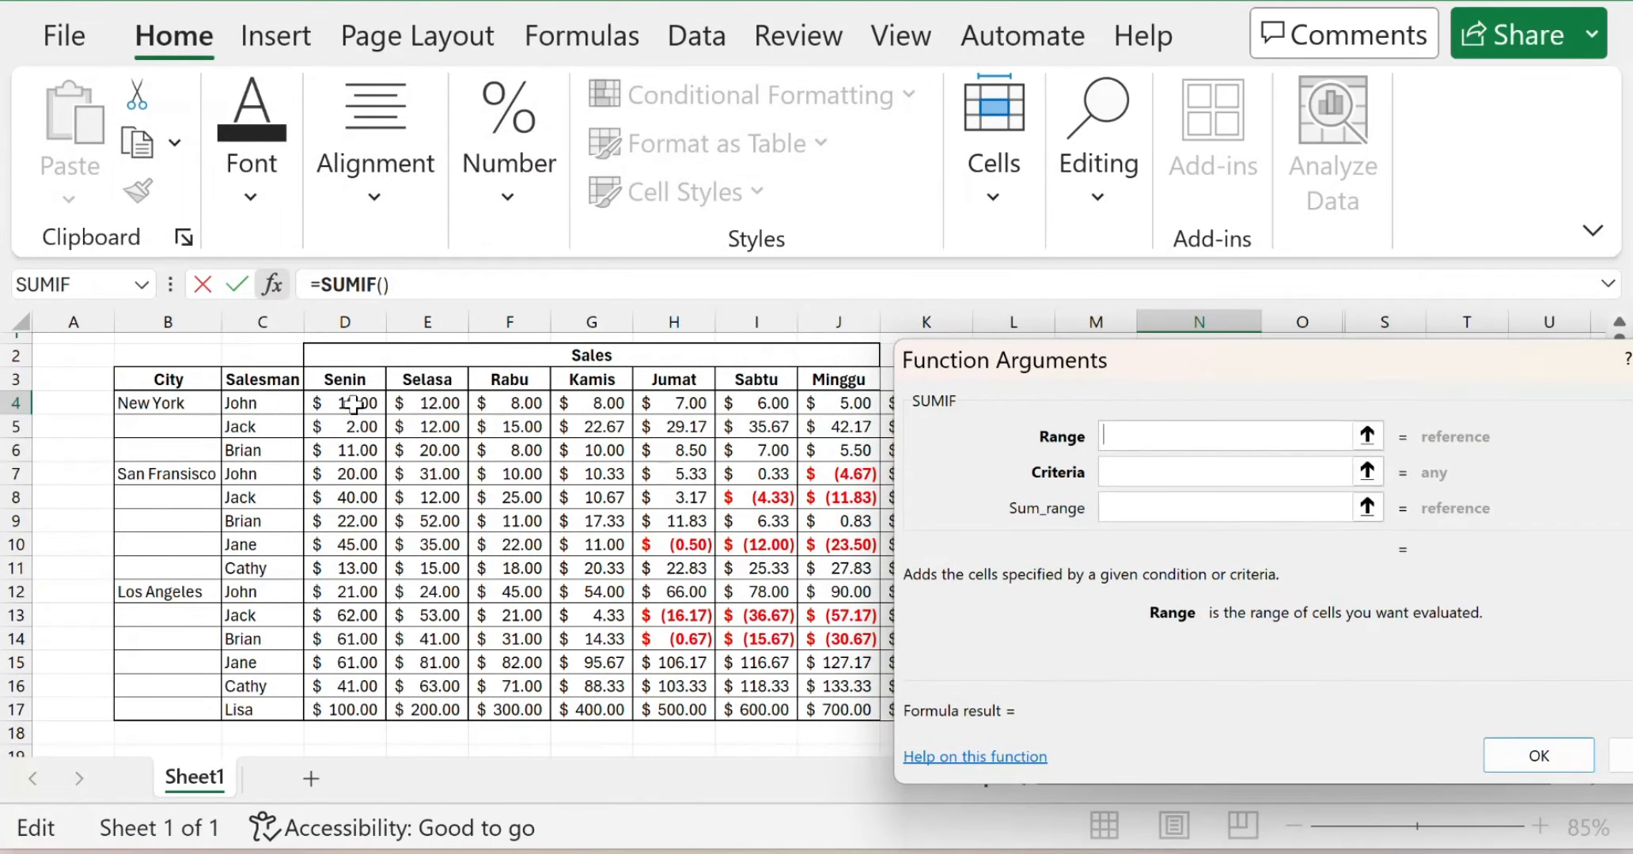
pyautogui.moveTo(266, 398); pyautogui.dragTo(233, 705)
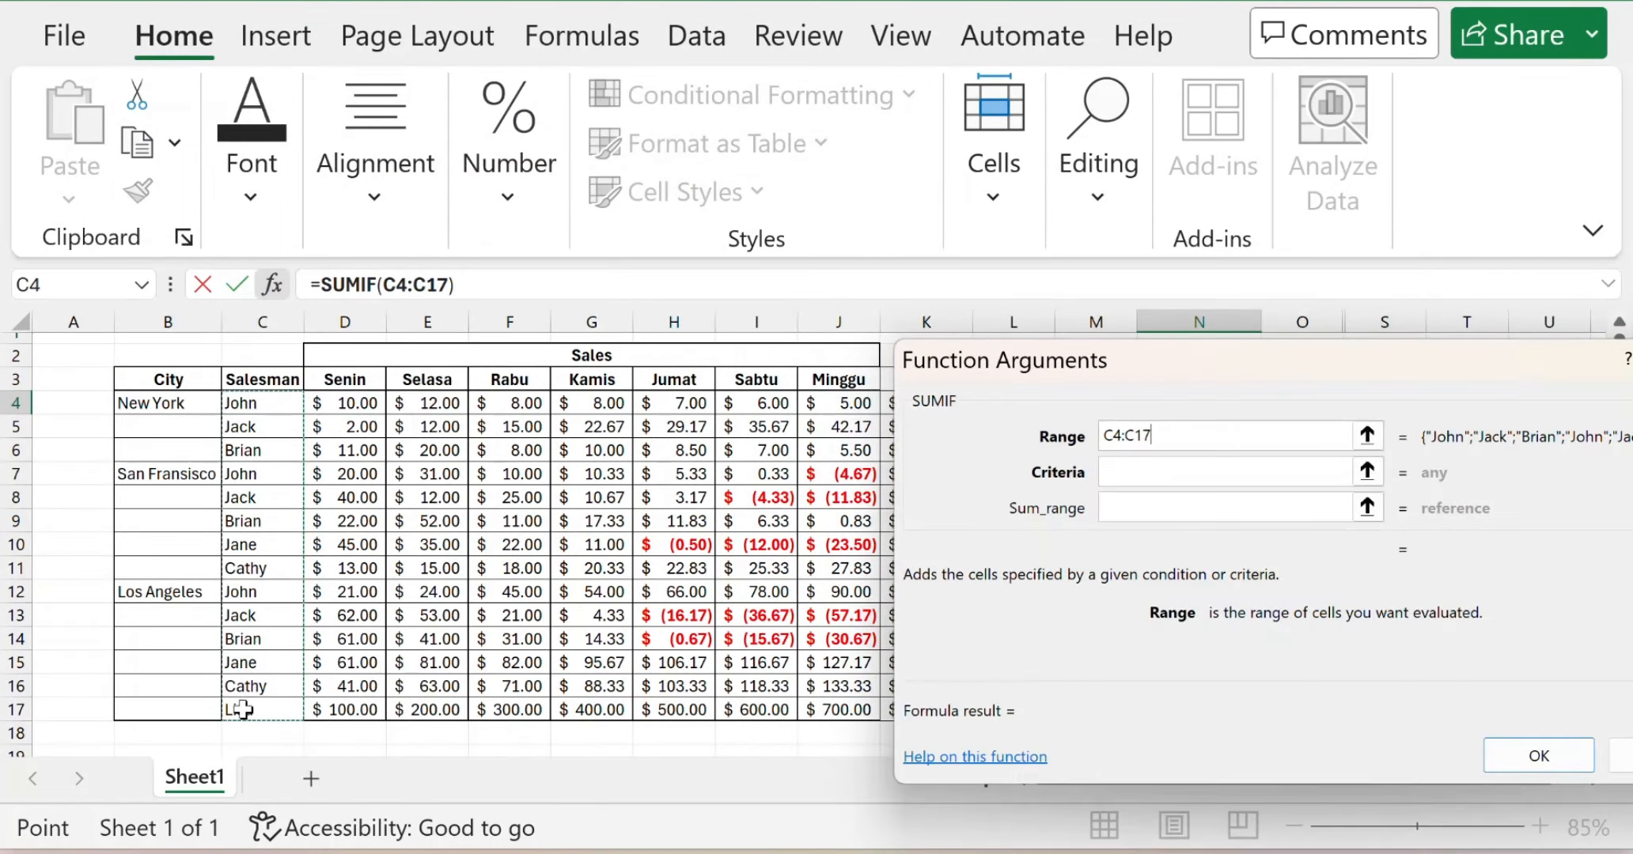
pyautogui.moveTo(1338, 355); pyautogui.dragTo(1028, 575)
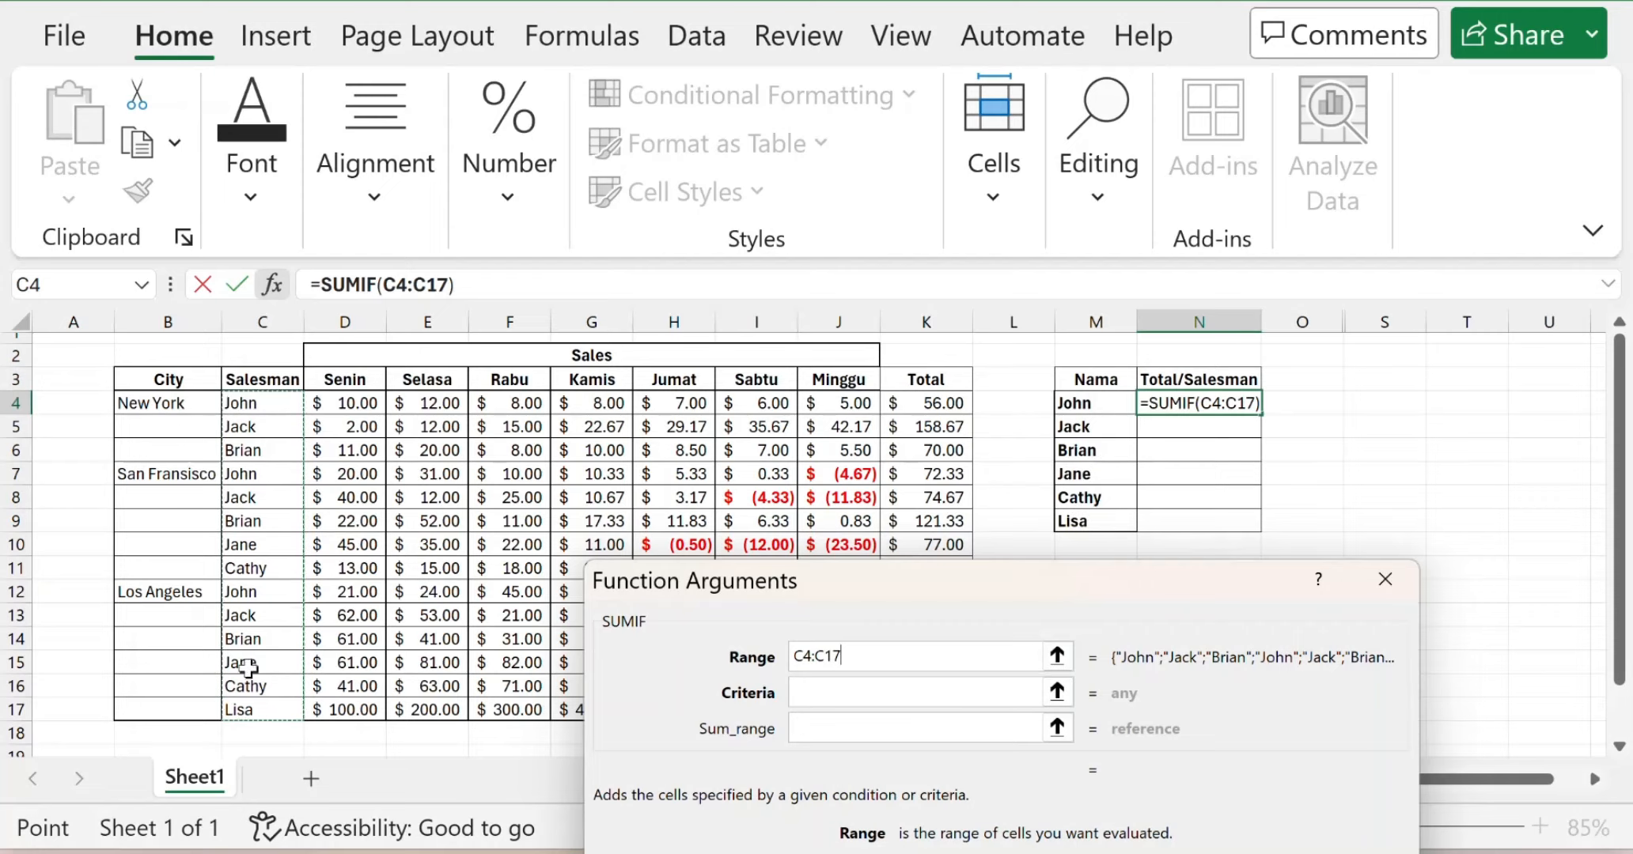
pyautogui.click(882, 697)
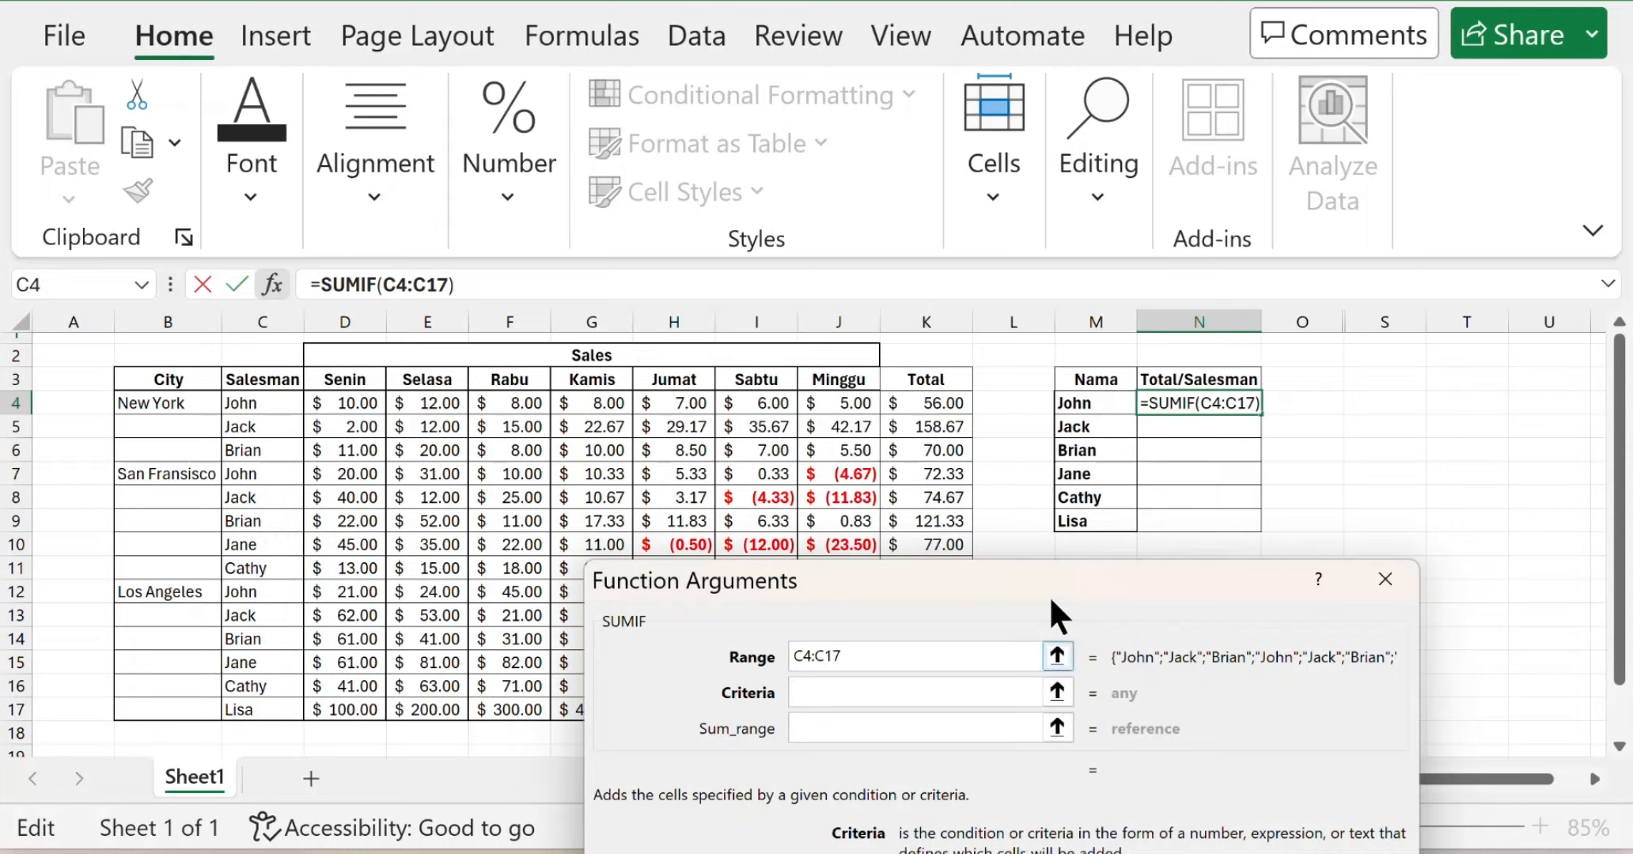
pyautogui.click(1090, 403)
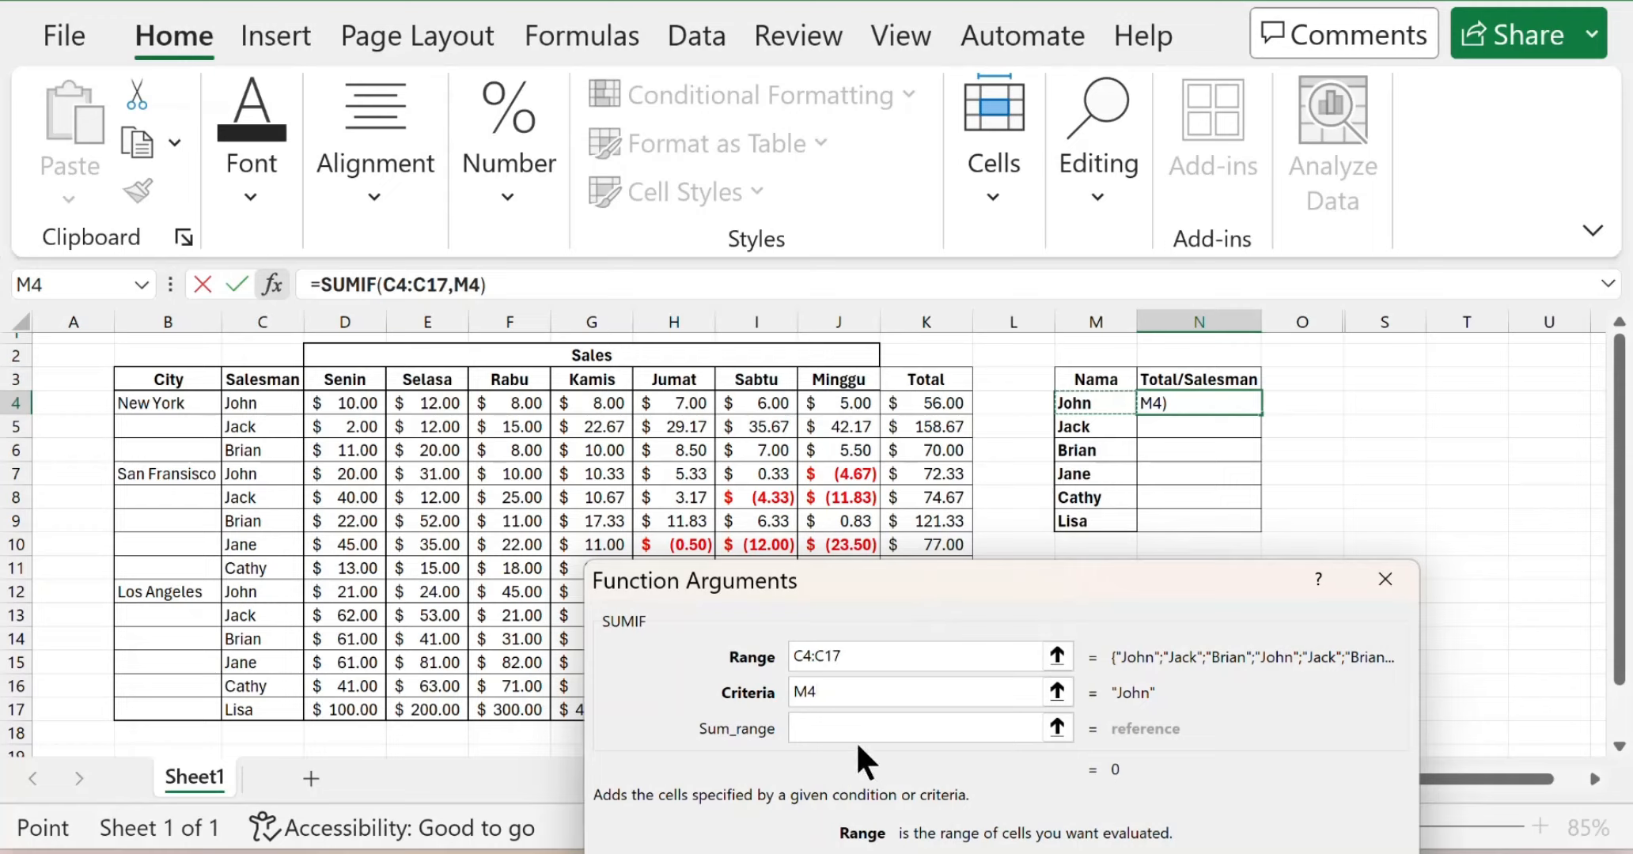
# Step: Set the SUMIF sum range to the totals in K4:K17 and complete the formula in N4
pyautogui.click(880, 726)
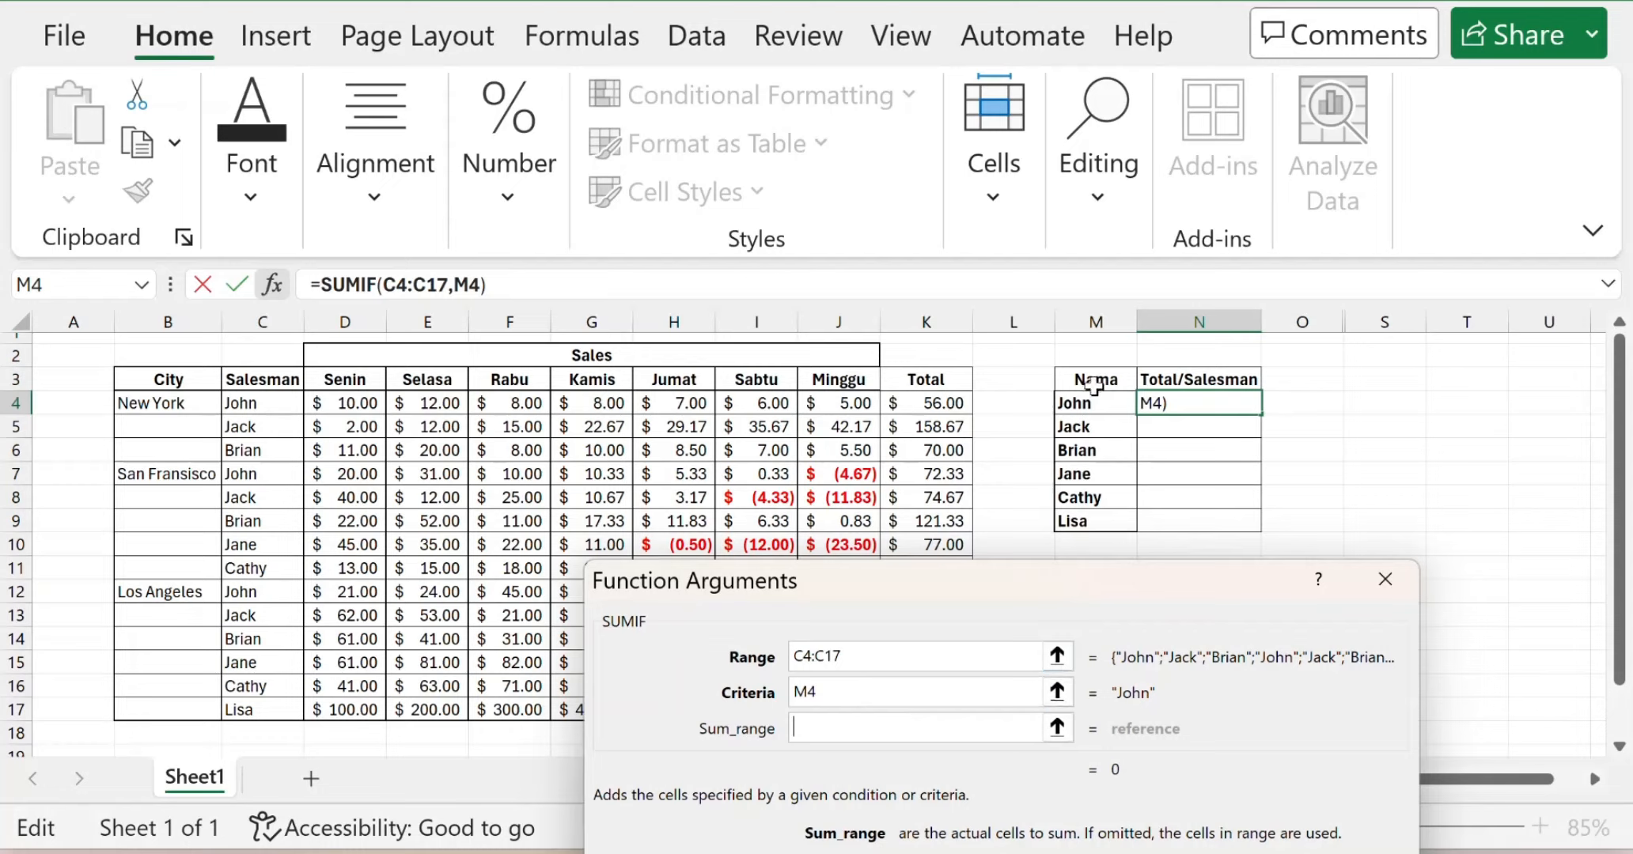
pyautogui.moveTo(937, 569); pyautogui.dragTo(429, 0)
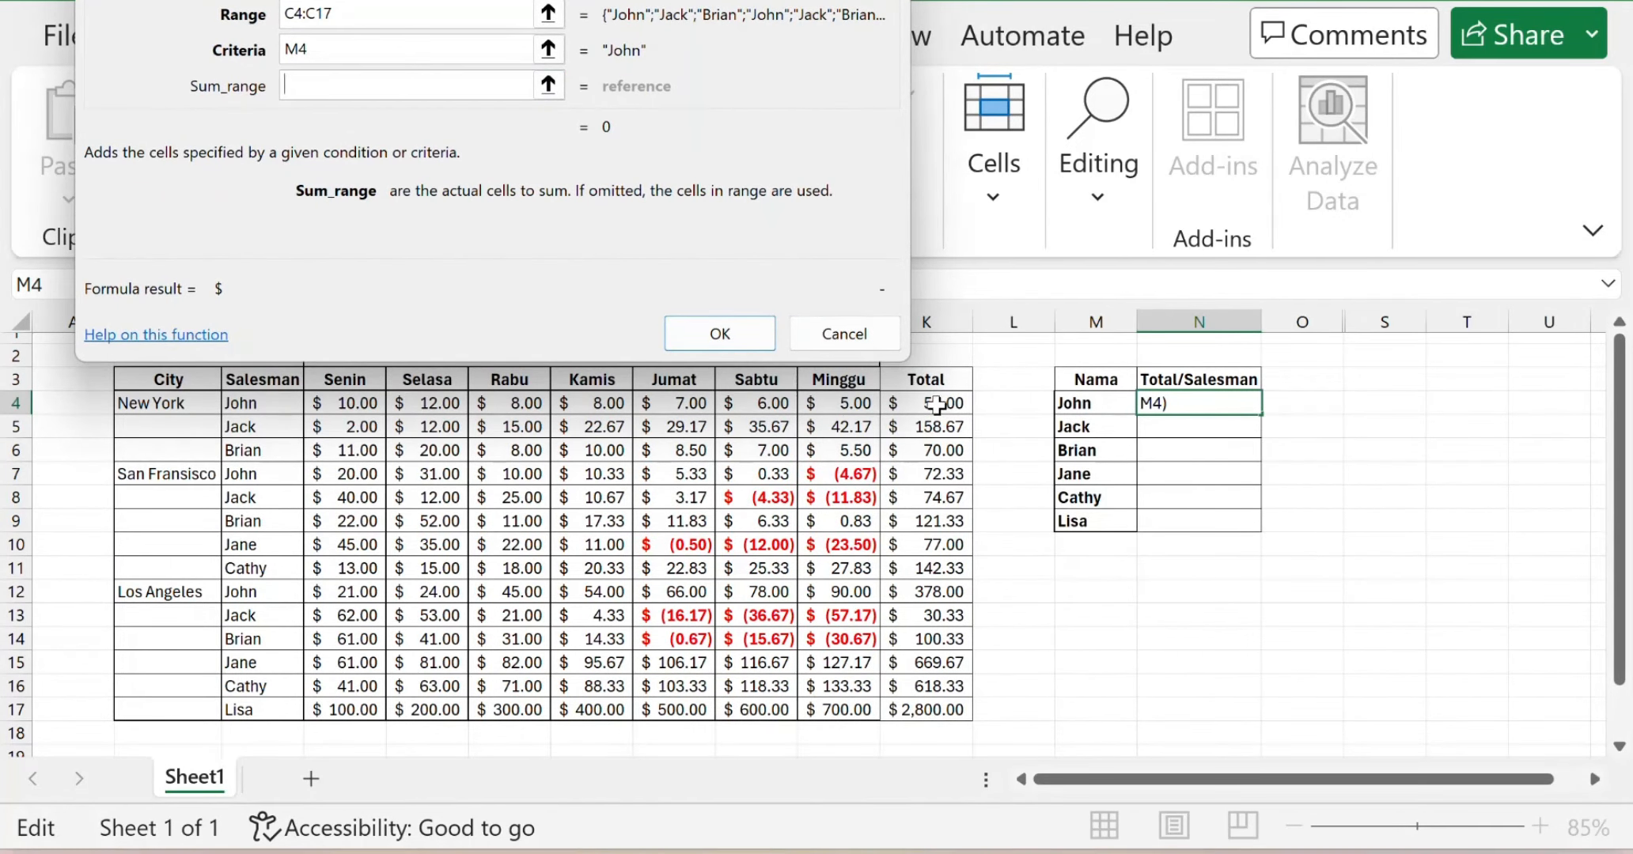
pyautogui.moveTo(935, 404); pyautogui.dragTo(954, 694)
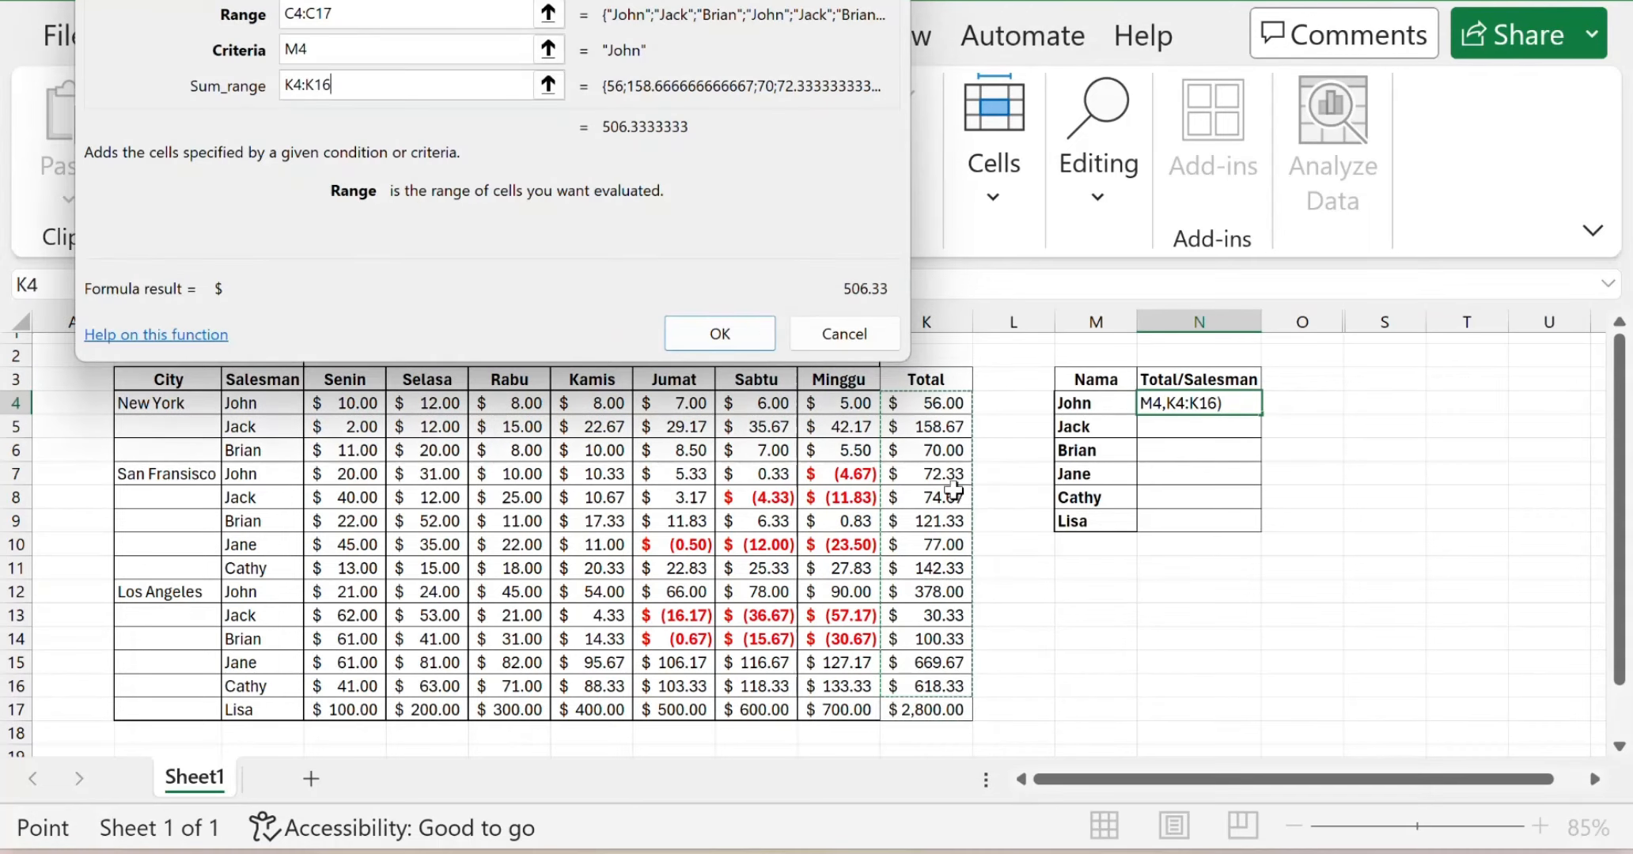
pyautogui.moveTo(935, 402); pyautogui.dragTo(931, 704)
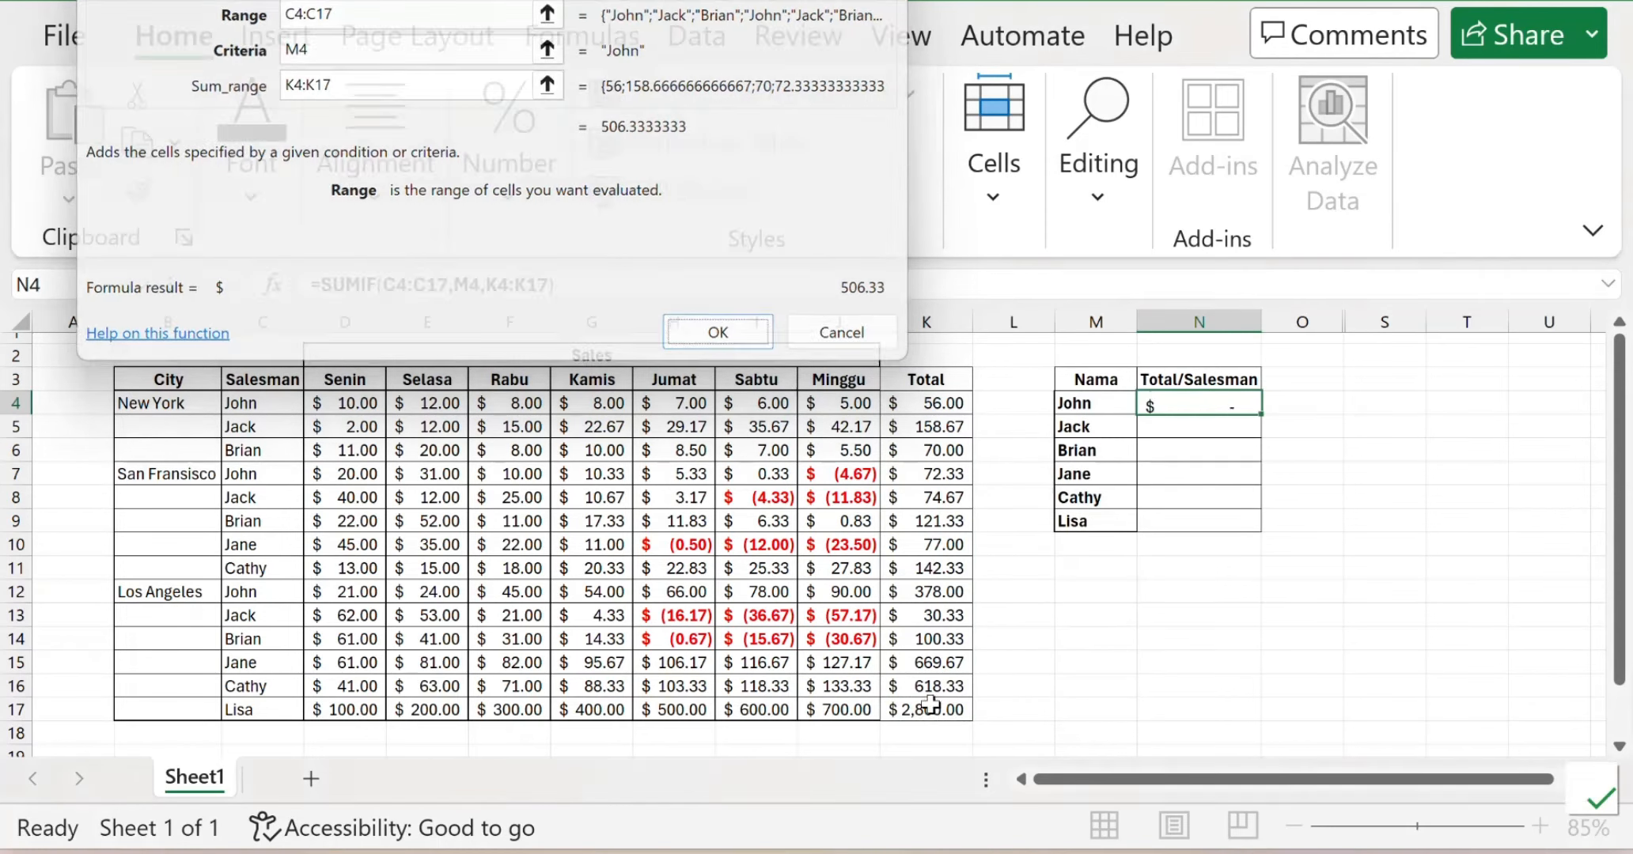
pyautogui.press('Return')
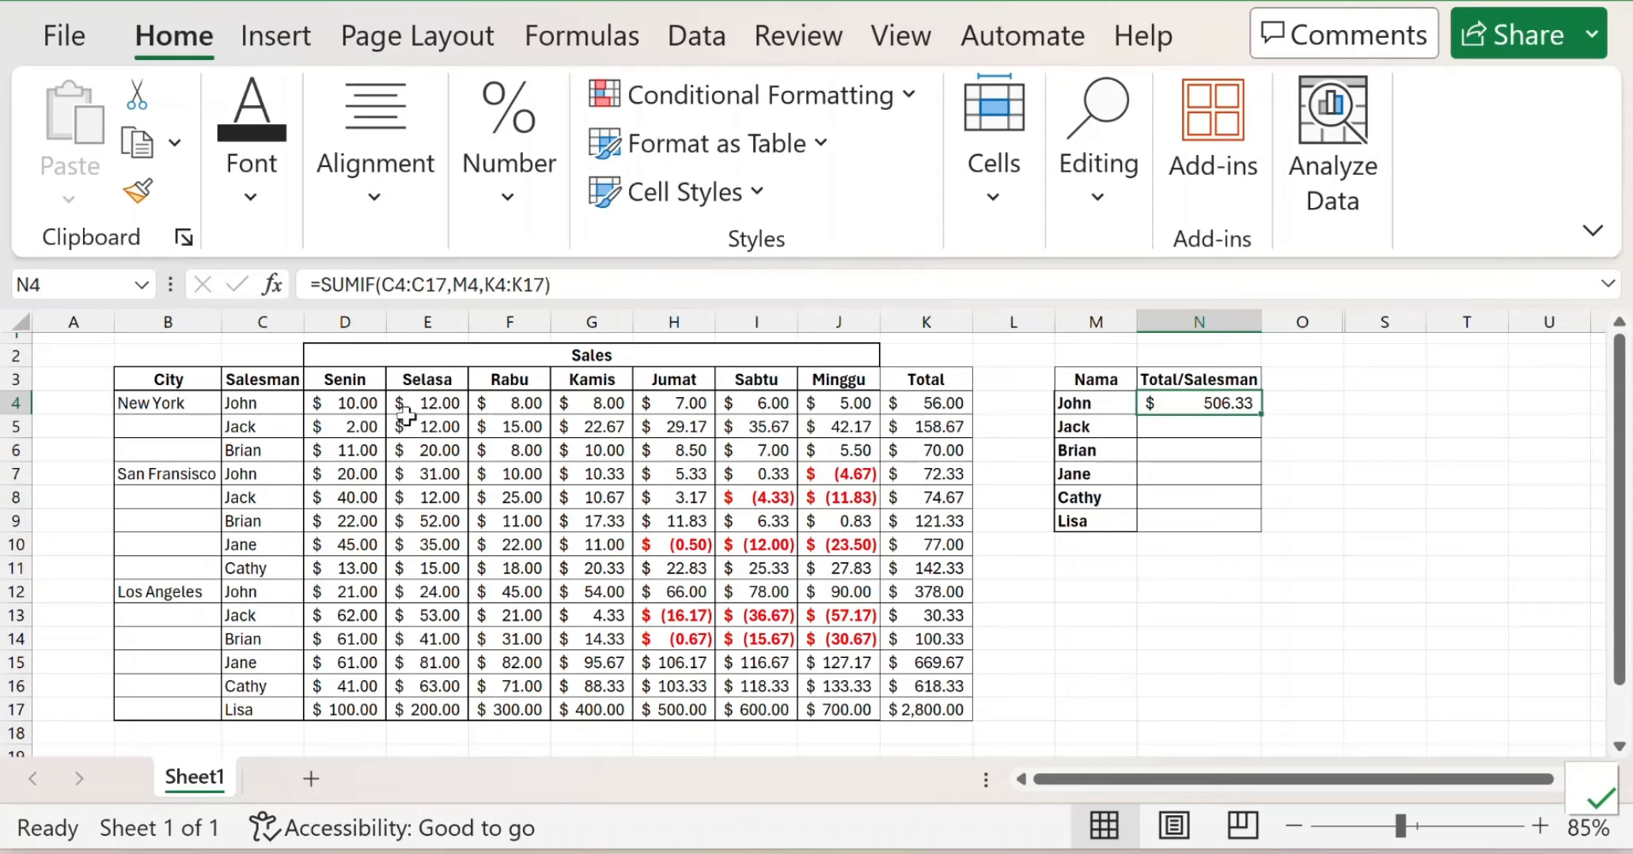
# Step: Check the N4 result against the combined sum of the totals in K4, K7 and K12
pyautogui.click(927, 404)
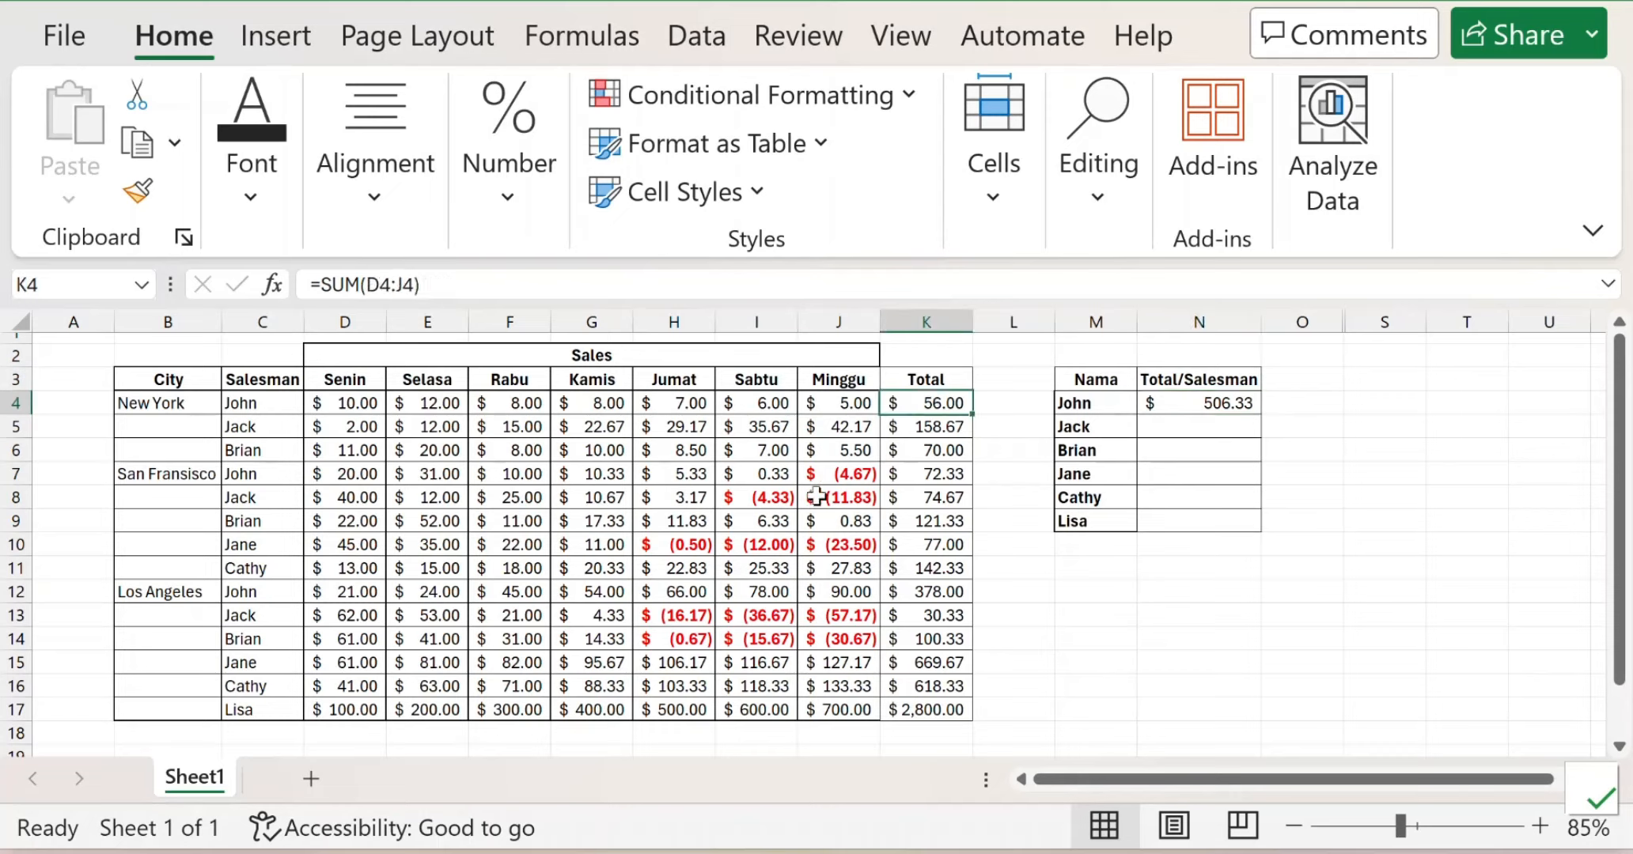
pyautogui.keyDown('ctrl'); pyautogui.click(931, 473); pyautogui.keyUp('ctrl')
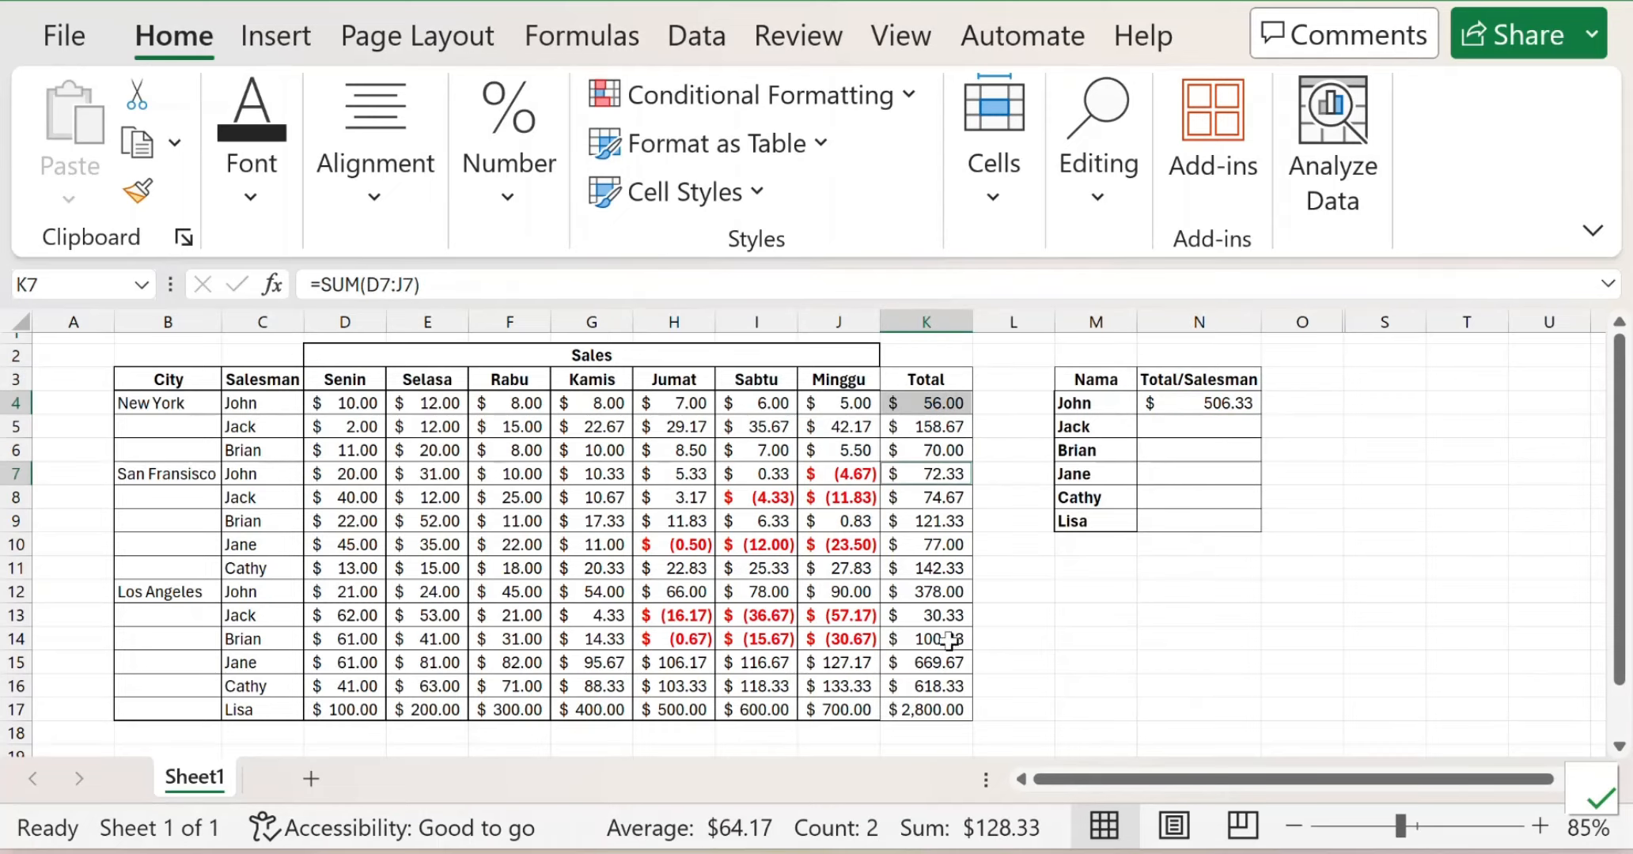
pyautogui.keyDown('ctrl'); pyautogui.click(917, 593); pyautogui.keyUp('ctrl')
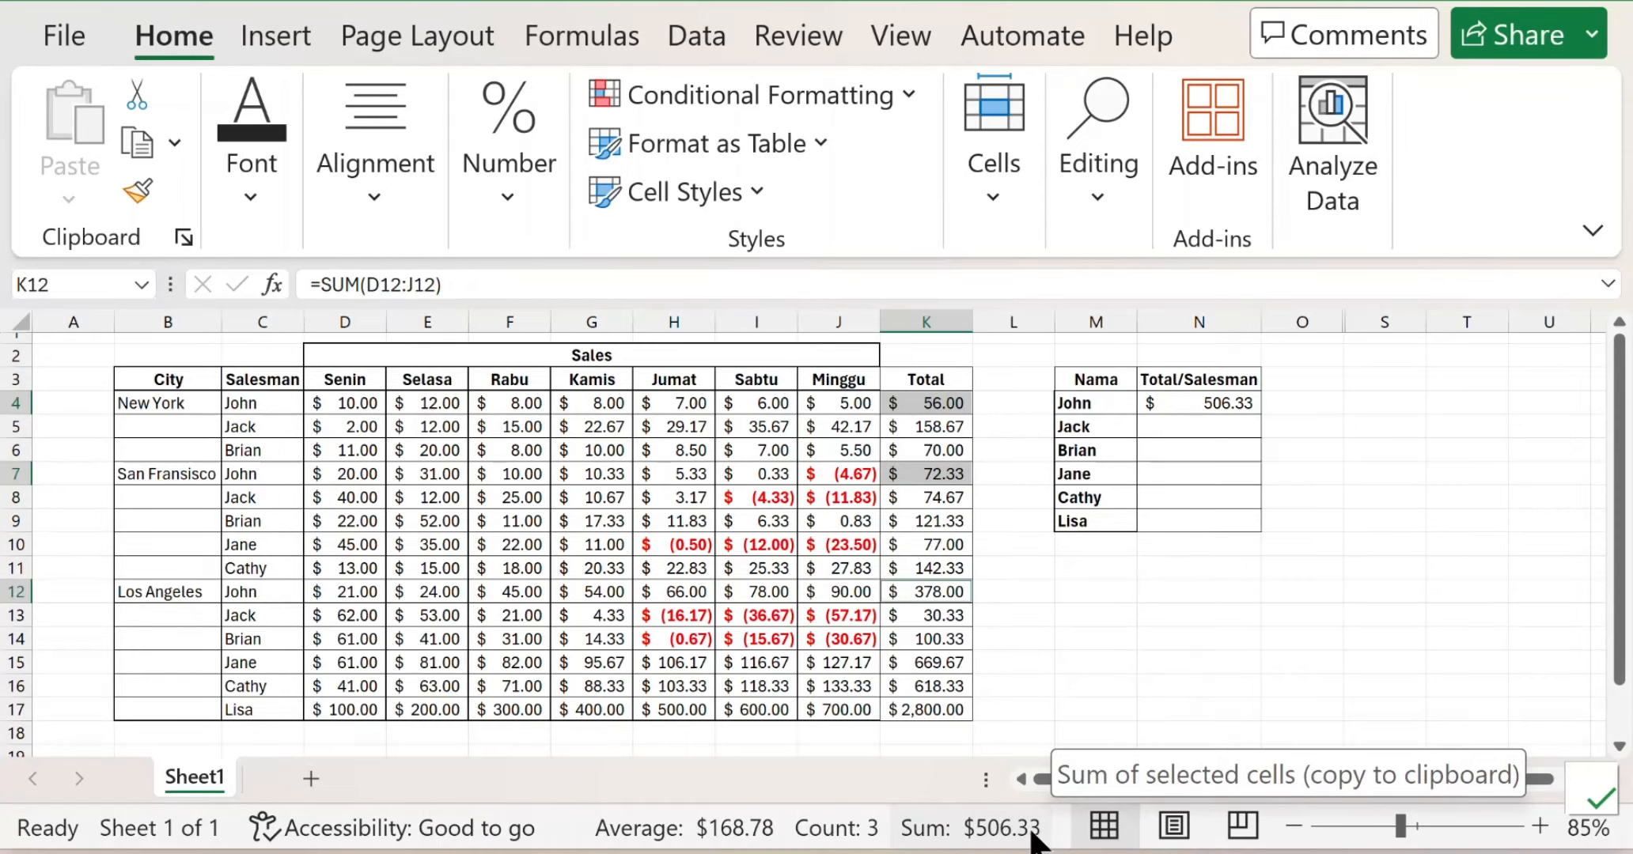
pyautogui.click(1163, 639)
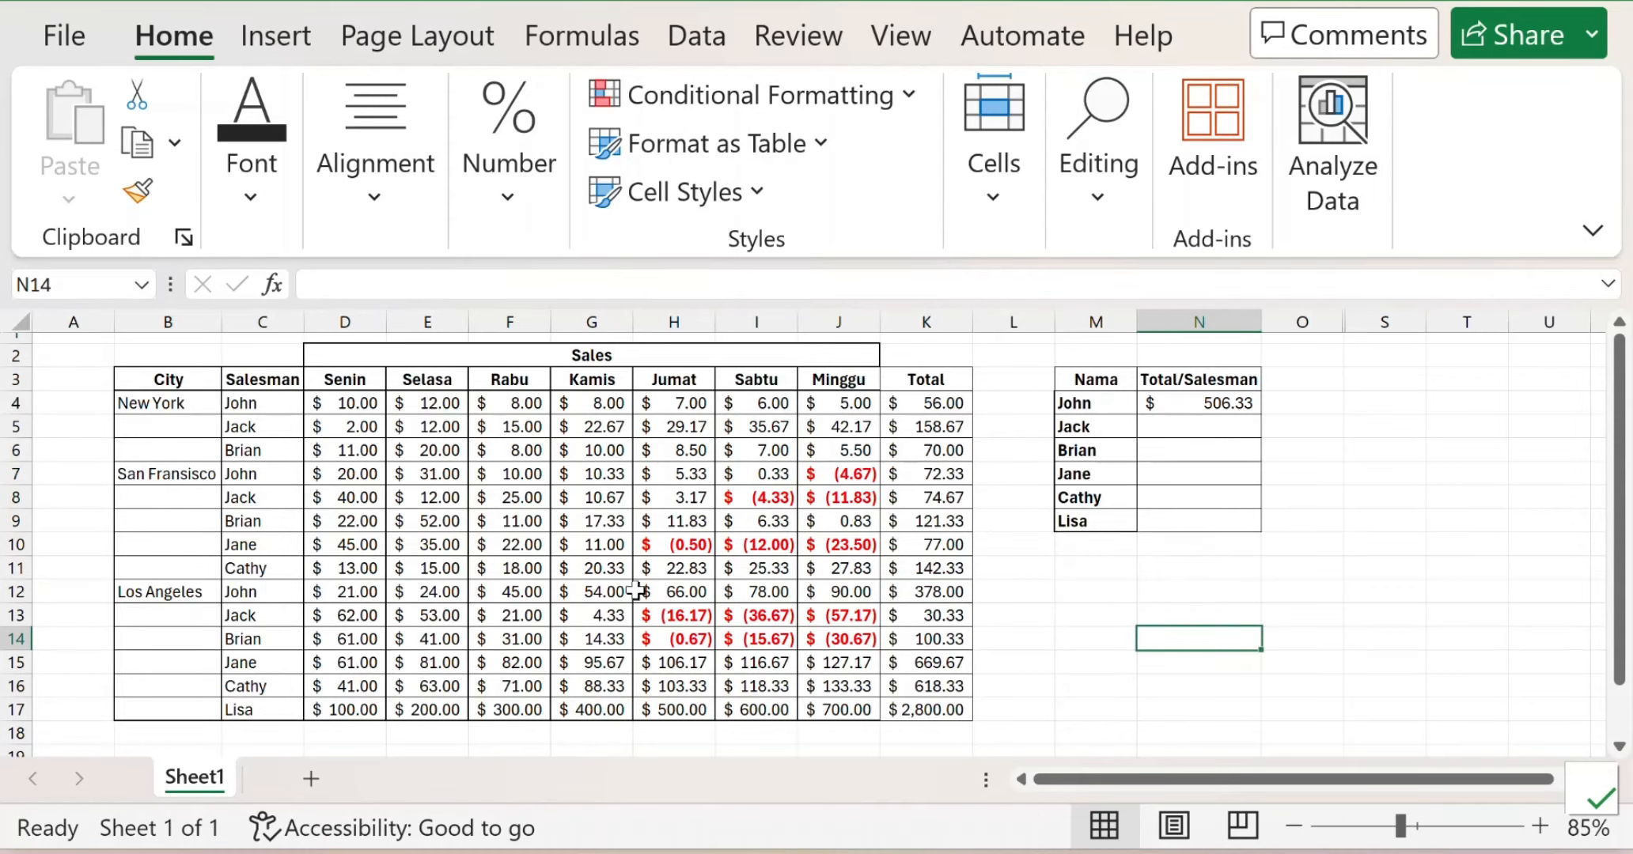
# Step: Fill the SUMIF formula from N4 down the Total/Salesman column to N9
pyautogui.click(1172, 426)
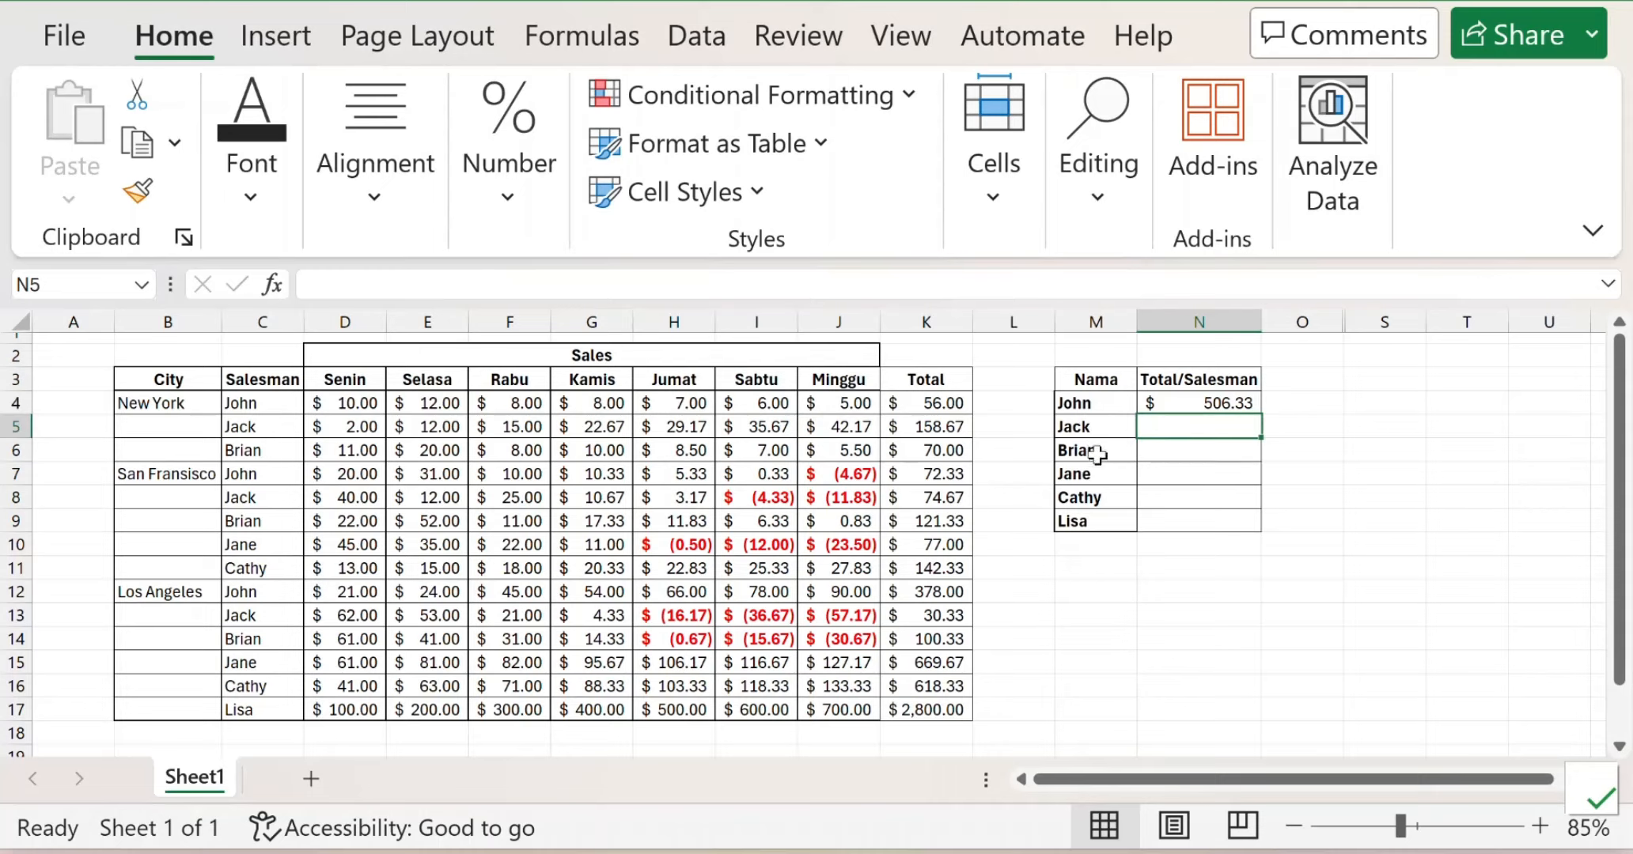
pyautogui.click(1210, 404)
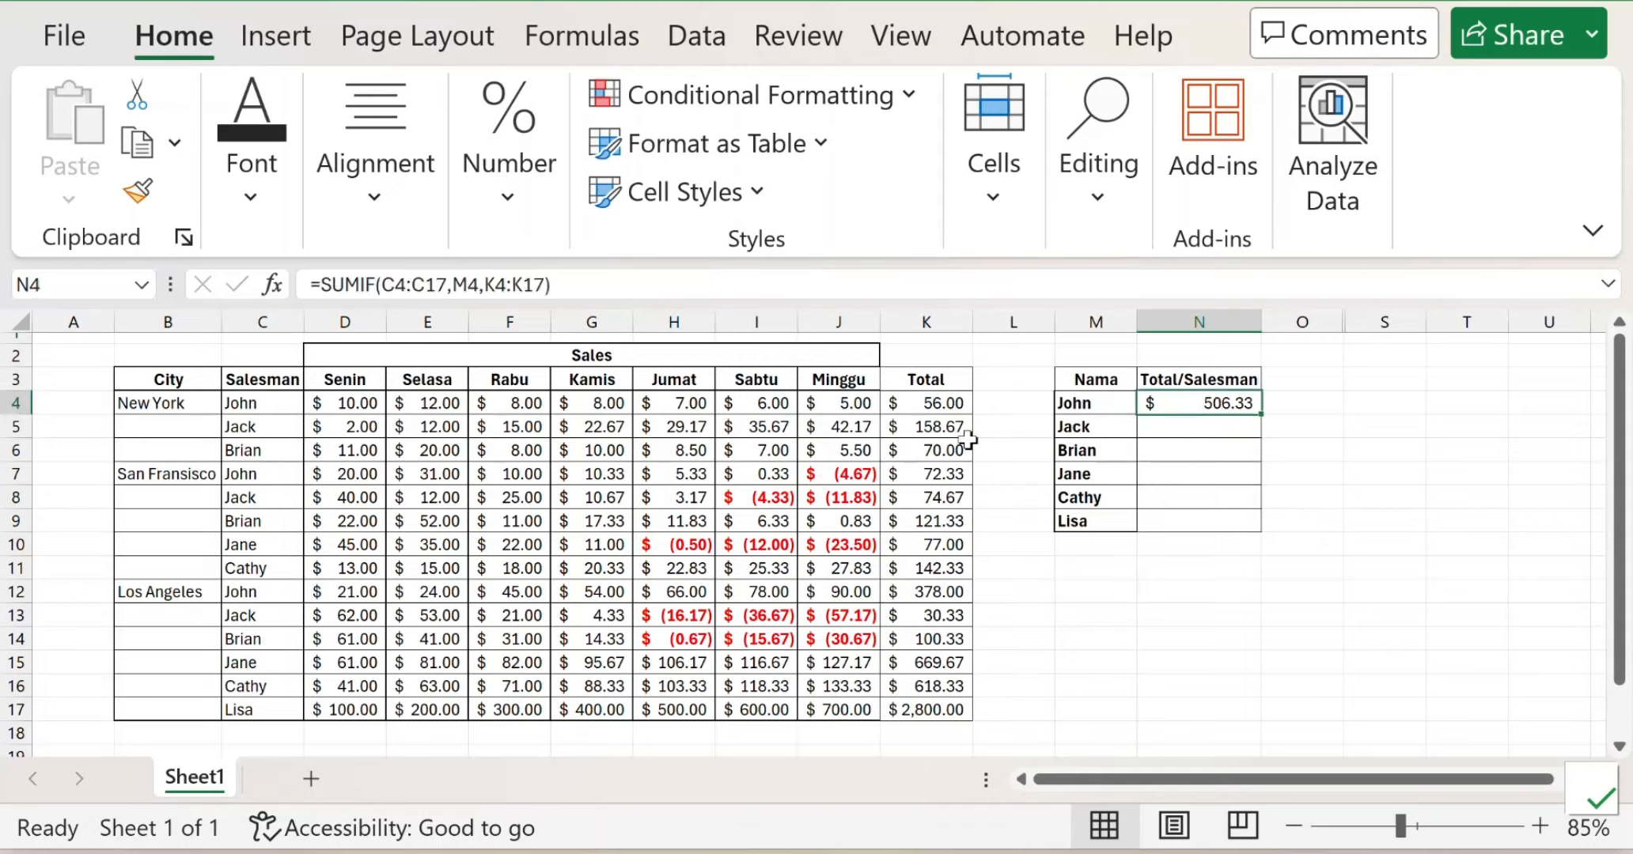
pyautogui.doubleClick(1263, 420)
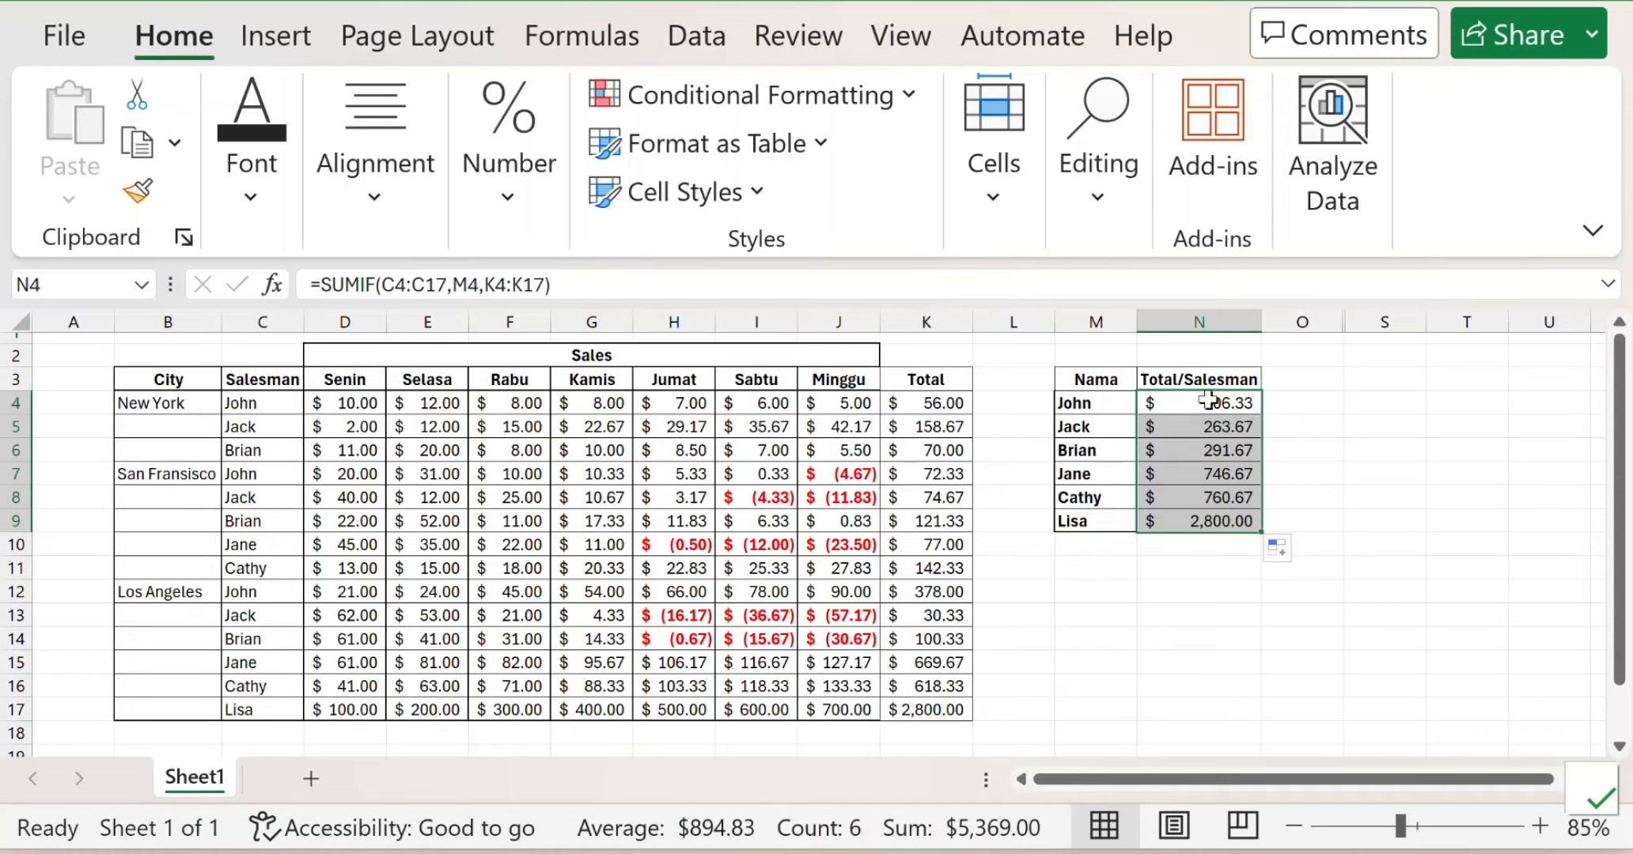
pyautogui.click(1184, 611)
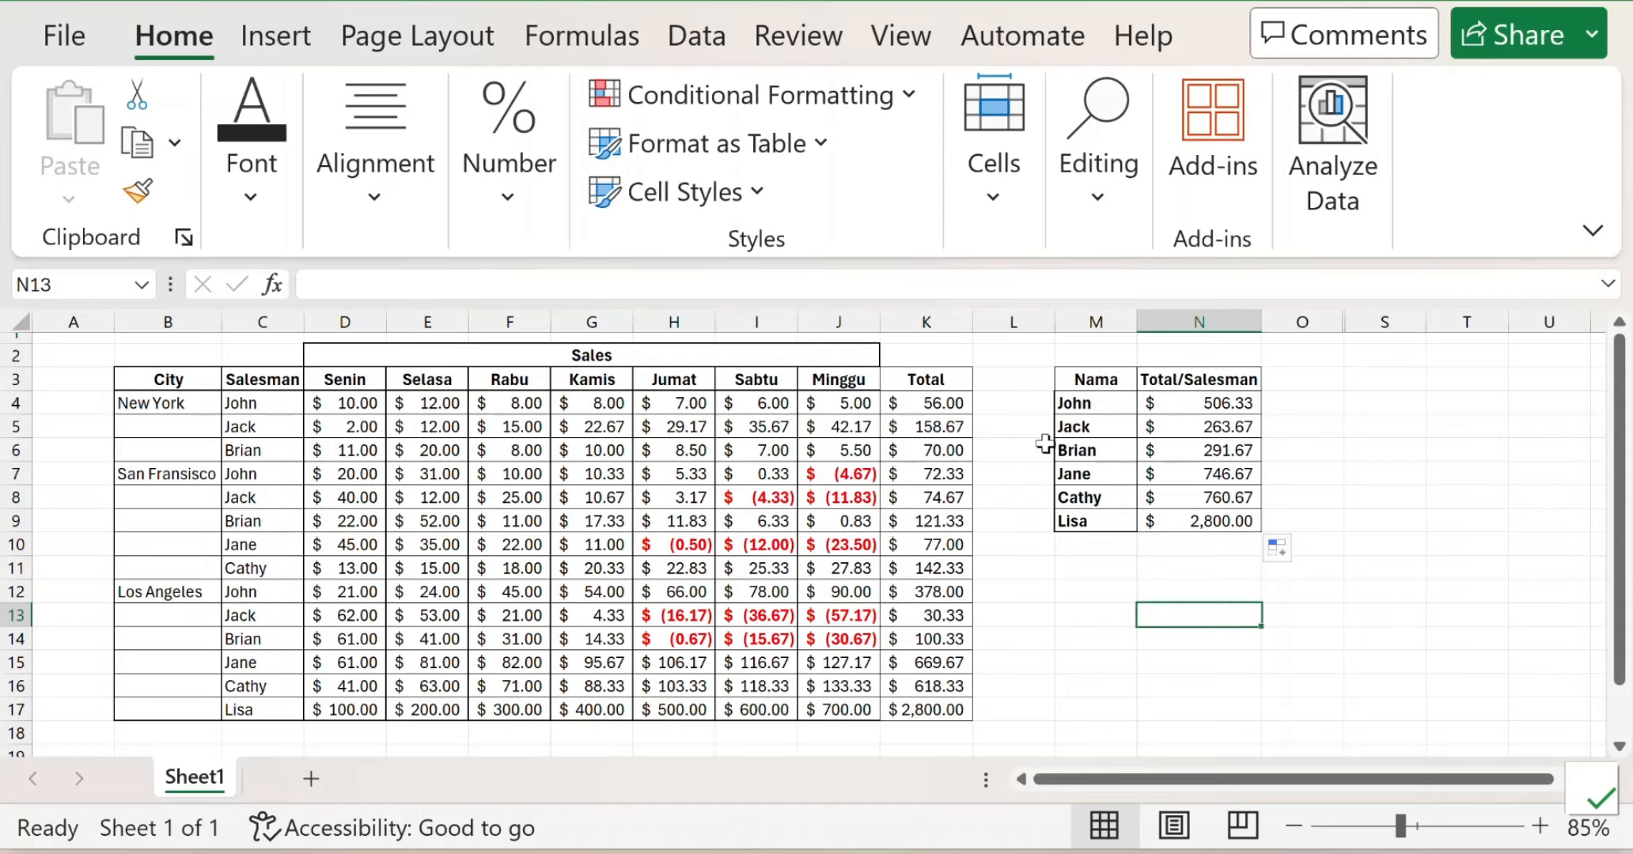
# Step: Inspect the cell references of the SUMIF formulas in N4, N5, N6 and N9, and compare N9 with row 17
pyautogui.click(1256, 402)
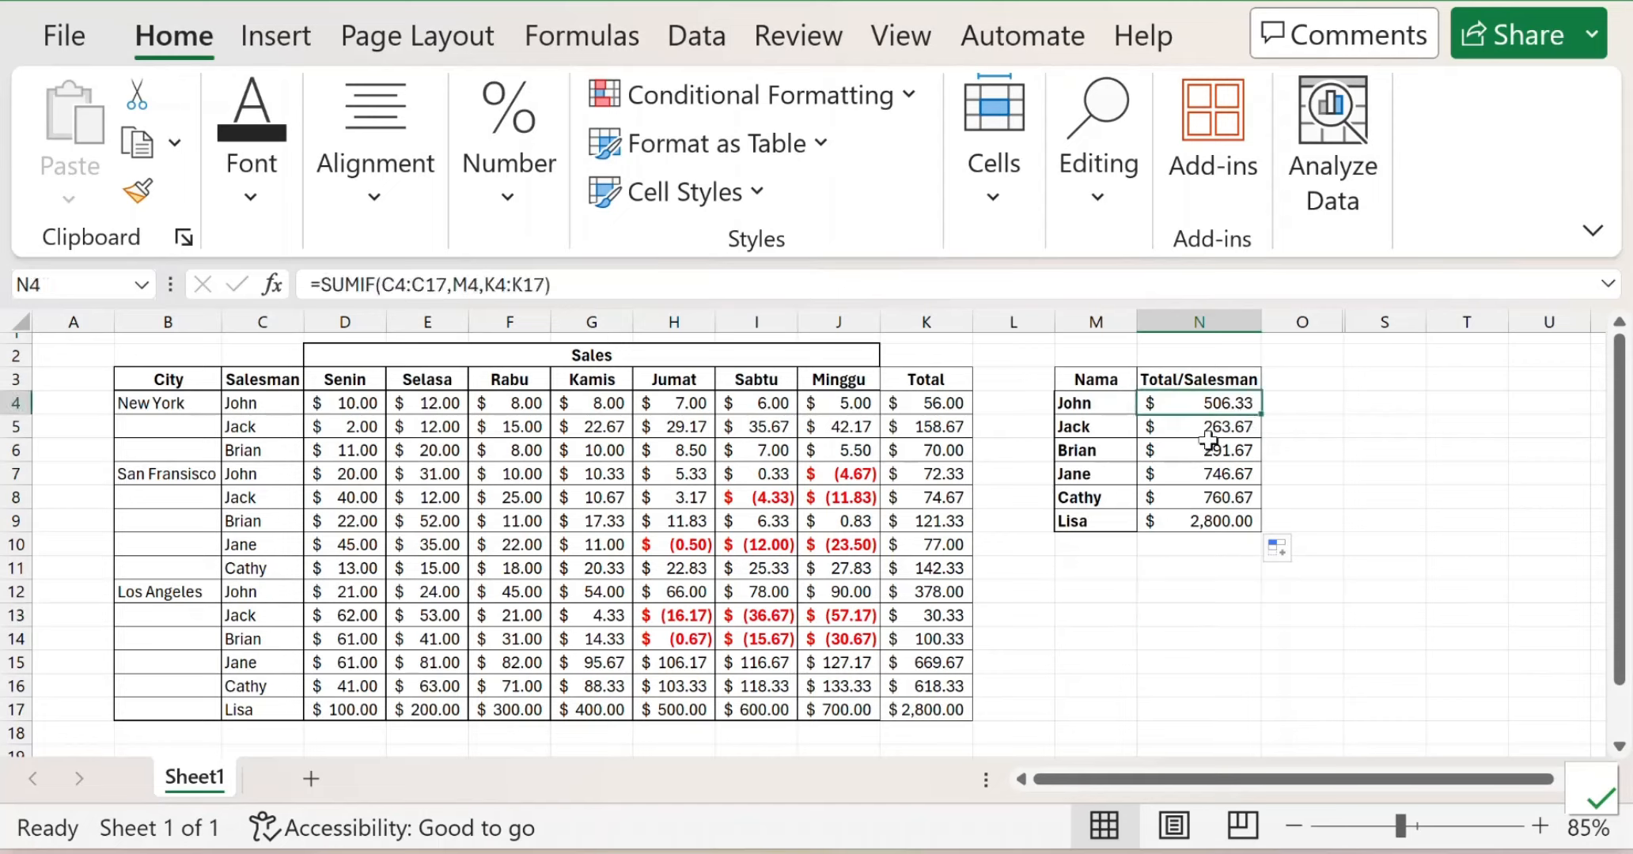
pyautogui.click(1222, 421)
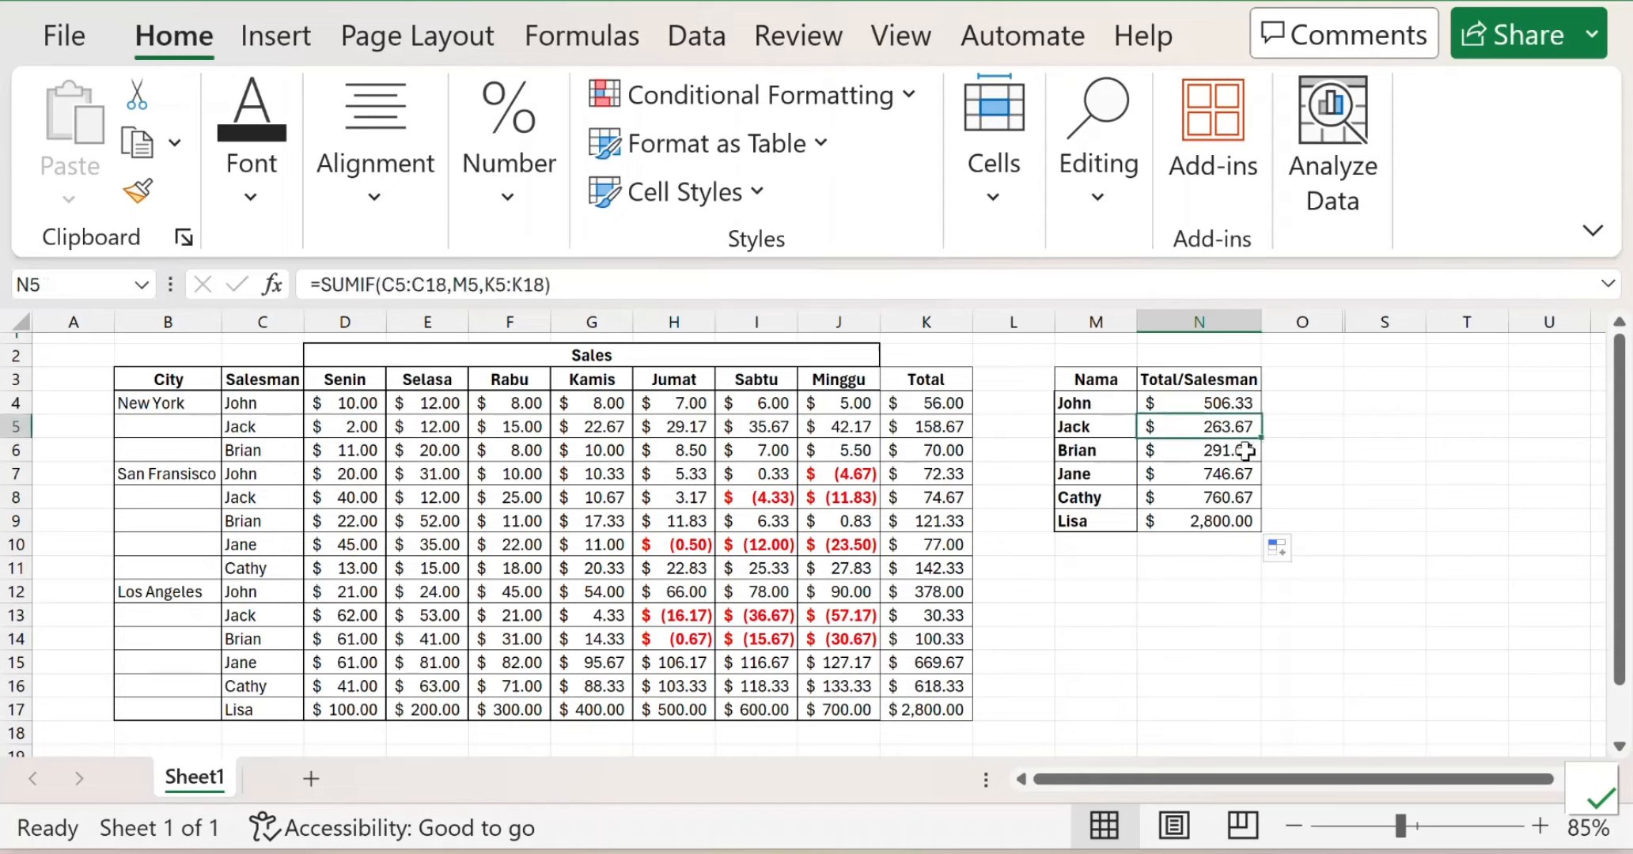
pyautogui.click(1246, 451)
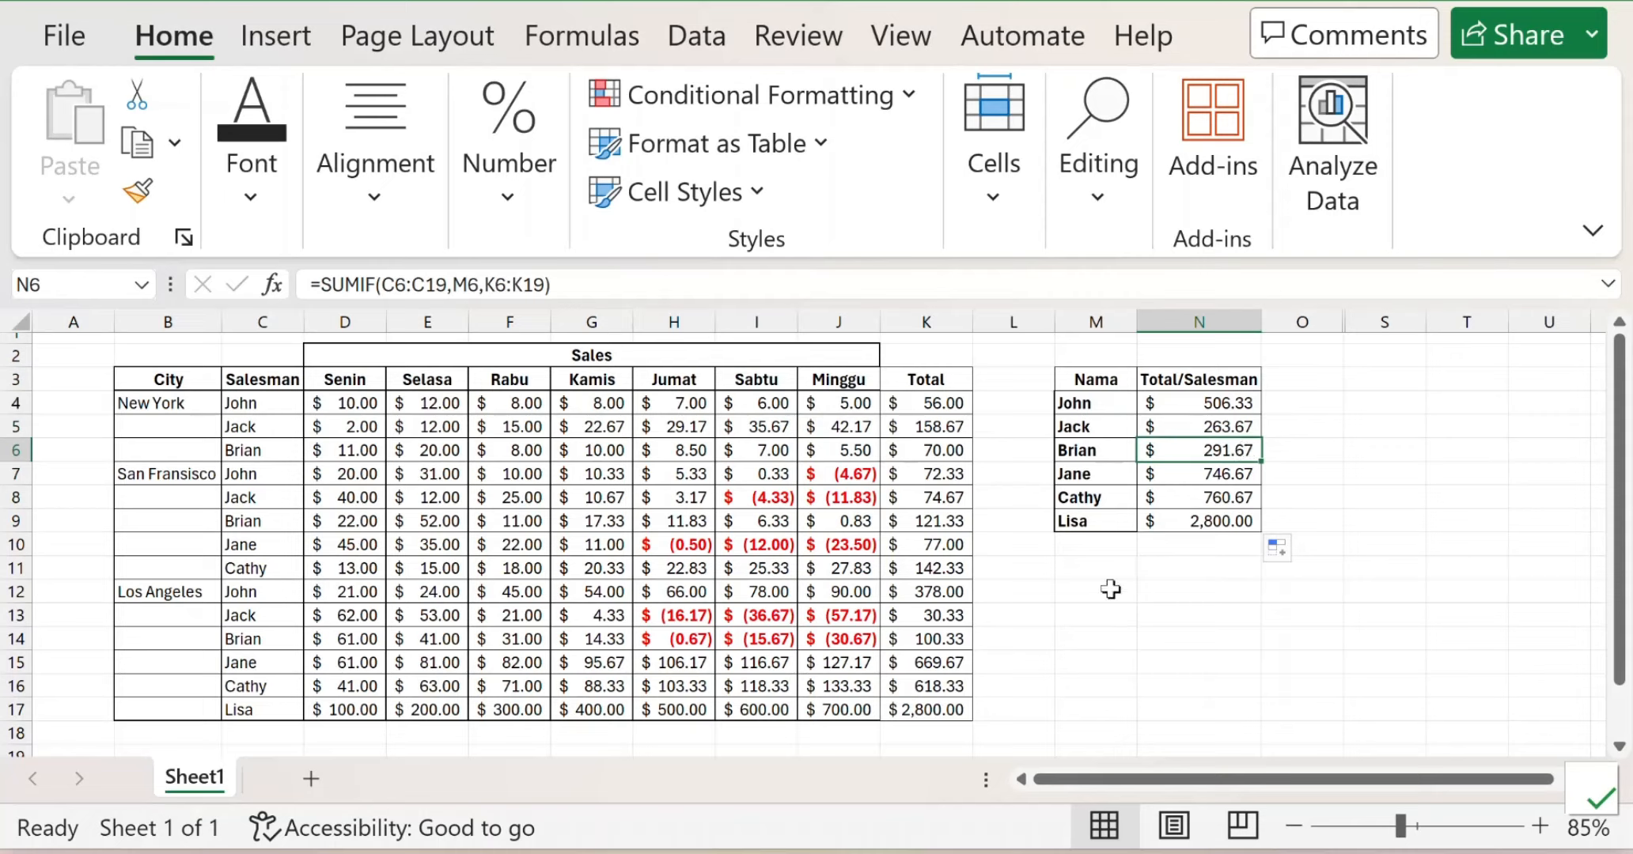
pyautogui.click(1202, 522)
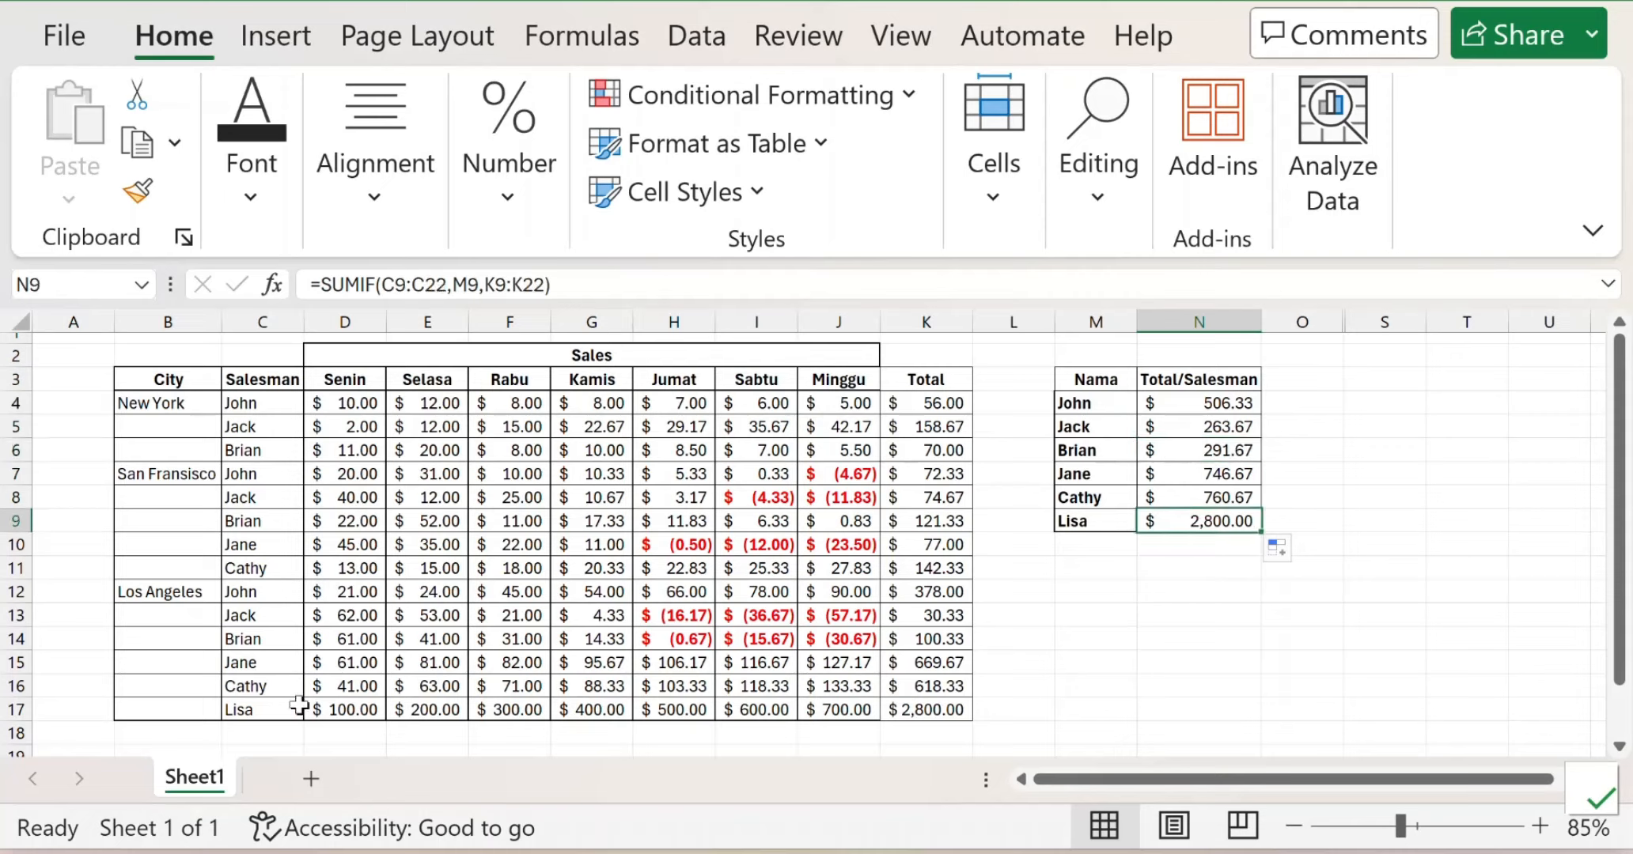
pyautogui.click(16, 710)
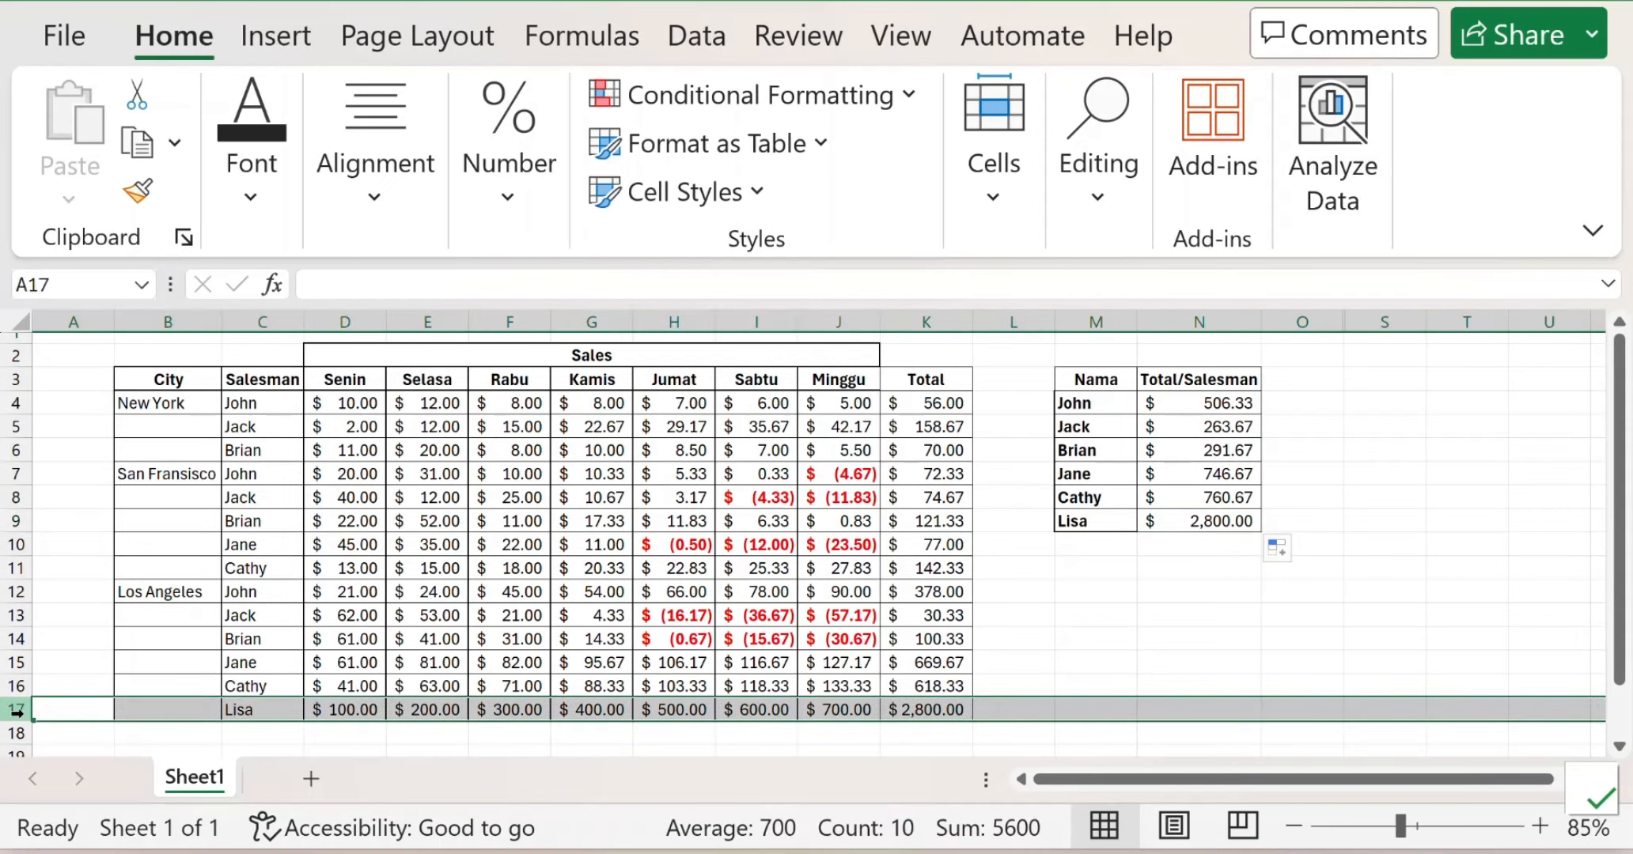
pyautogui.click(1193, 518)
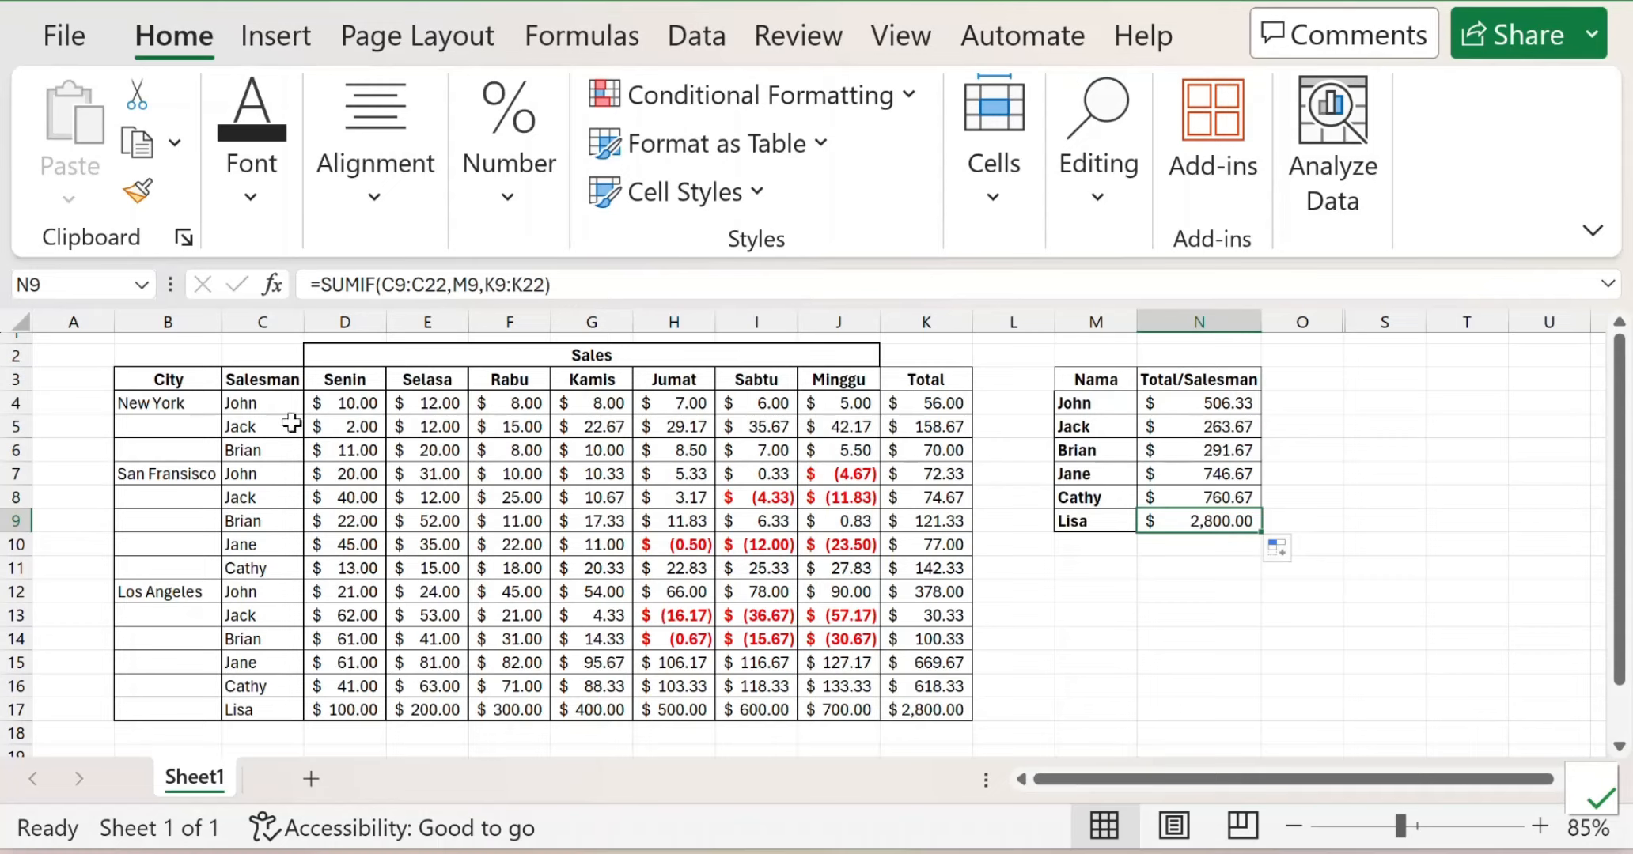
# Step: Check Jack's SUMIF result against the combined sum of the totals in K5, K8 and K13
pyautogui.click(894, 431)
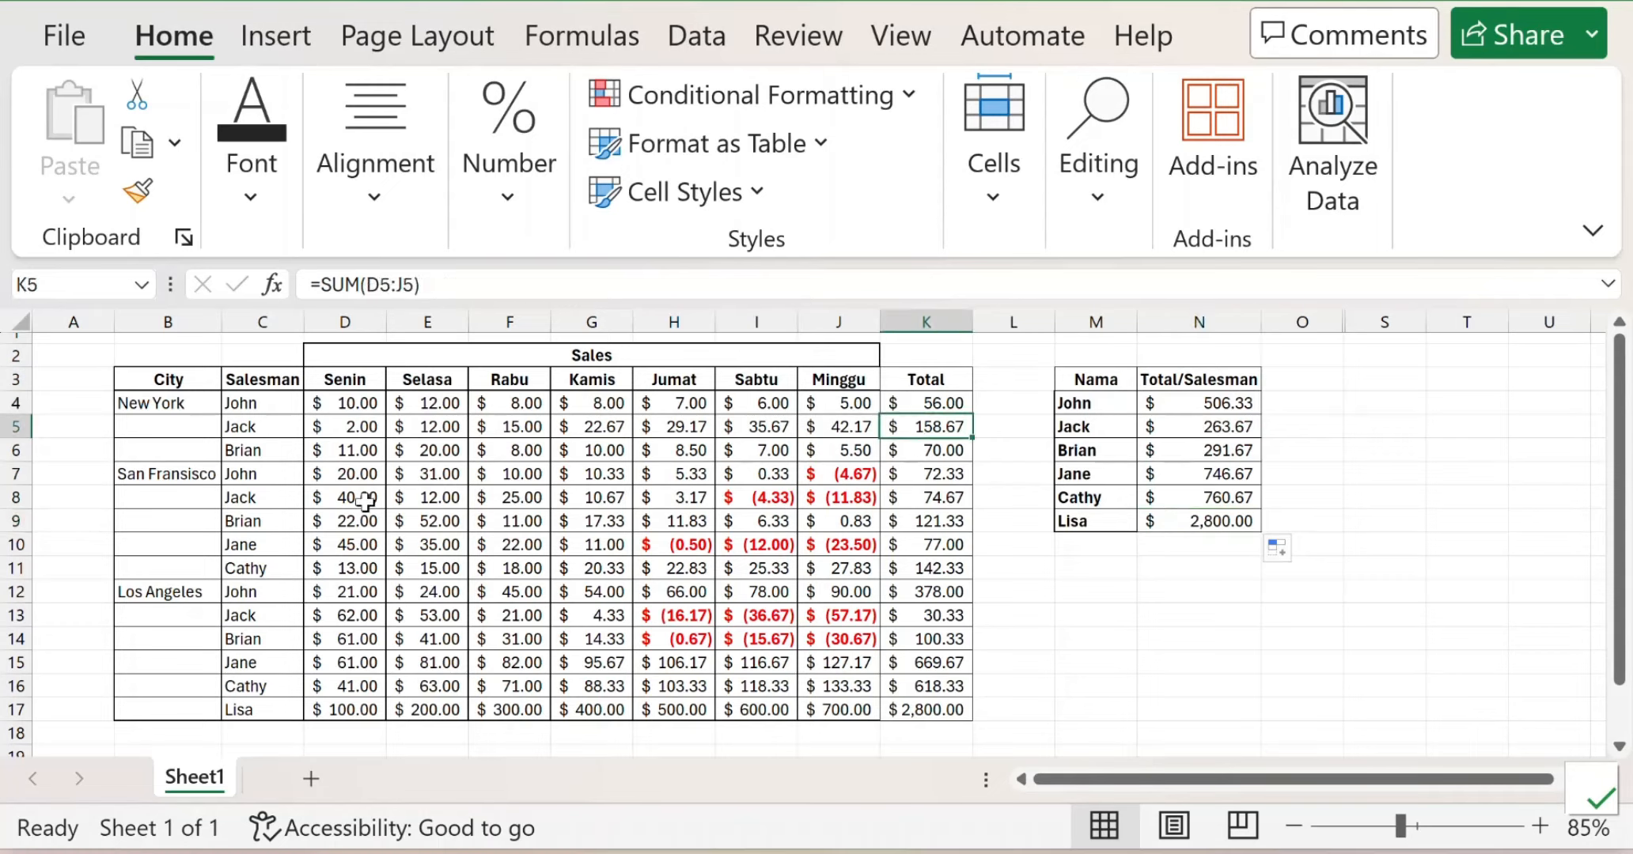
pyautogui.keyDown('ctrl'); pyautogui.click(910, 500); pyautogui.keyUp('ctrl')
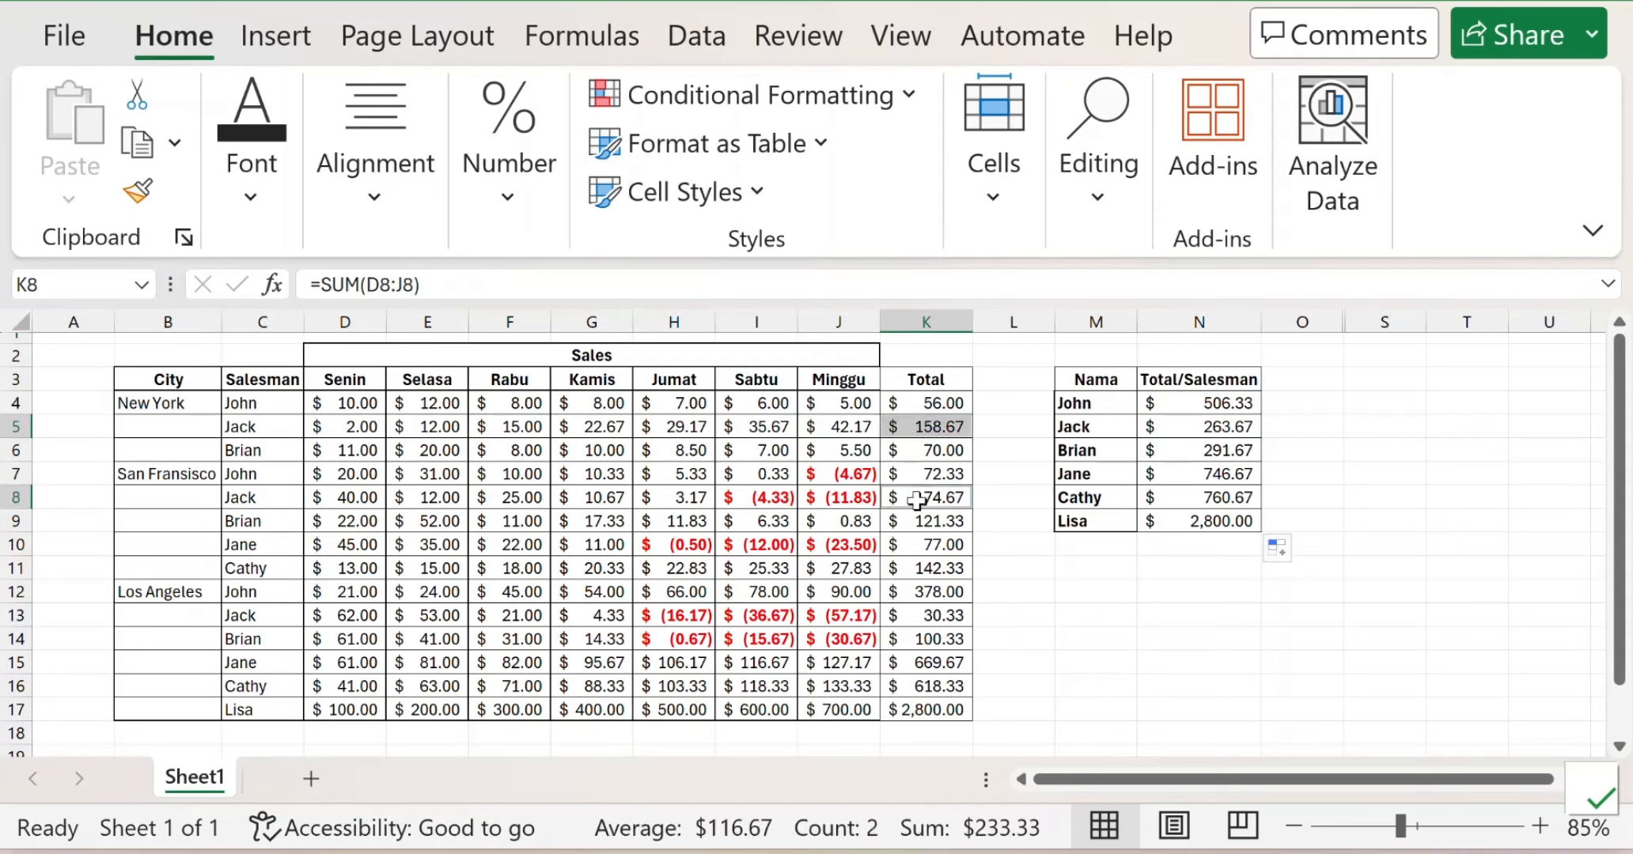
pyautogui.keyDown('ctrl'); pyautogui.click(938, 617); pyautogui.keyUp('ctrl')
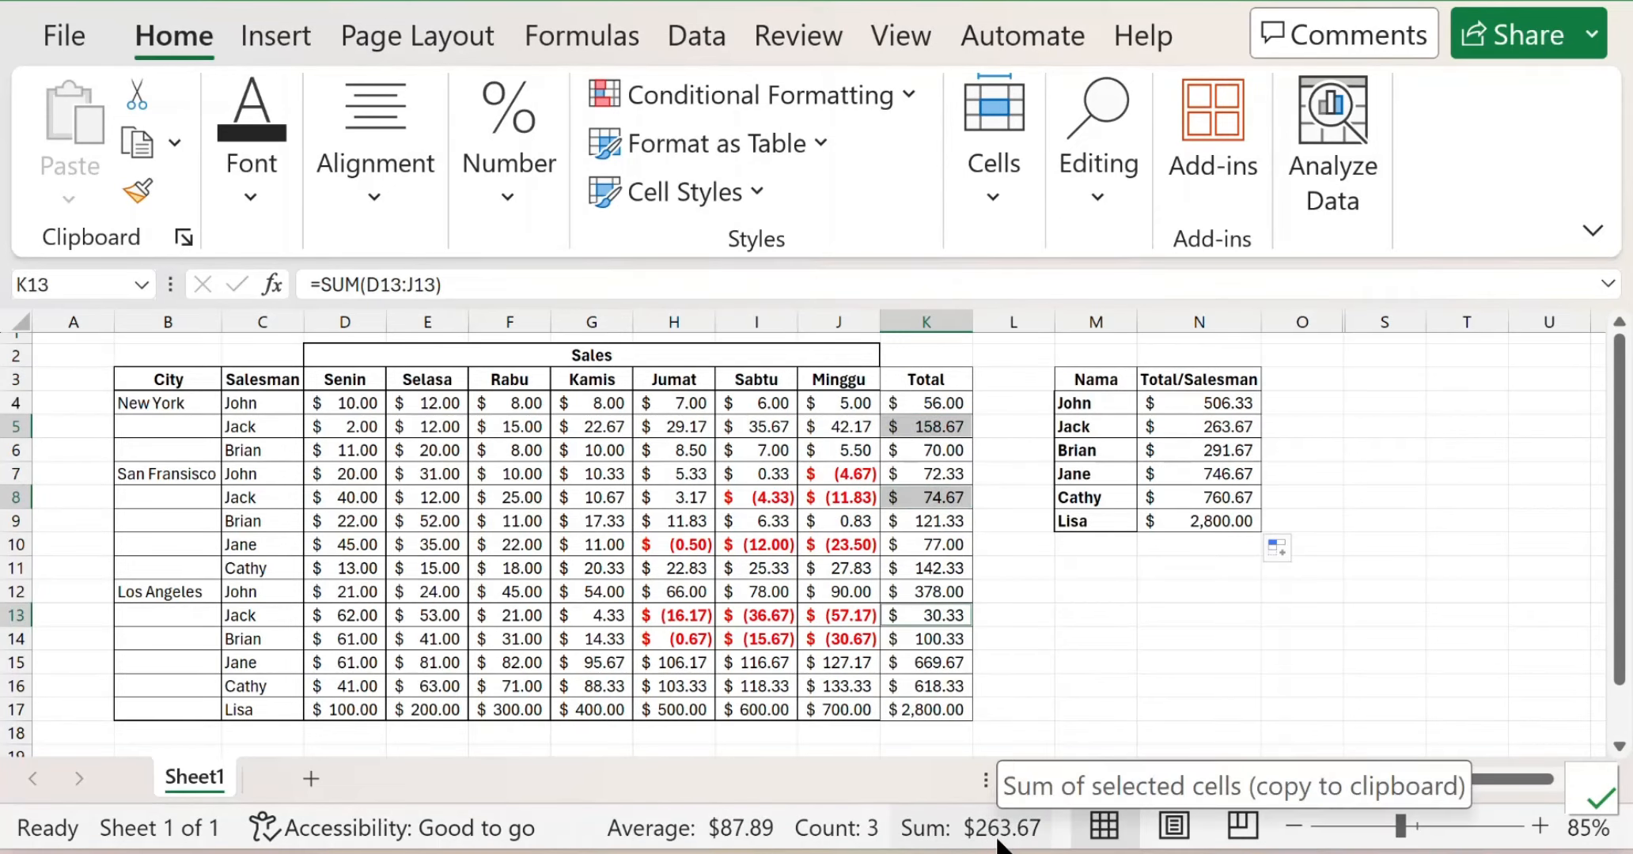
pyautogui.click(1131, 661)
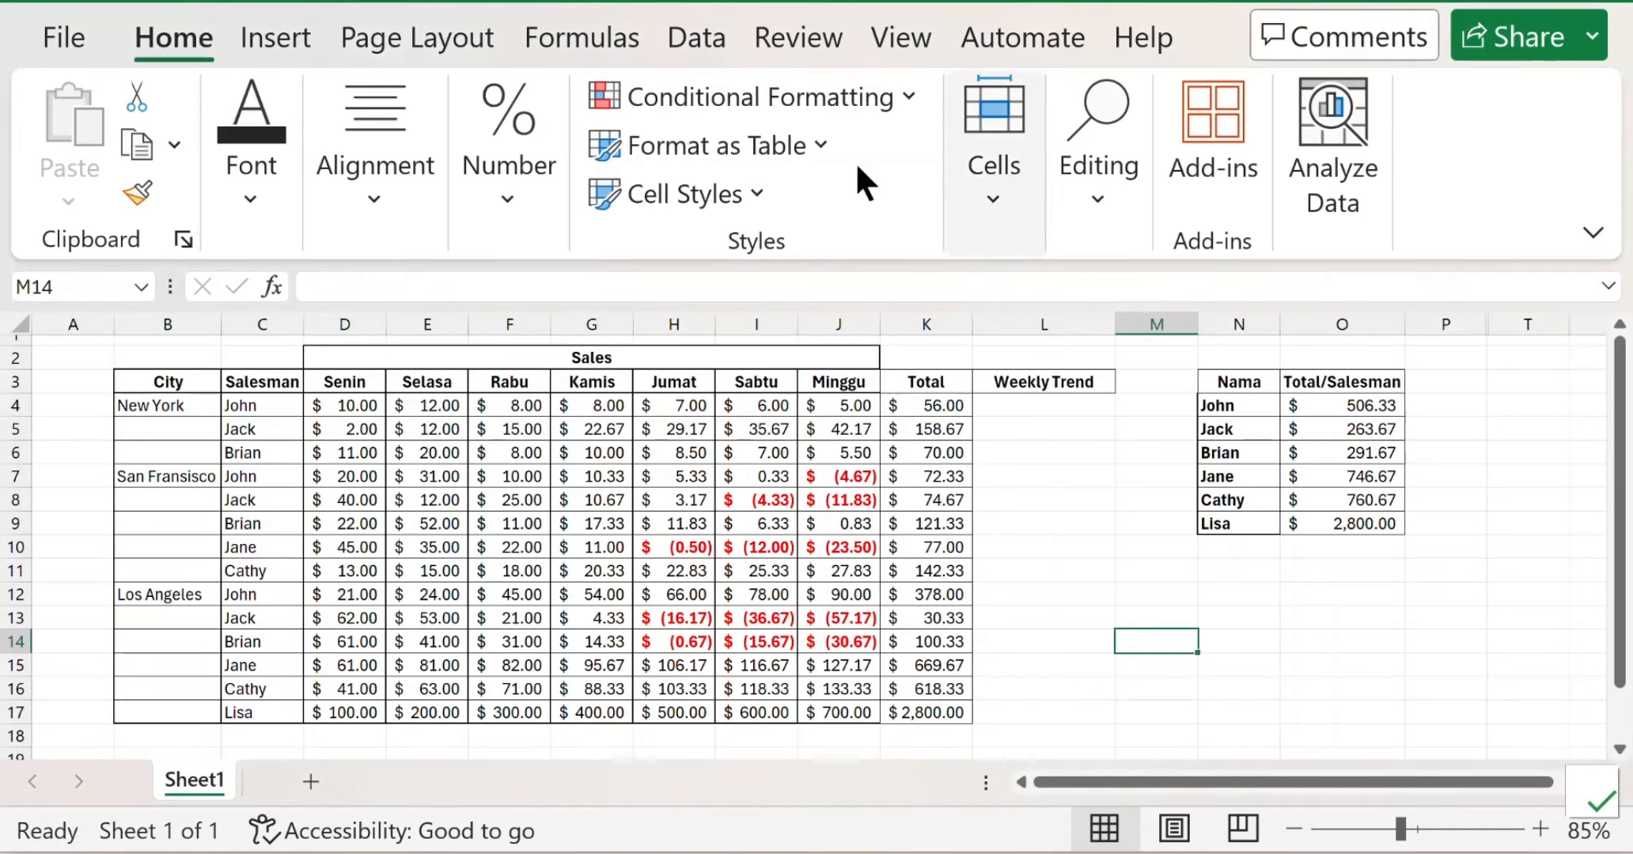
# Step: Review the sparkline types available for Weekly Trend cell L4 and the daily sales in D4:J4
pyautogui.click(286, 39)
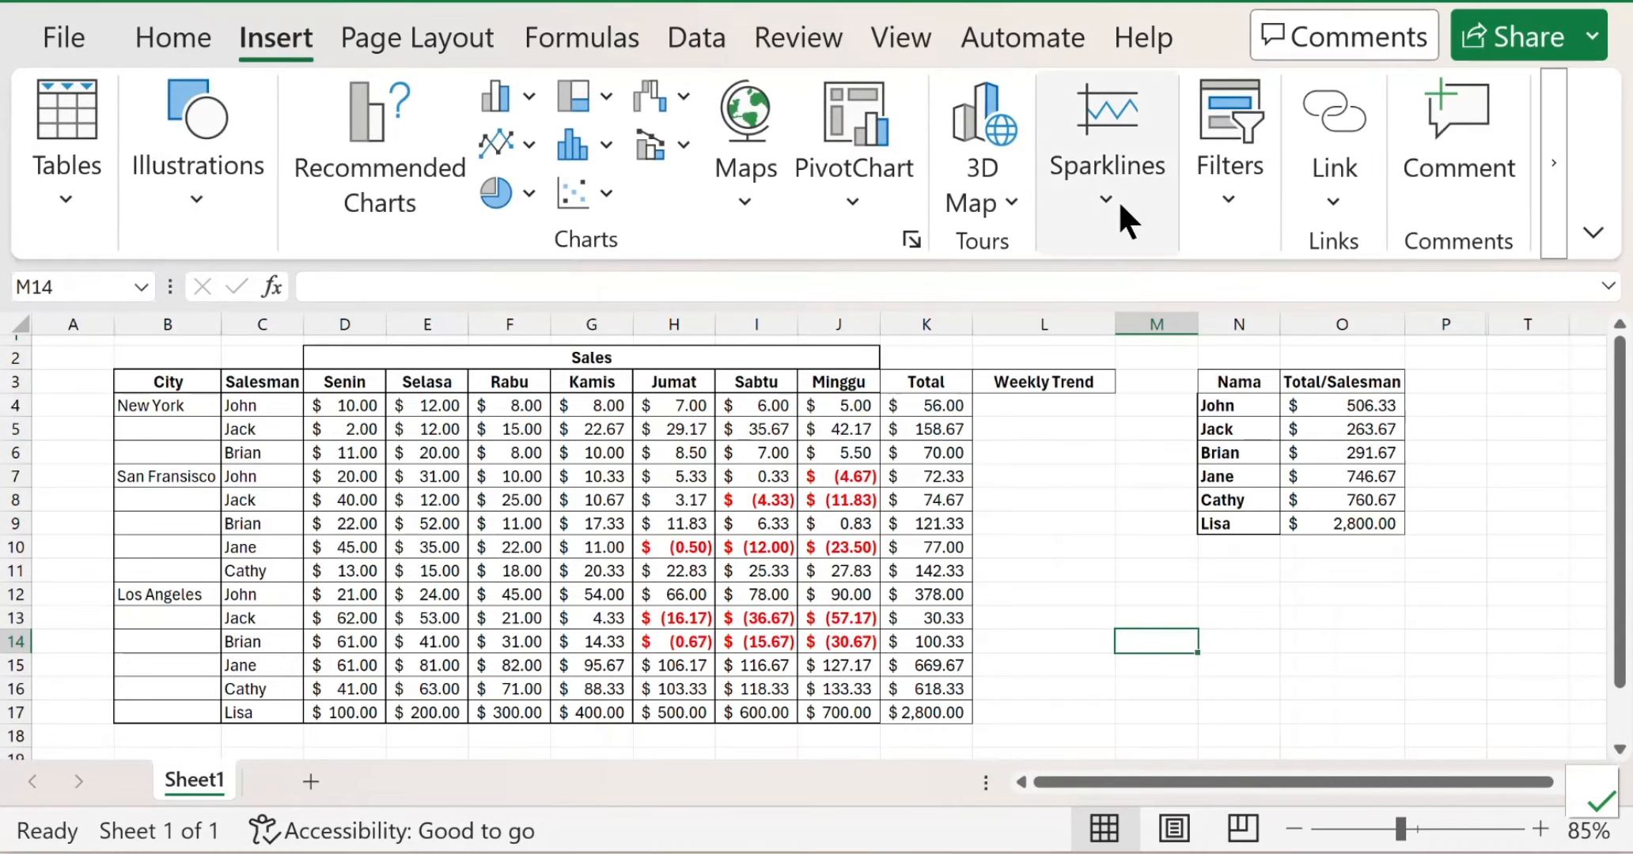
pyautogui.click(1049, 411)
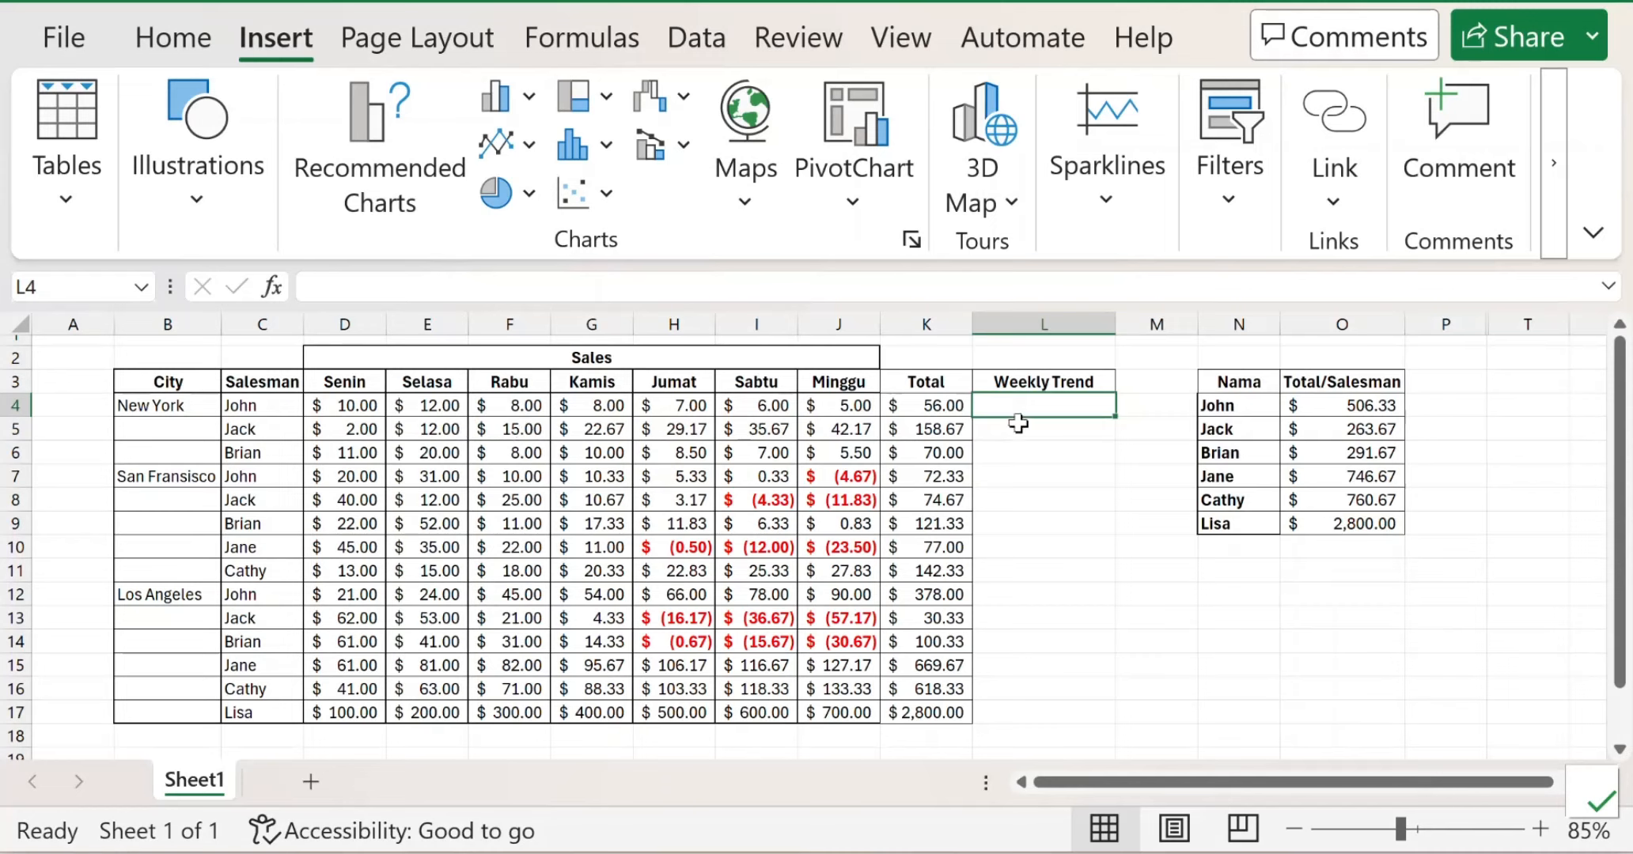
pyautogui.click(1107, 189)
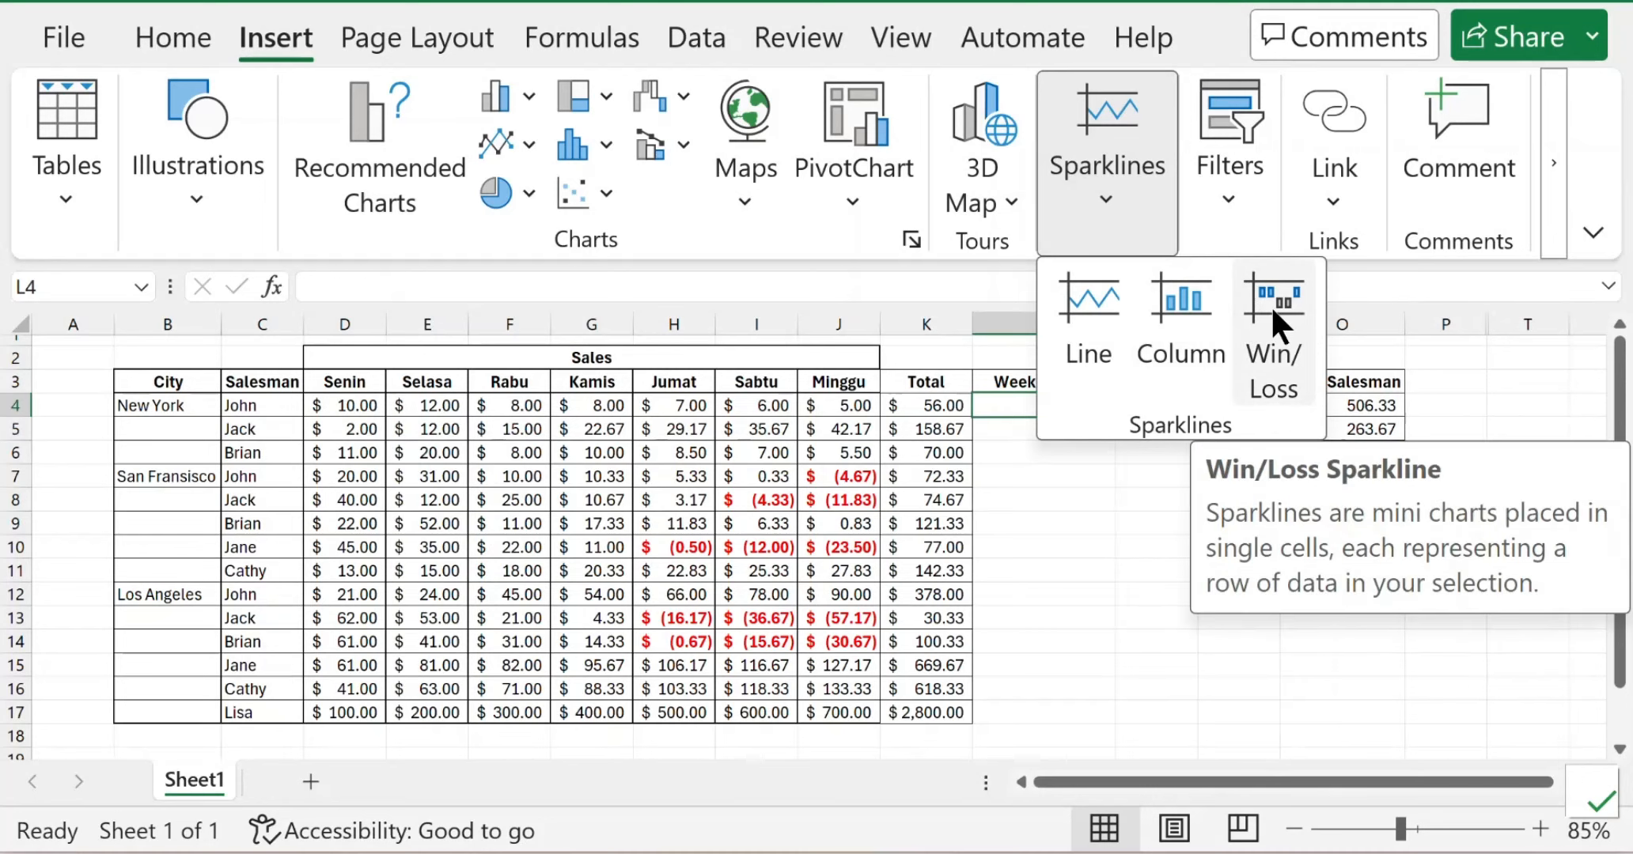
pyautogui.click(1089, 515)
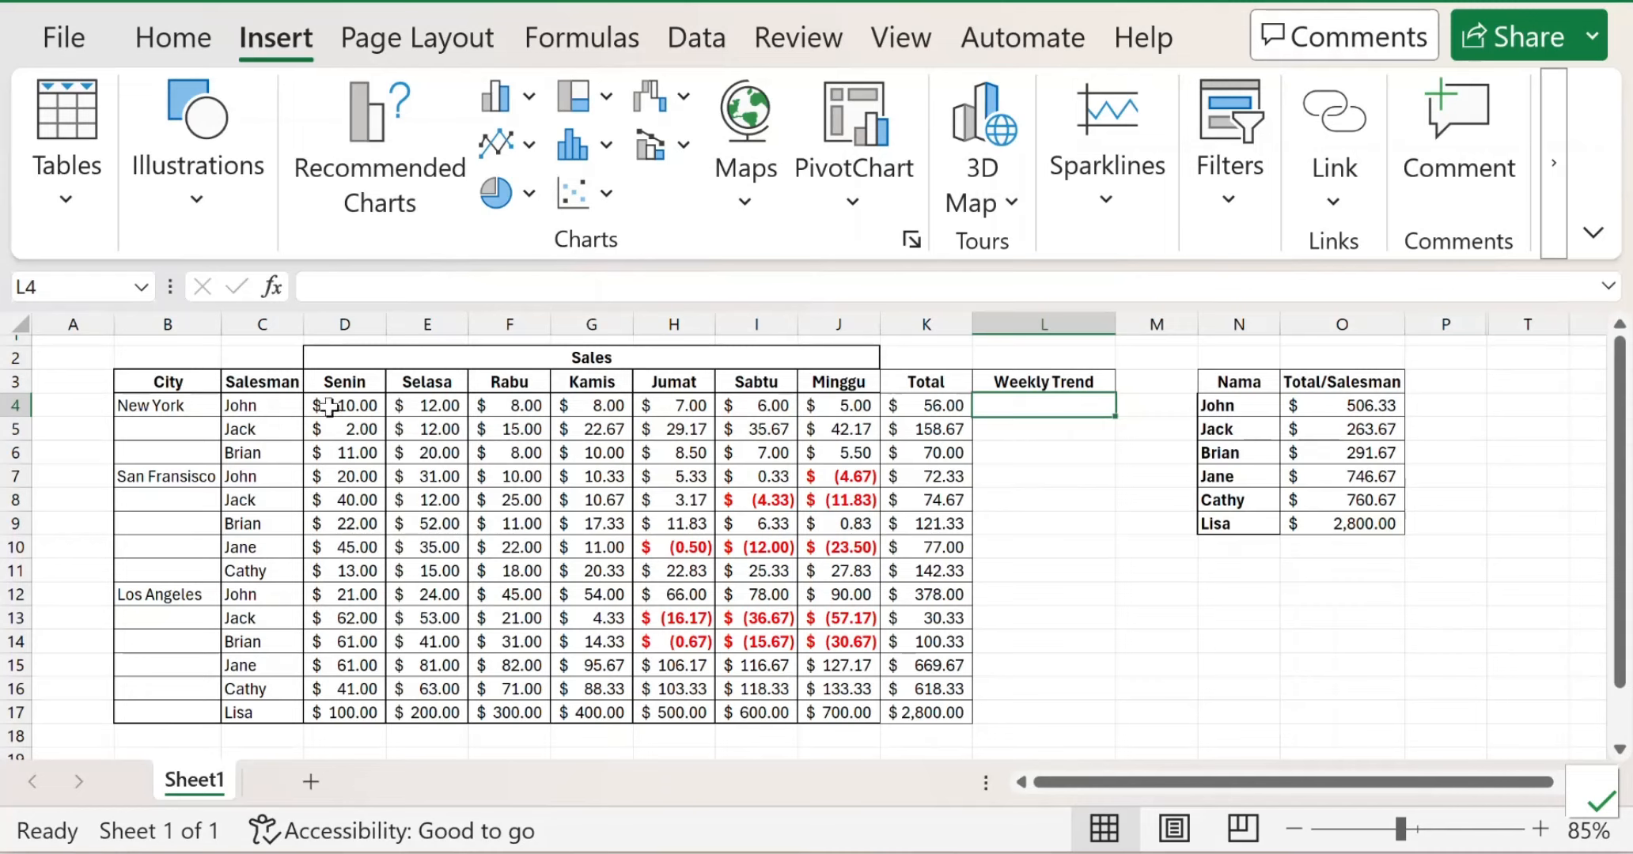
pyautogui.moveTo(329, 406); pyautogui.dragTo(830, 408)
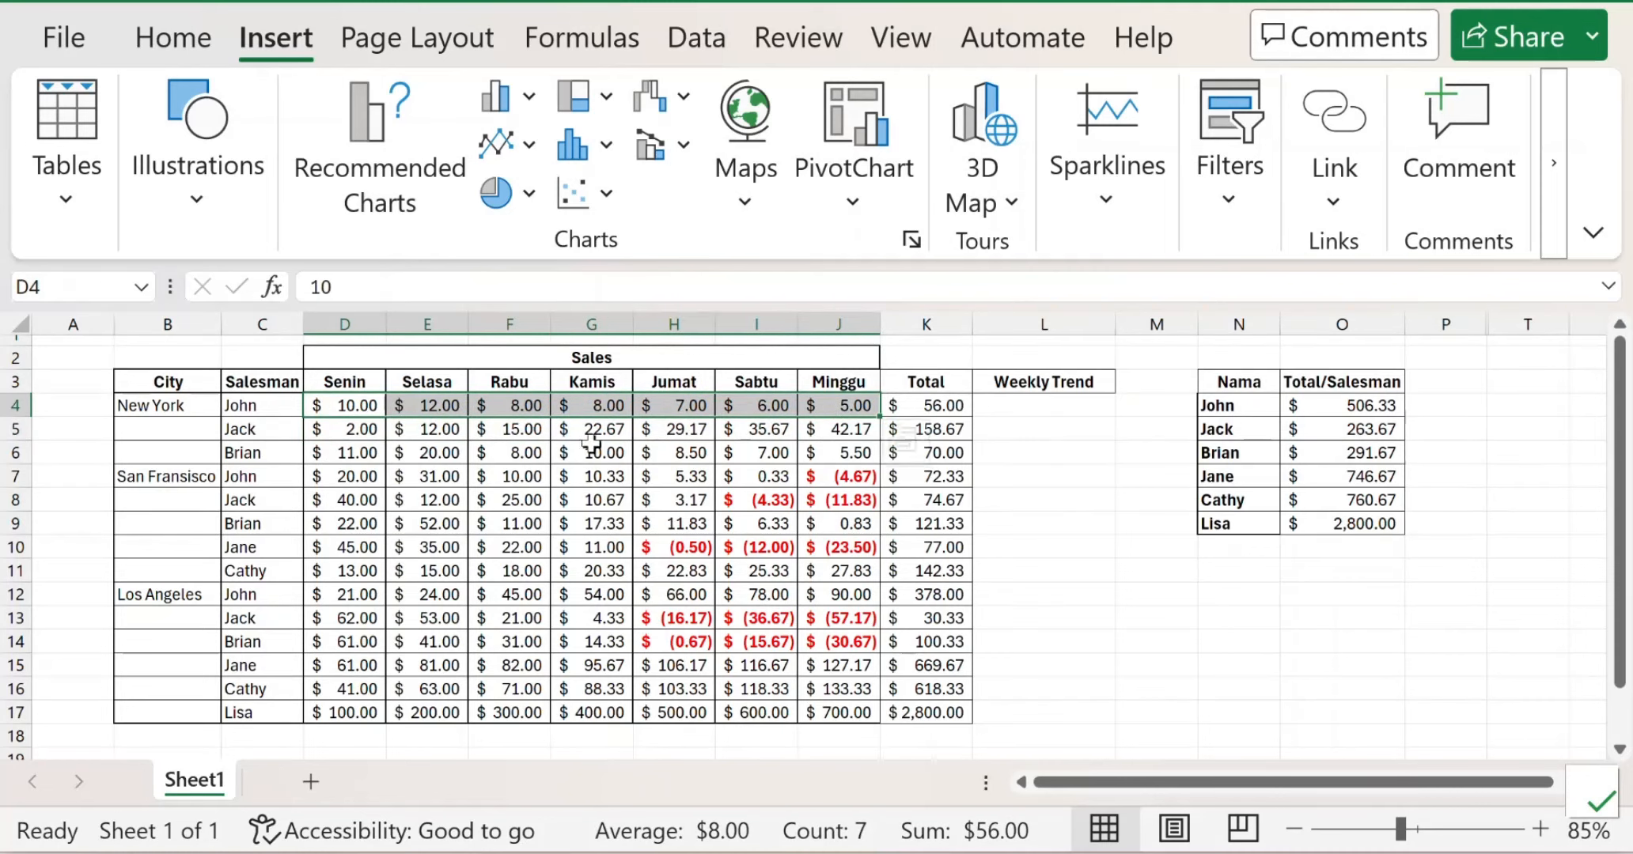
pyautogui.click(1062, 405)
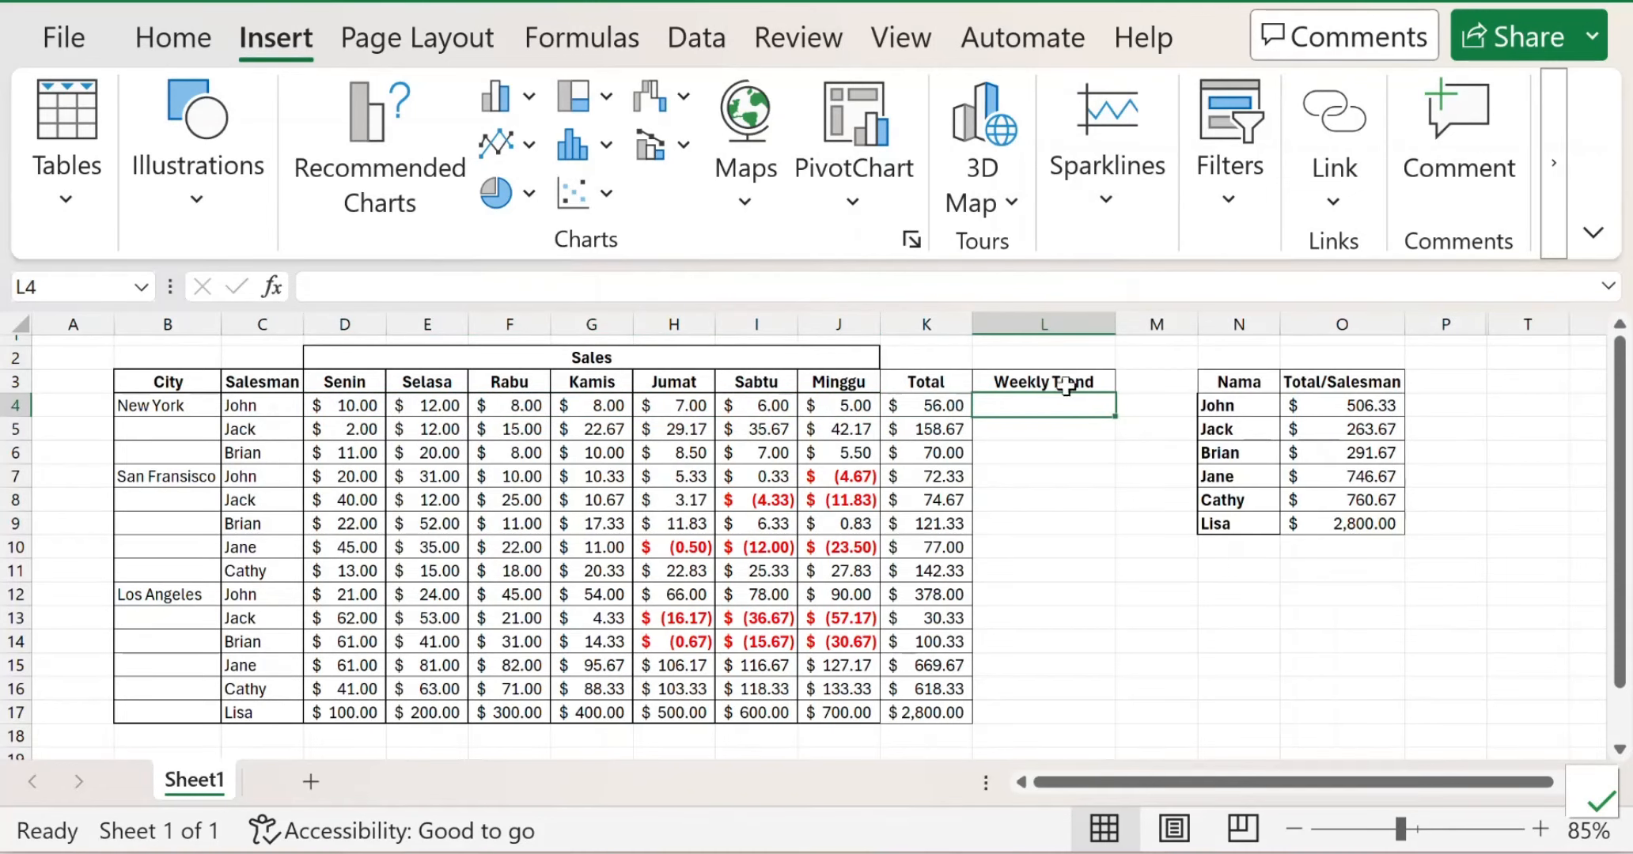
pyautogui.click(1110, 199)
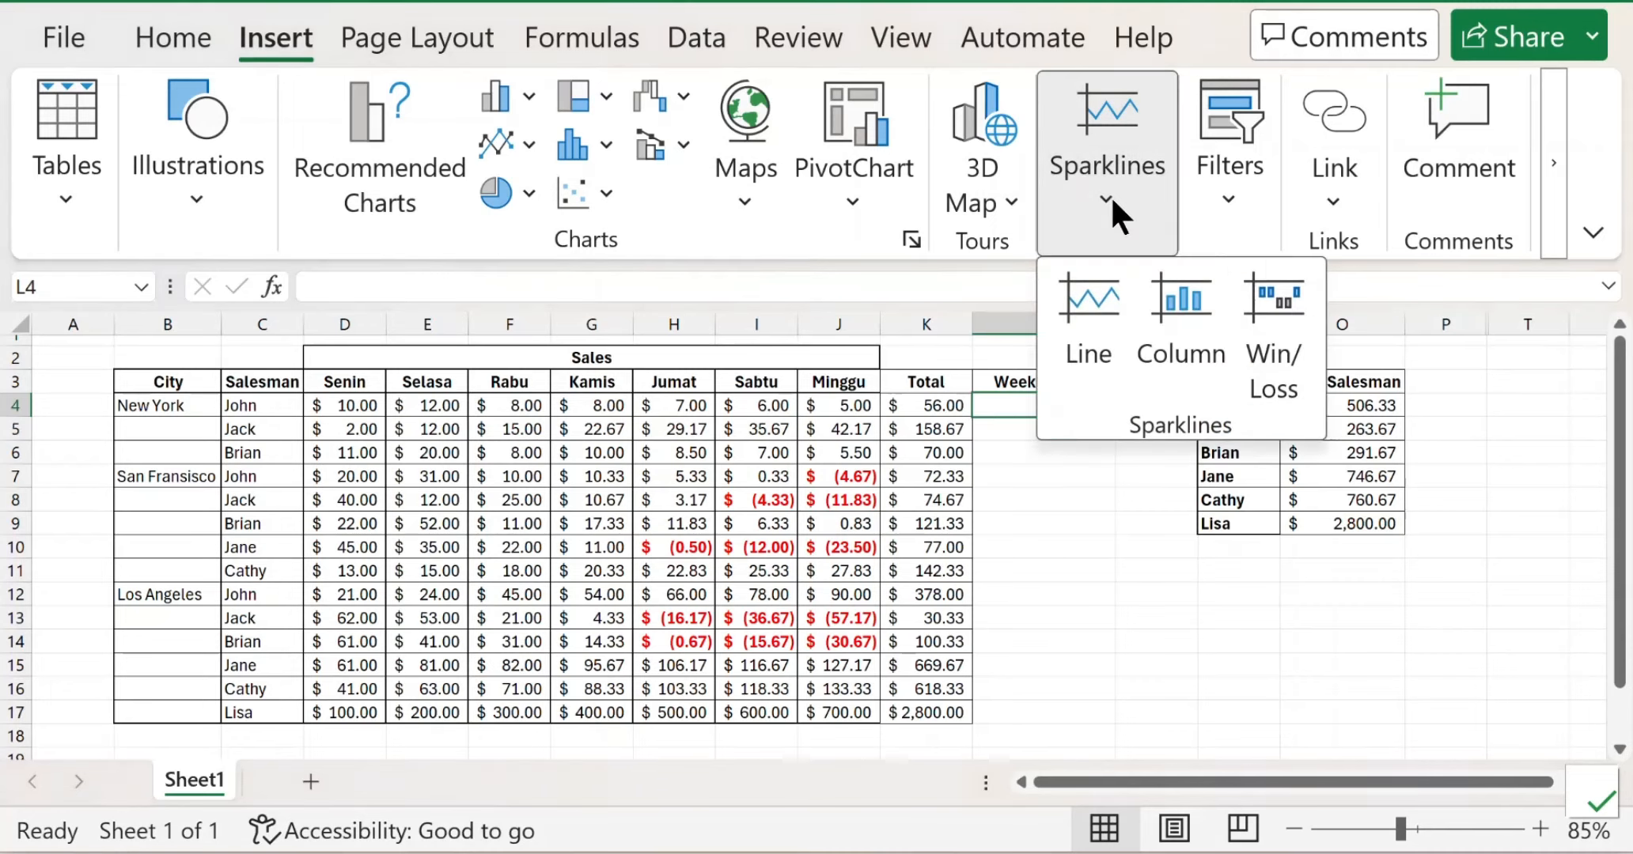
pyautogui.click(1106, 216)
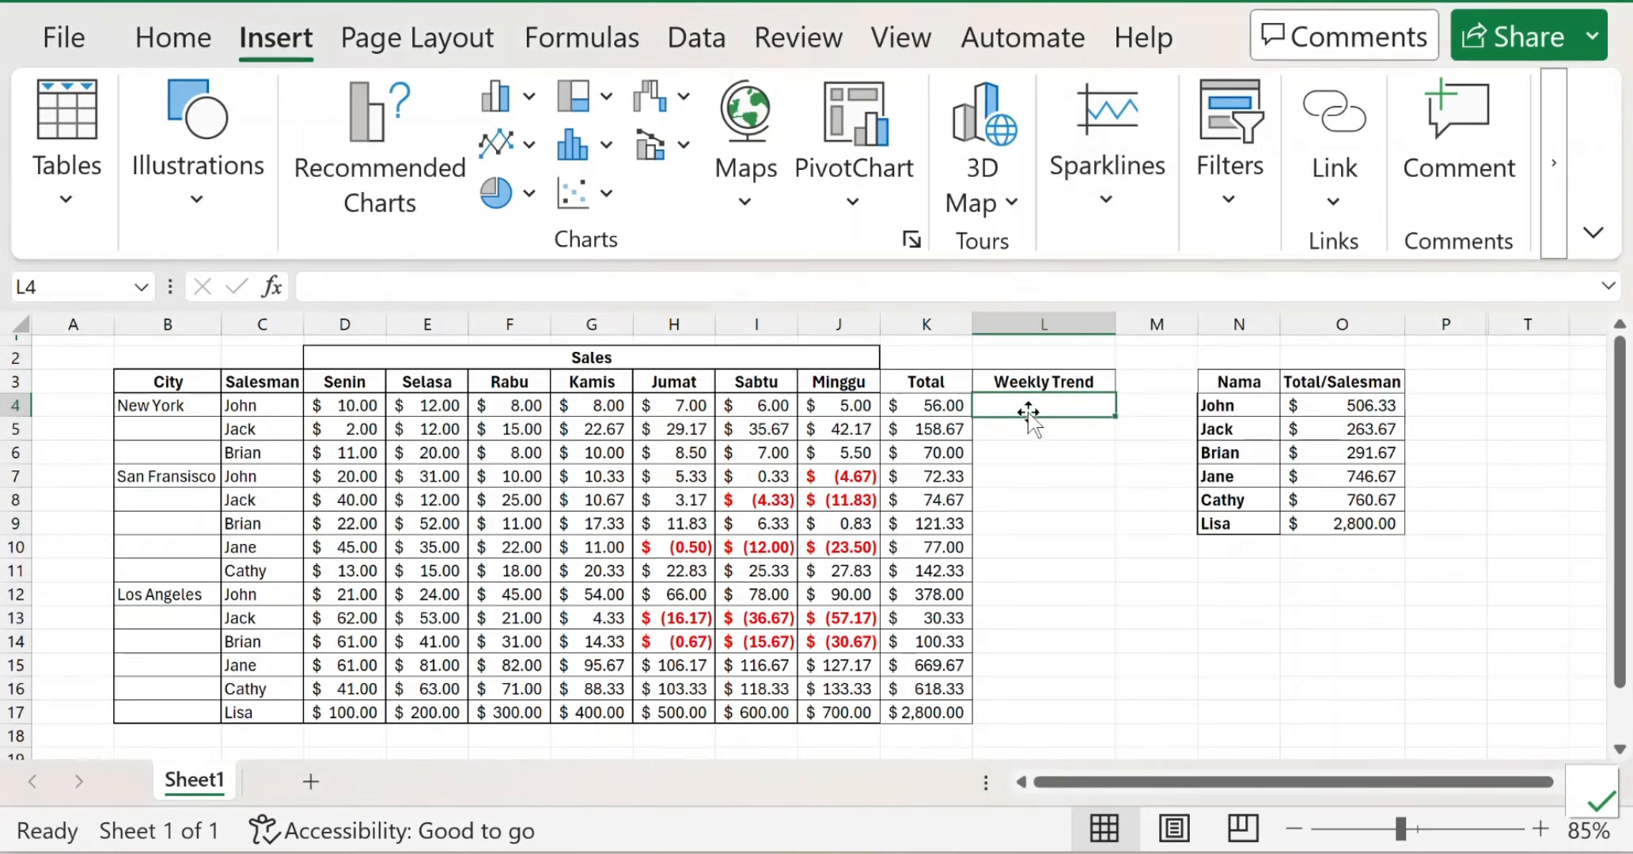
# Step: Insert a Line sparkline in L4 using the data range D4:J4
pyautogui.click(1101, 200)
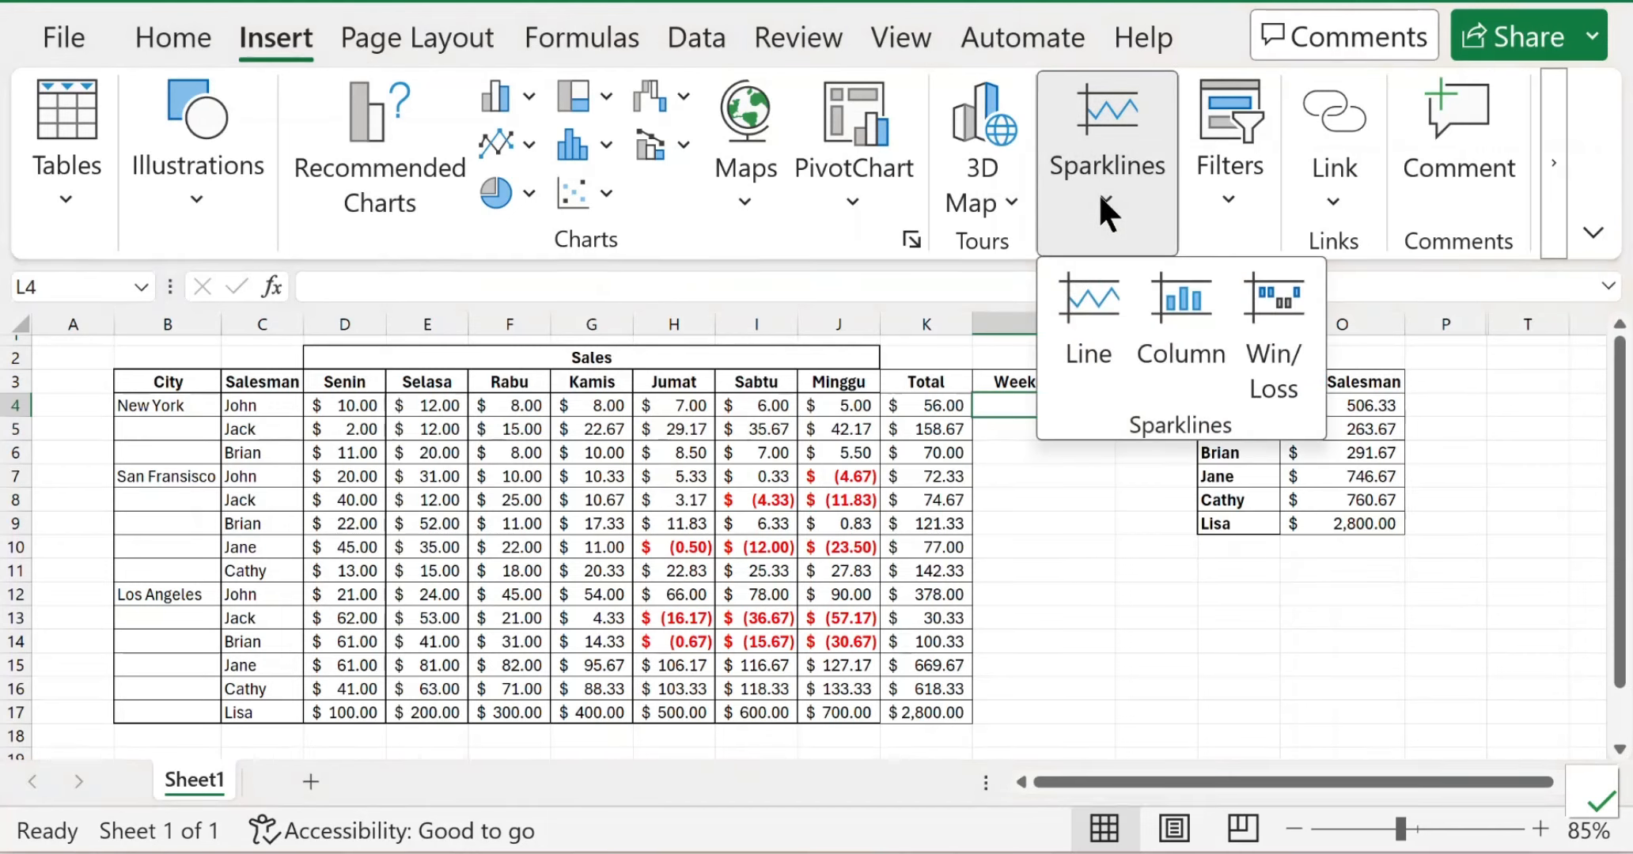
pyautogui.click(1091, 304)
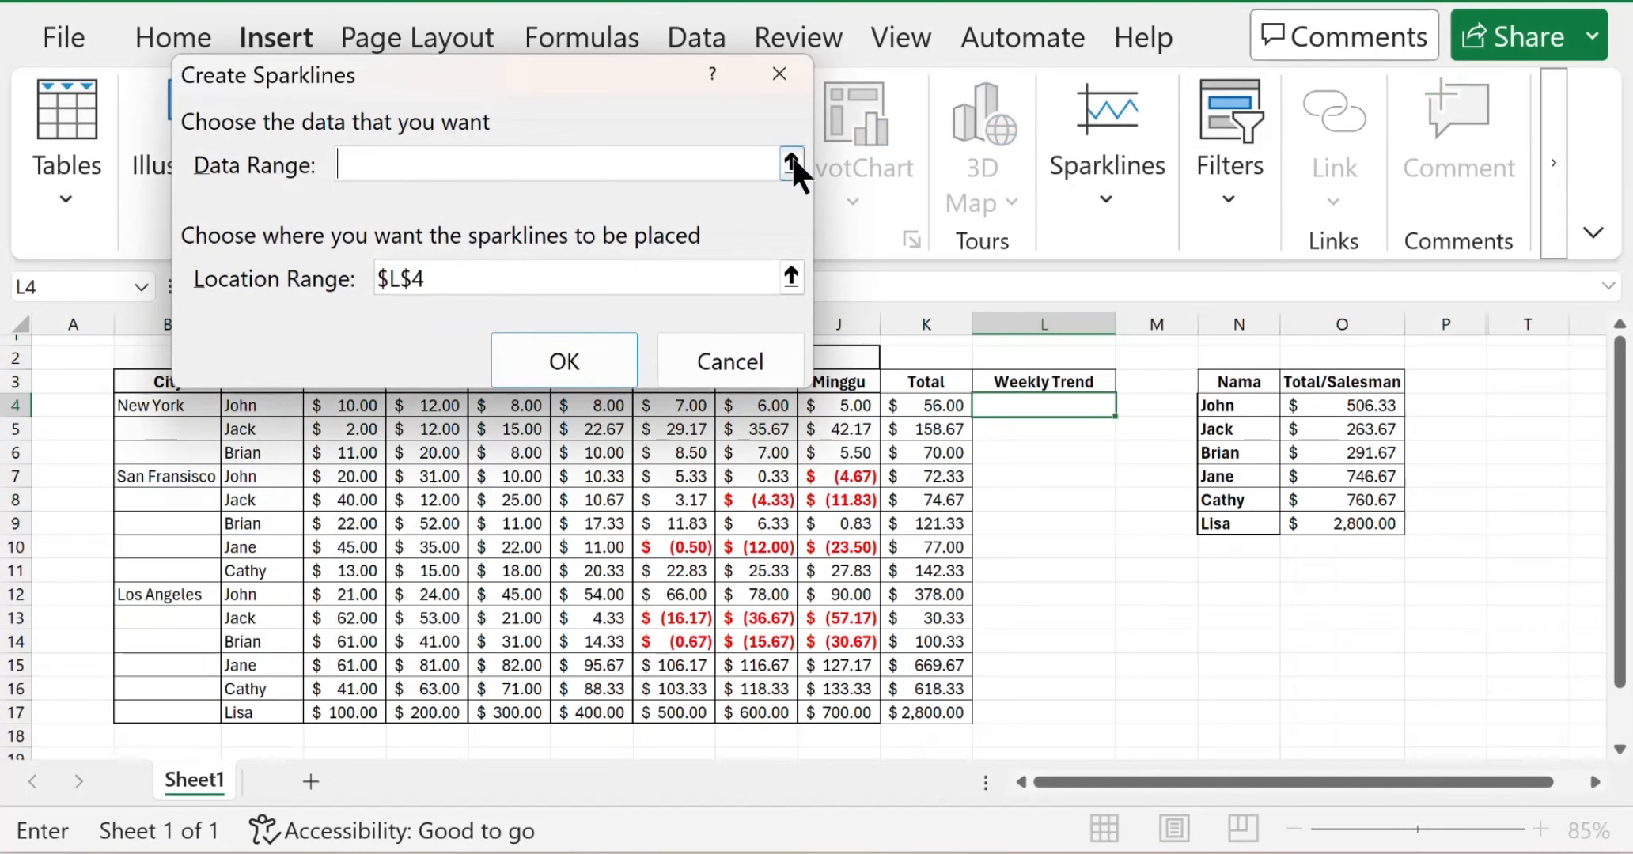
pyautogui.click(791, 158)
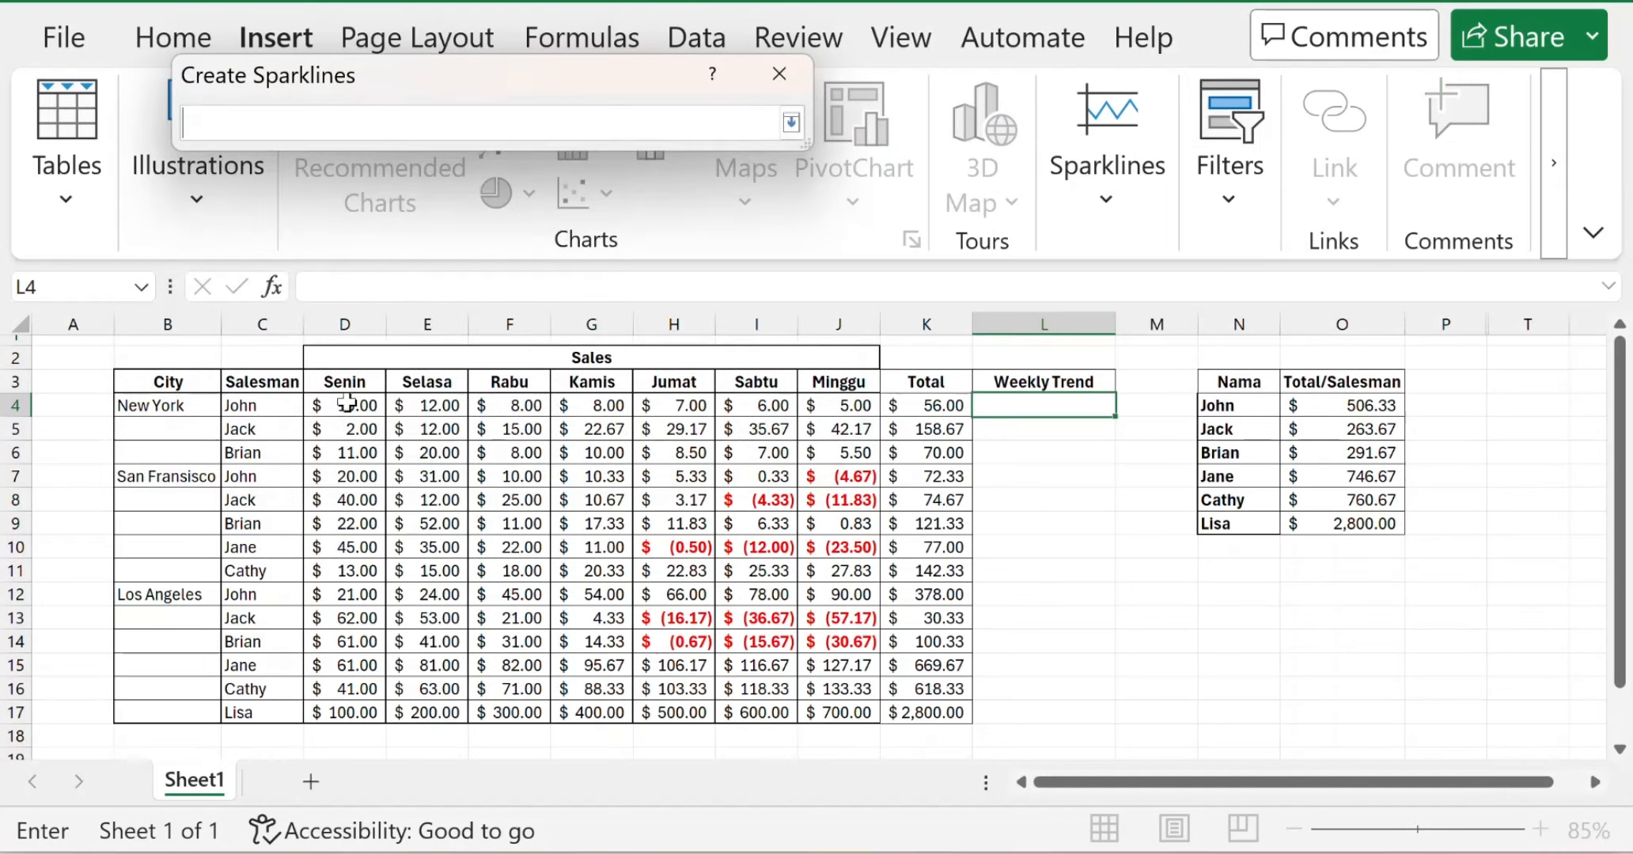
pyautogui.moveTo(346, 405); pyautogui.dragTo(848, 408)
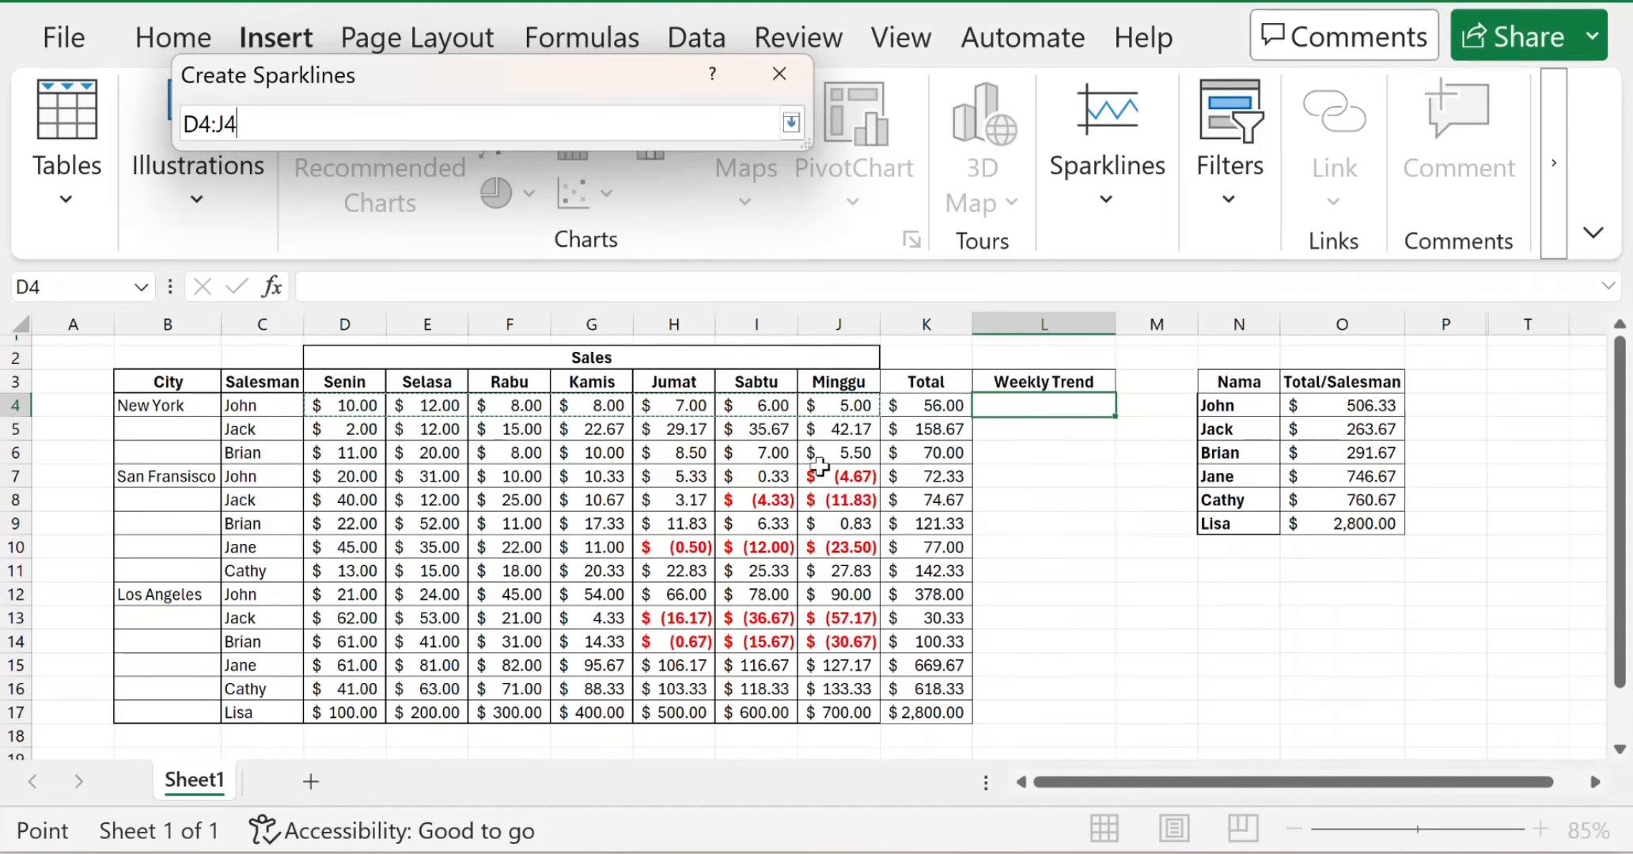
pyautogui.press('Return')
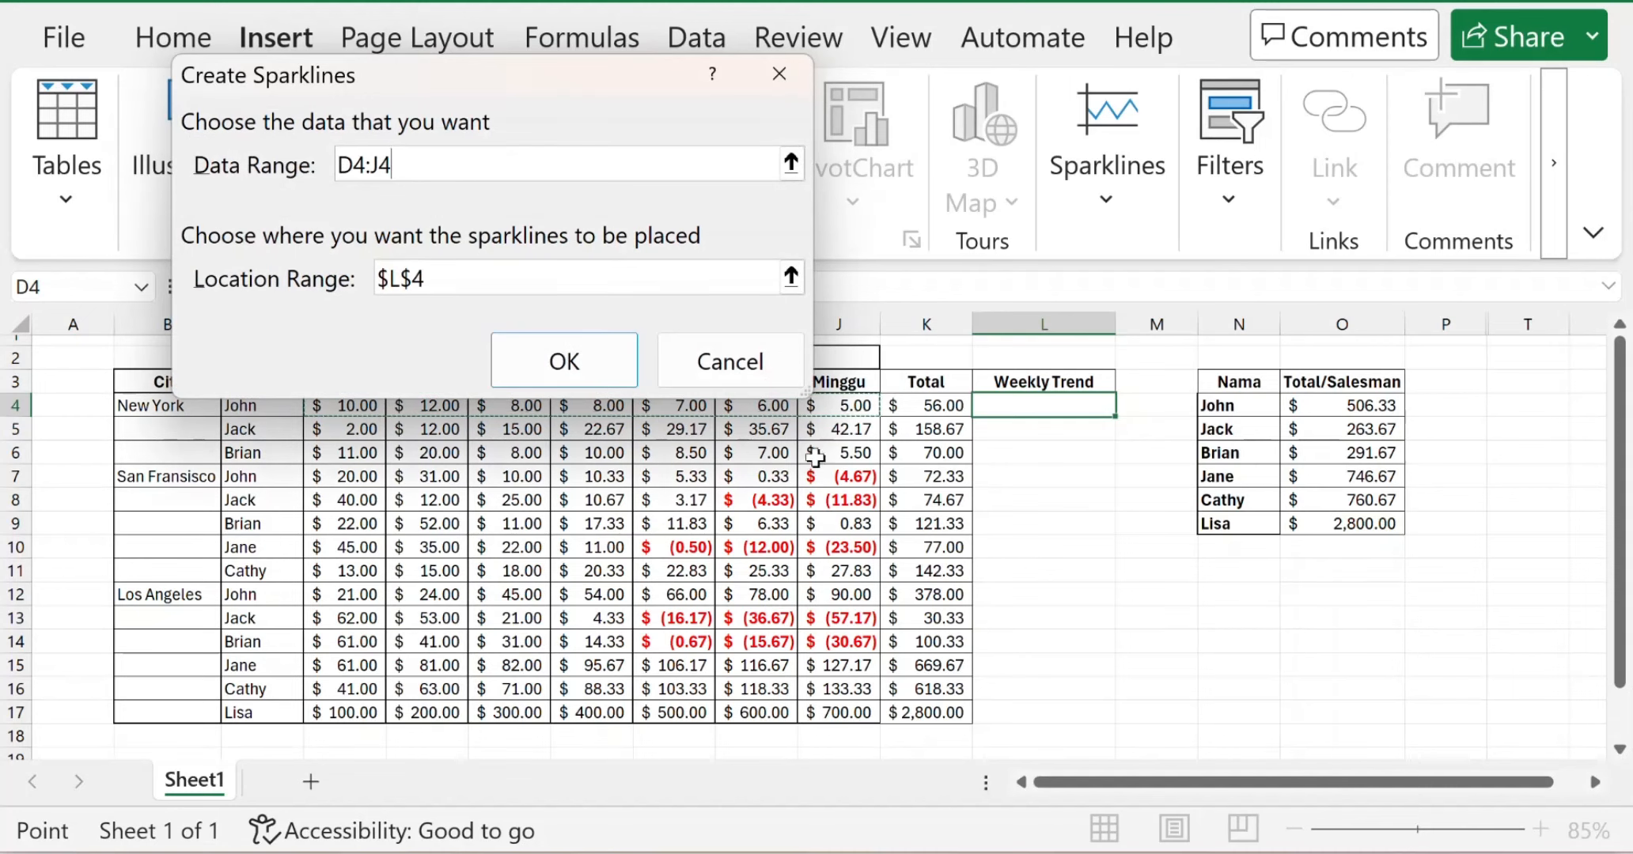
pyautogui.click(611, 358)
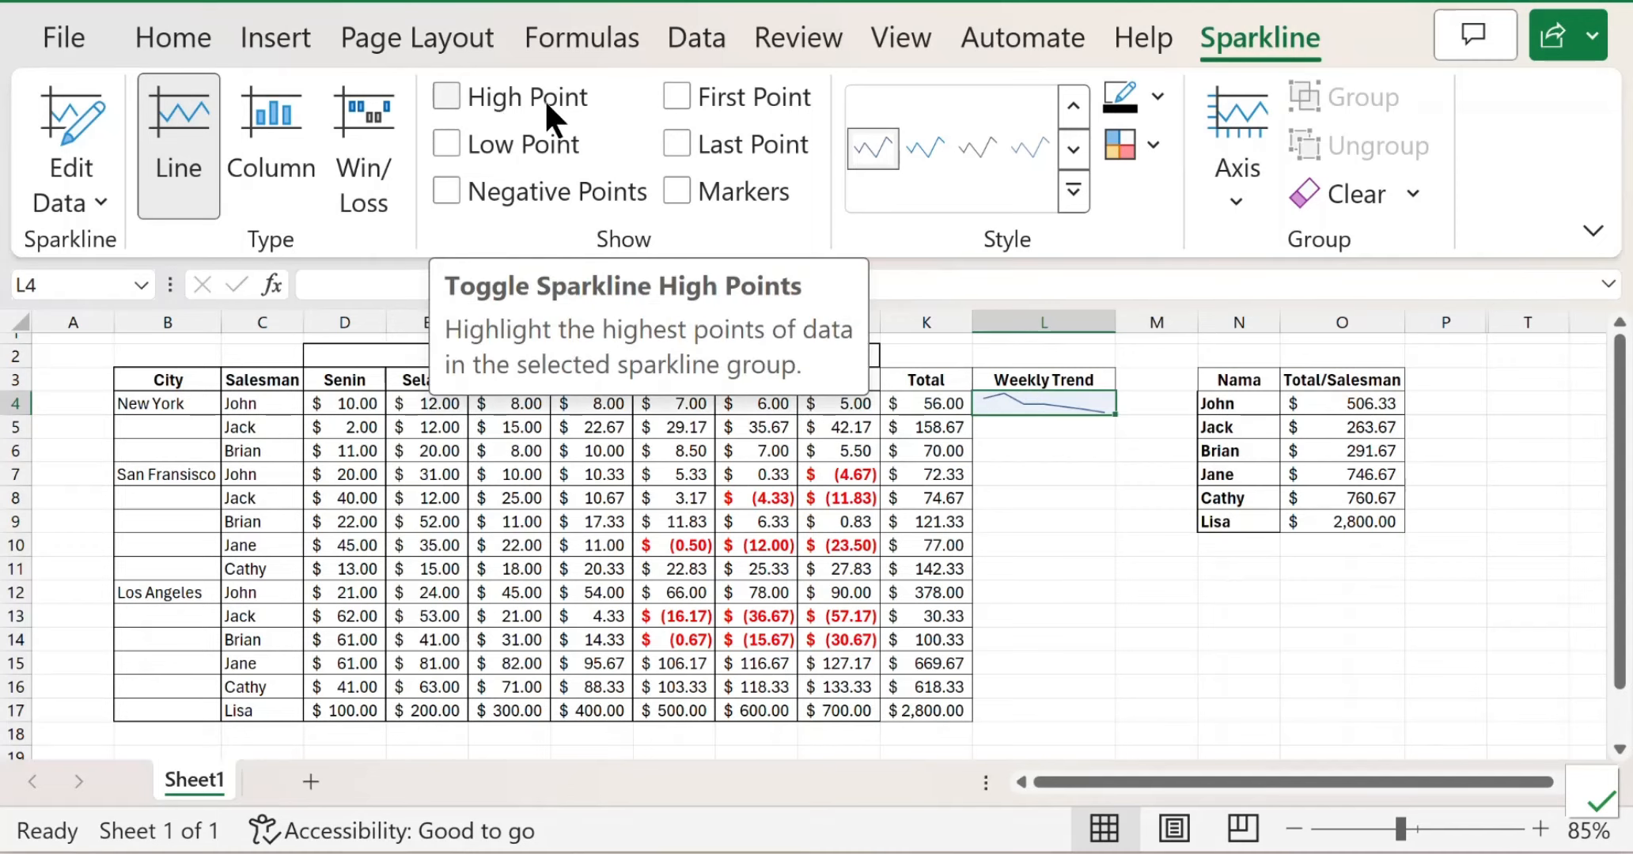
# Step: Show the high and low points on the L4 sparkline and choose the blue line style with red points
pyautogui.click(447, 95)
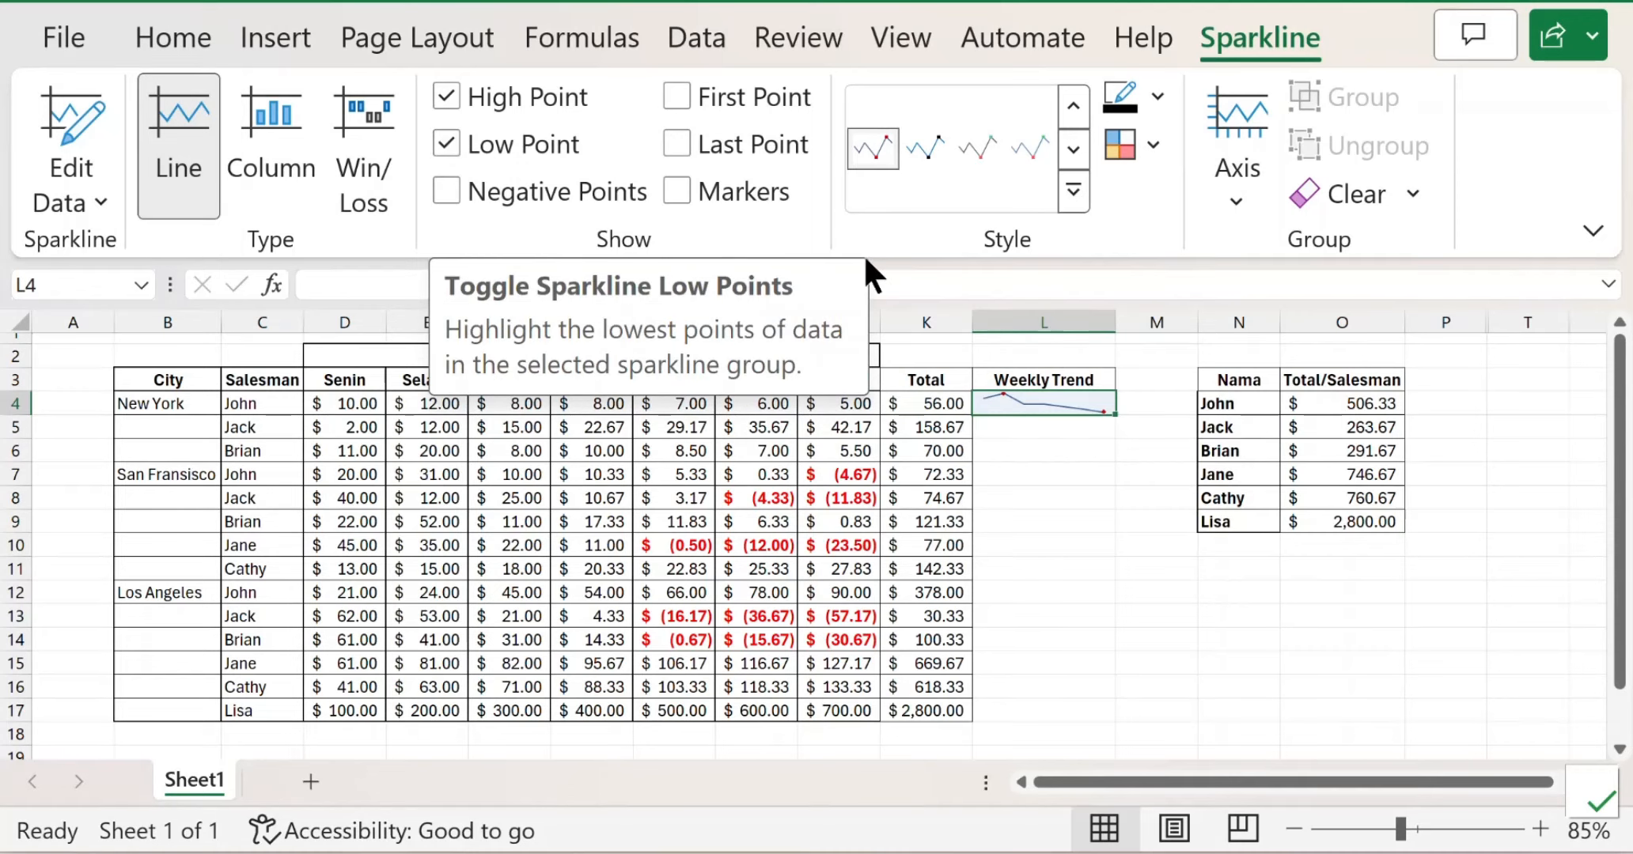
pyautogui.click(1069, 187)
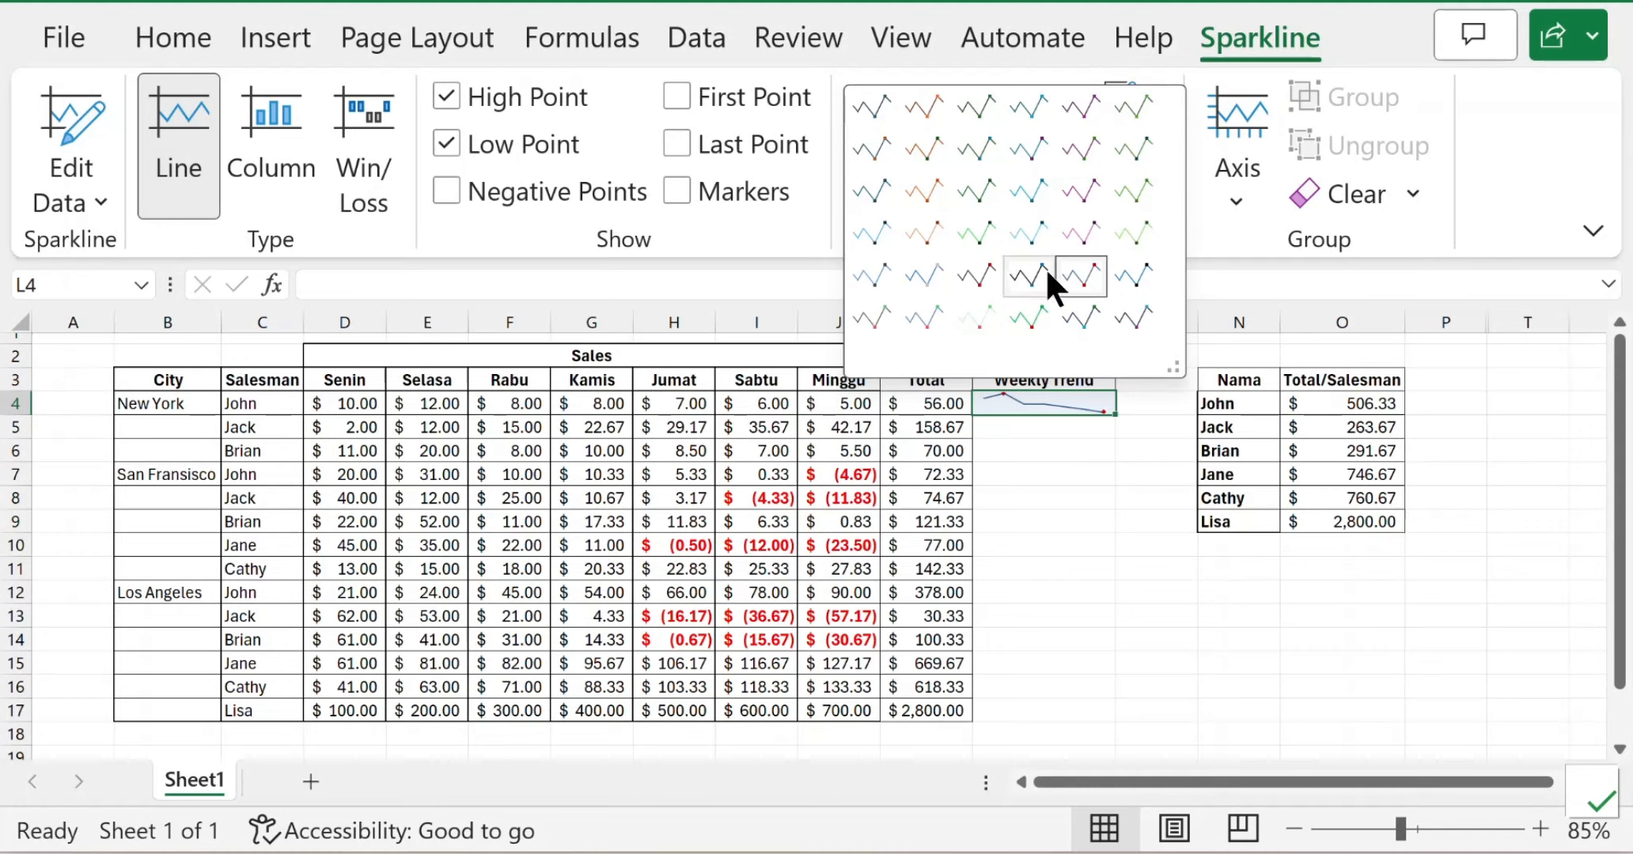
pyautogui.click(1082, 273)
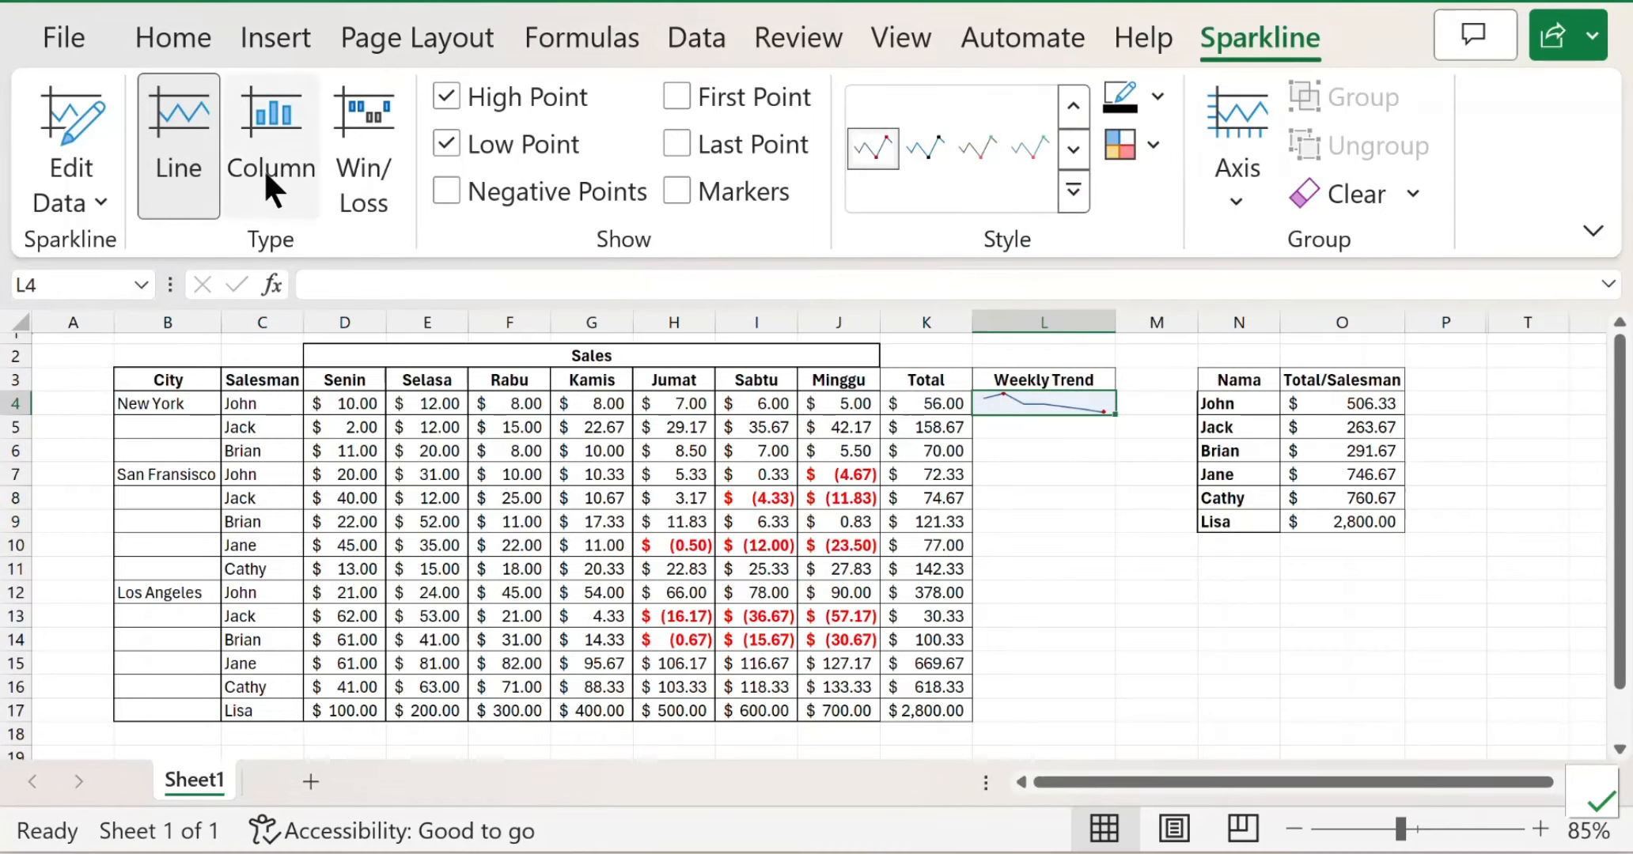
# Step: Change the L4 sparkline to the Column type and apply Red, Sparkline Style Dark #5
pyautogui.click(275, 114)
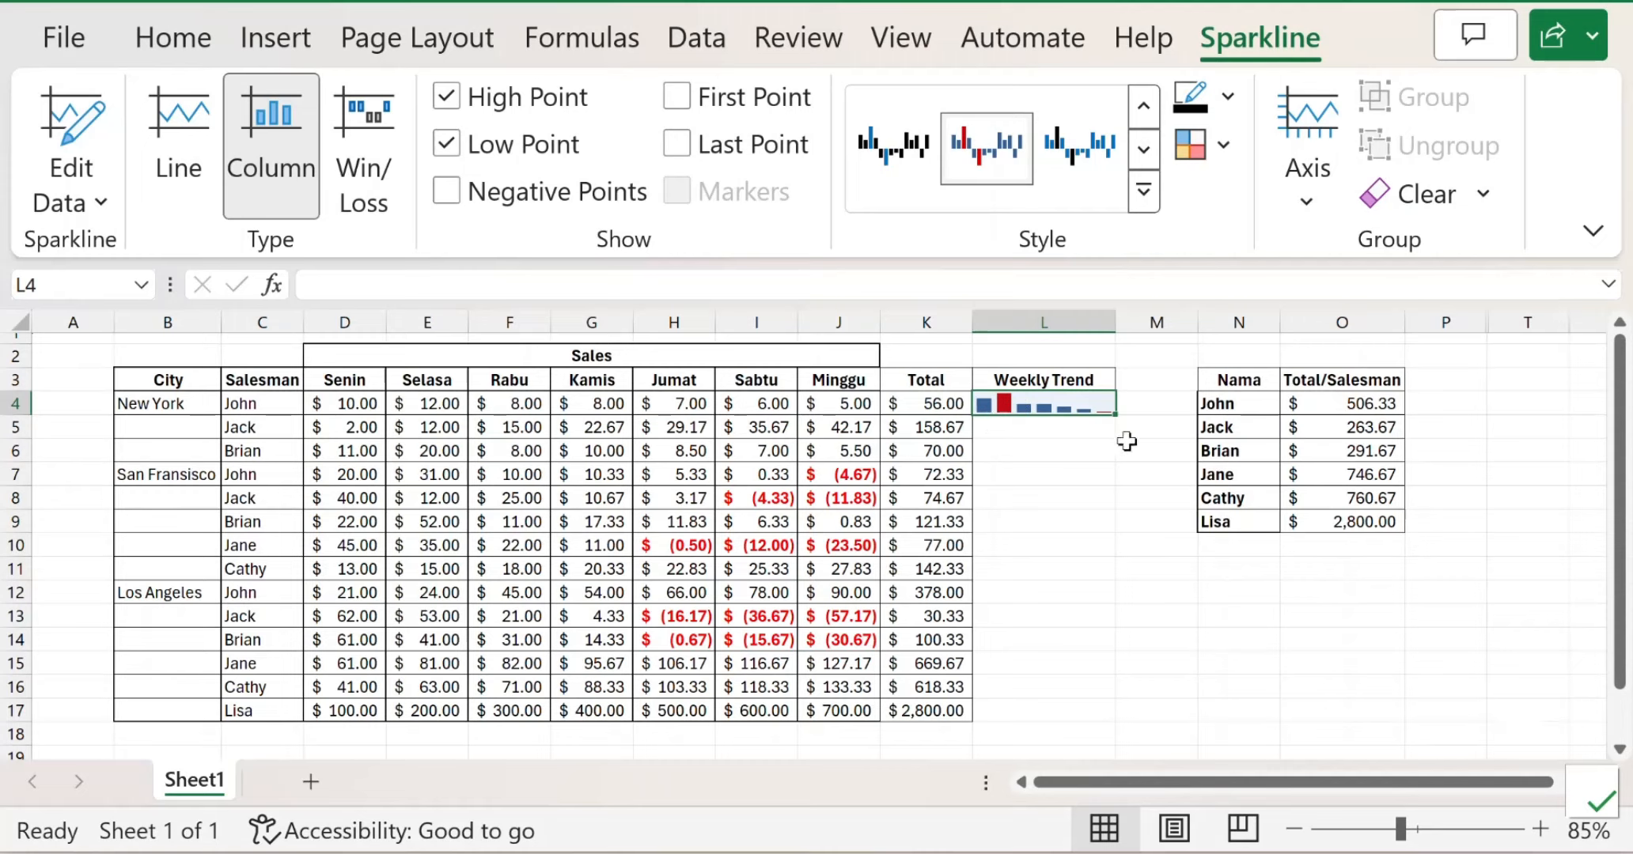
pyautogui.click(1141, 190)
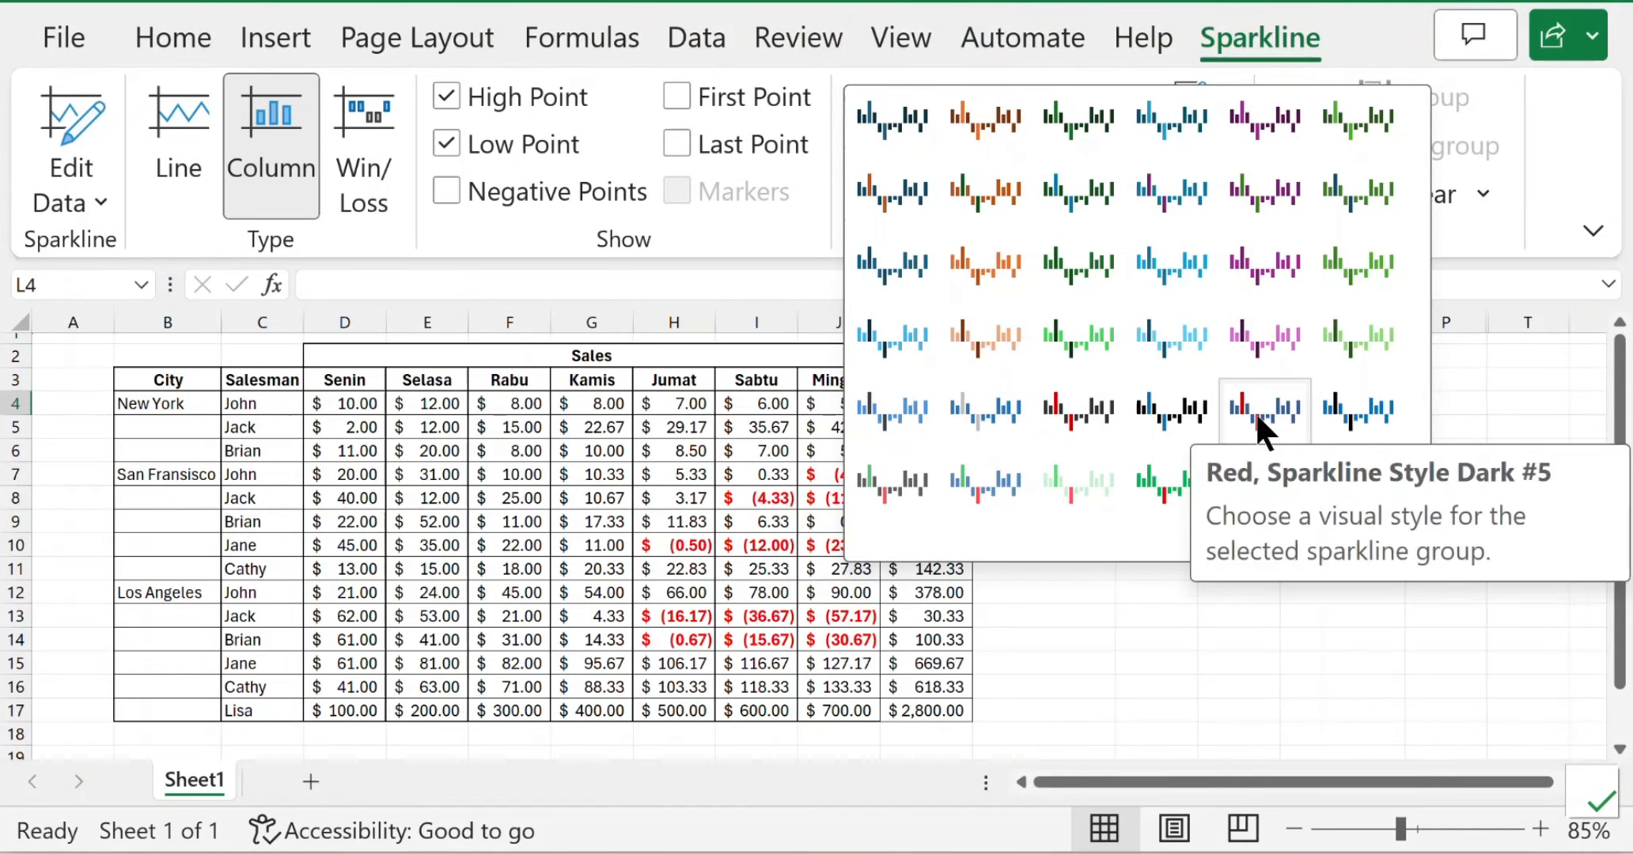
pyautogui.click(1170, 340)
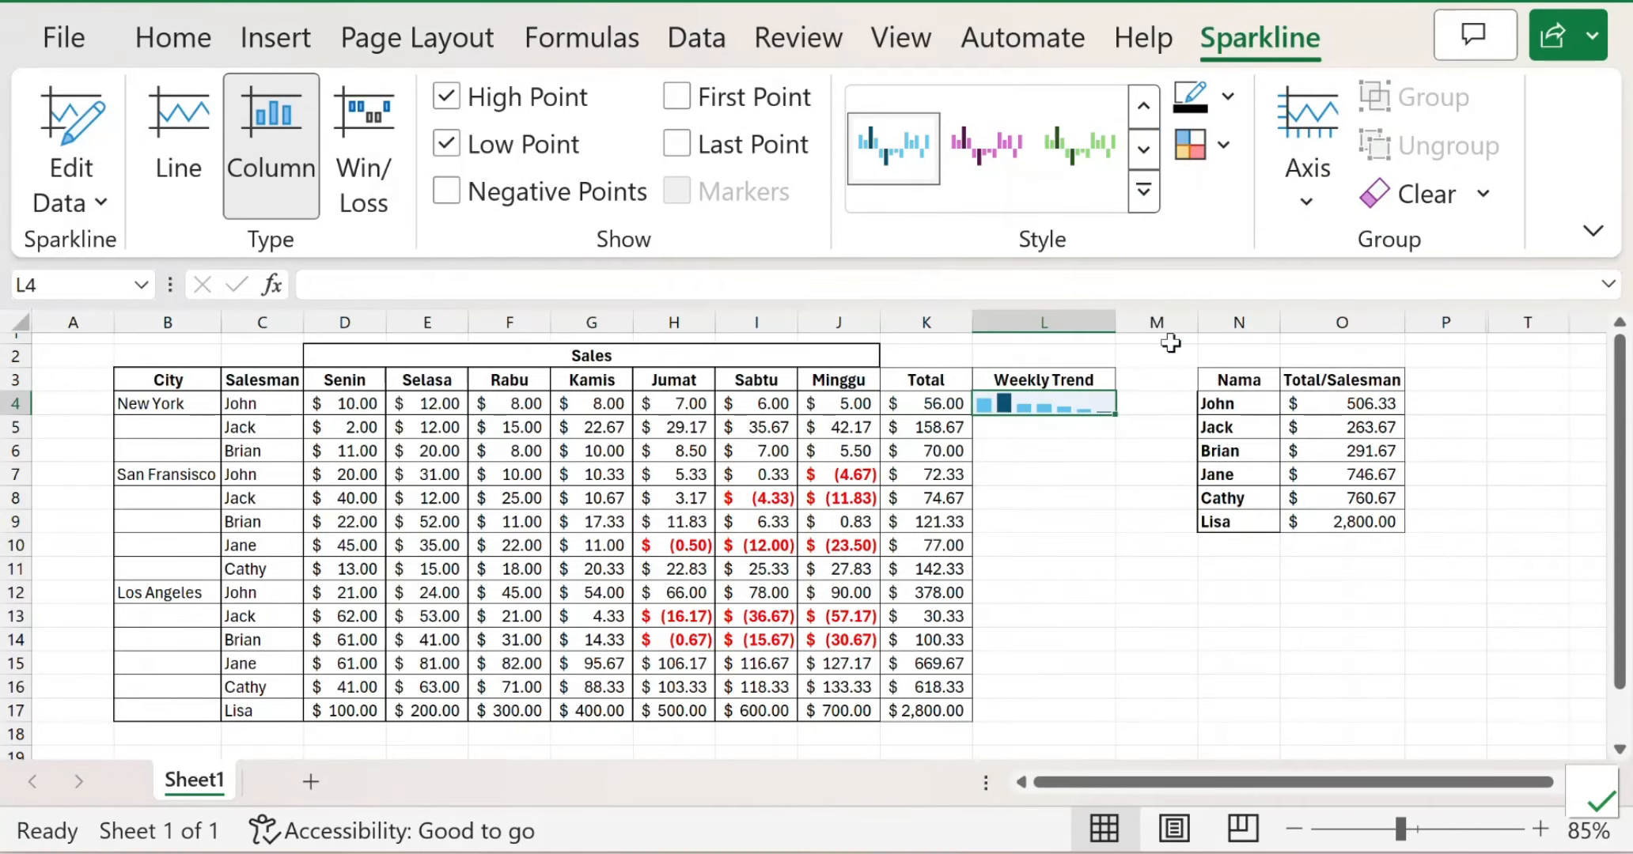
pyautogui.click(1149, 200)
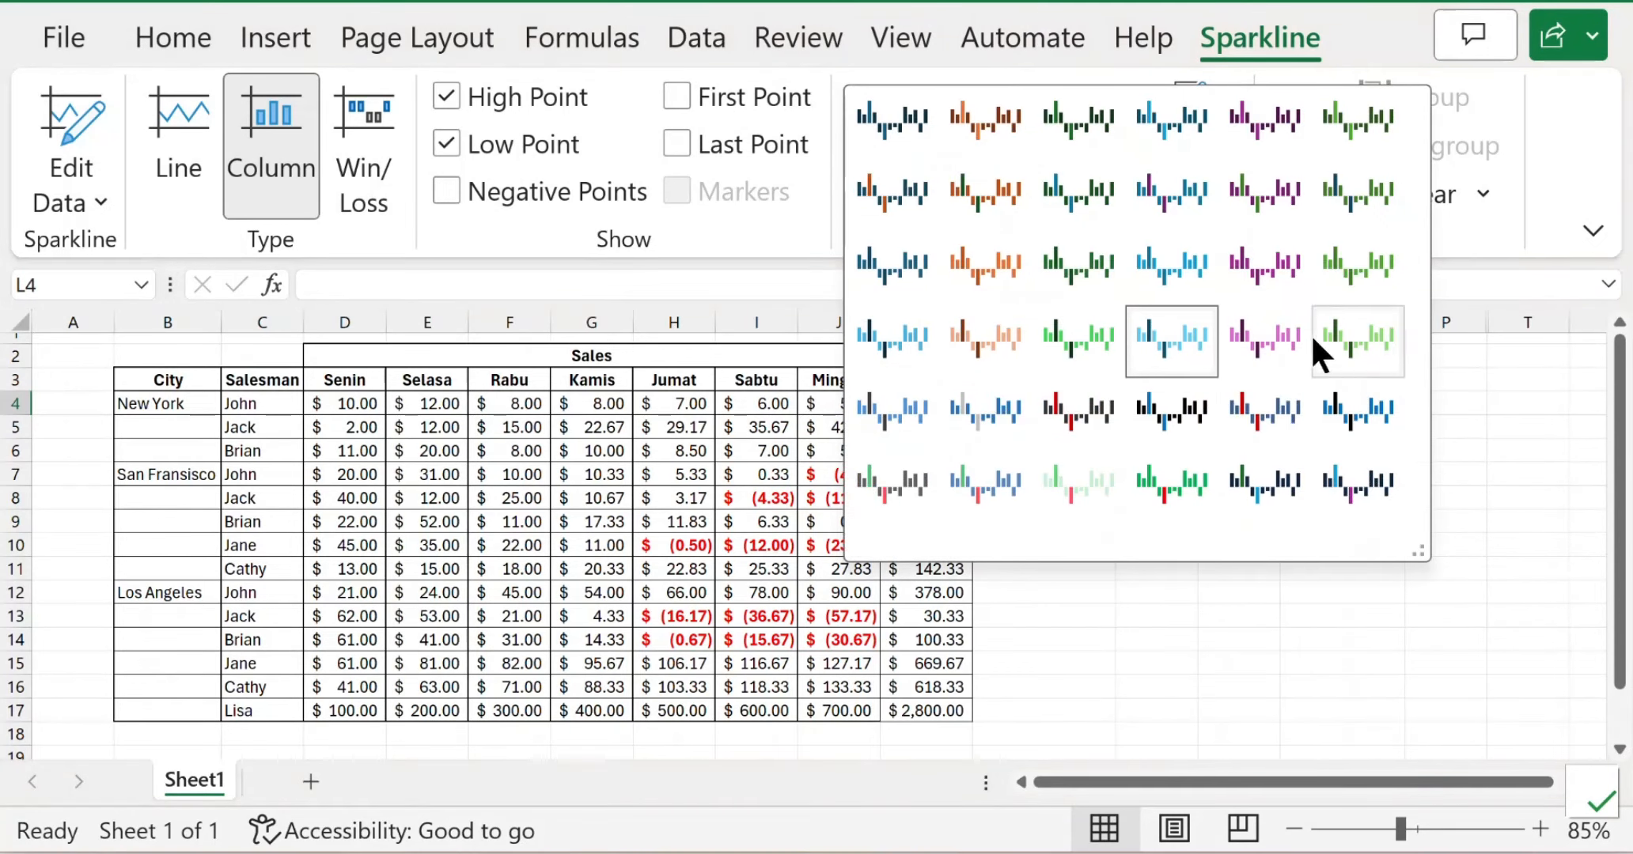
pyautogui.click(1270, 427)
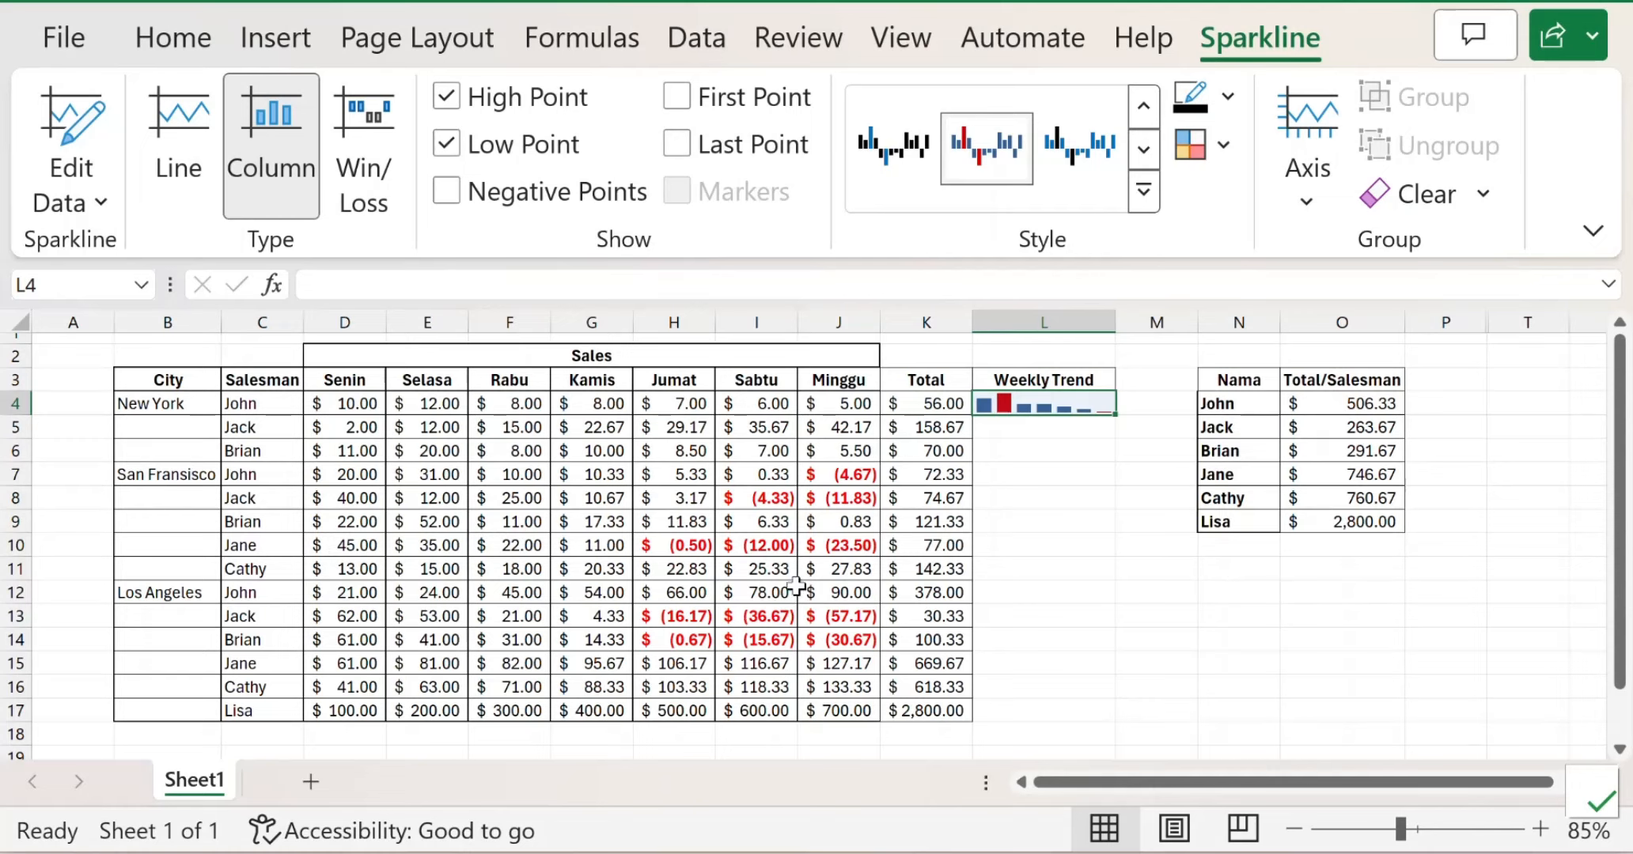
pyautogui.click(1001, 550)
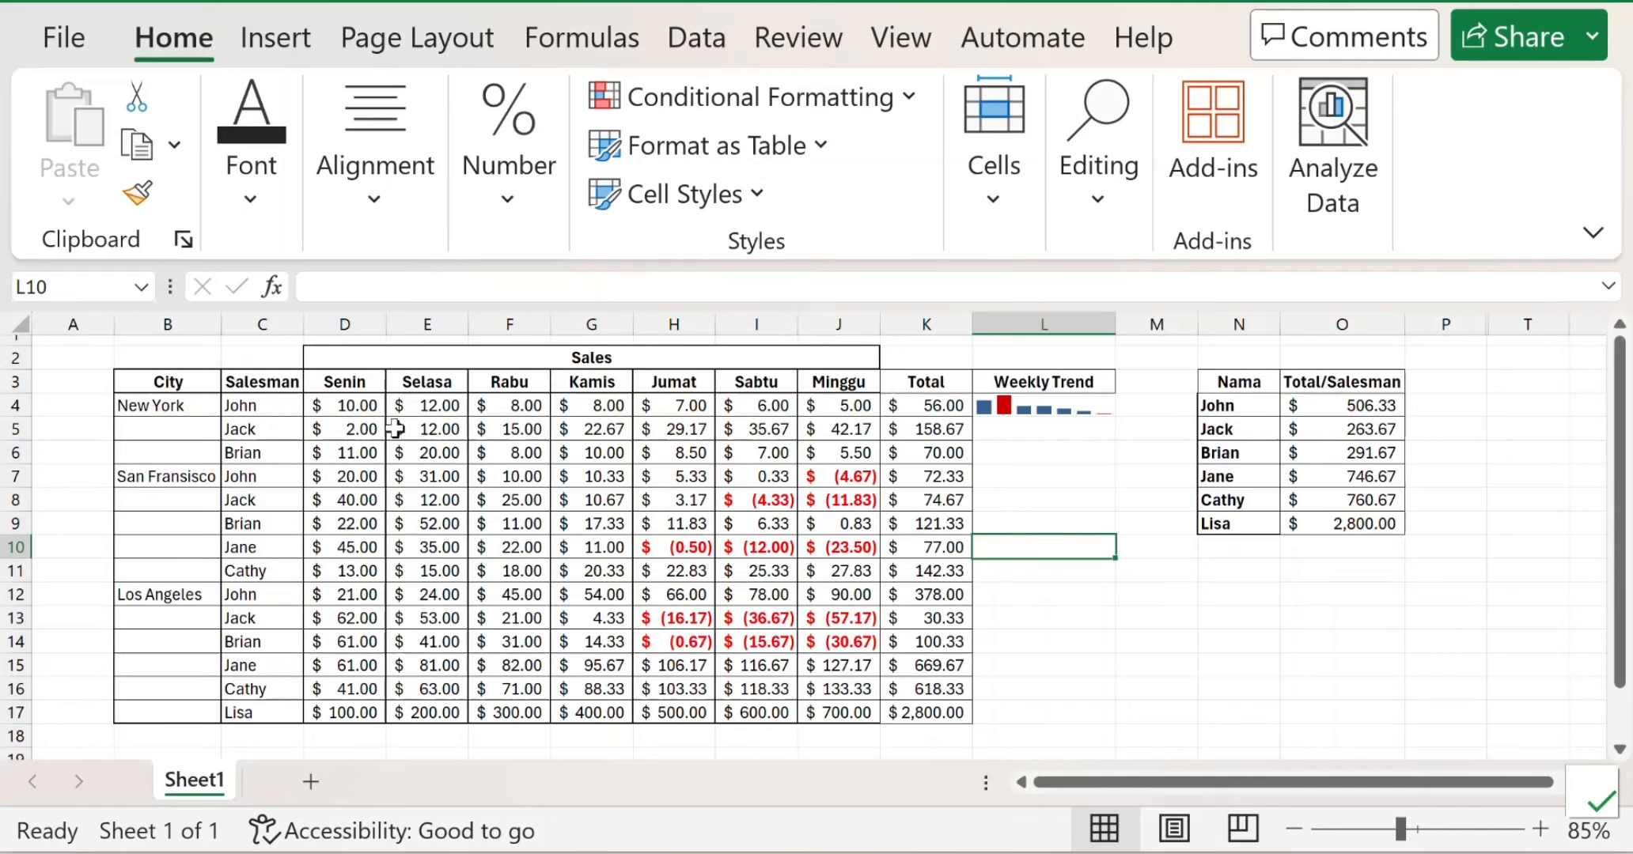
pyautogui.moveTo(850, 401); pyautogui.dragTo(364, 453)
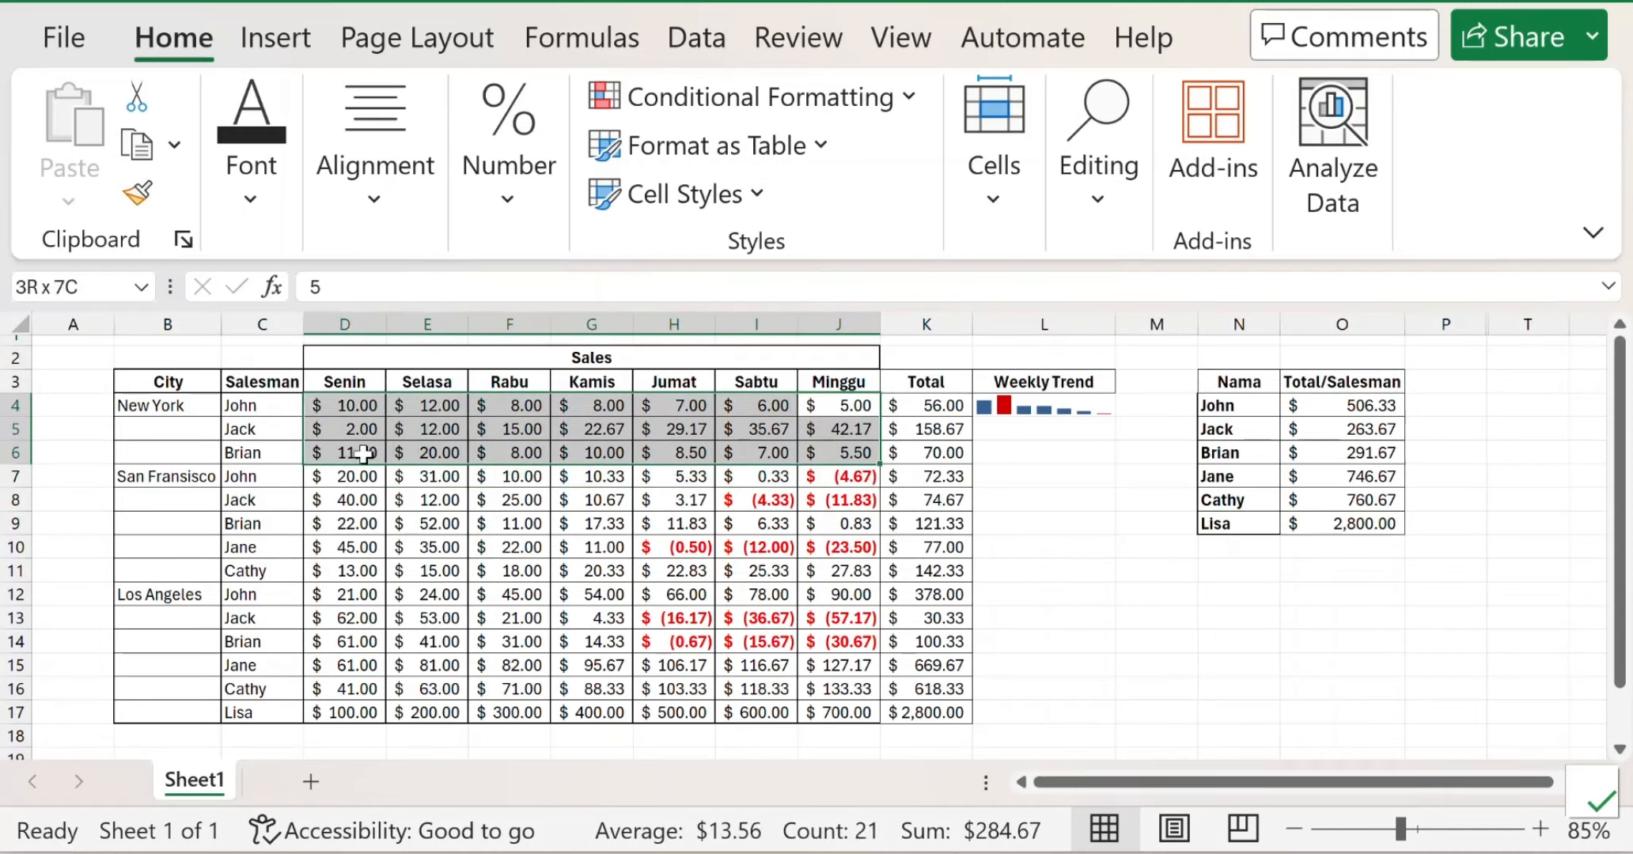
pyautogui.click(1012, 506)
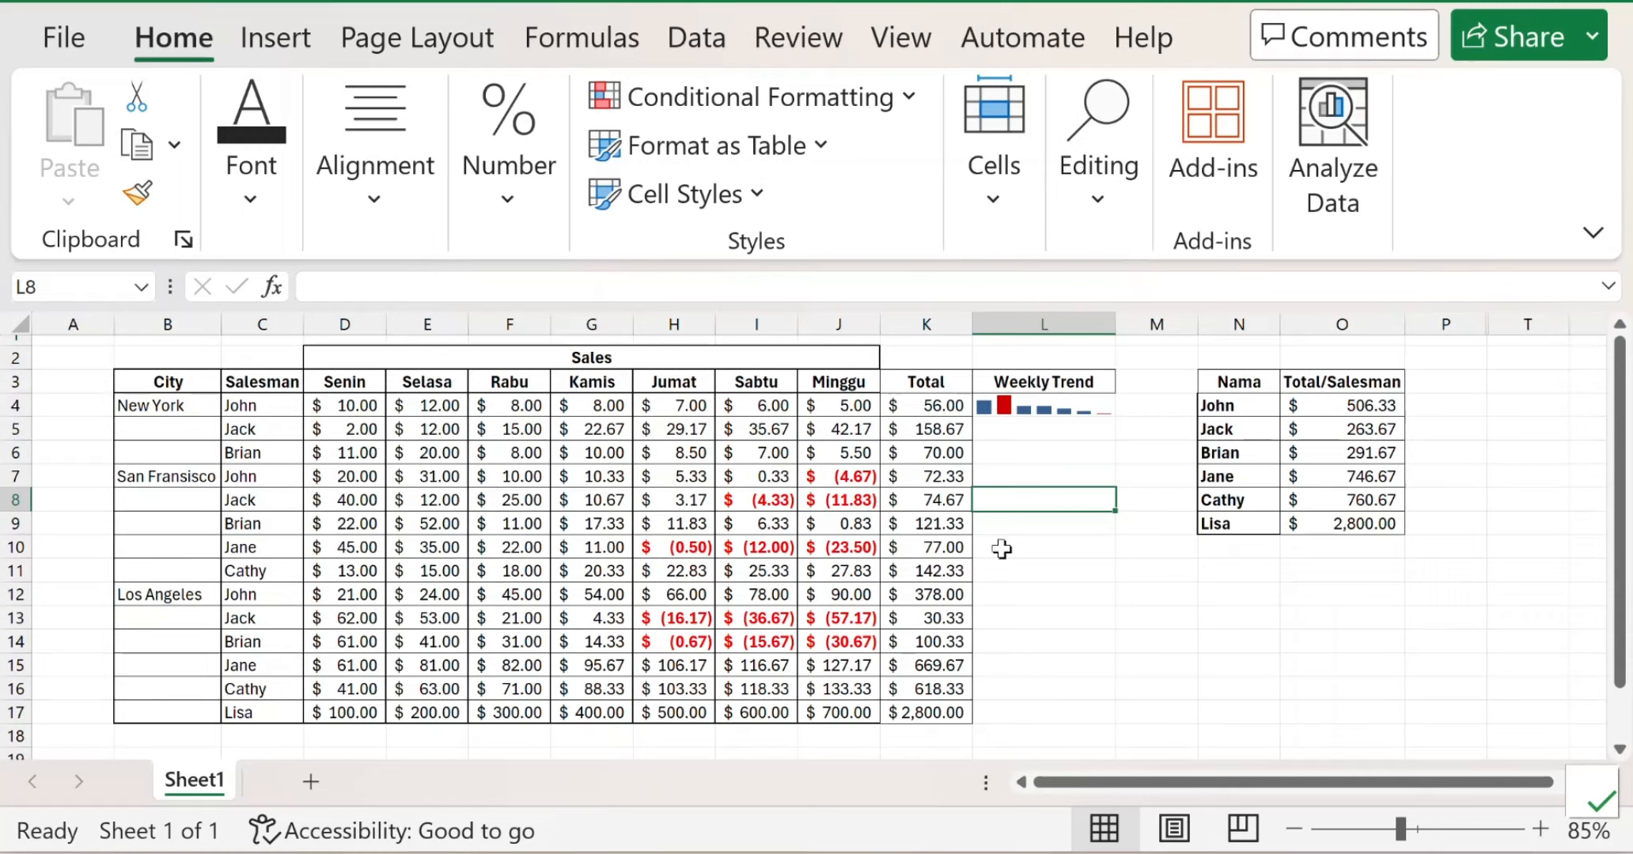
# Step: Insert a Win/Loss sparkline in L7 using the data range D7:J7
pyautogui.click(1011, 480)
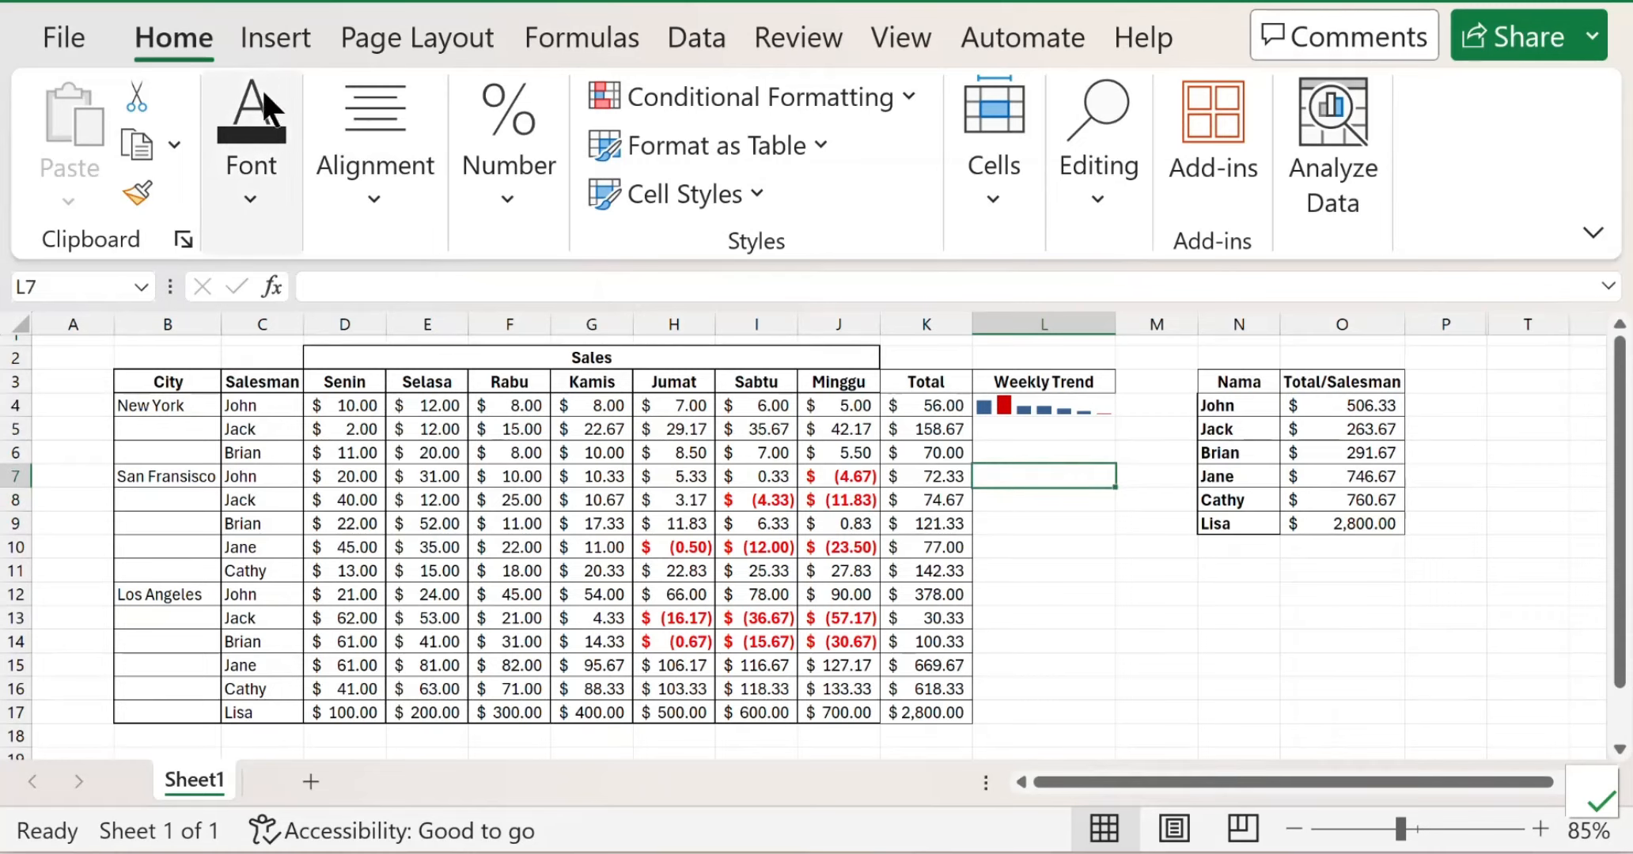
pyautogui.click(290, 37)
pyautogui.click(1123, 168)
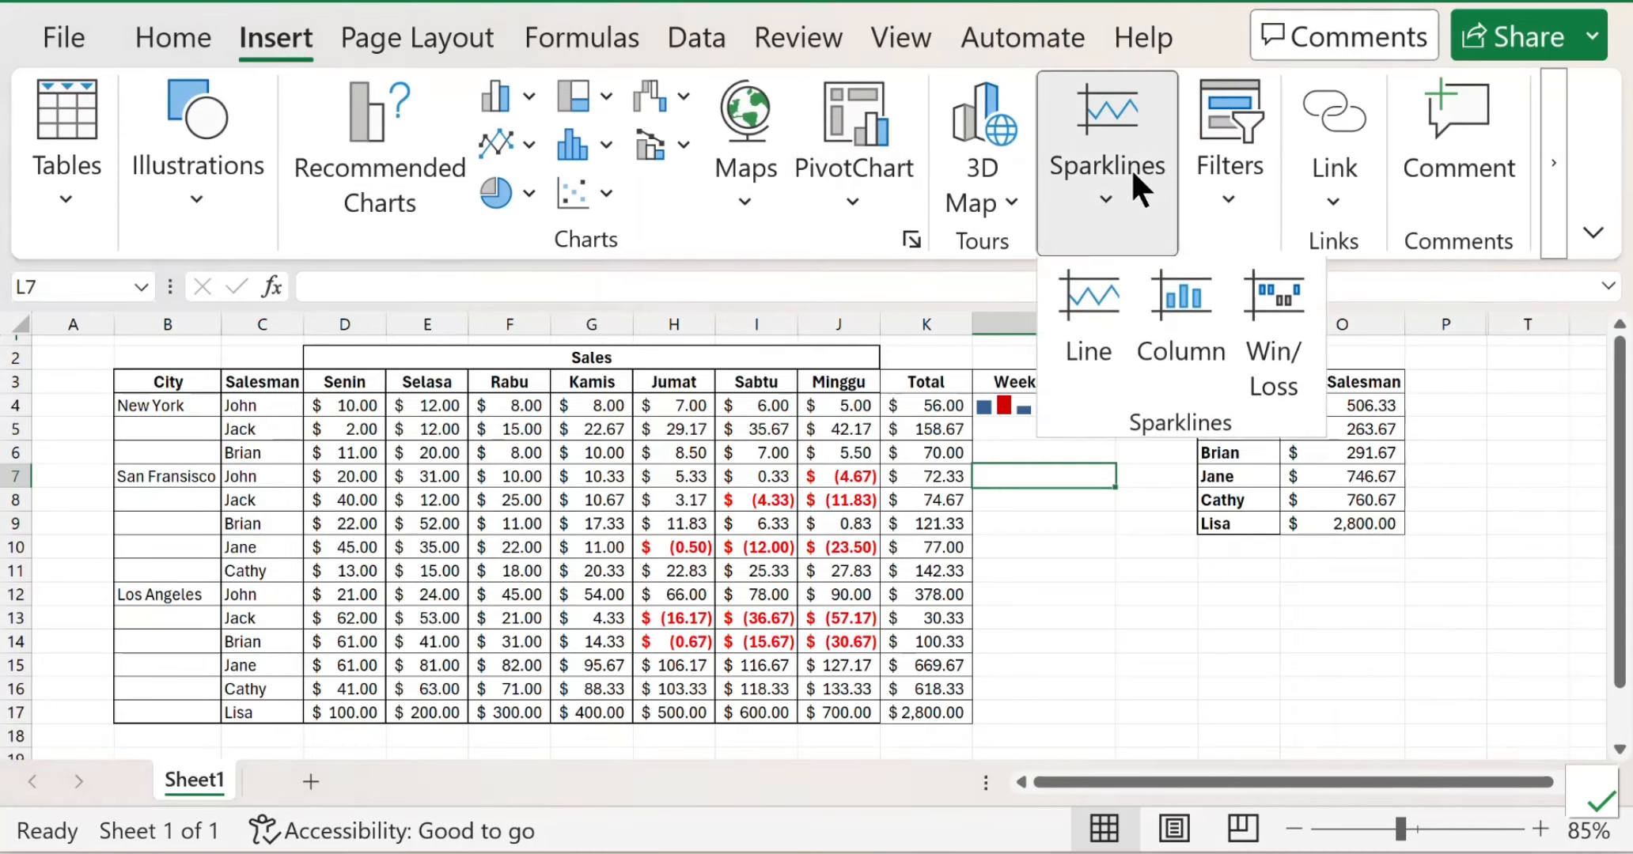
pyautogui.click(1263, 309)
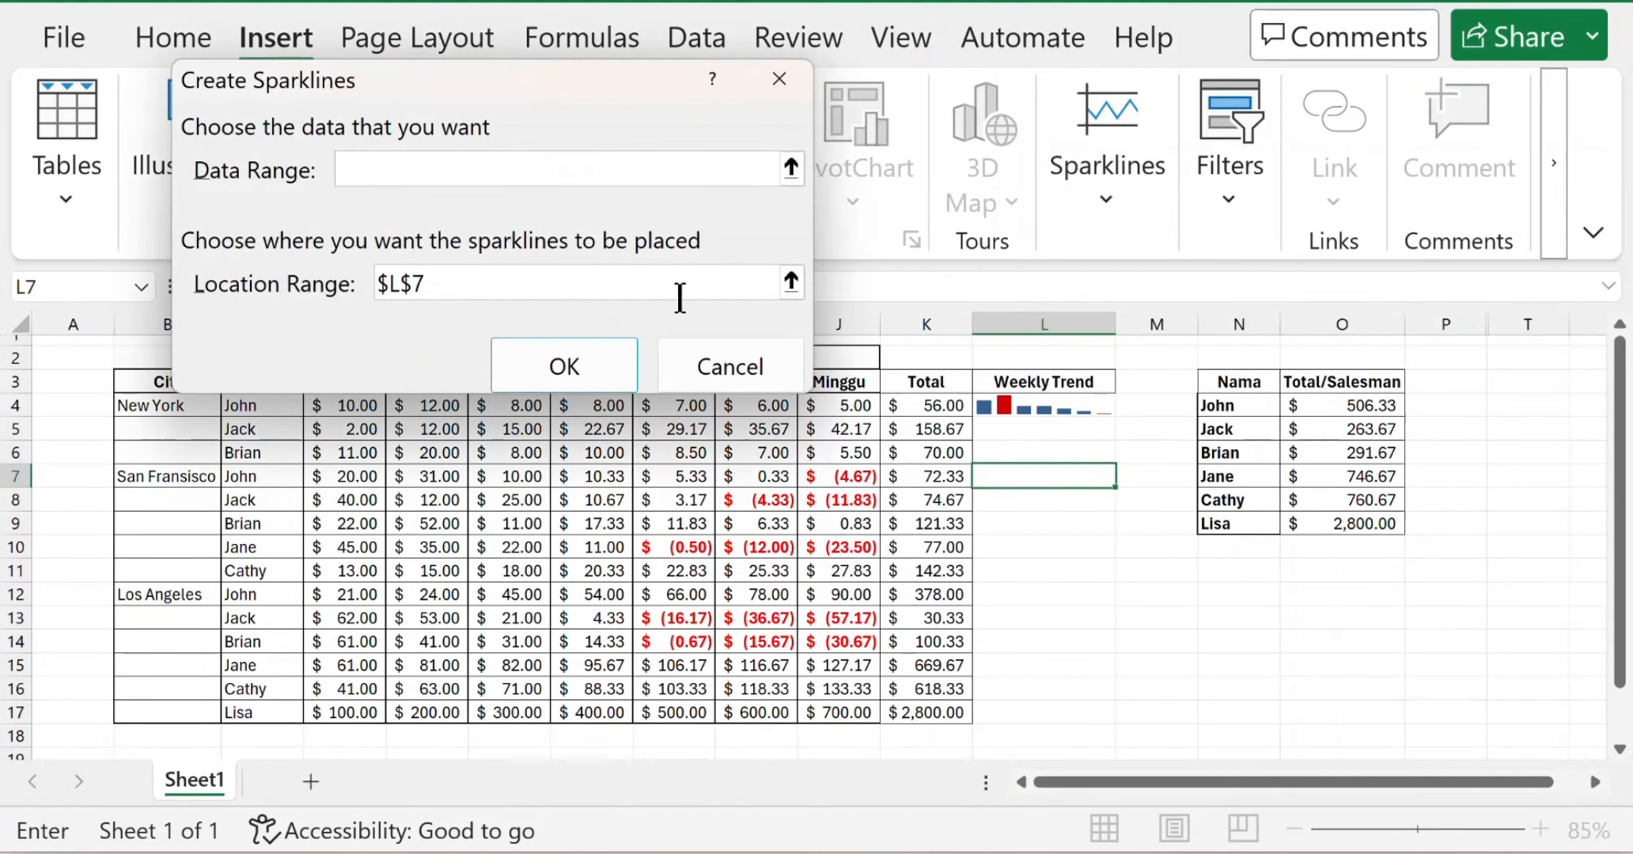
pyautogui.click(789, 169)
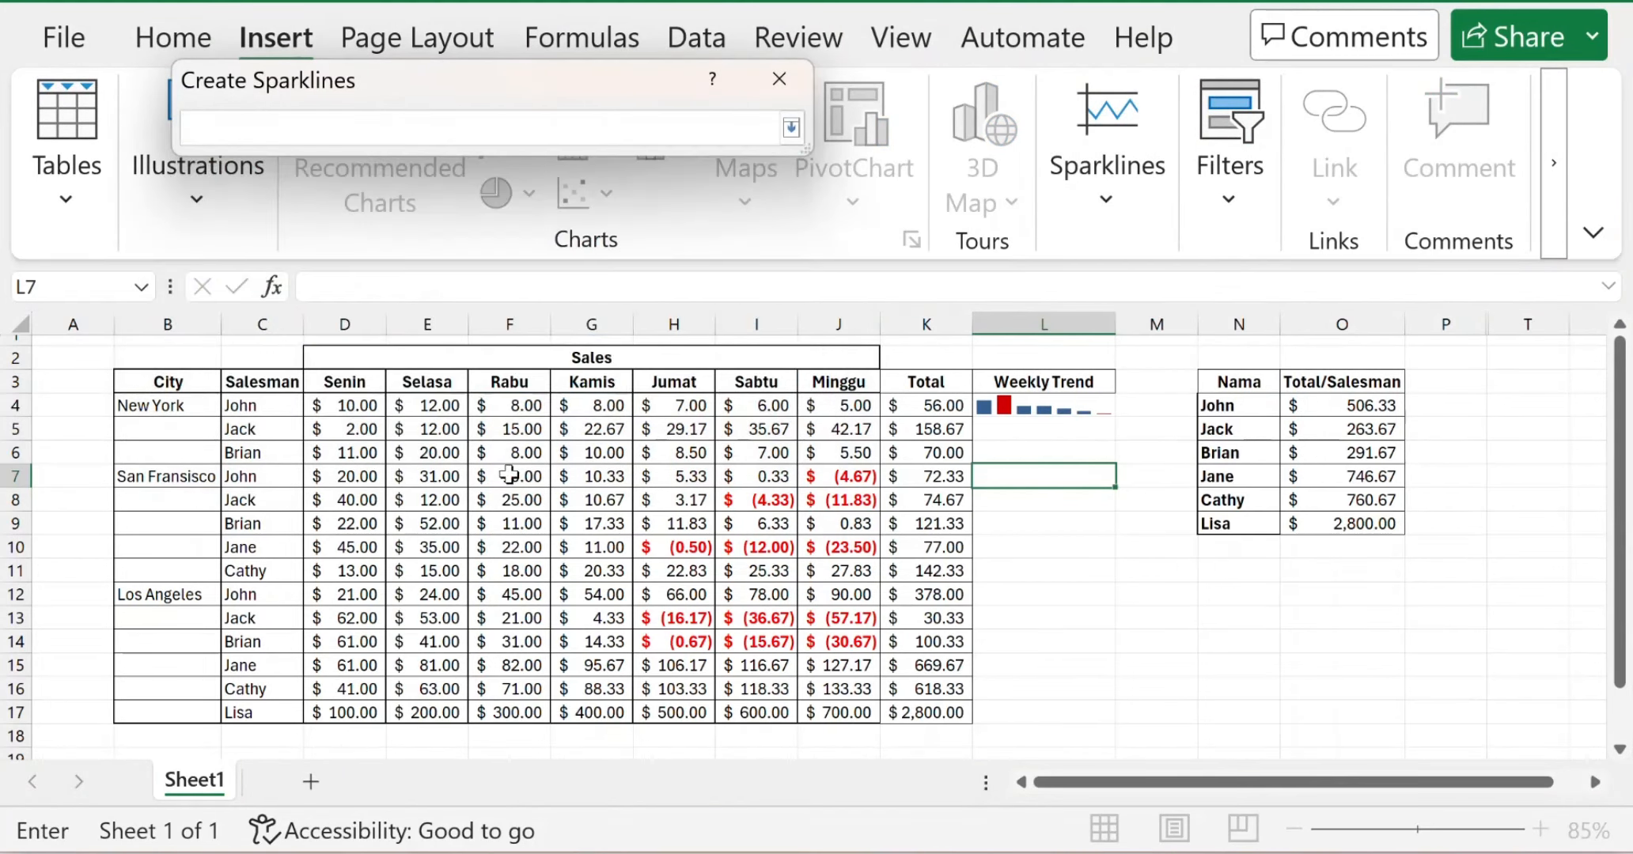
pyautogui.moveTo(358, 473); pyautogui.dragTo(857, 477)
pyautogui.press('Return')
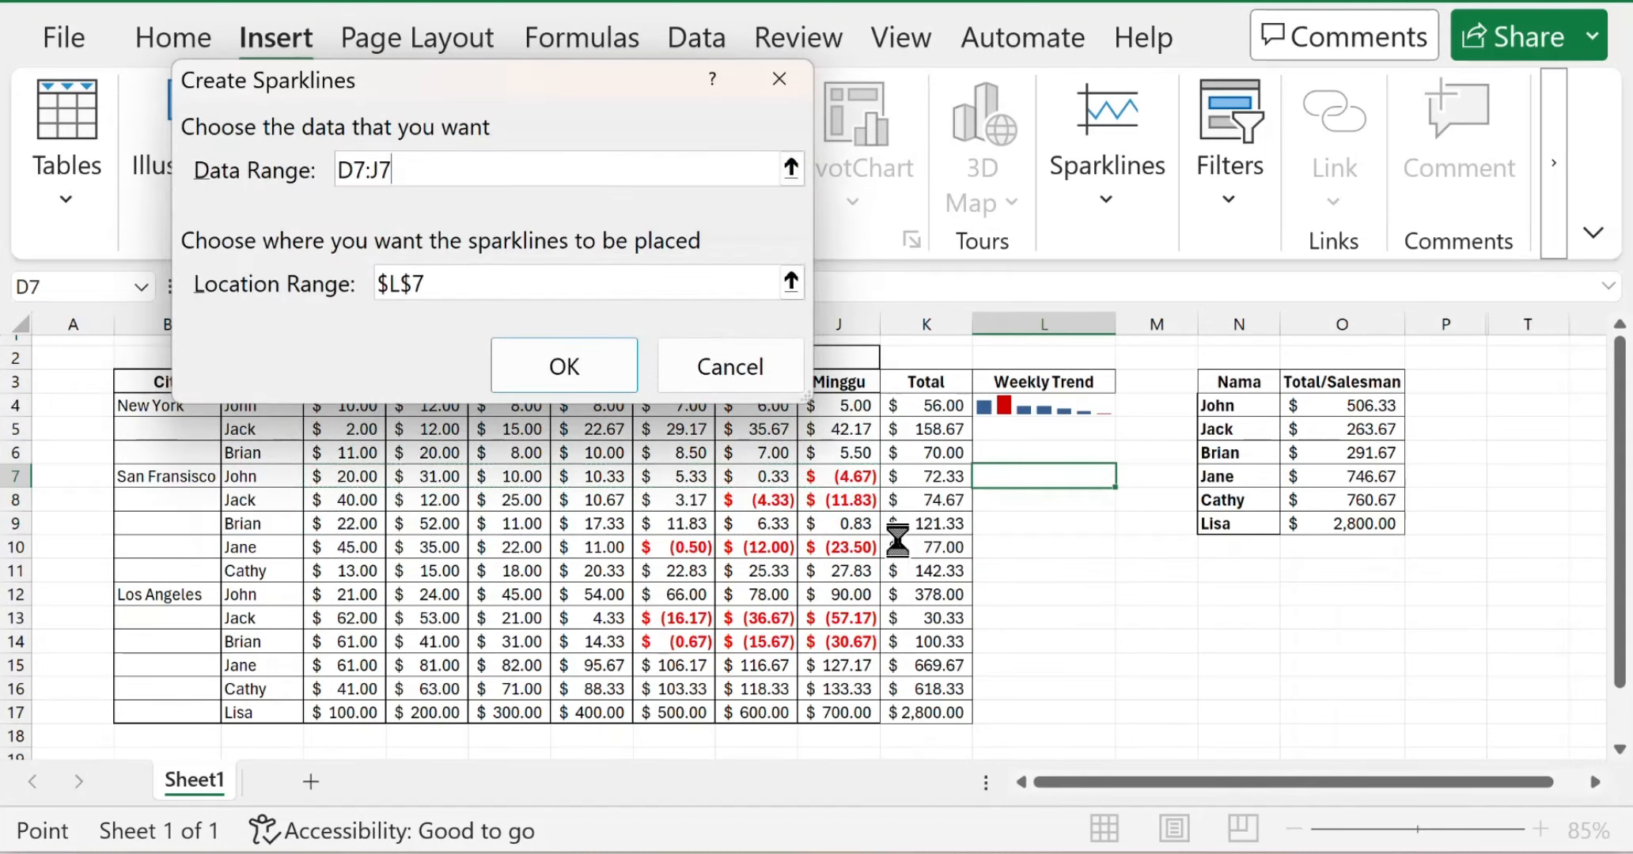
pyautogui.press('Return')
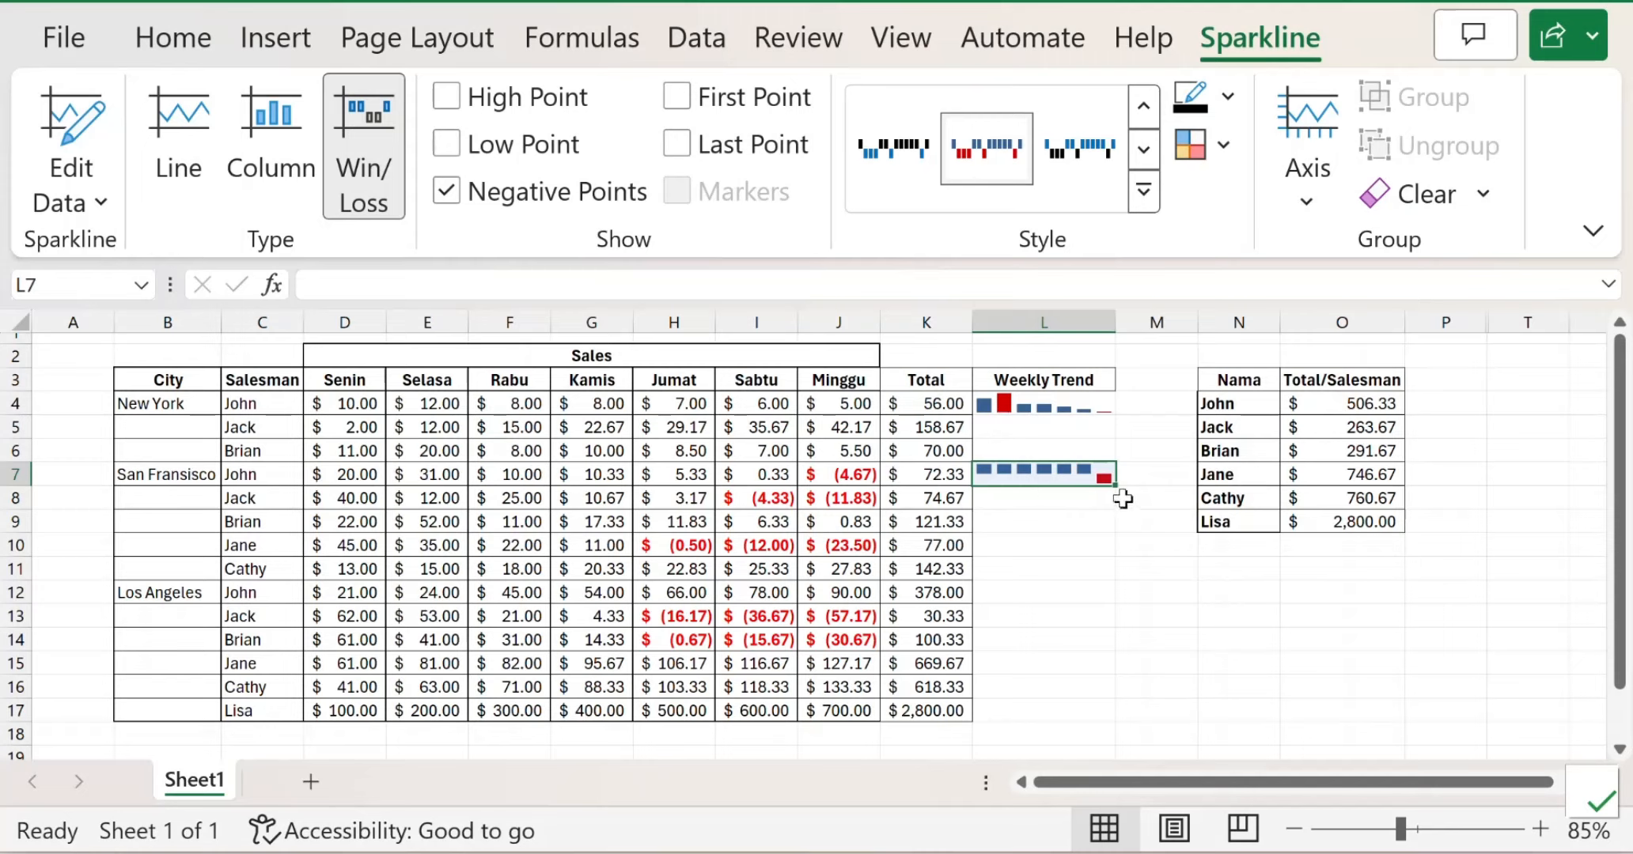
# Step: Copy the L7 Win/Loss sparkline down to L8 and insert a Win/Loss sparkline in L10 from the data range D10:J10
pyautogui.moveTo(1119, 492); pyautogui.dragTo(1099, 506)
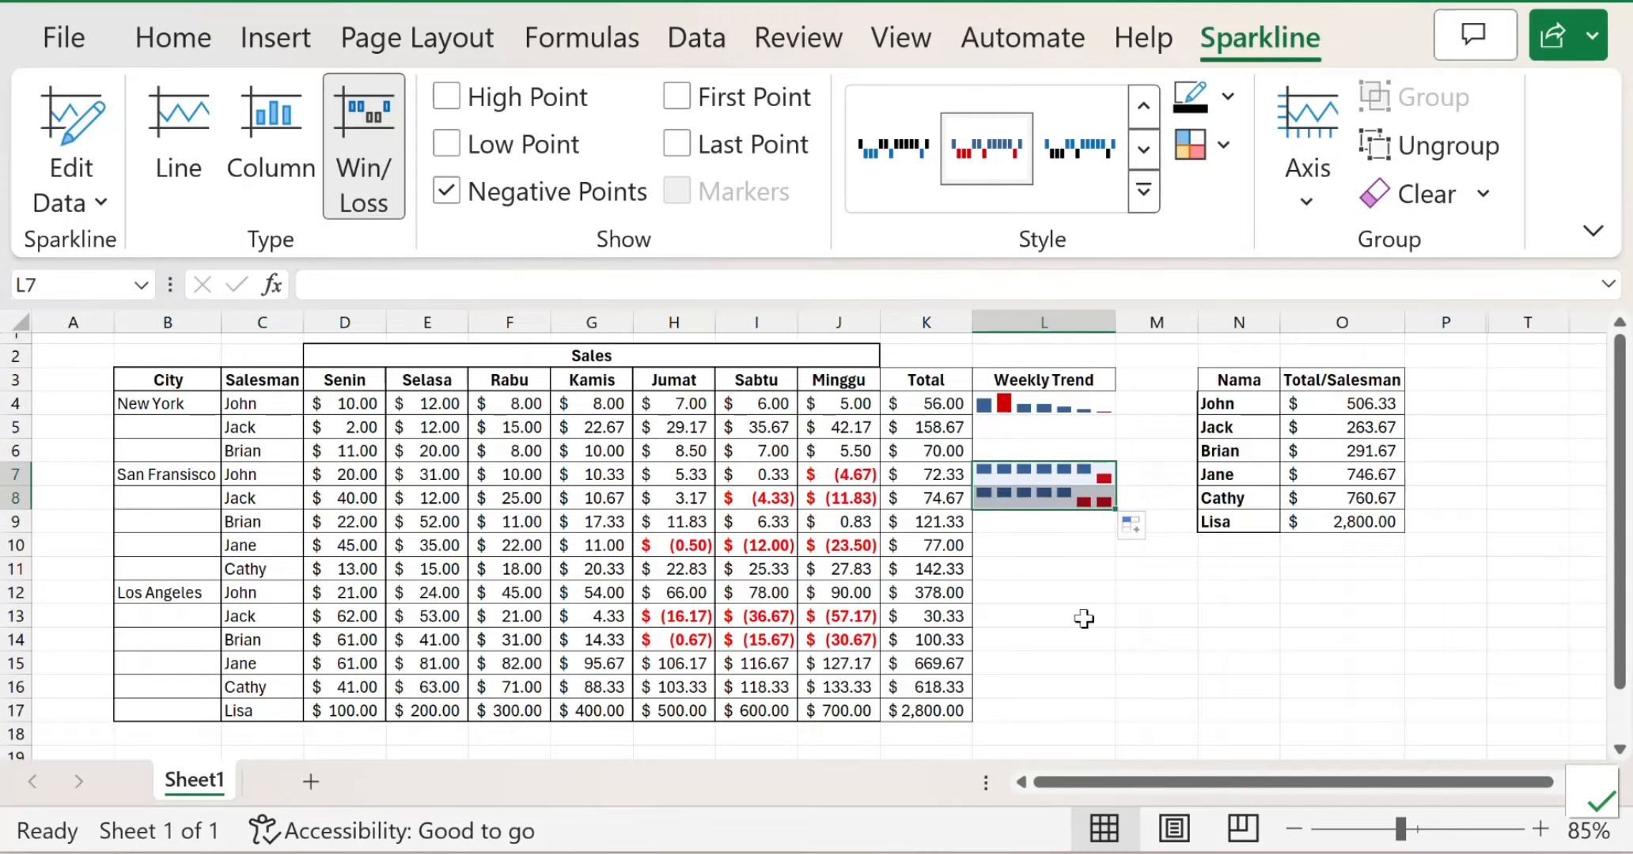
pyautogui.click(1029, 546)
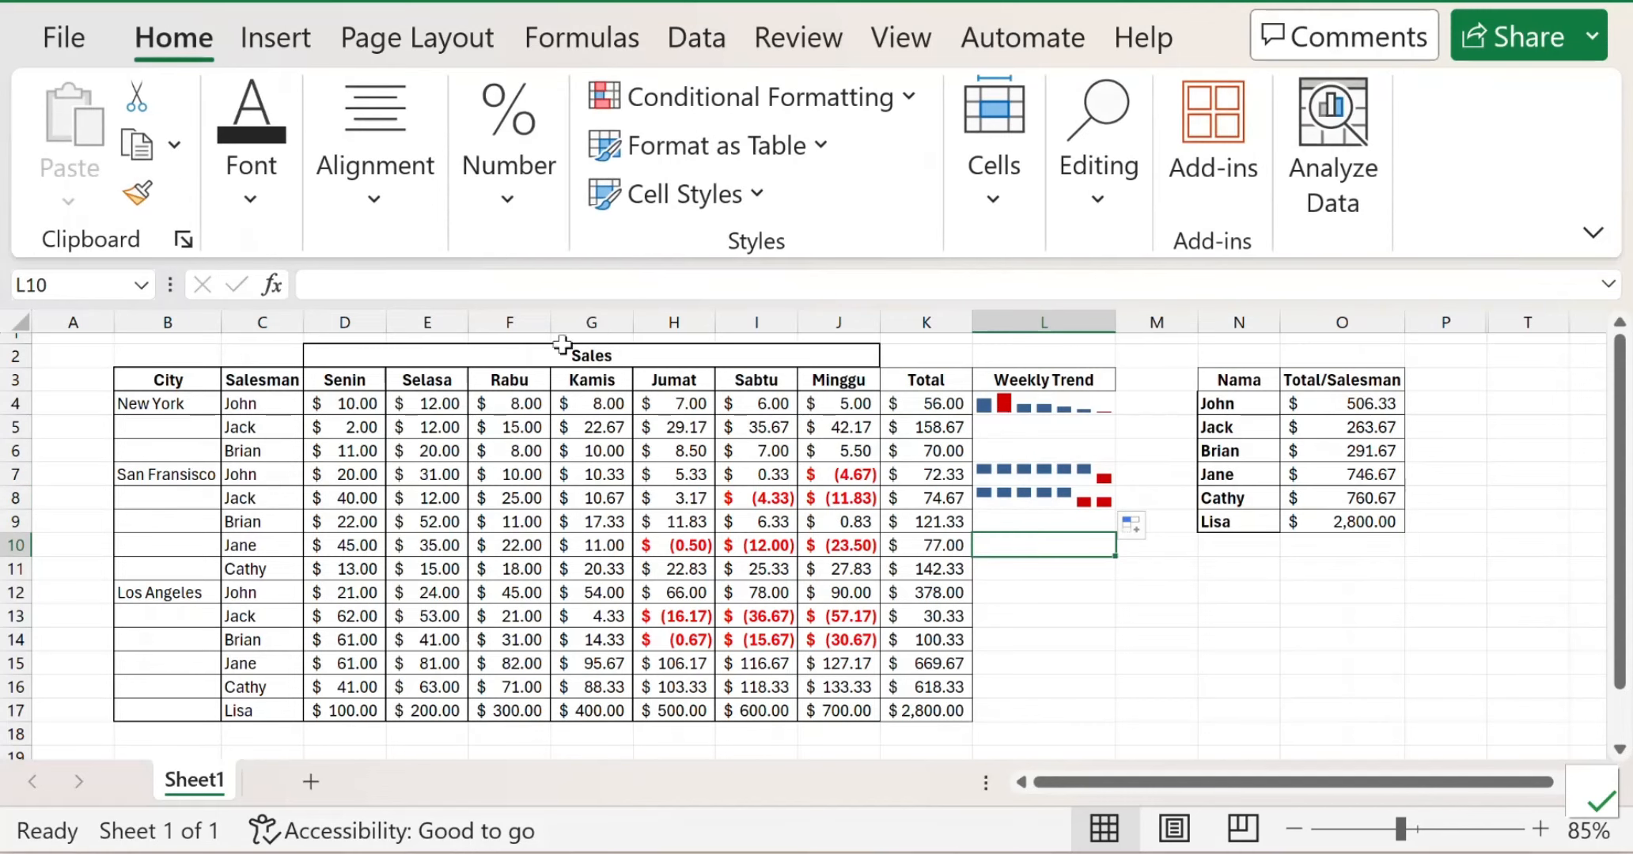
pyautogui.click(312, 39)
pyautogui.click(1105, 172)
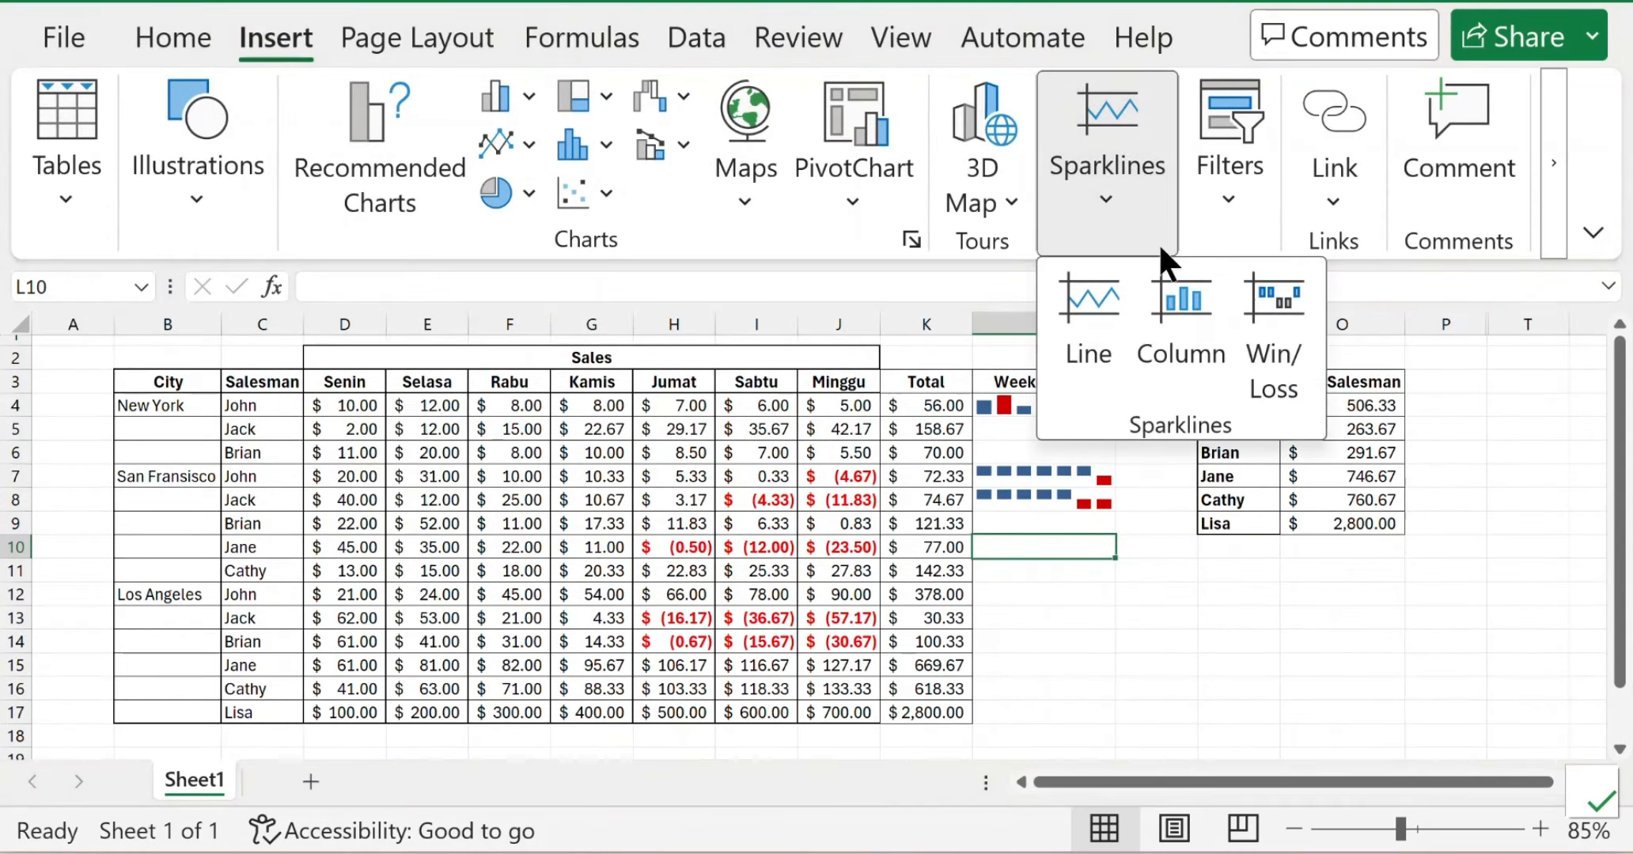
pyautogui.click(1275, 317)
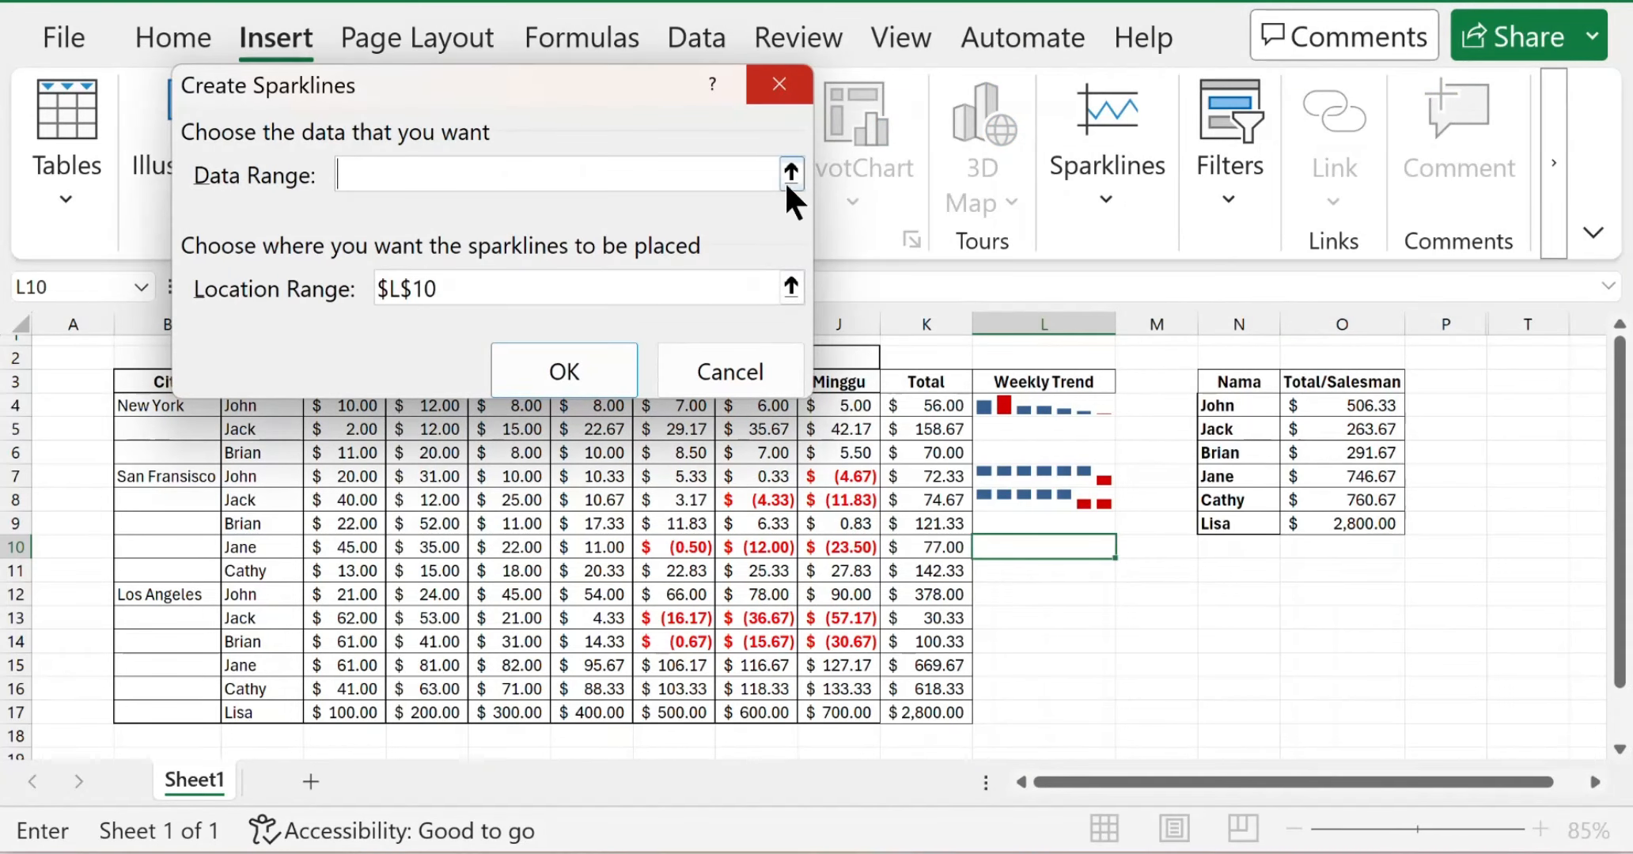
pyautogui.click(790, 173)
pyautogui.moveTo(360, 543); pyautogui.dragTo(866, 556)
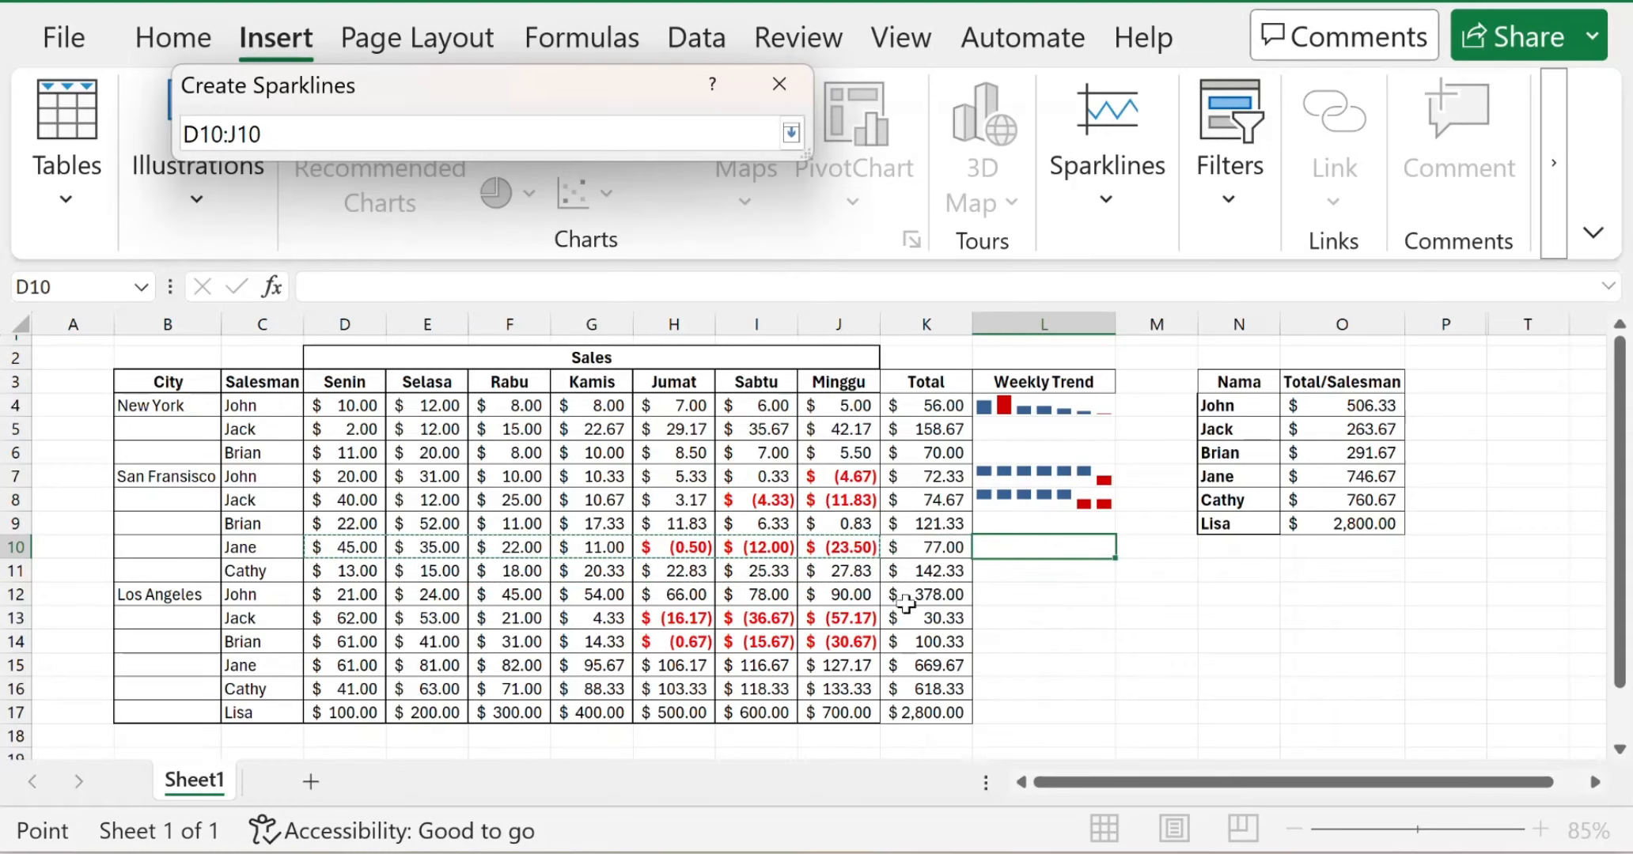
pyautogui.press('Return')
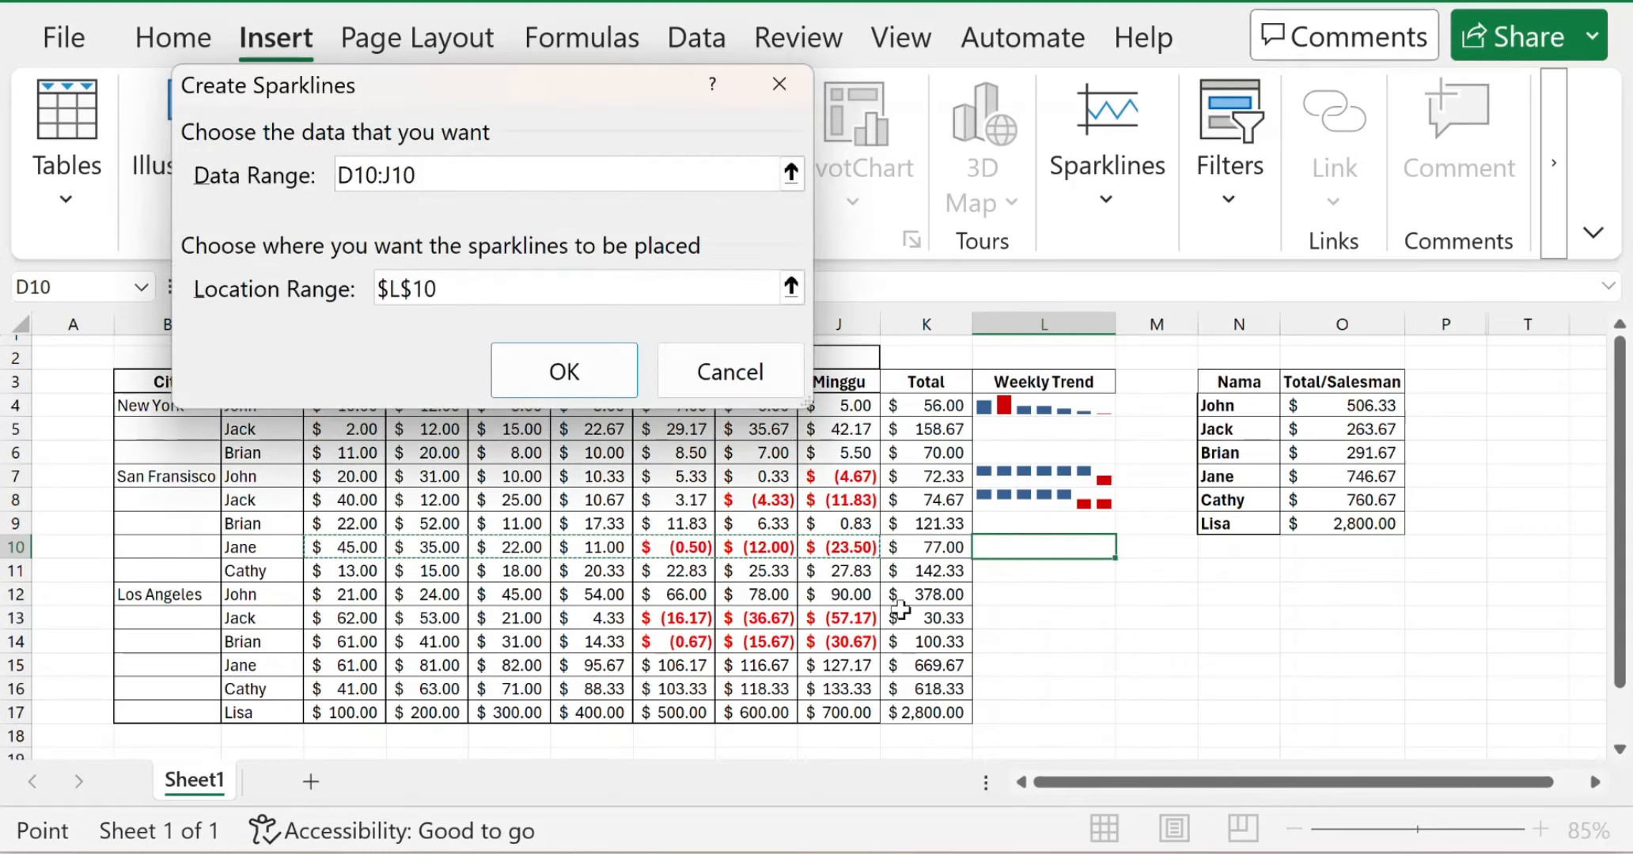
pyautogui.press('Return')
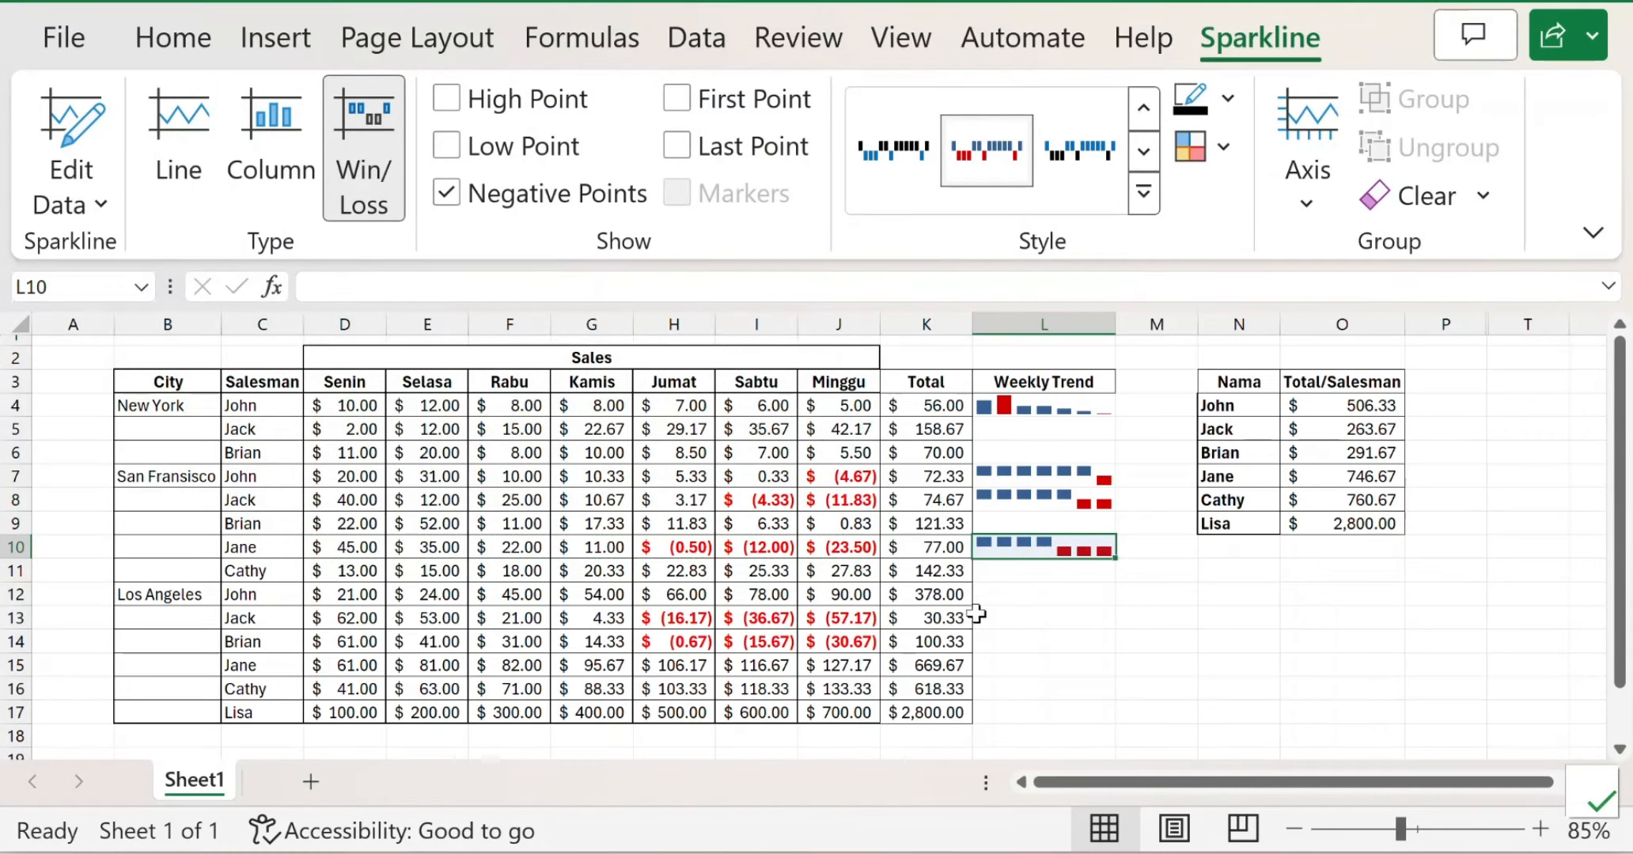
# Step: Insert a Win/Loss sparkline in L13 using the data range D13:J13 and copy it down to L14
pyautogui.click(1015, 621)
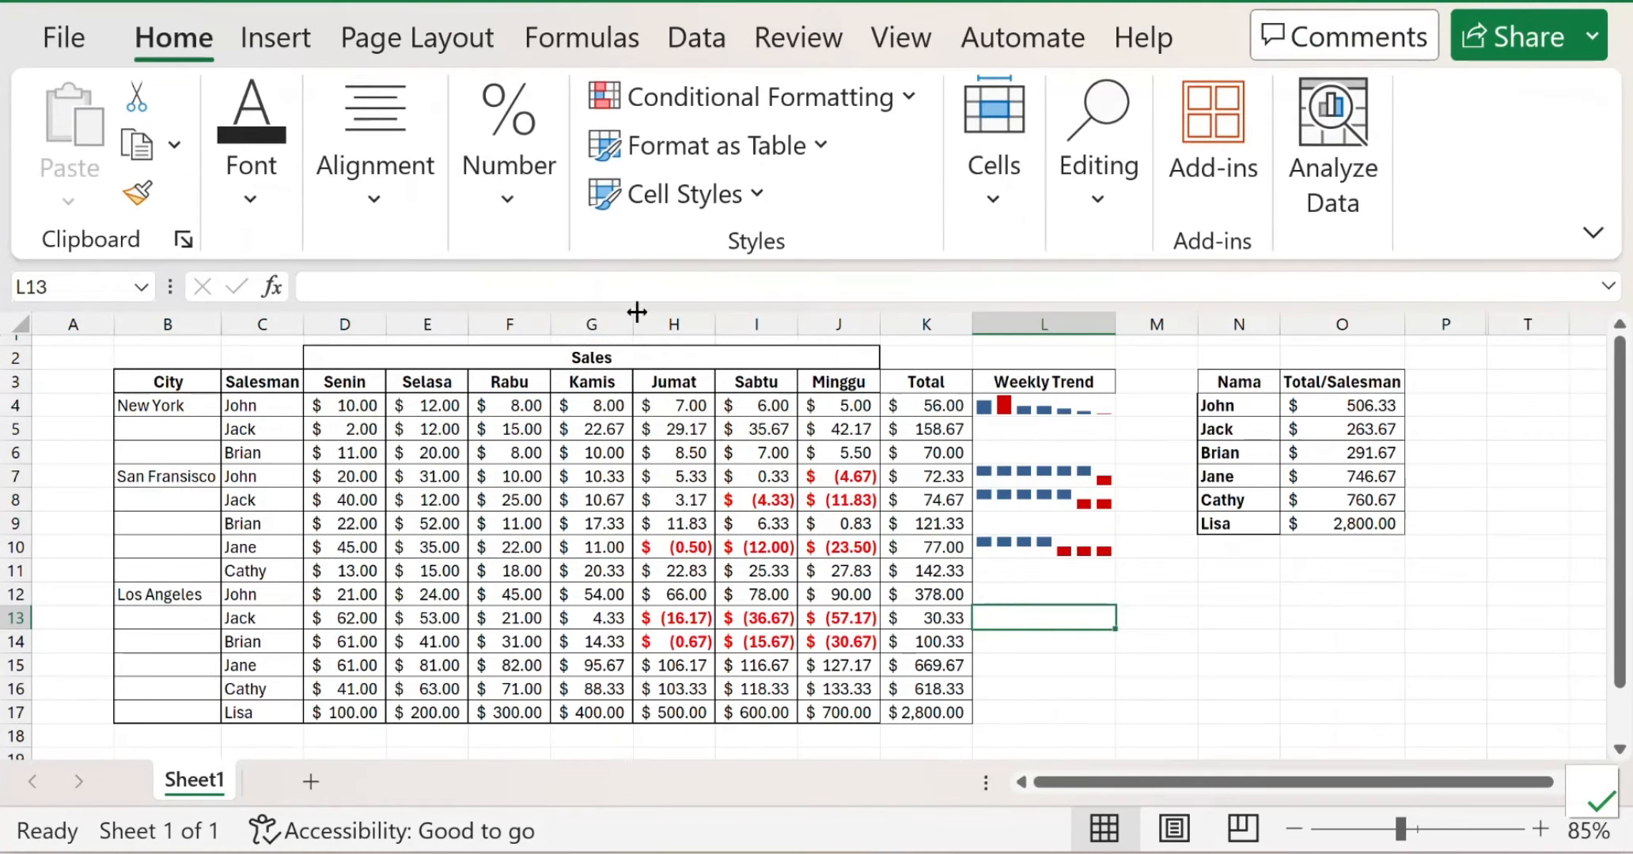
pyautogui.click(275, 36)
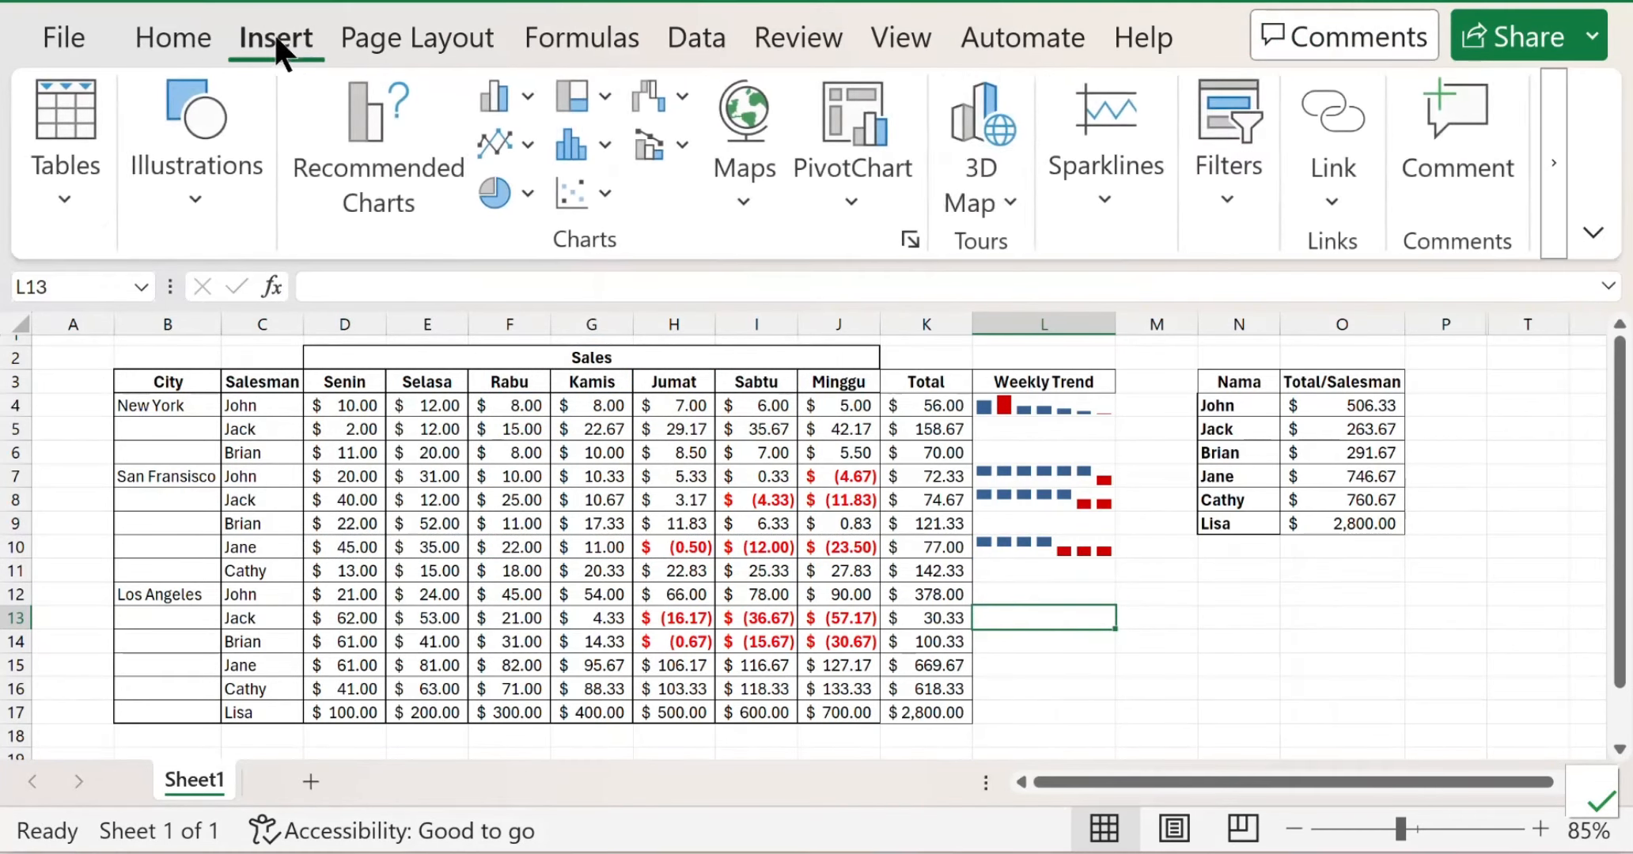
pyautogui.click(1127, 178)
pyautogui.click(1264, 307)
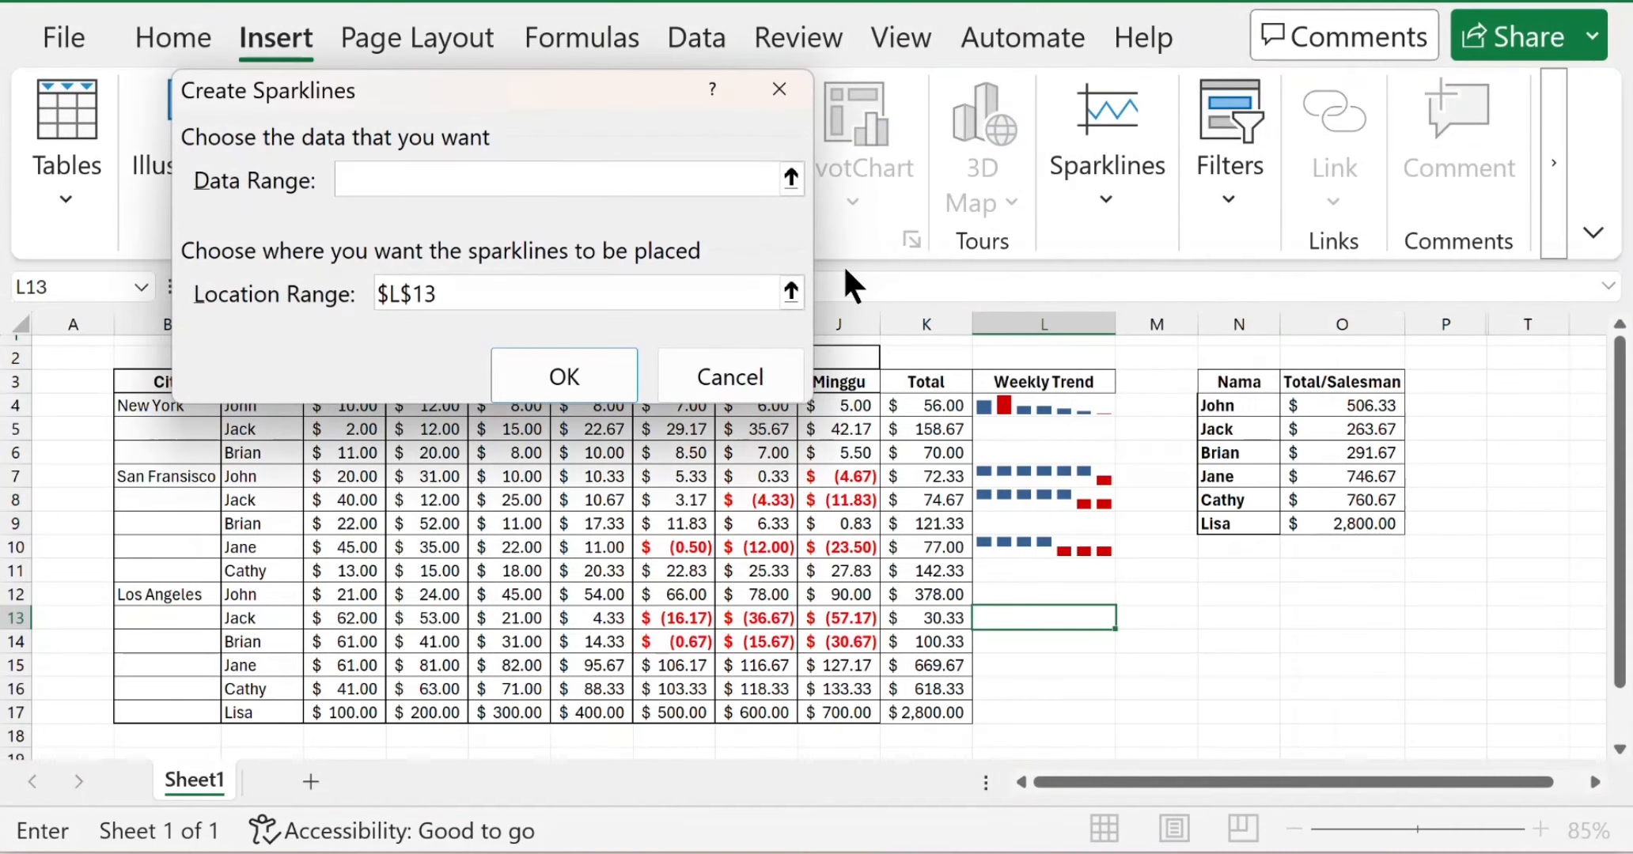
pyautogui.click(791, 179)
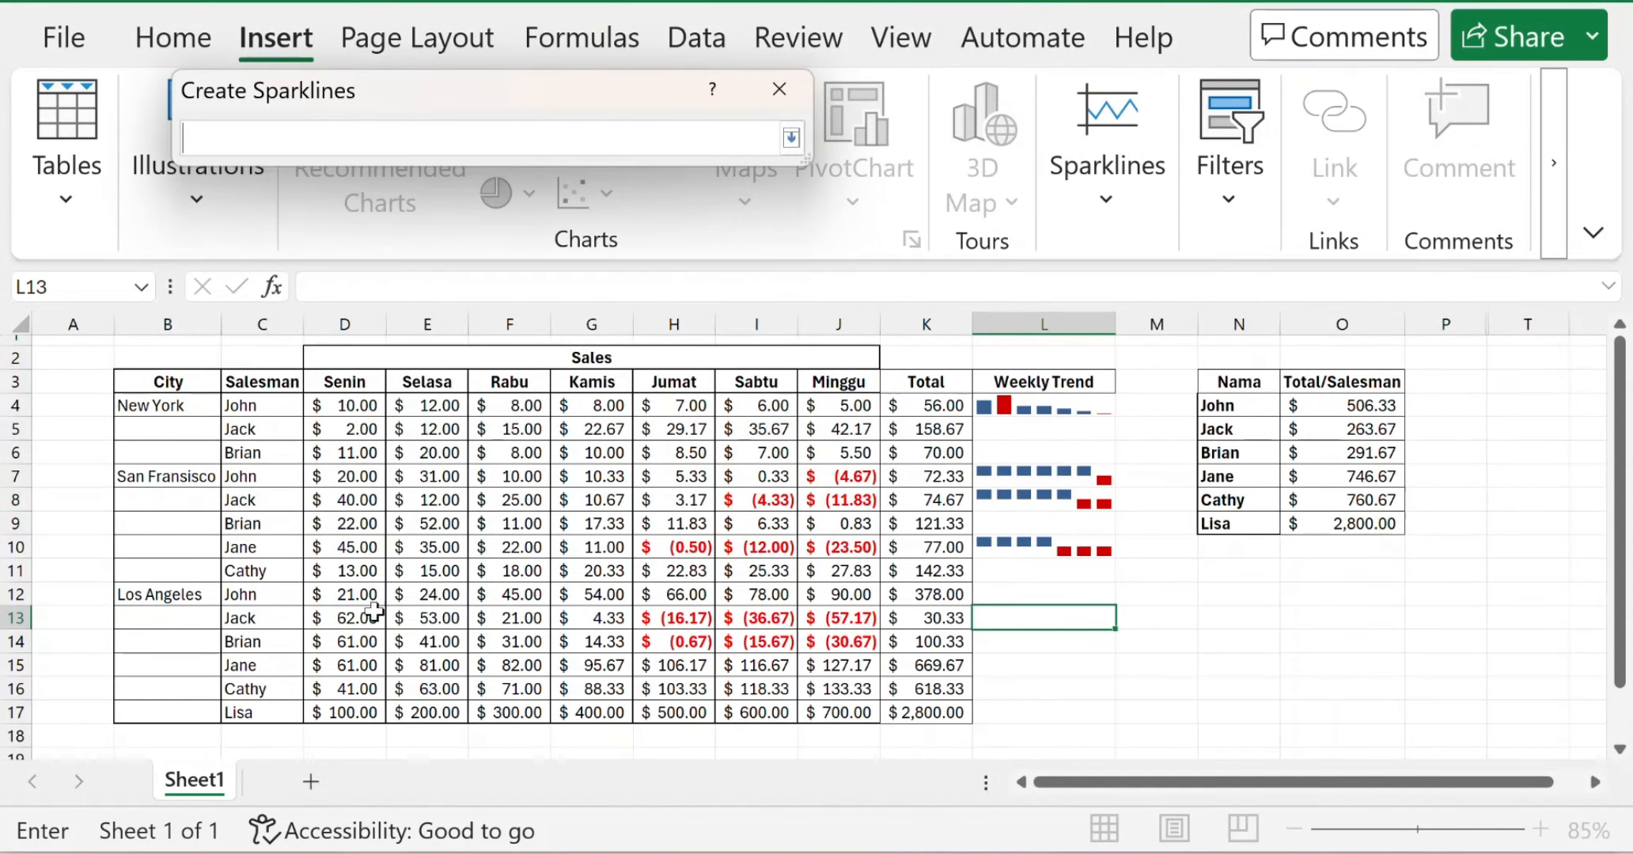
pyautogui.moveTo(369, 614); pyautogui.dragTo(868, 621)
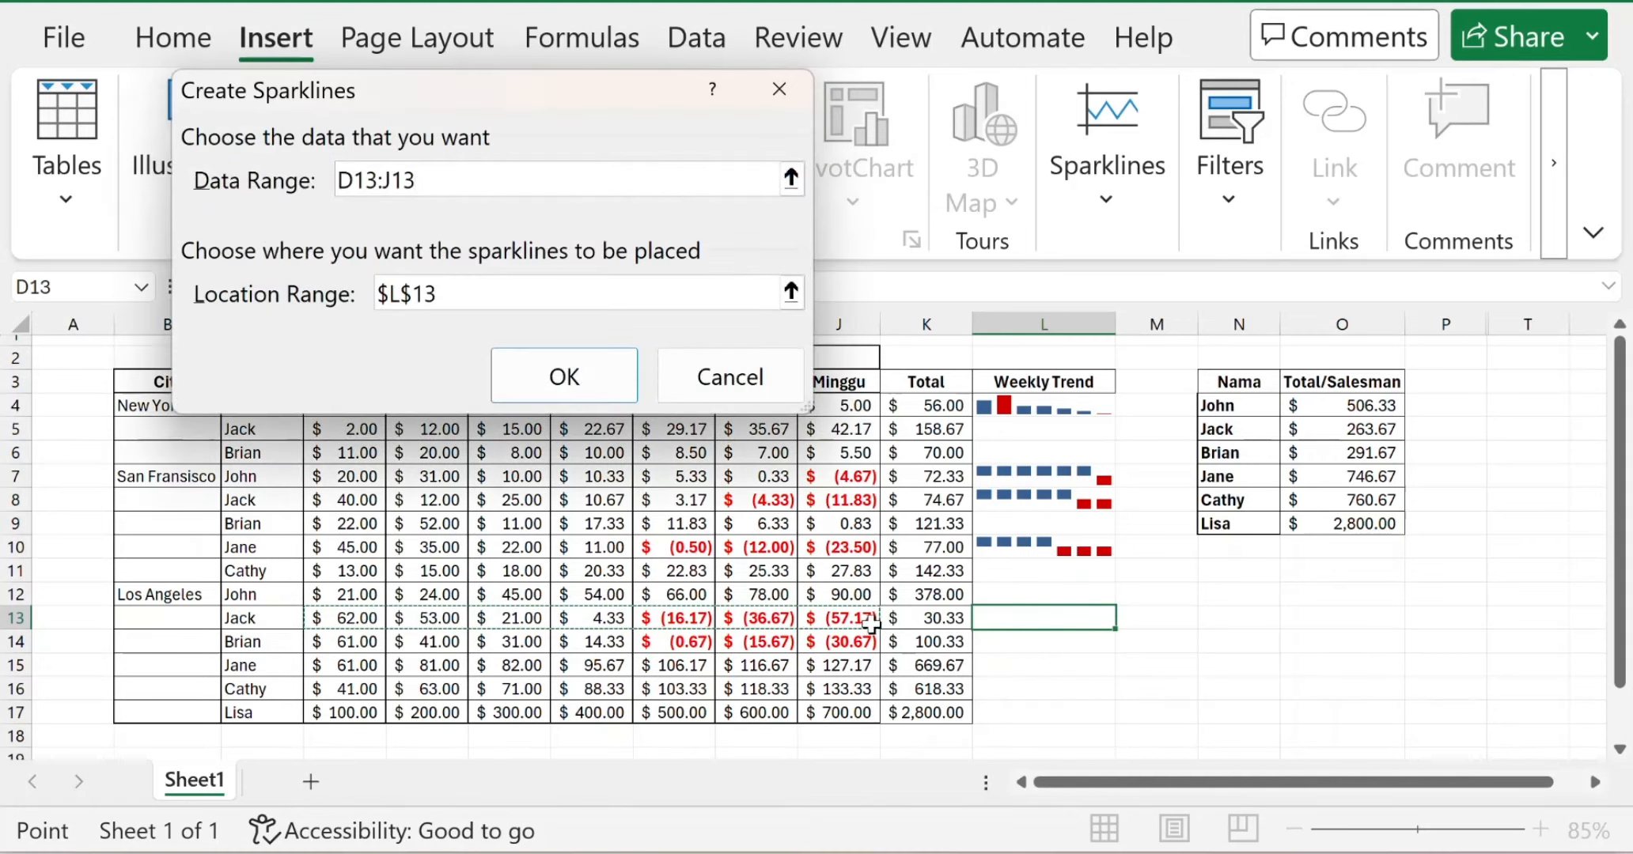
pyautogui.press('Return')
pyautogui.moveTo(1116, 625); pyautogui.dragTo(1115, 649)
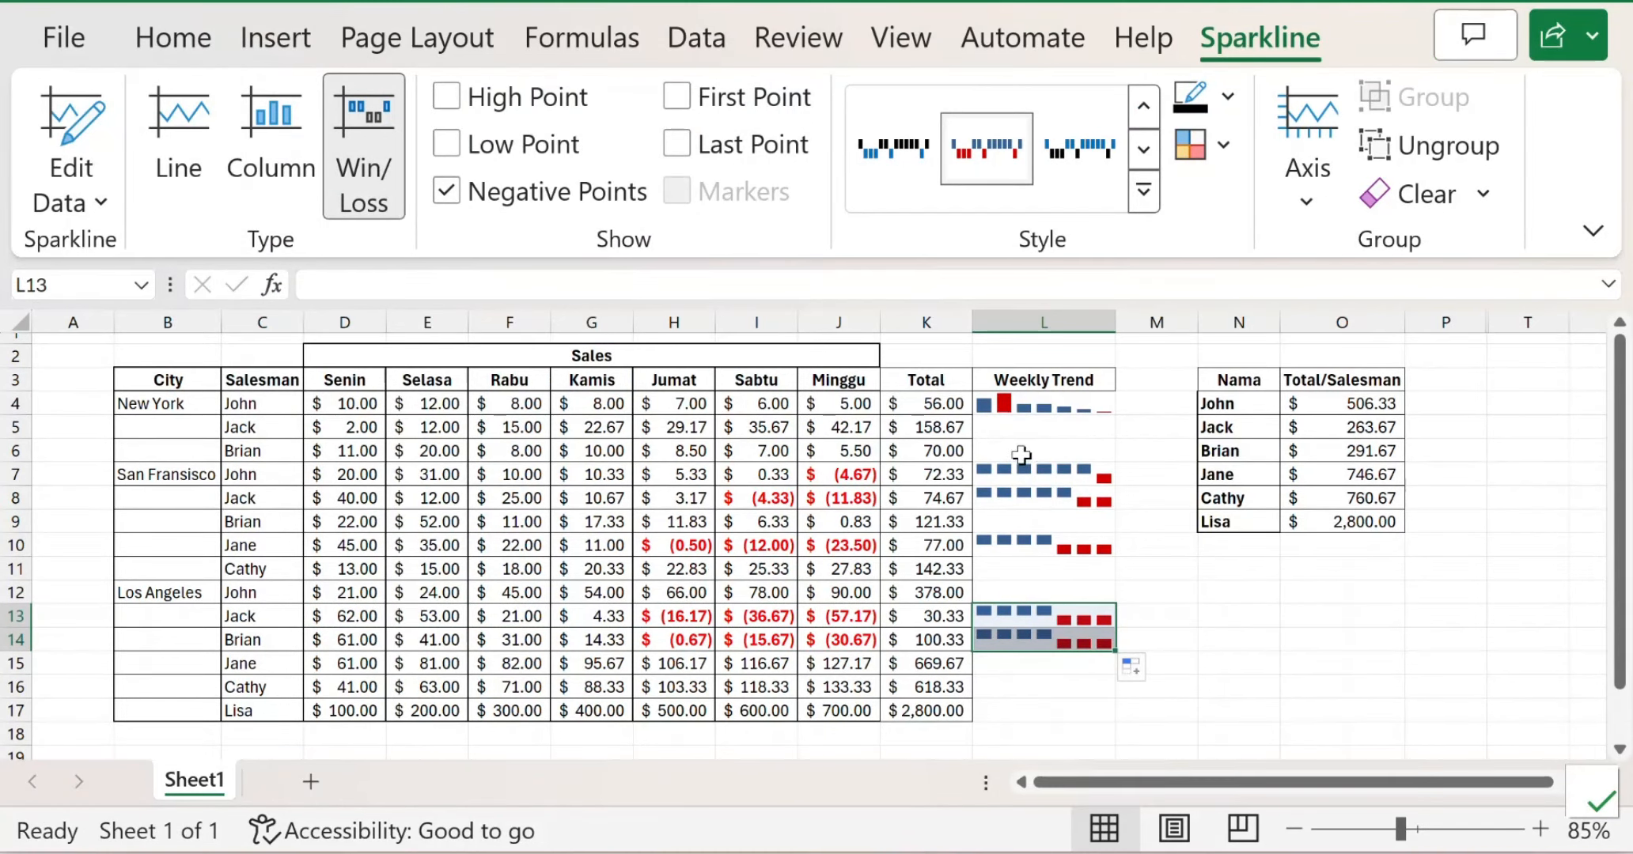
# Step: Insert a Column sparkline in L5 using the data range D5:J5
pyautogui.click(1006, 427)
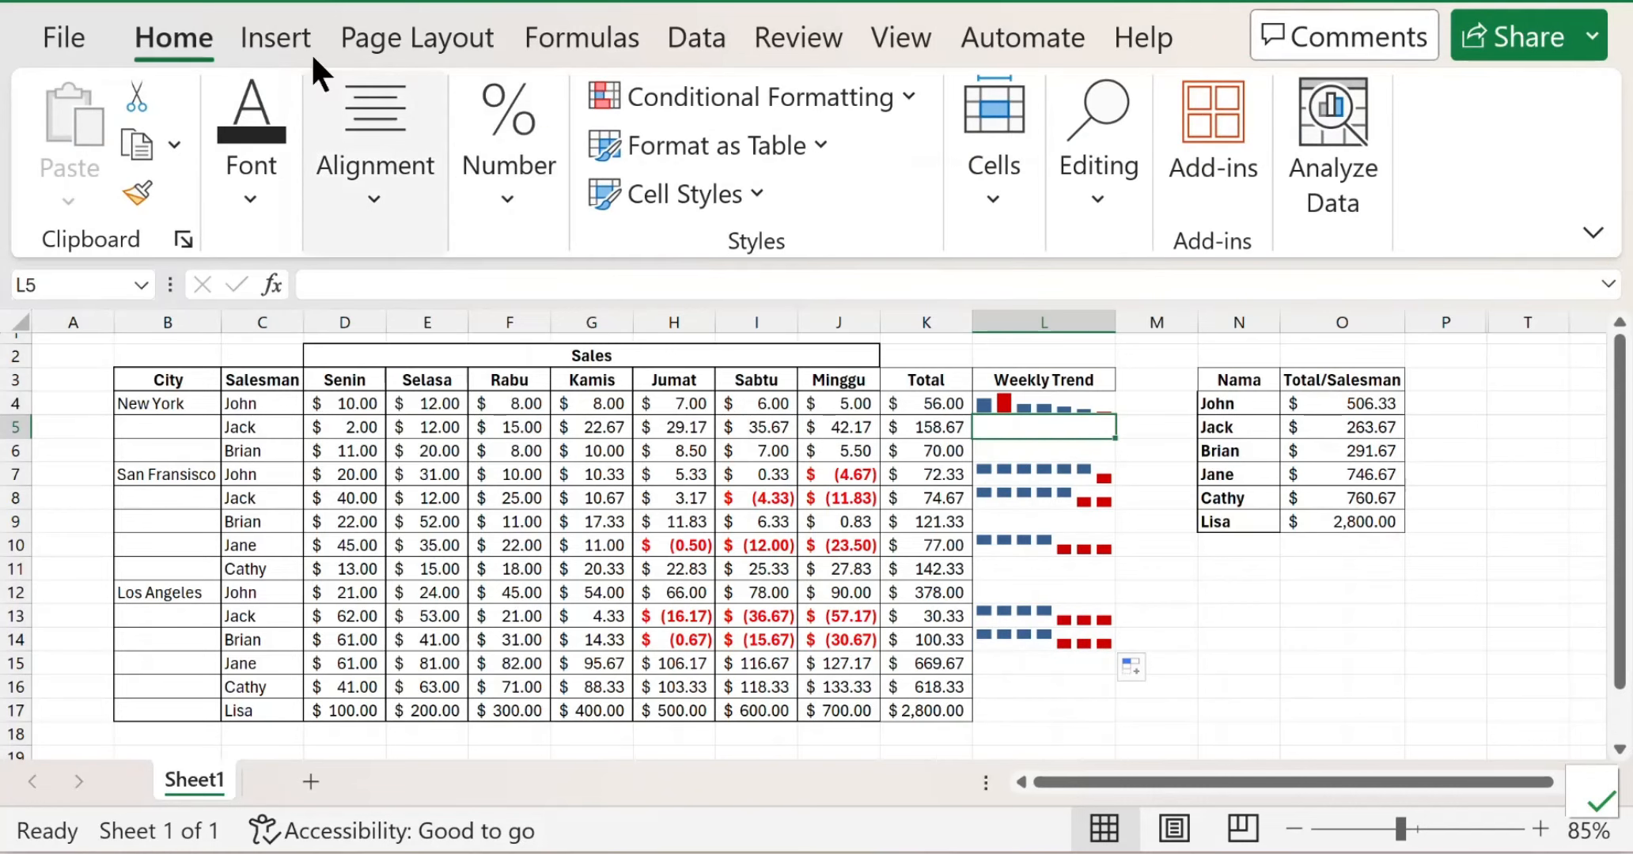
pyautogui.click(279, 33)
pyautogui.click(1127, 190)
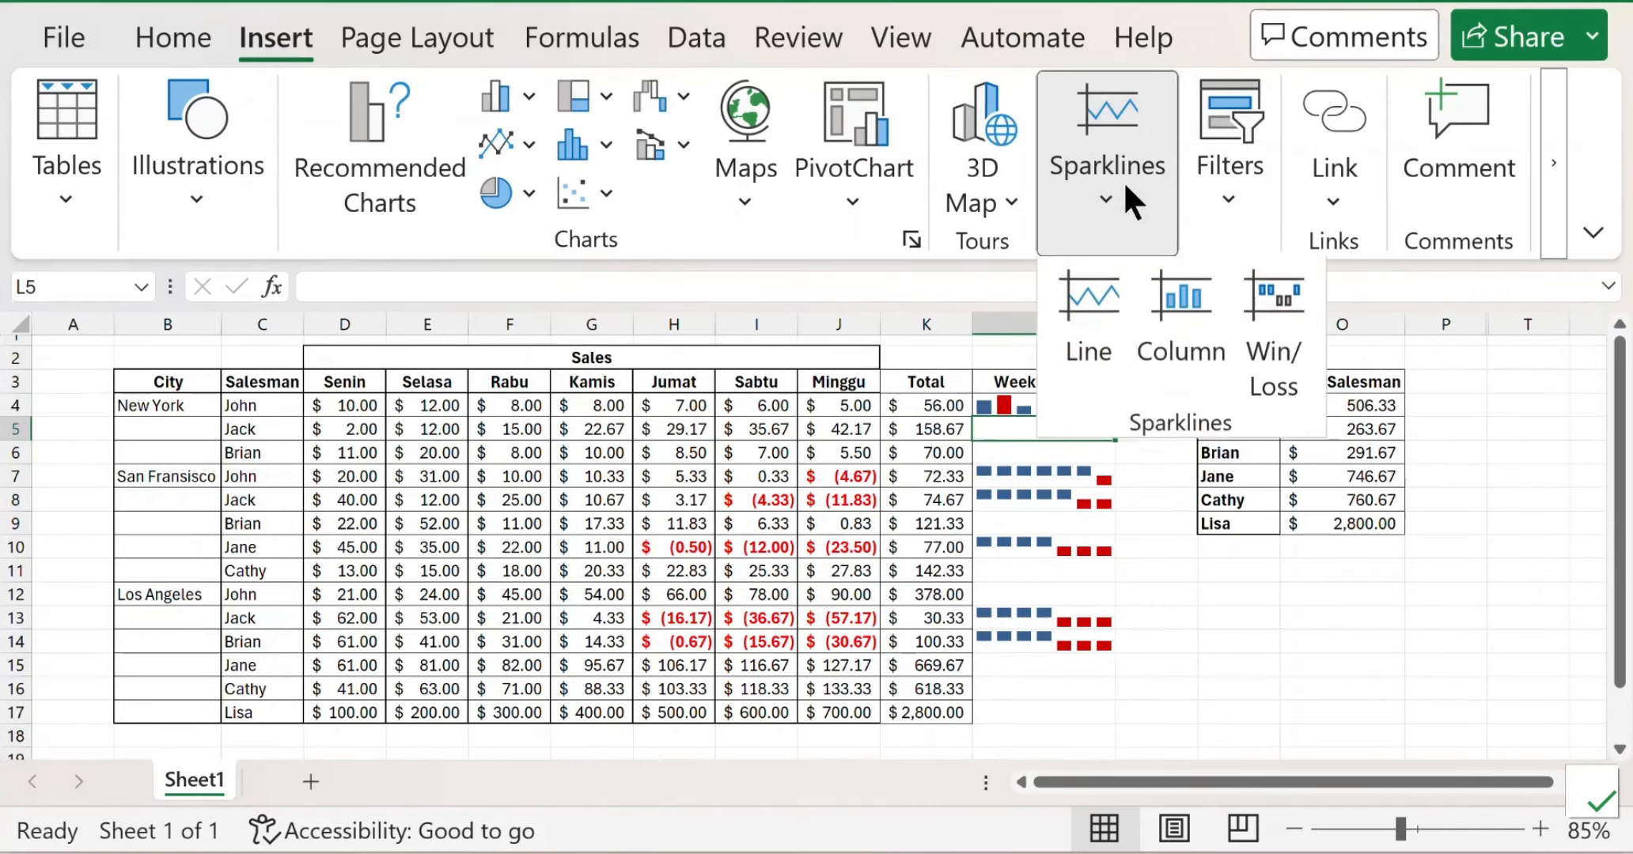
pyautogui.click(1198, 291)
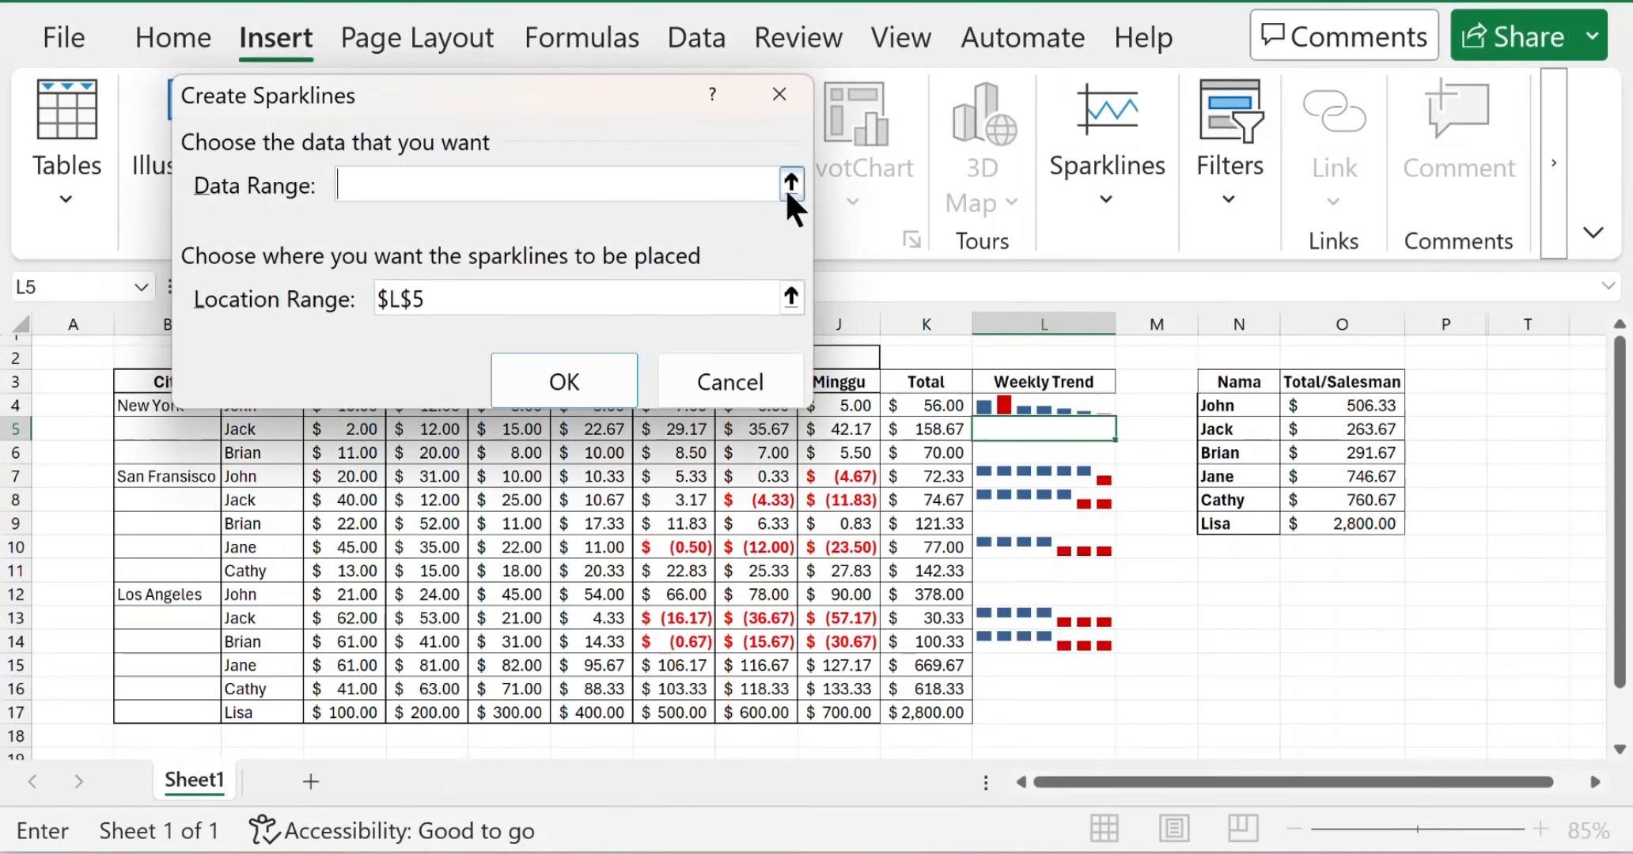
pyautogui.click(790, 184)
pyautogui.moveTo(351, 430); pyautogui.dragTo(862, 433)
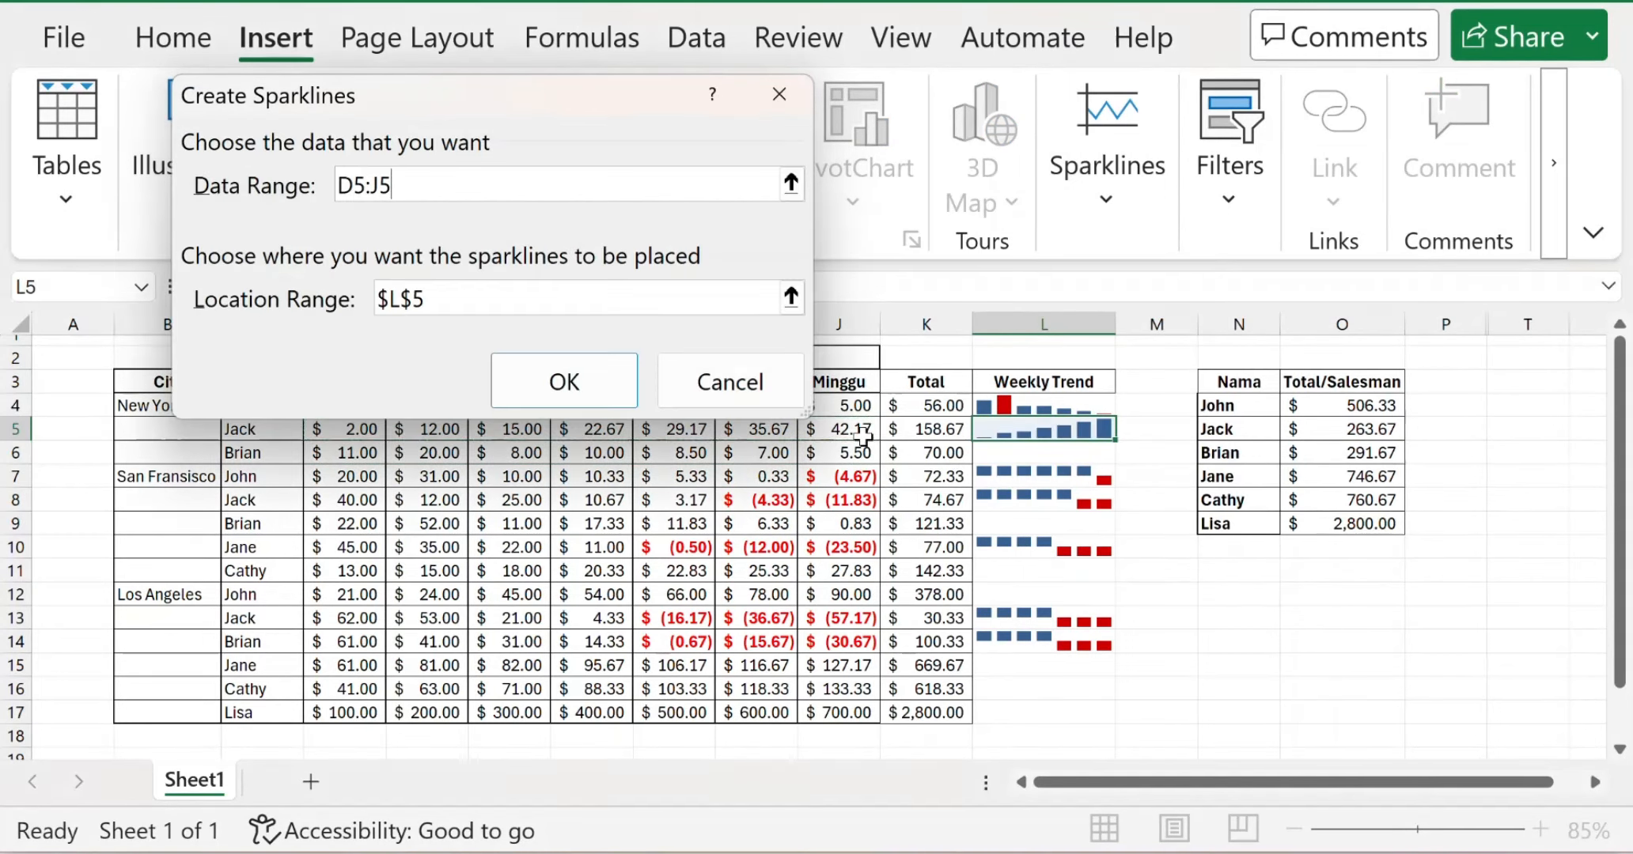
pyautogui.press('Return')
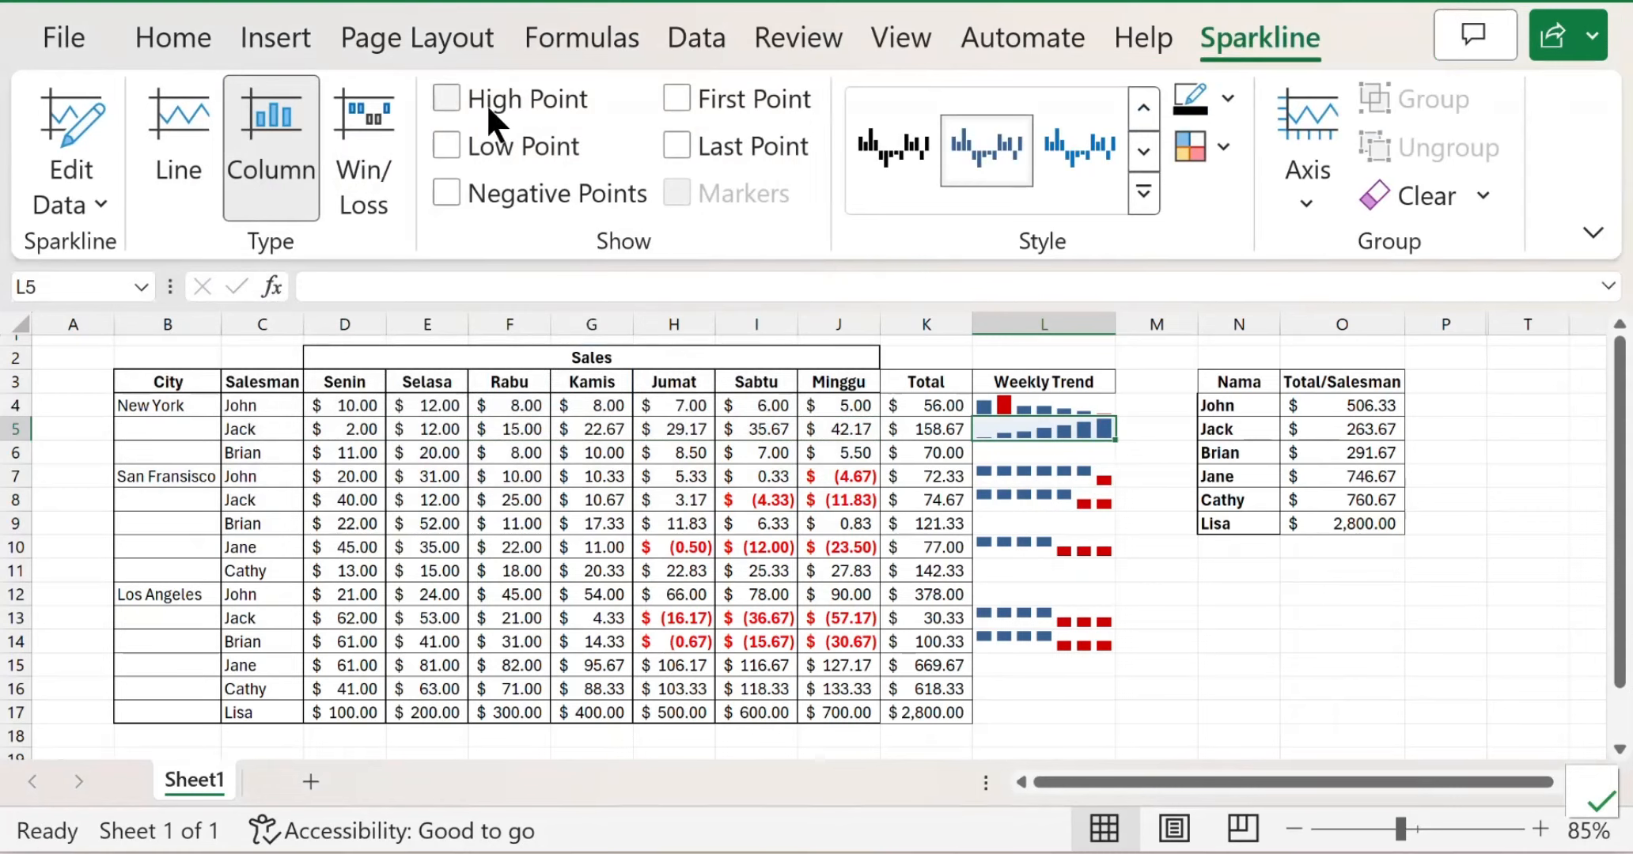
# Step: Show the high and low points on the L5 sparkline and copy it down to L6
pyautogui.click(518, 143)
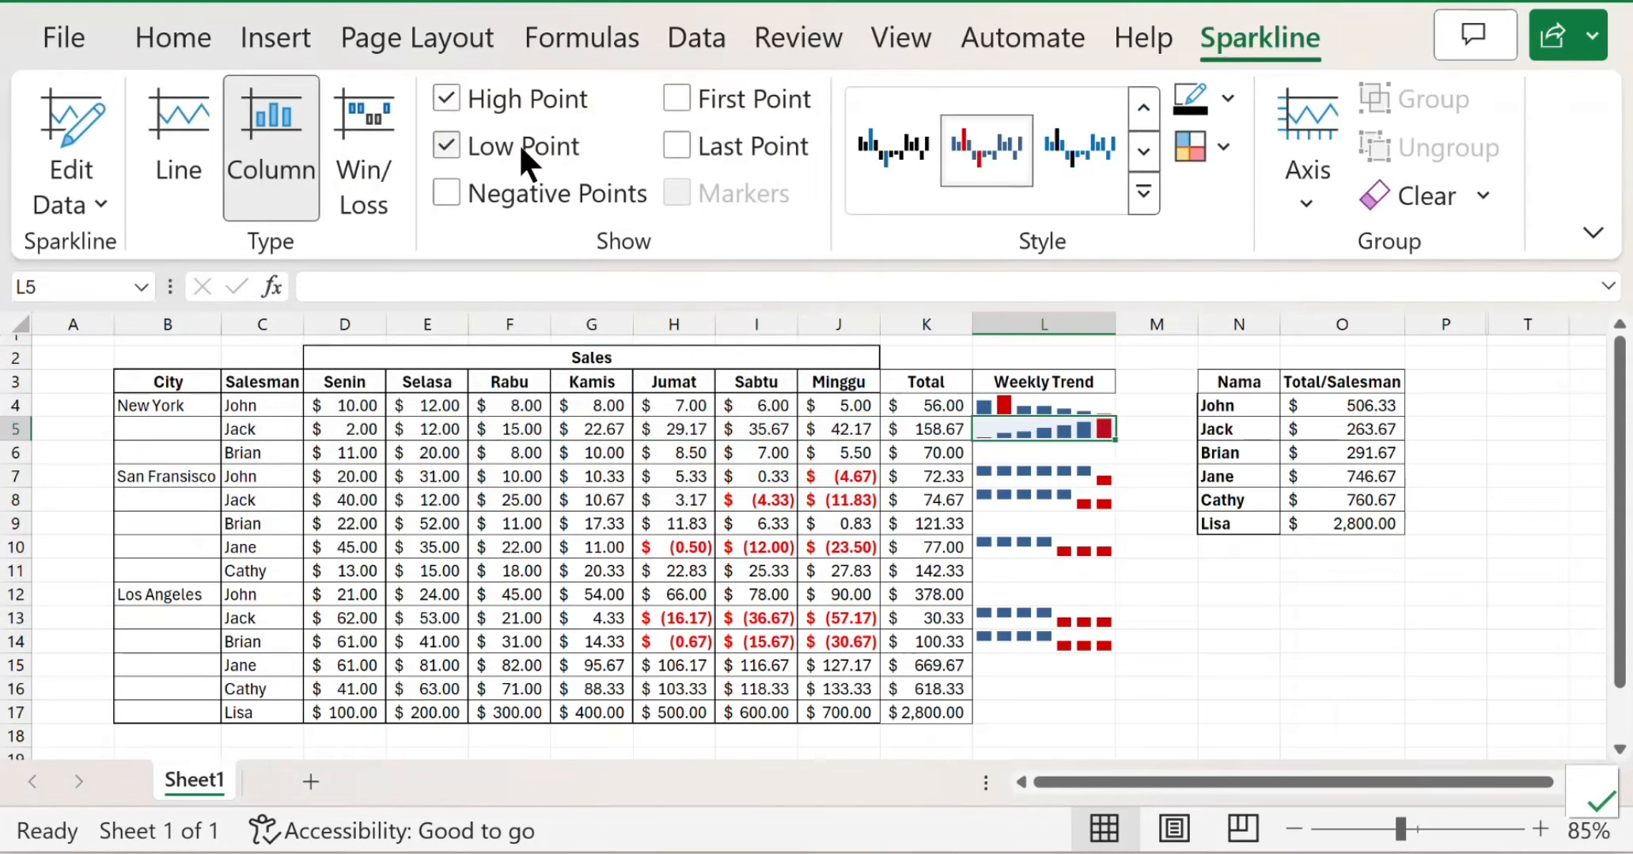
pyautogui.moveTo(1113, 446); pyautogui.dragTo(1113, 460)
# Step: Insert a Column sparkline in L15 using the data range D15:J15 and copy it down through L17
pyautogui.click(993, 673)
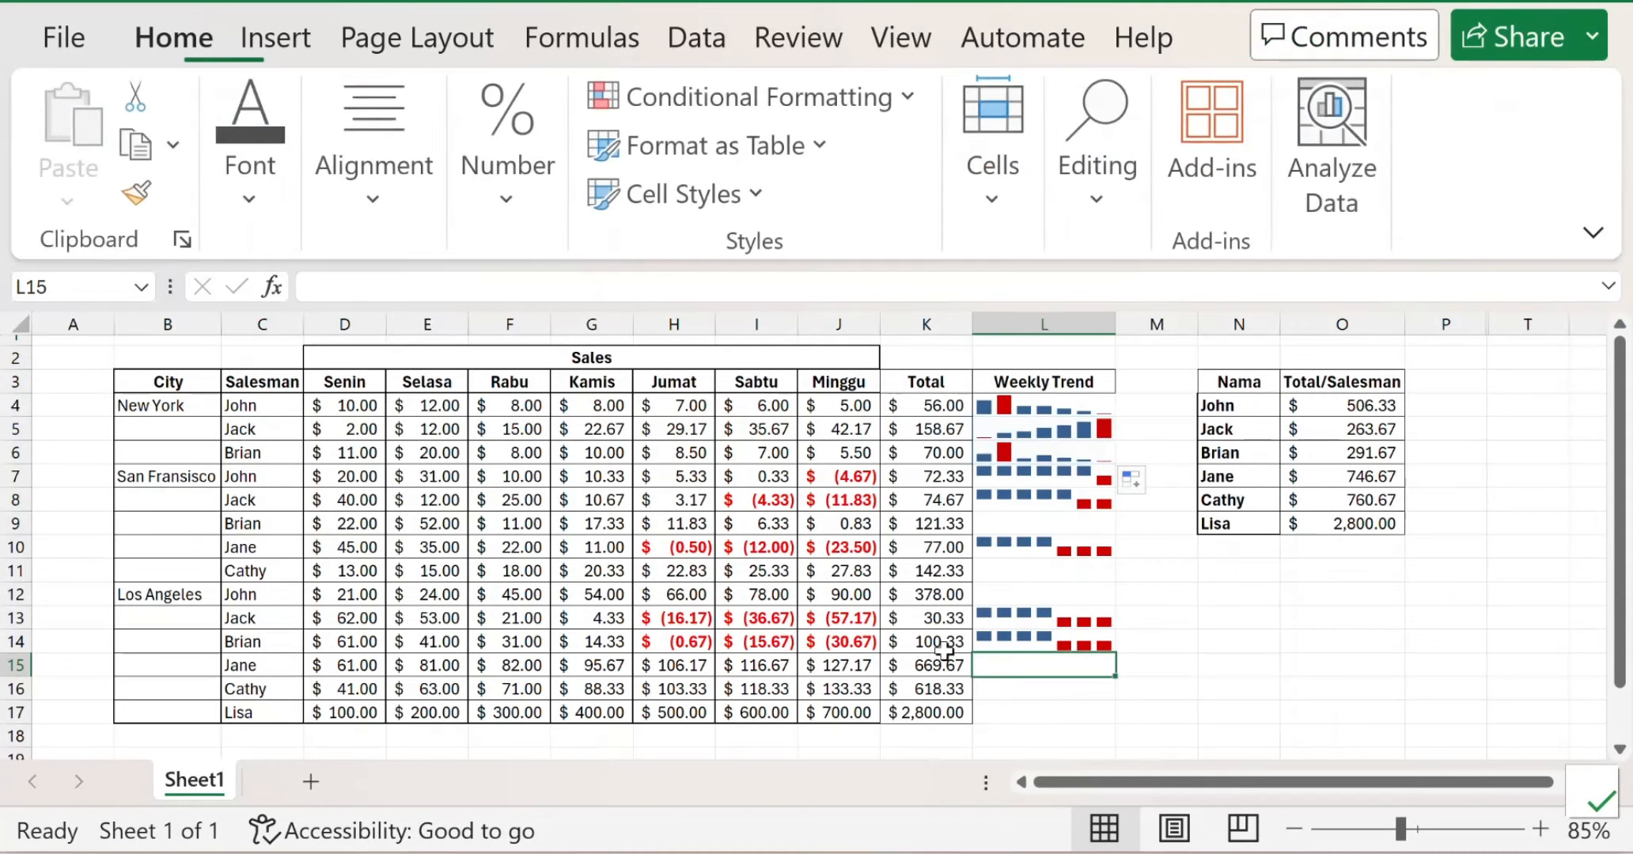
pyautogui.click(275, 38)
pyautogui.click(1080, 184)
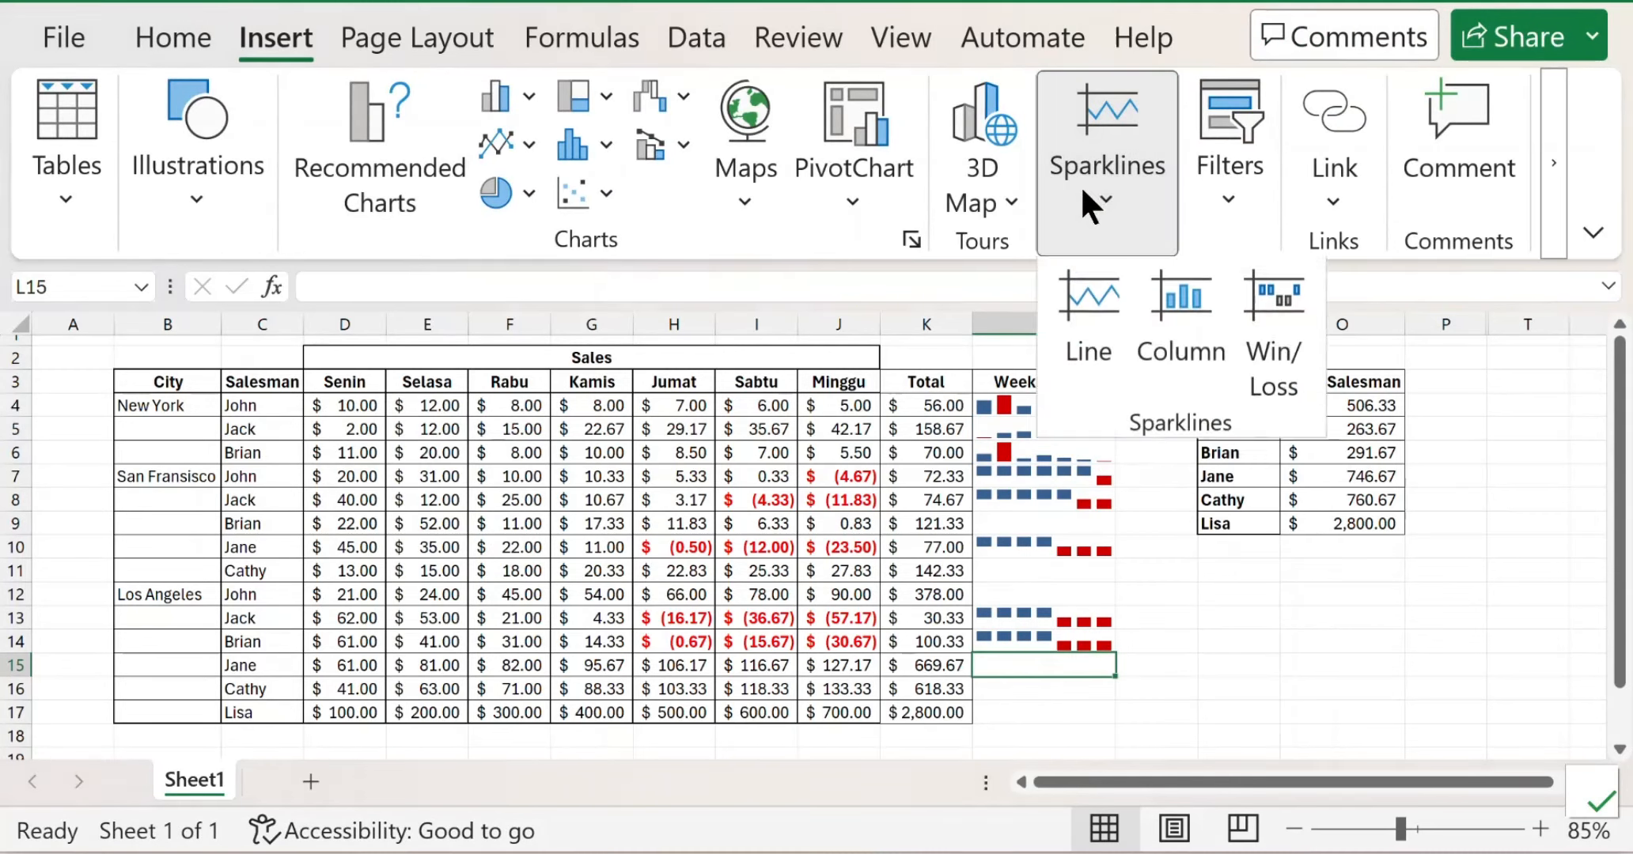
pyautogui.click(1165, 294)
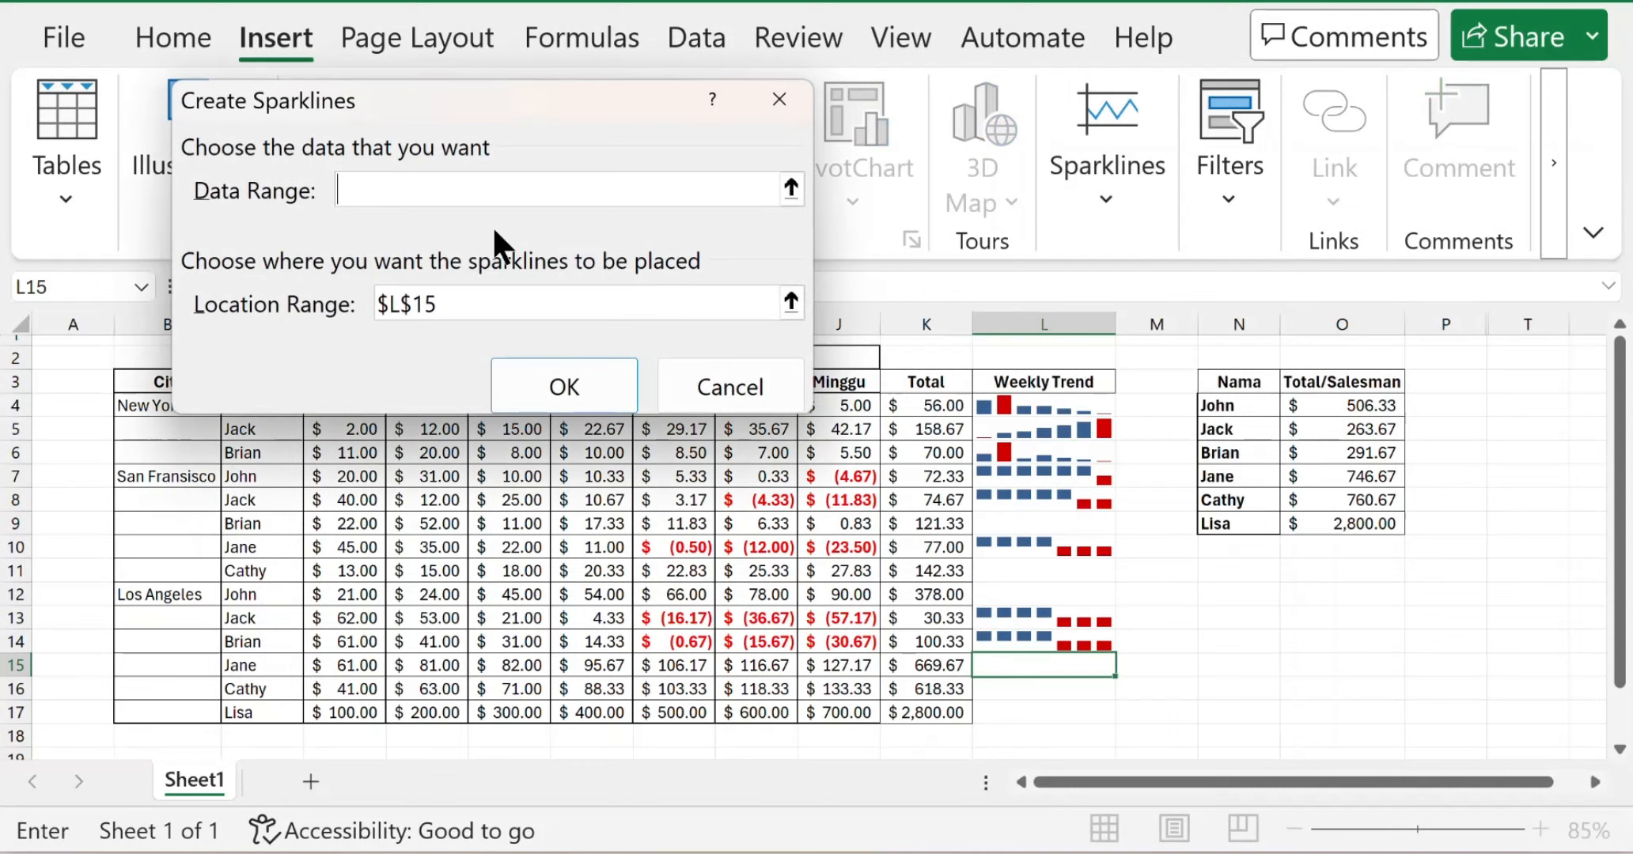
pyautogui.click(790, 189)
pyautogui.moveTo(362, 673); pyautogui.dragTo(849, 663)
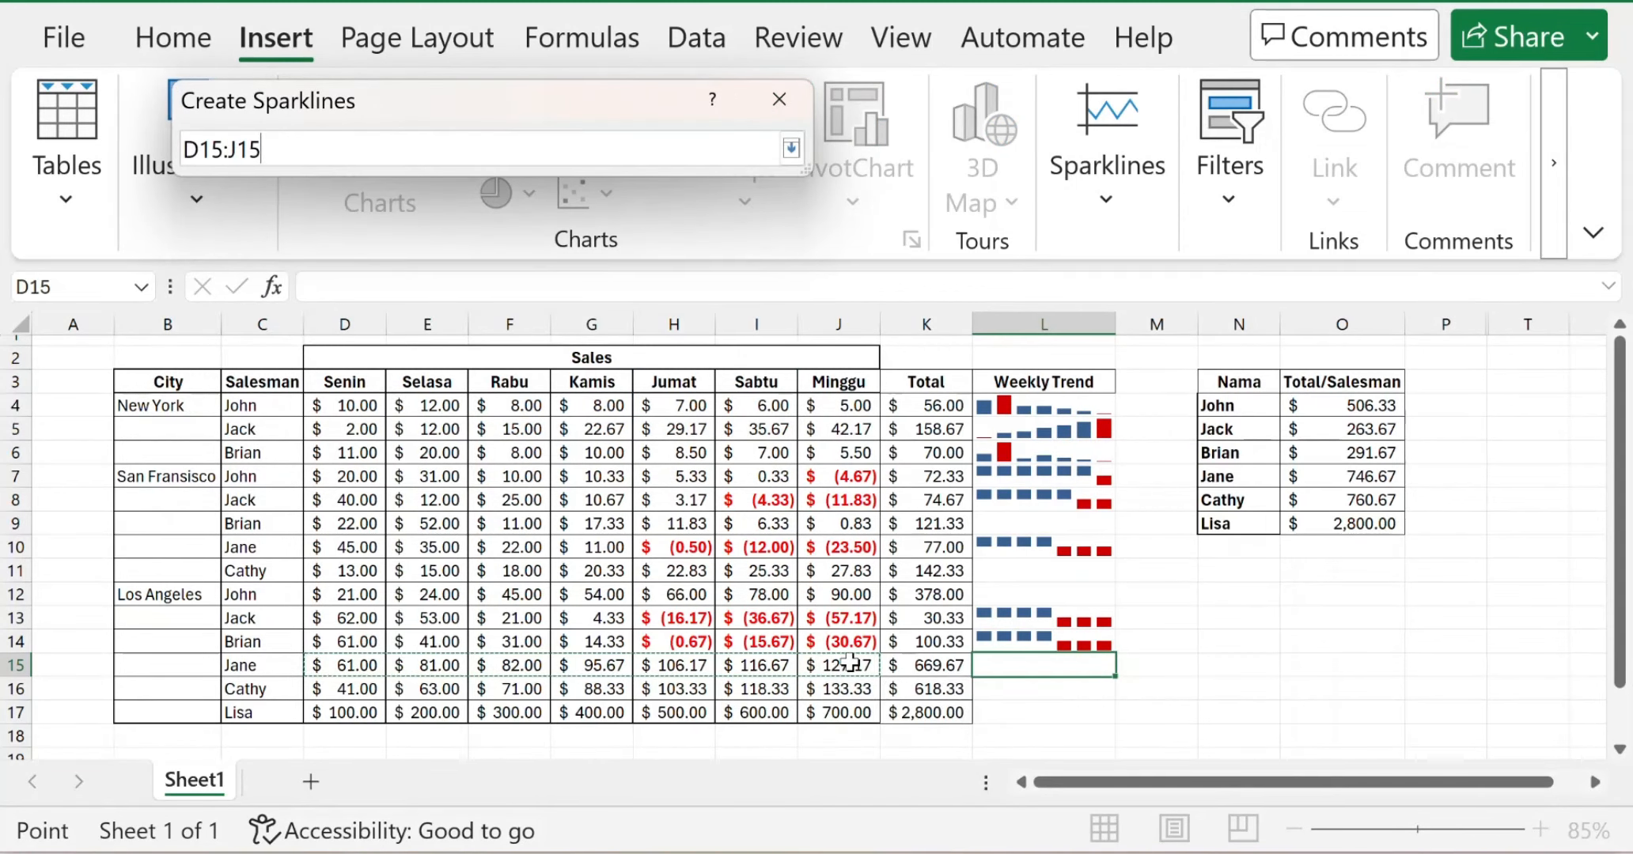
pyautogui.press('Return')
pyautogui.press('Return')
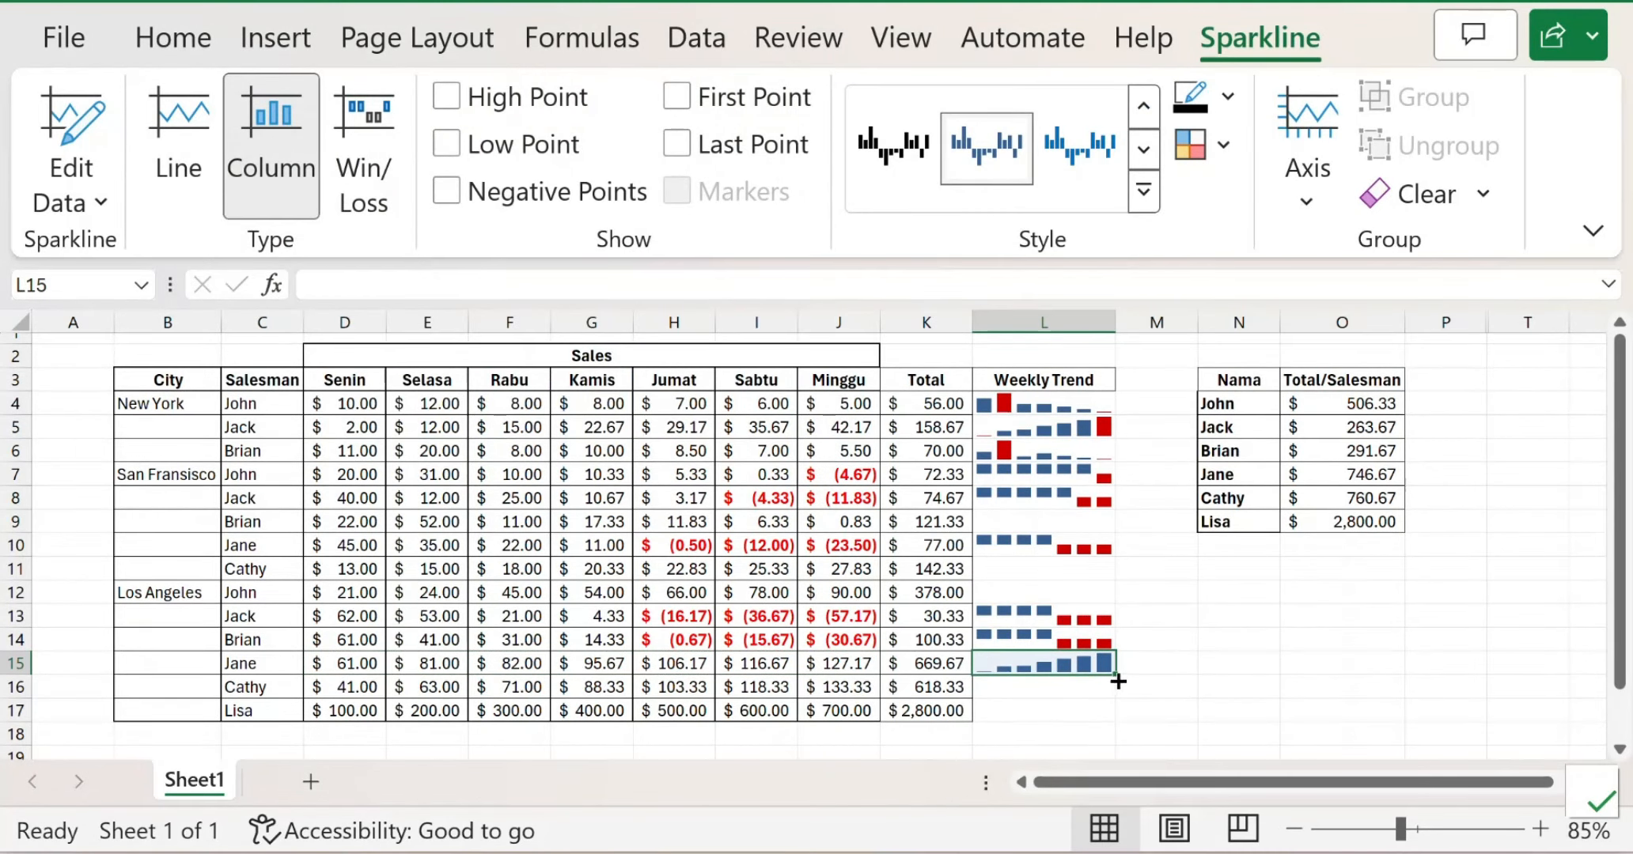
pyautogui.moveTo(1118, 682); pyautogui.dragTo(1116, 723)
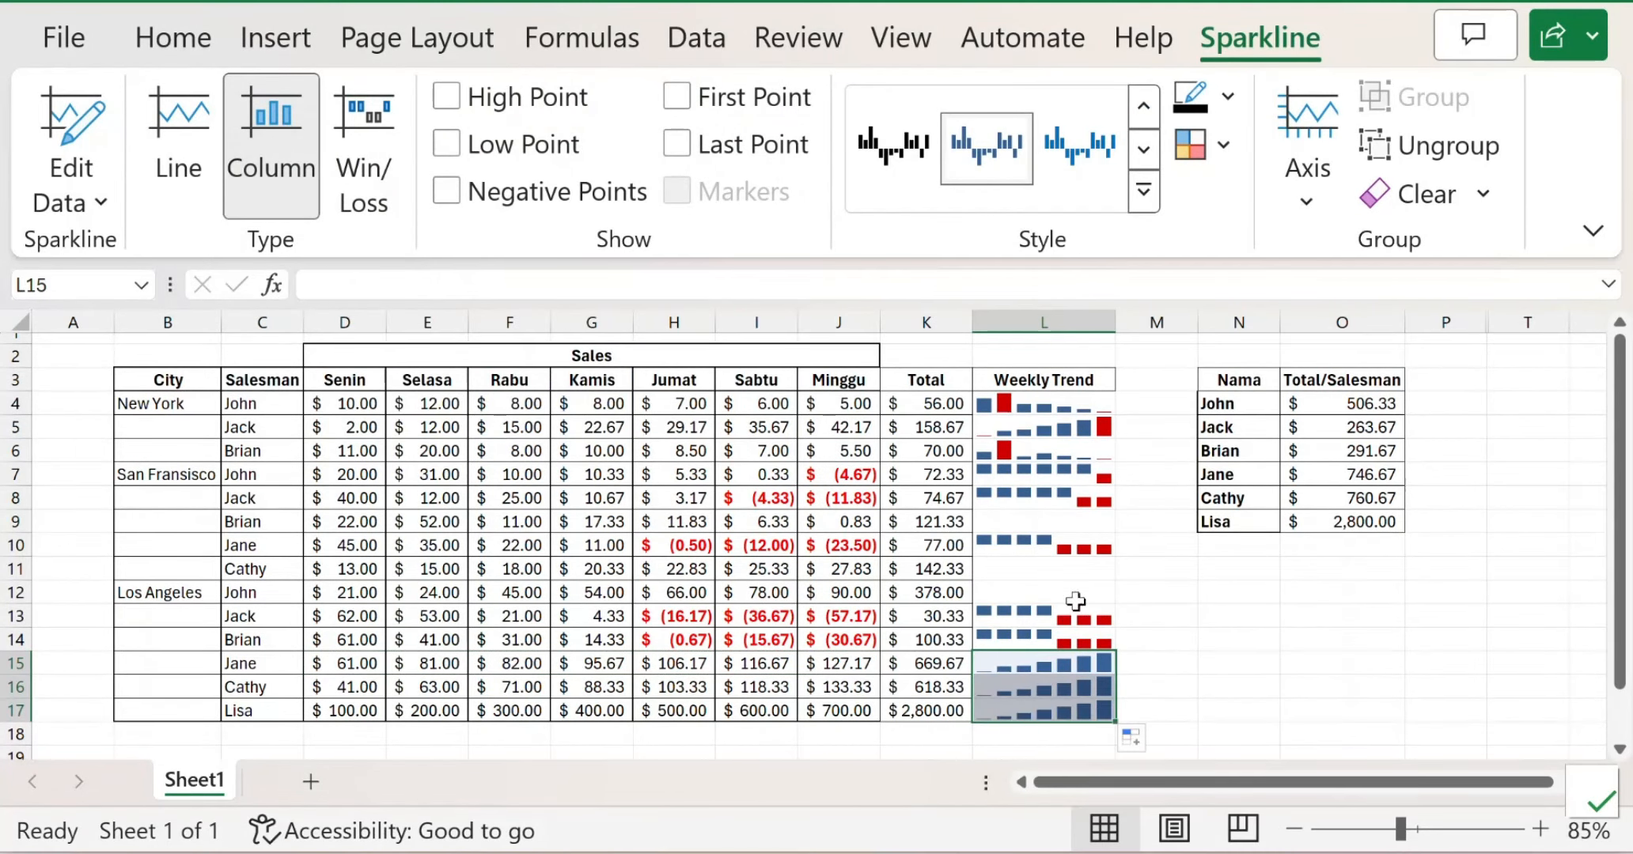
# Step: Insert a Column sparkline in L11 using the data range D11:J11 and copy it down to L12
pyautogui.click(1026, 566)
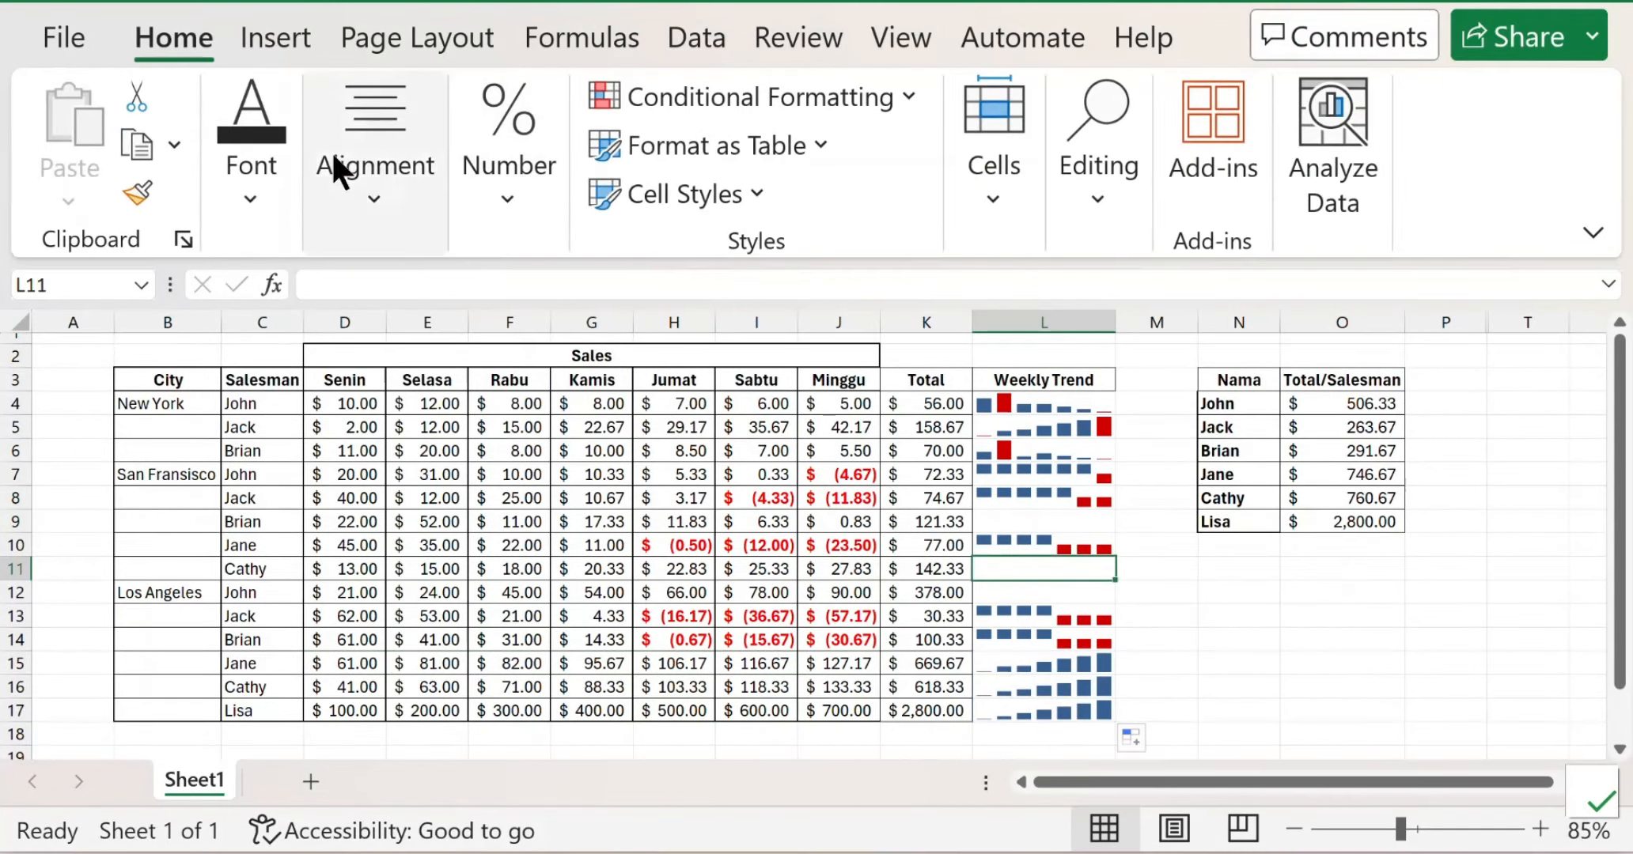
pyautogui.click(277, 36)
pyautogui.click(1111, 198)
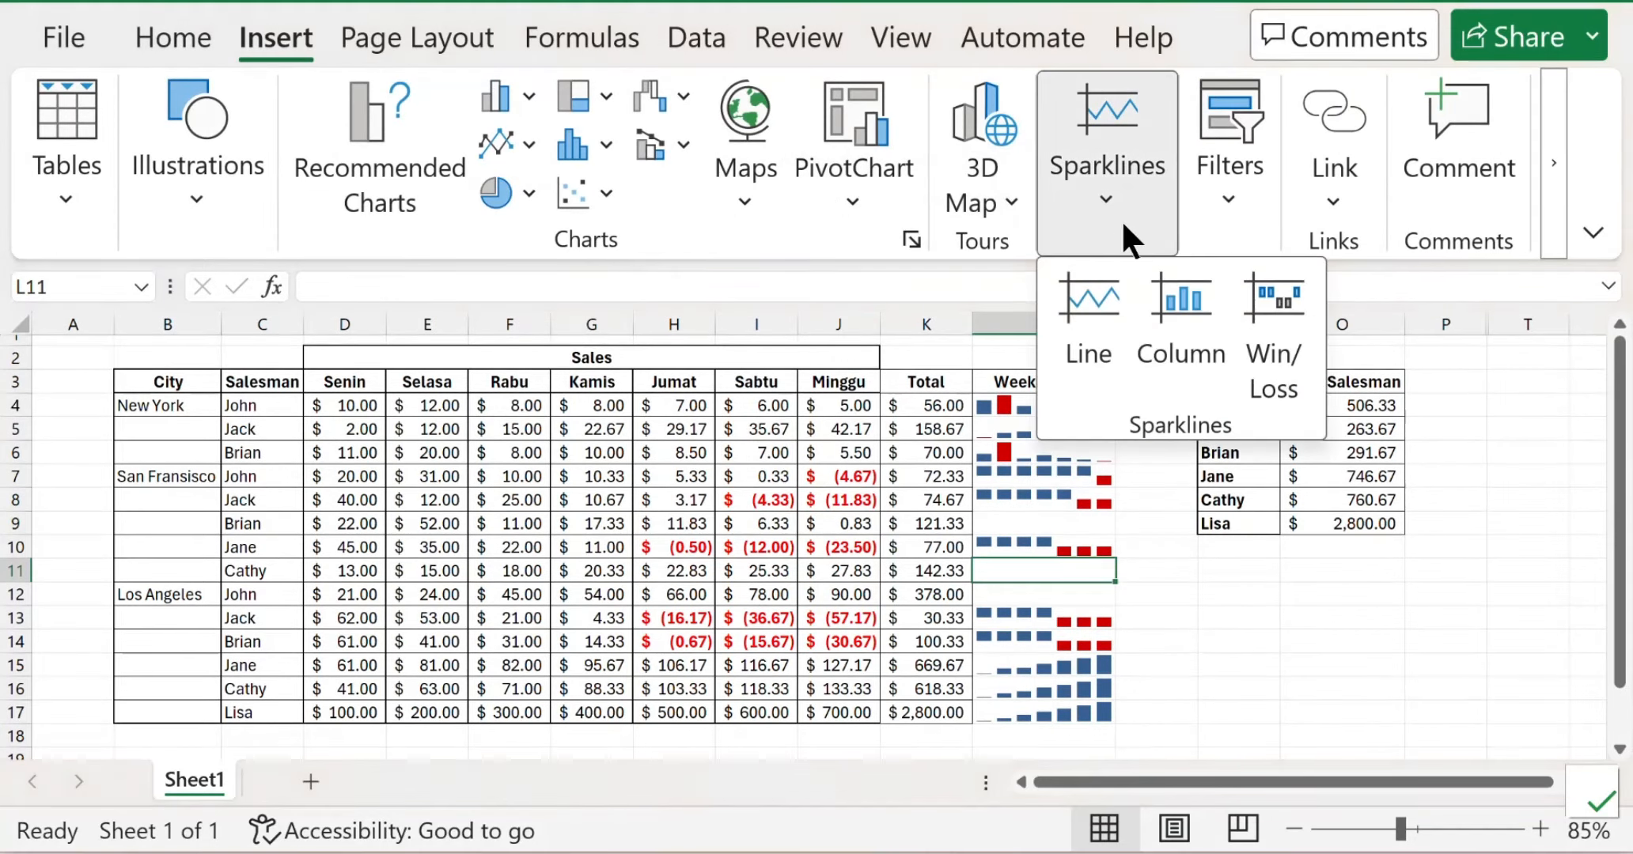
pyautogui.click(1198, 299)
pyautogui.click(773, 194)
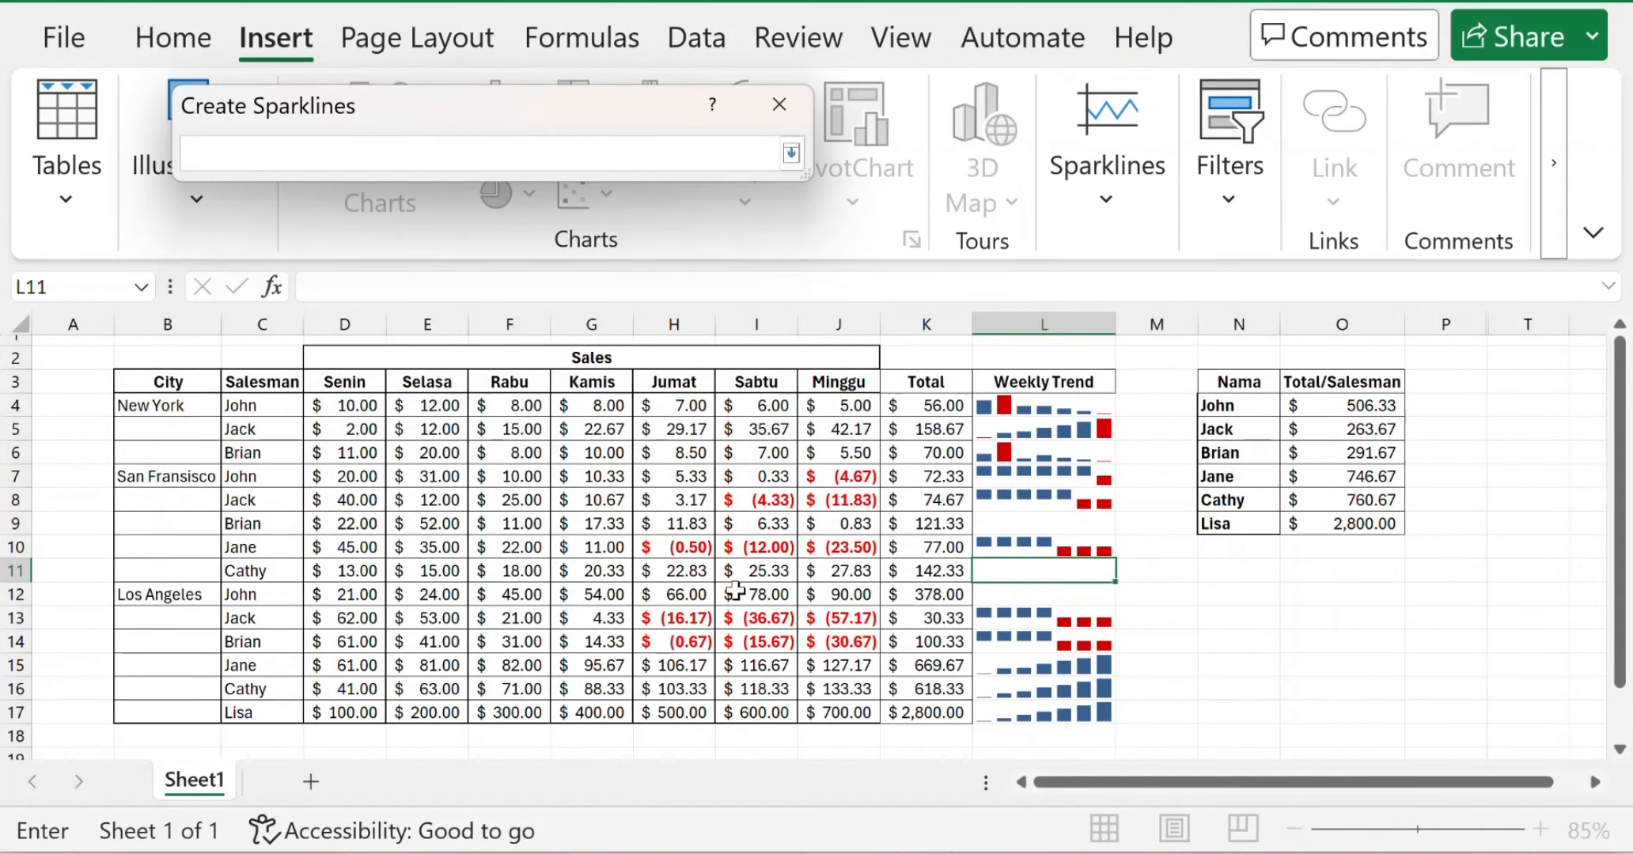
pyautogui.moveTo(350, 568); pyautogui.dragTo(852, 571)
pyautogui.press('Return')
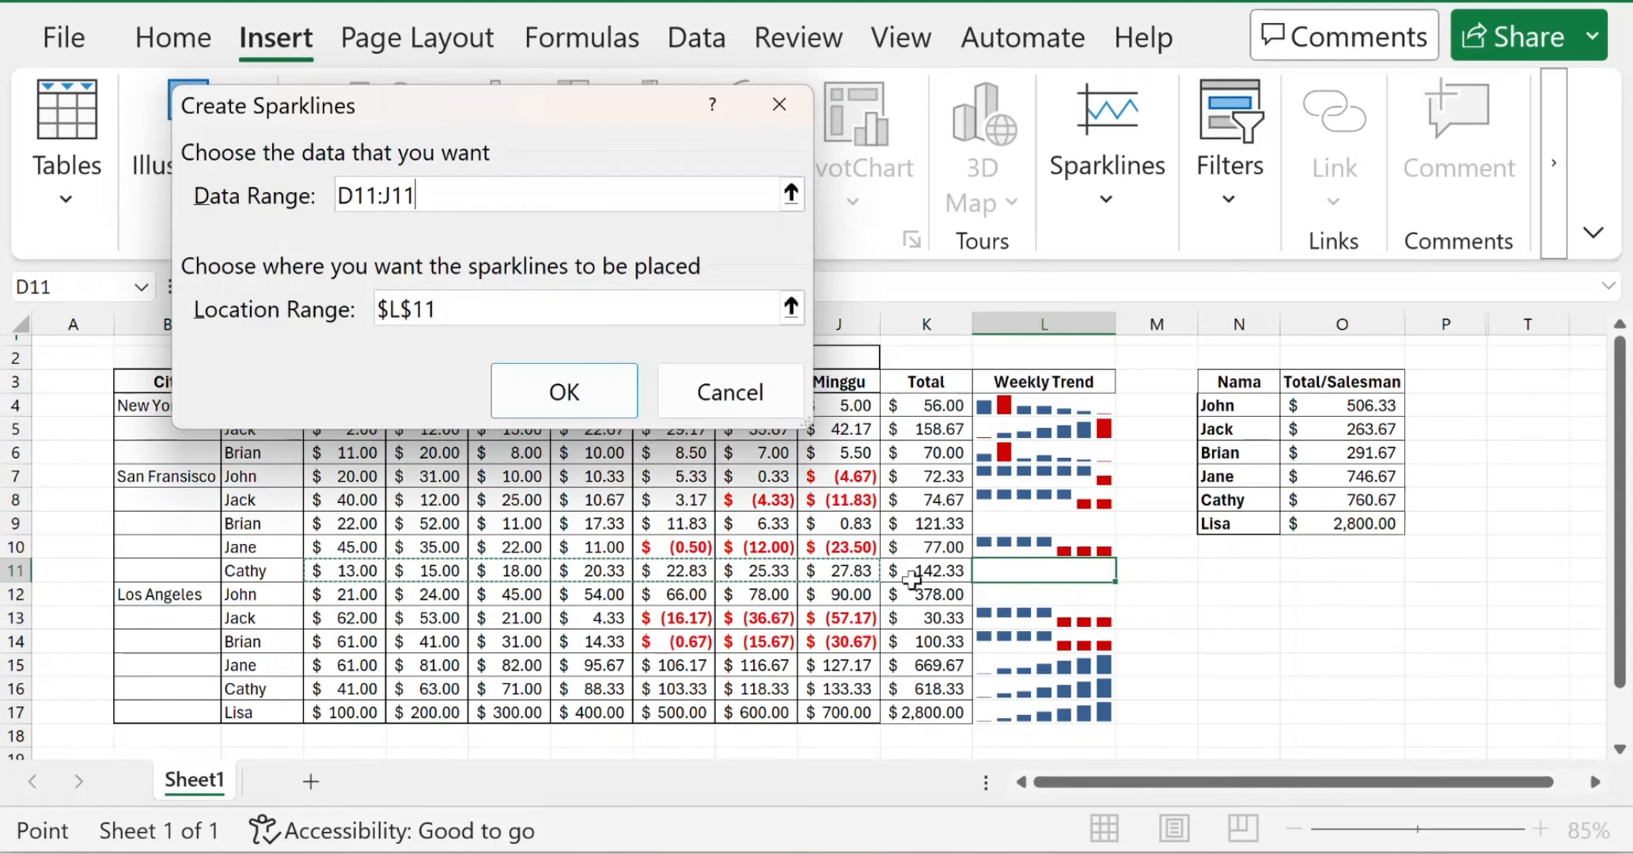
pyautogui.press('Return')
pyautogui.moveTo(1115, 582); pyautogui.dragTo(1115, 625)
pyautogui.click(1218, 621)
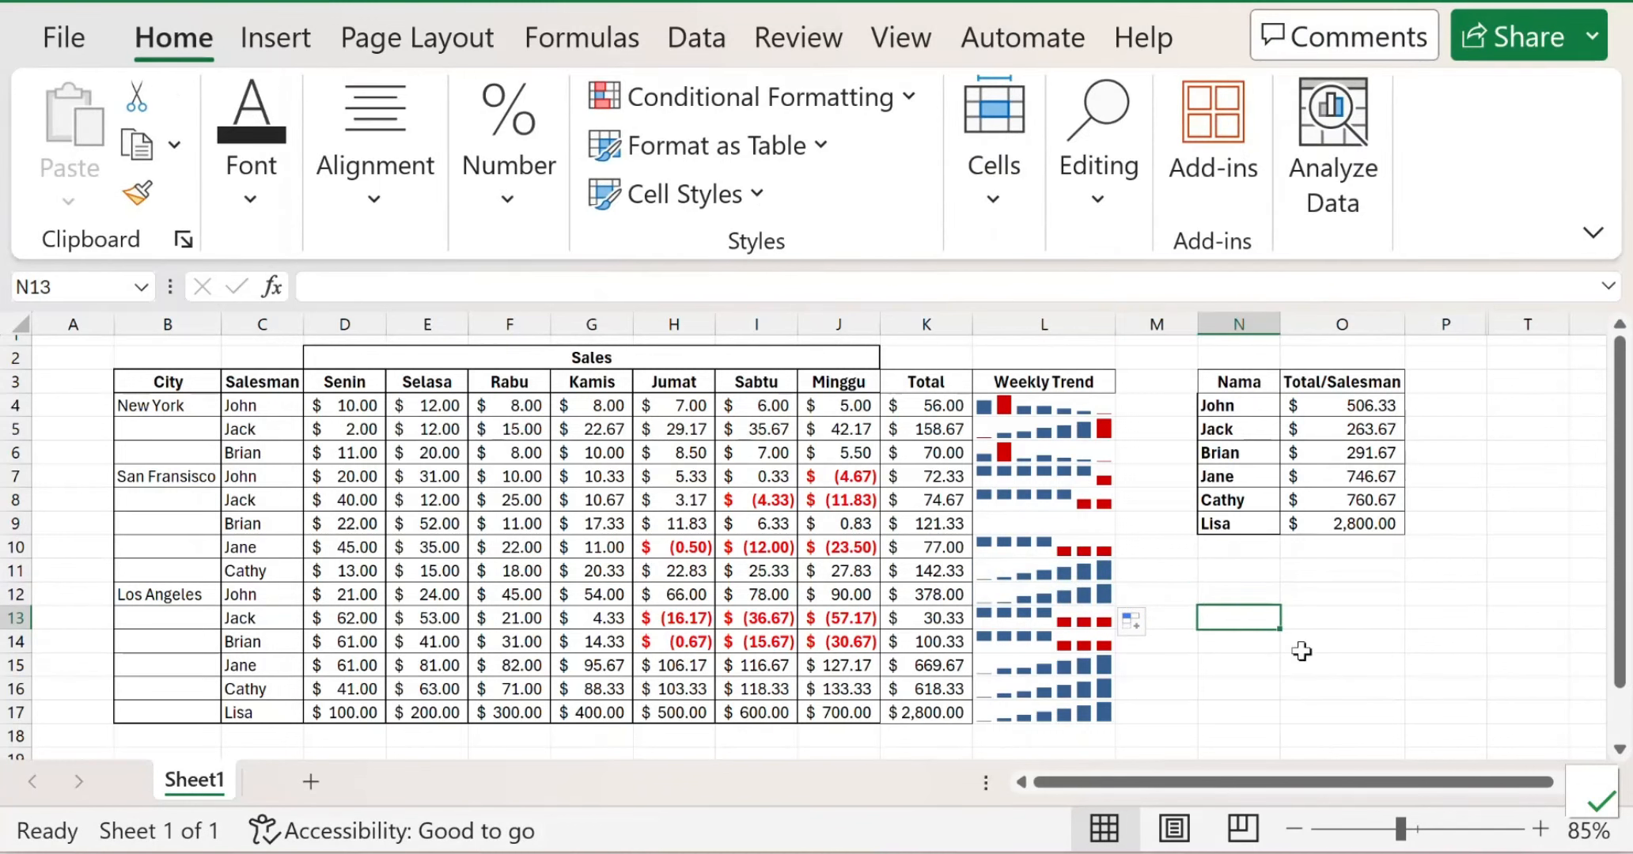
# Step: Compare the daily sales with the Weekly Trend sparklines in rows 4, 5 and 7, highlighting each row in turn
pyautogui.click(1448, 647)
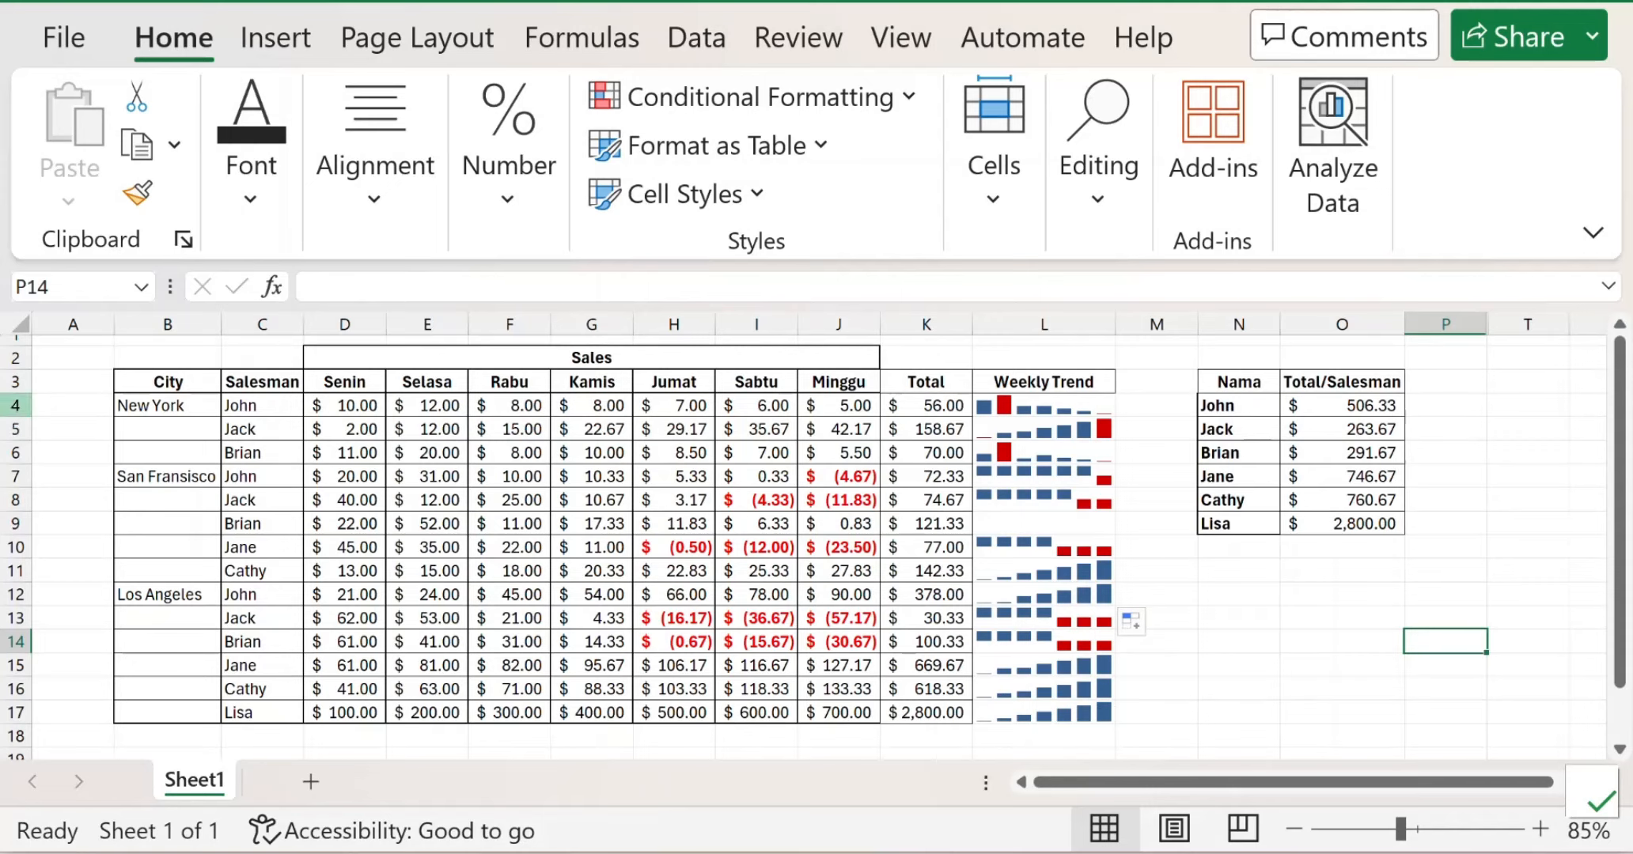
pyautogui.click(16, 405)
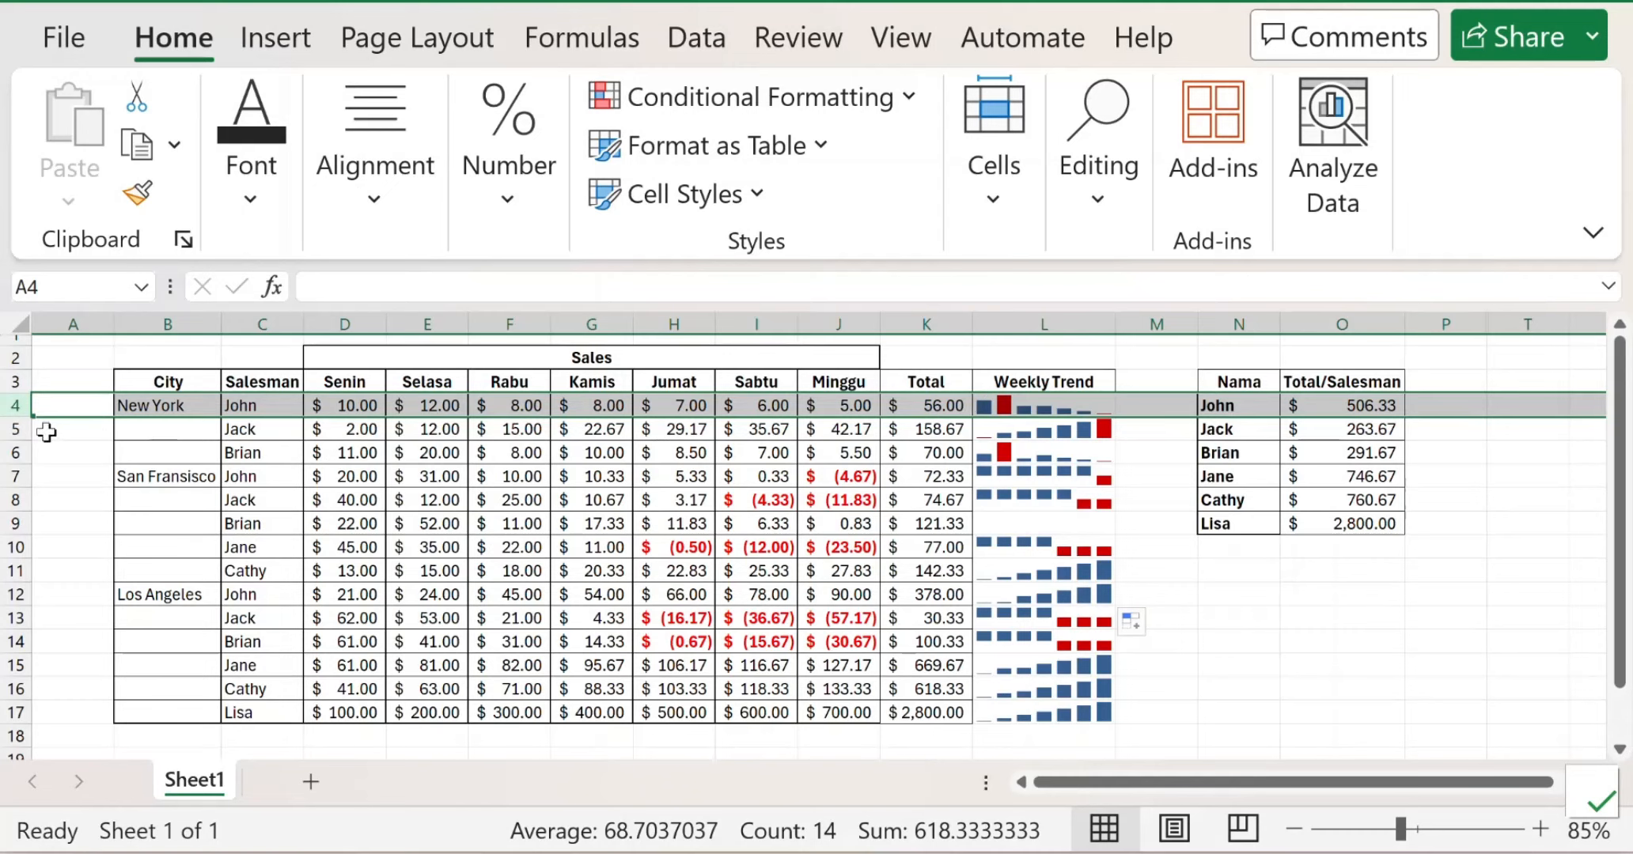
pyautogui.click(9, 429)
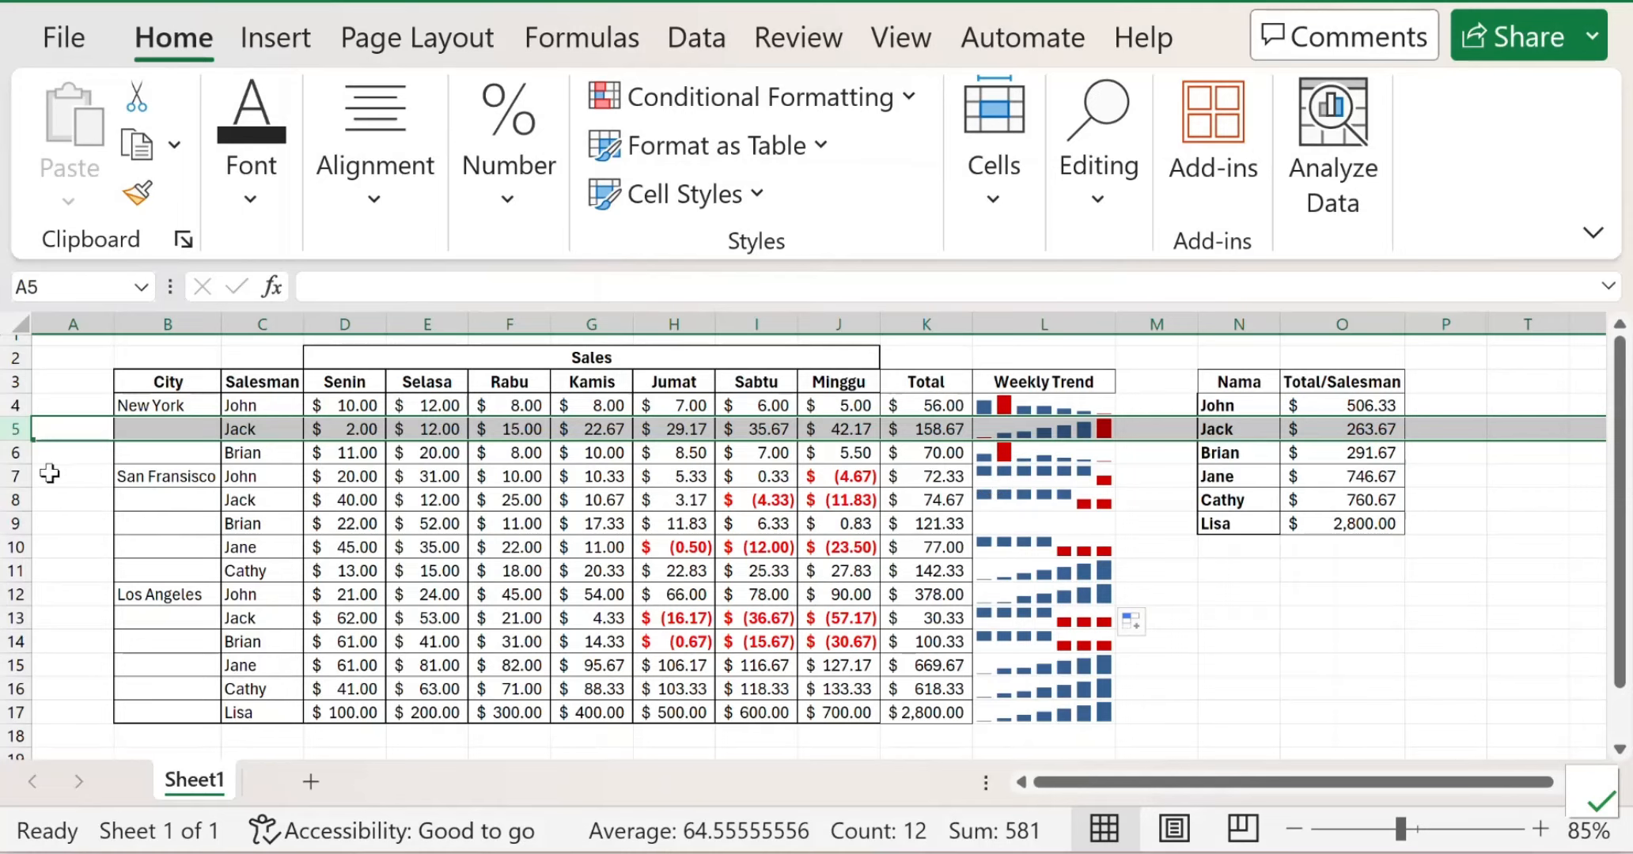
pyautogui.click(15, 475)
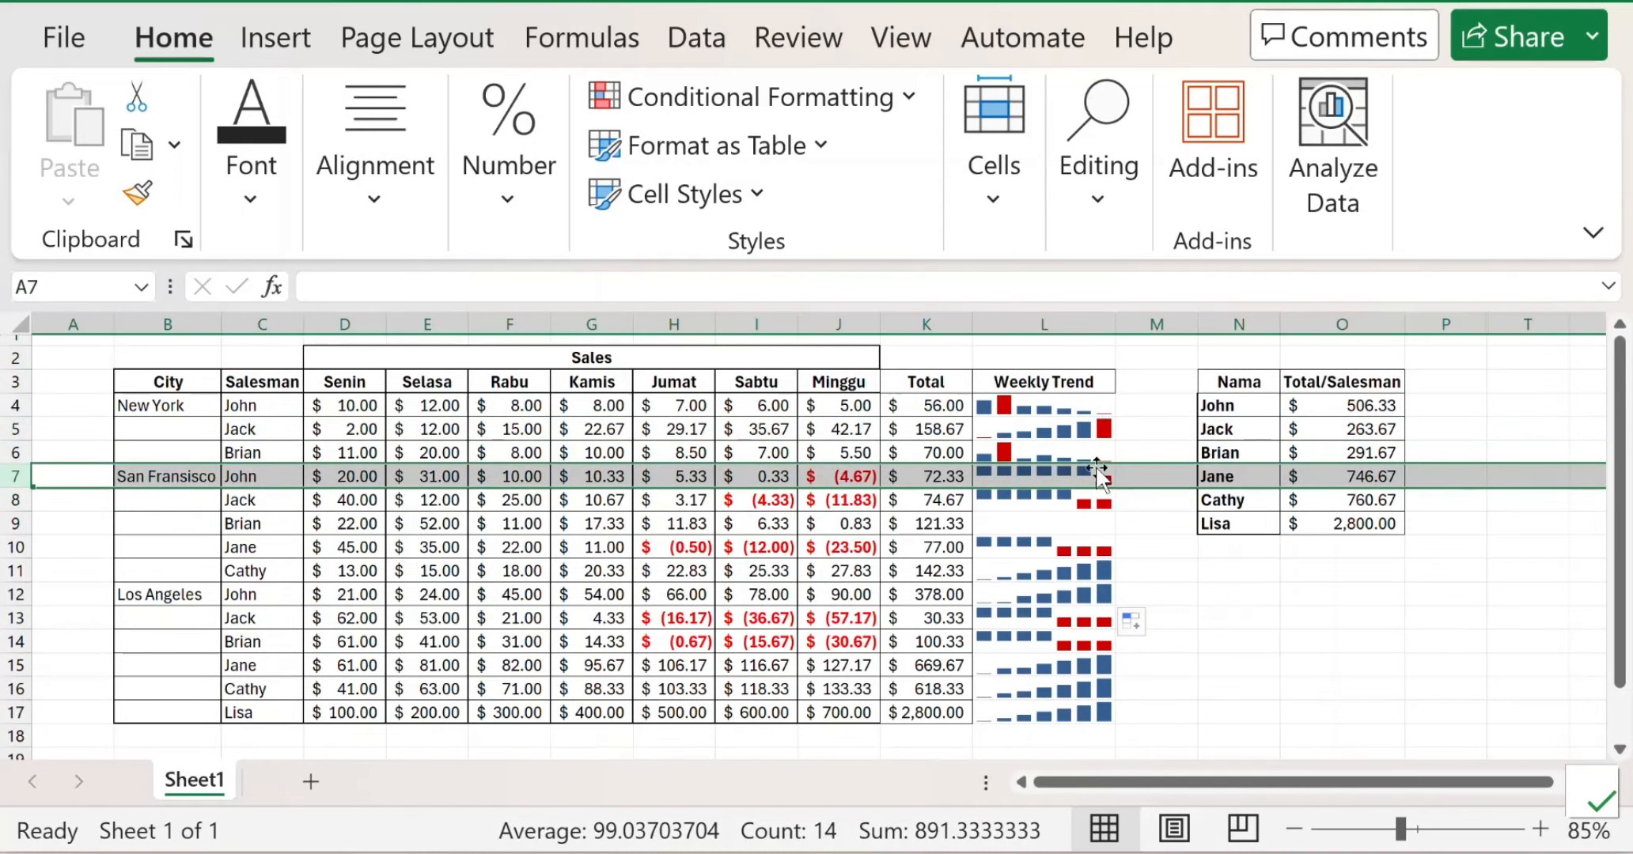
# Step: Insert a Column sparkline in L9 using the data range D9:J9
pyautogui.click(1020, 524)
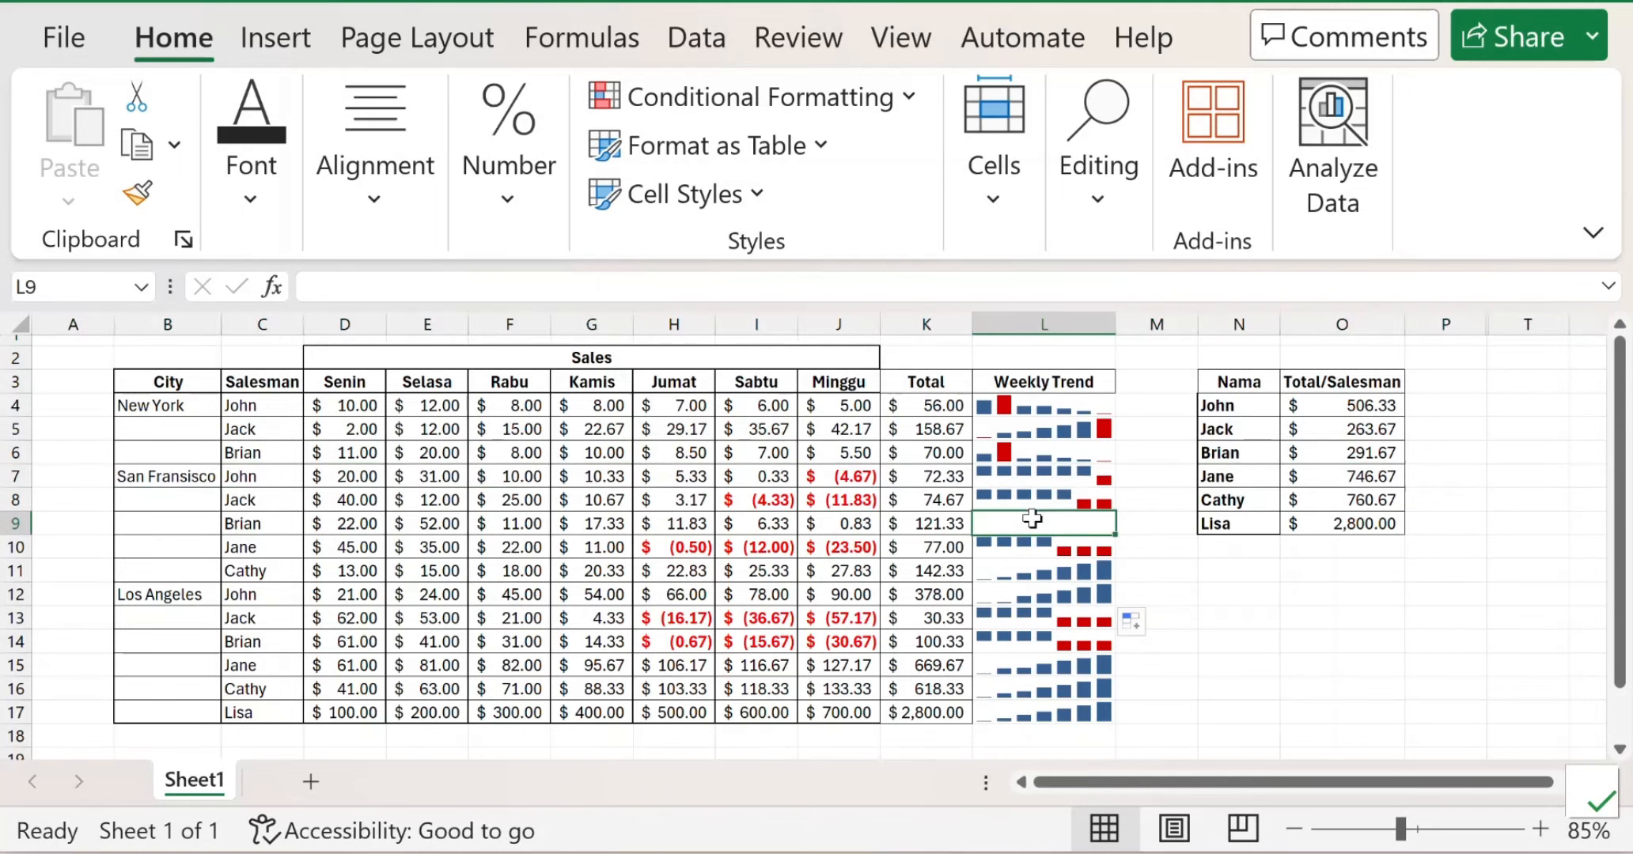
pyautogui.click(277, 25)
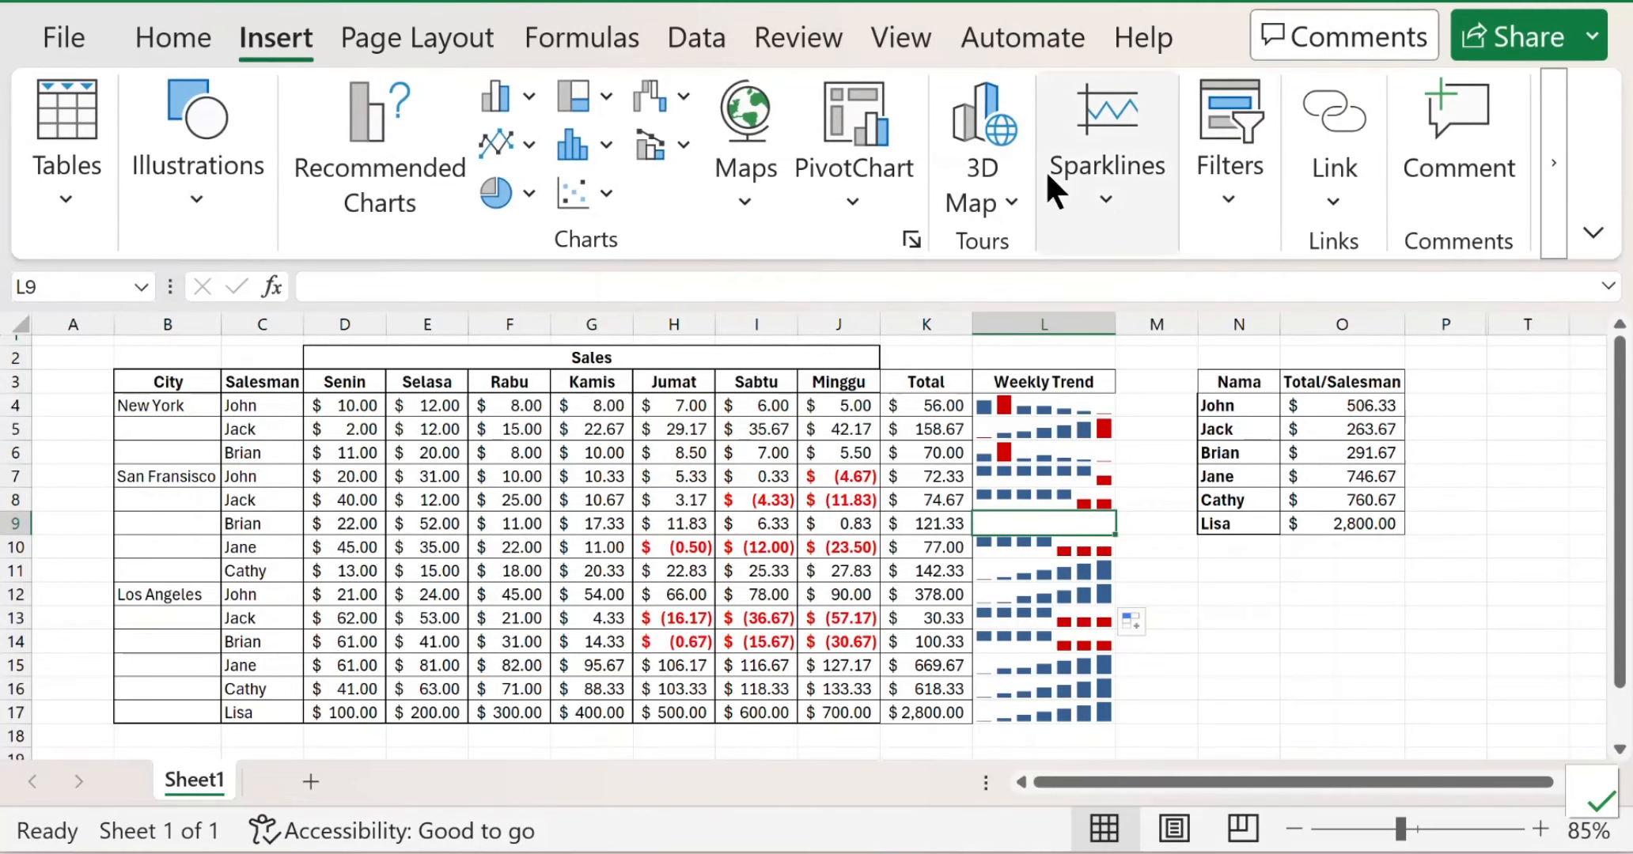
pyautogui.click(1106, 170)
pyautogui.click(1191, 317)
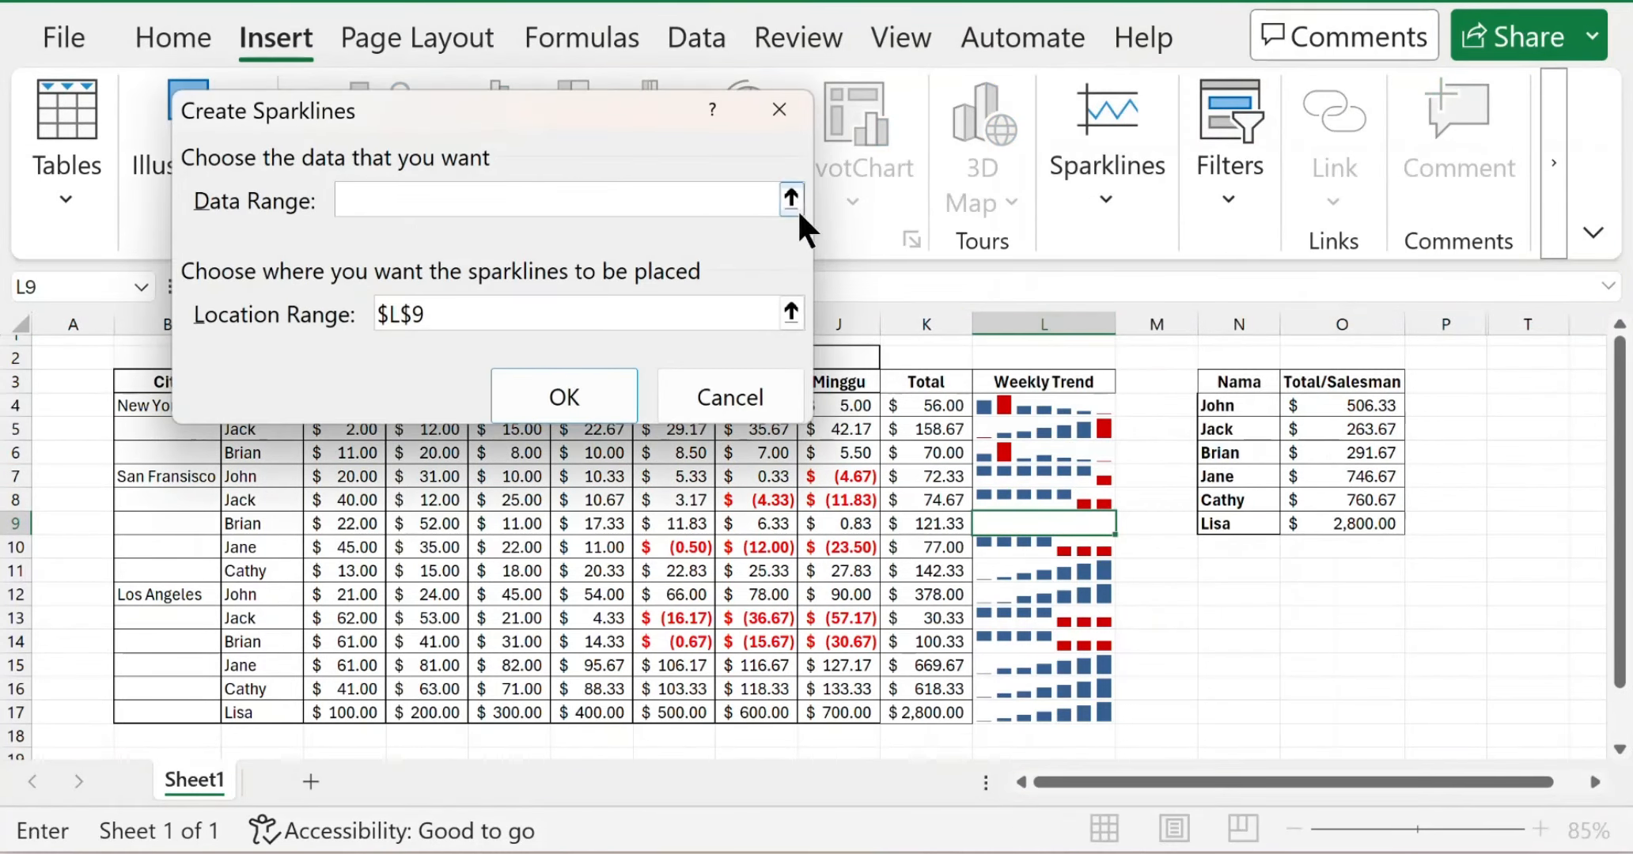
pyautogui.click(776, 199)
pyautogui.moveTo(336, 522); pyautogui.dragTo(856, 520)
pyautogui.press('Return')
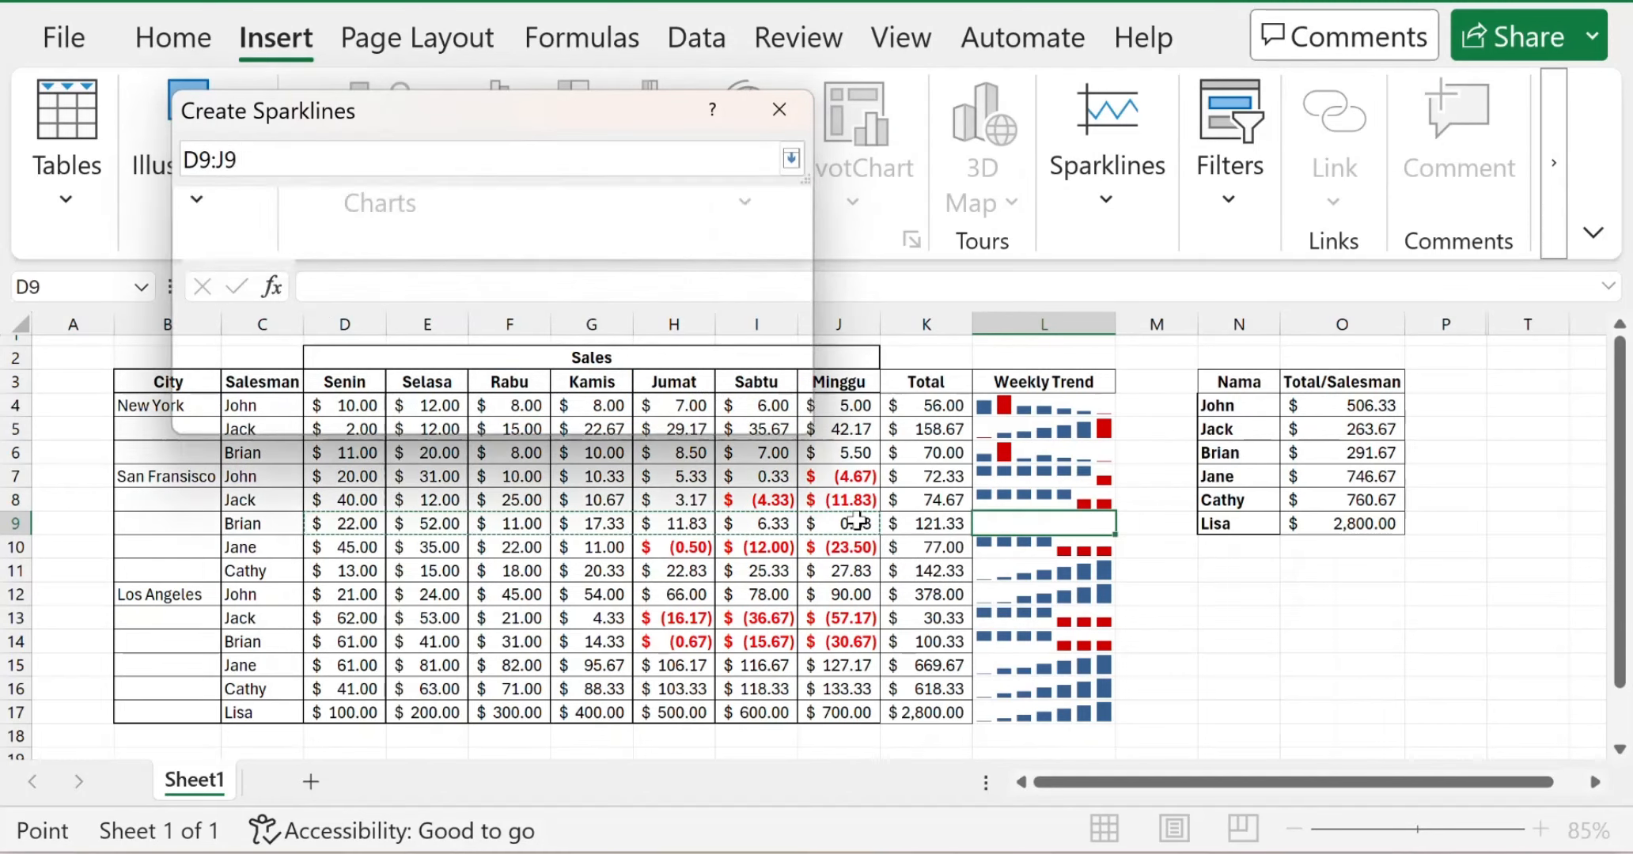
pyautogui.press('Return')
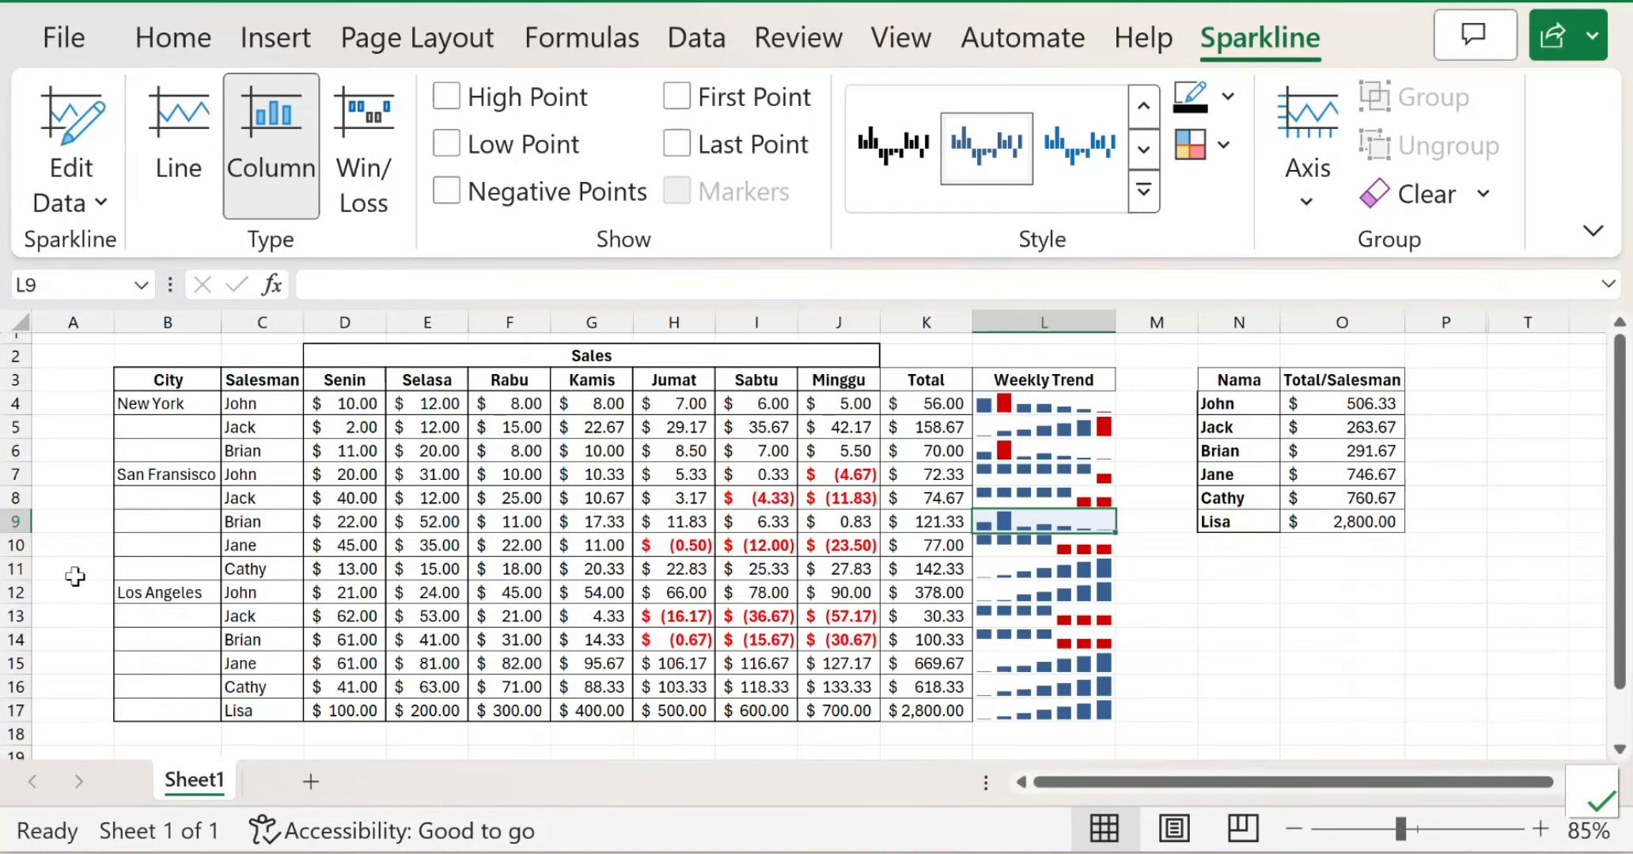
# Step: Highlight row 11 to compare its daily sales with its Weekly Trend sparkline, and deselect the row
pyautogui.click(19, 571)
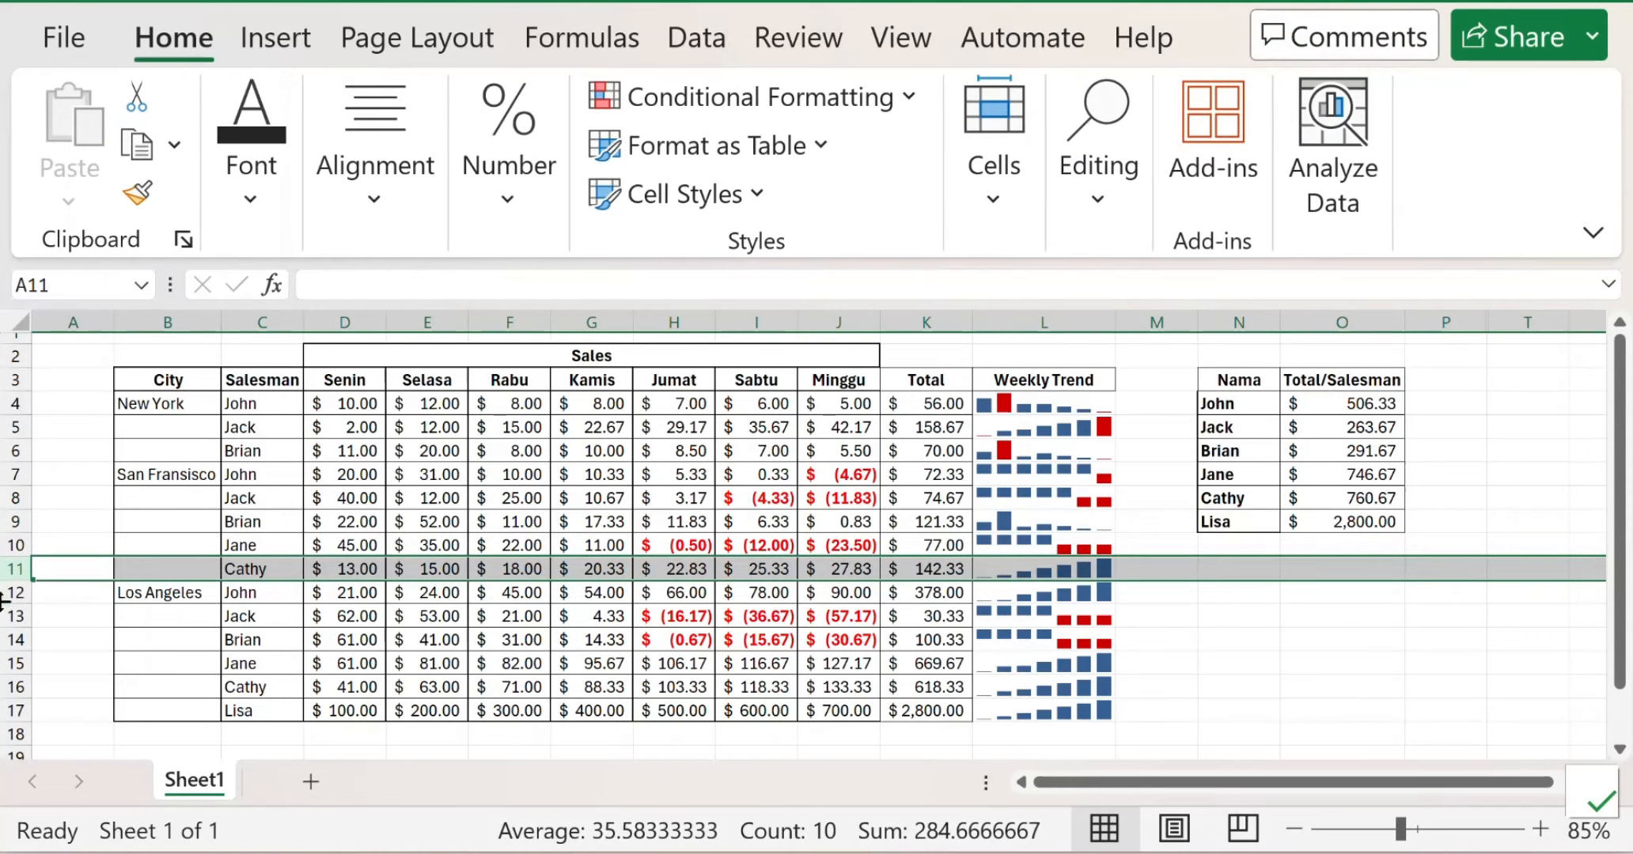
pyautogui.click(1231, 707)
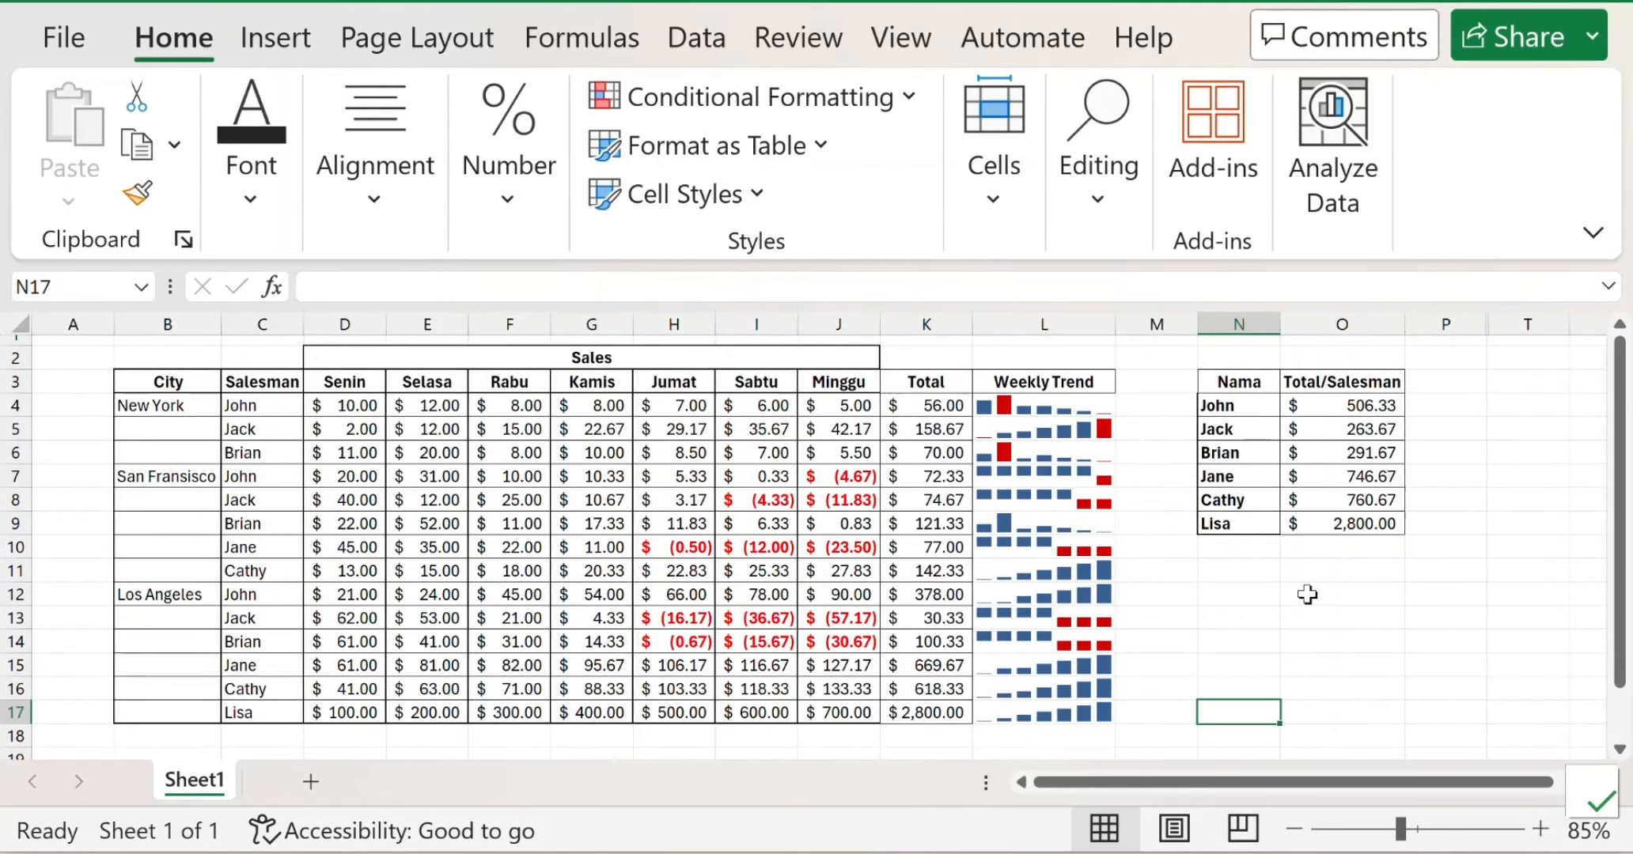
pyautogui.click(1507, 660)
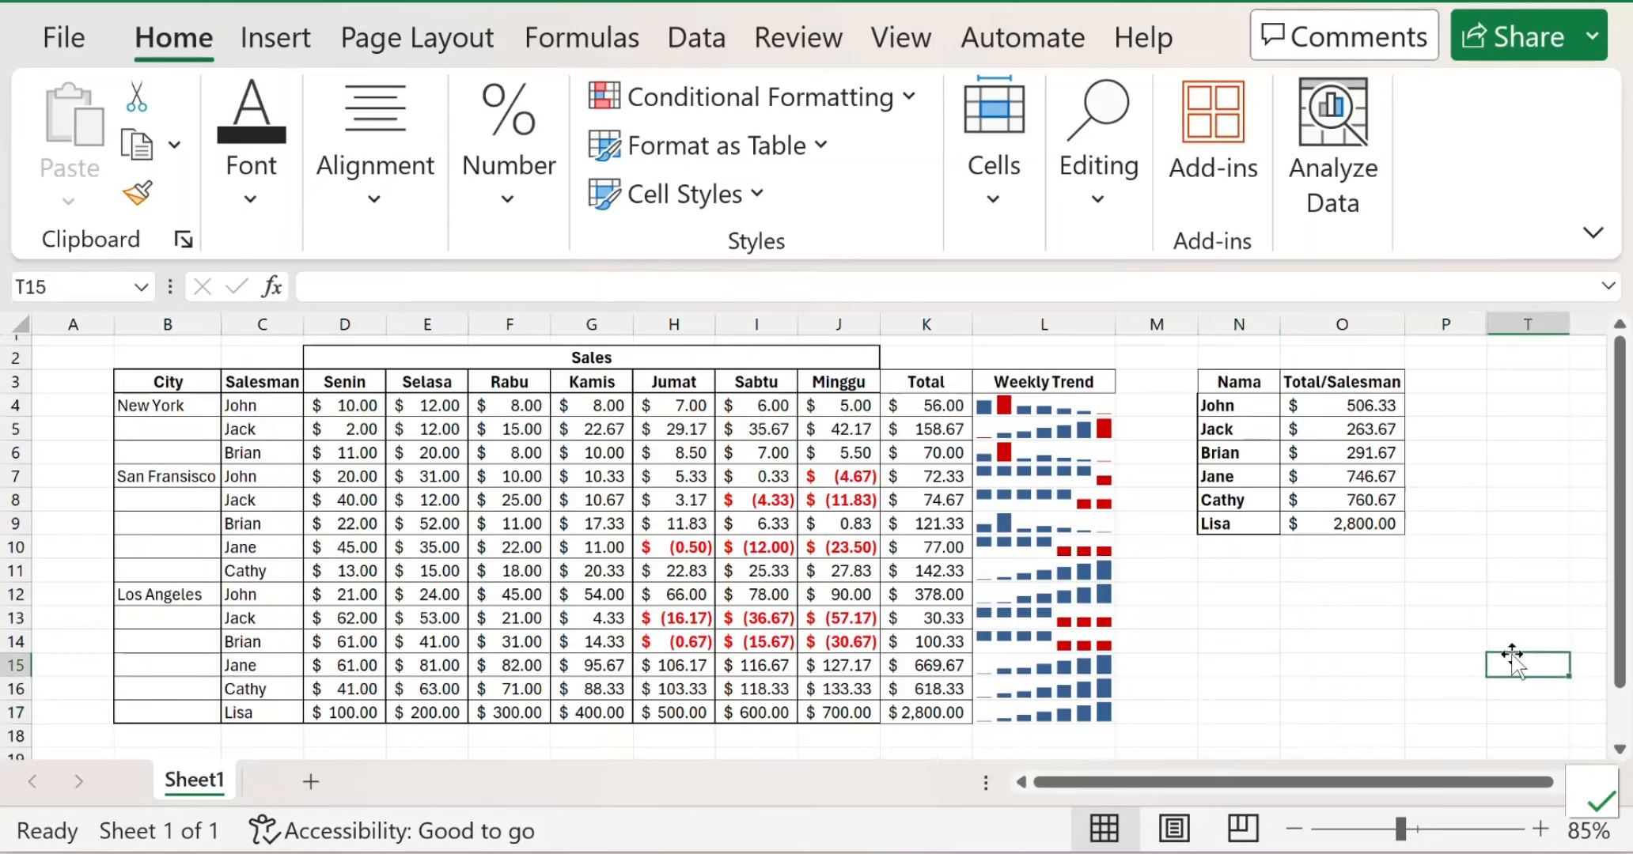